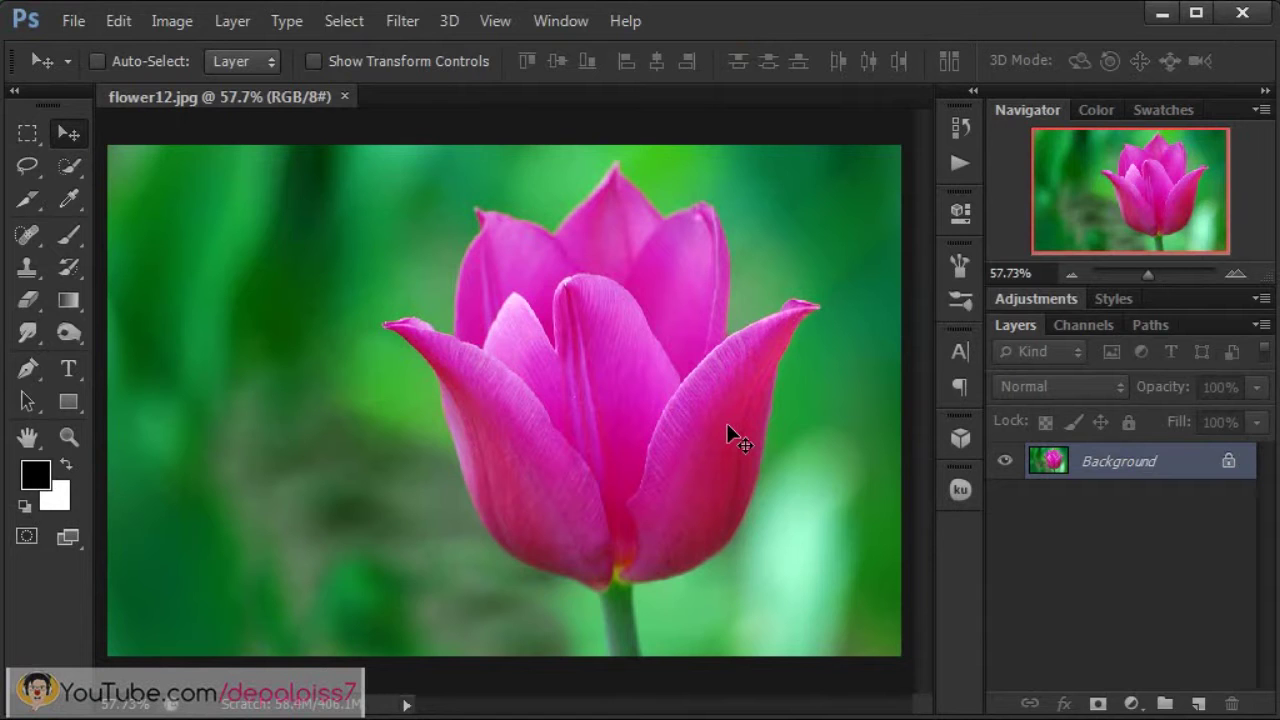
Duplicate the Background of flower12.jpg into a new layer, Layer 1, with Ctrl+J.
key("ctrl+j")
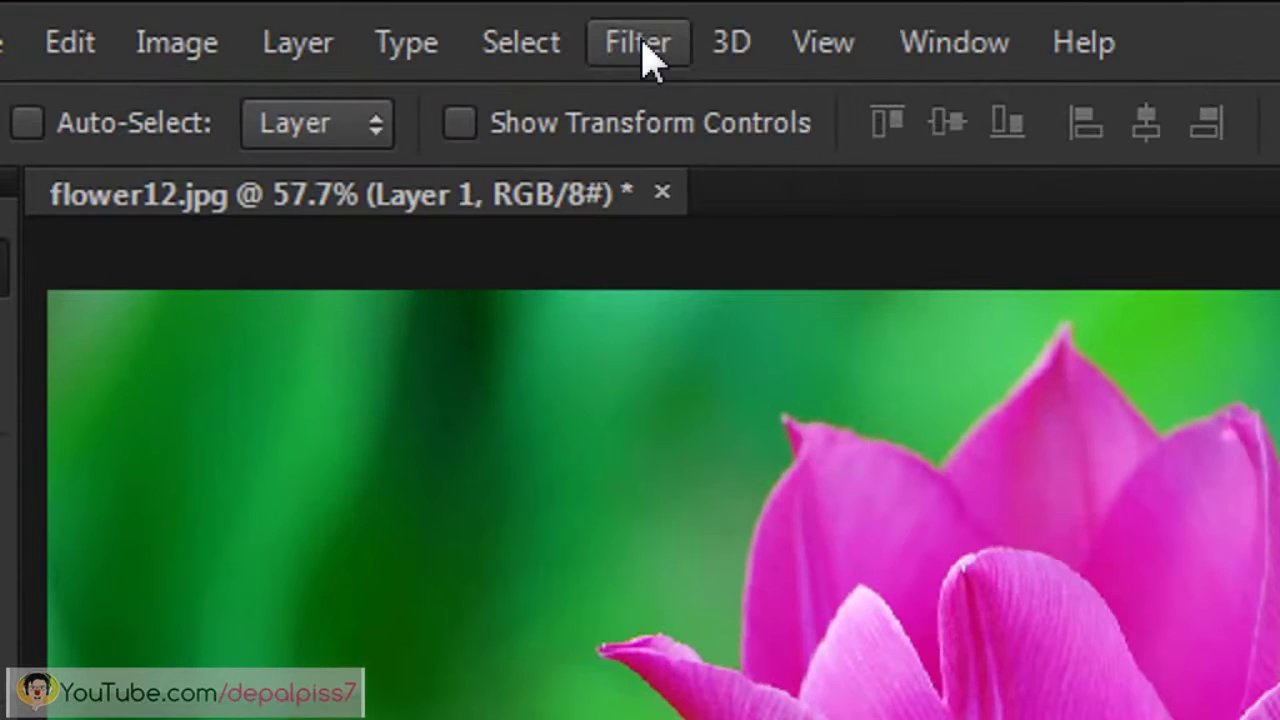
Apply Smart Sharpen to Layer 1 at Amount 32%, Radius 2.8 px, removing Gaussian Blur.
left_click(405, 24)
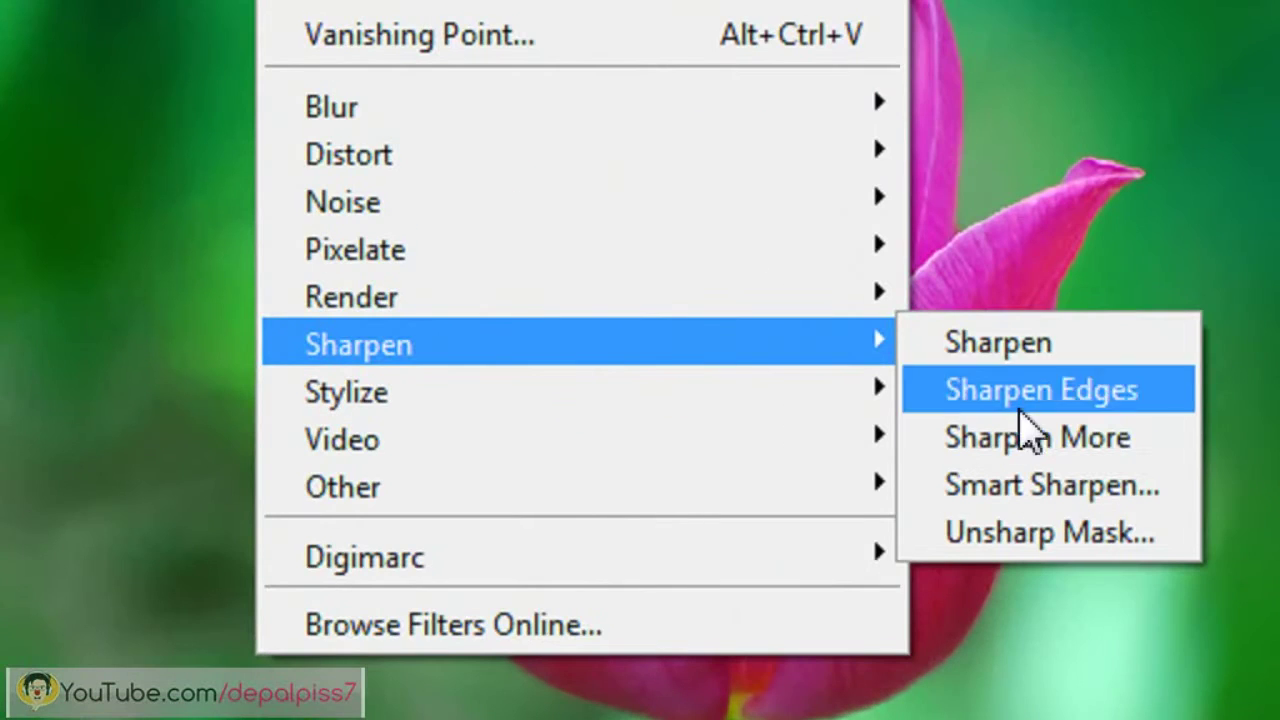
mouse_move(540, 392)
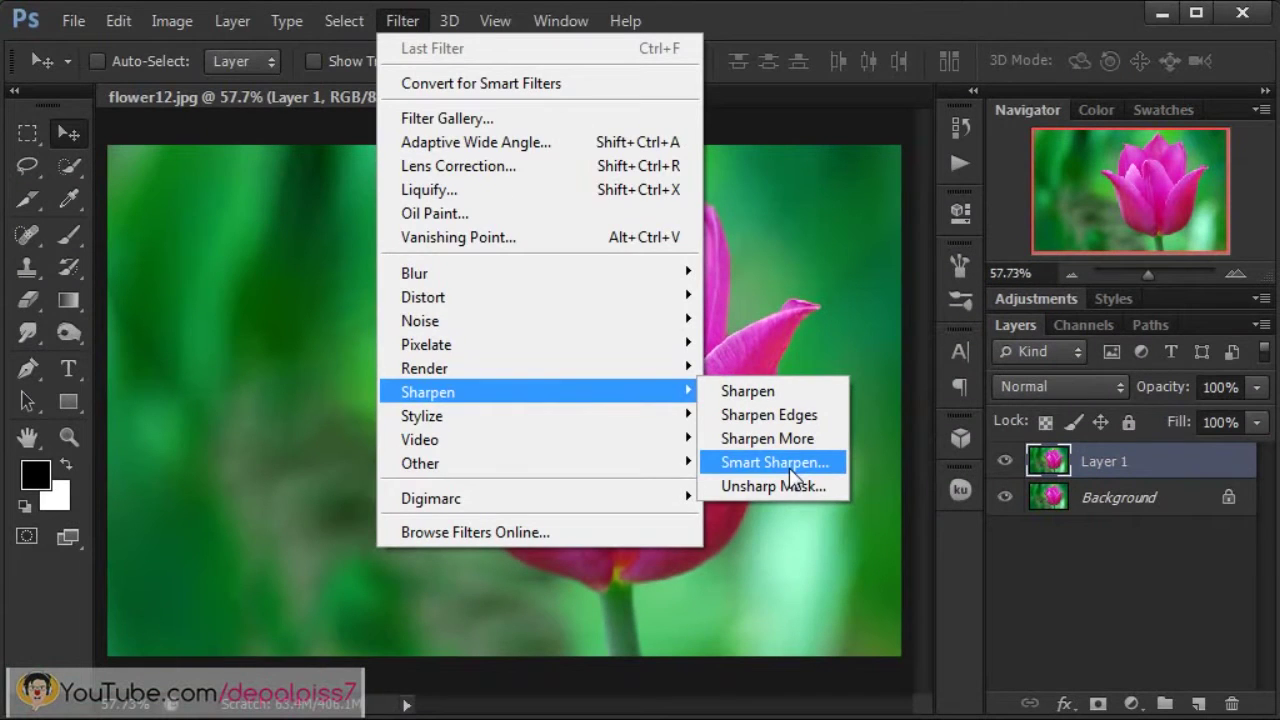
left_click(789, 470)
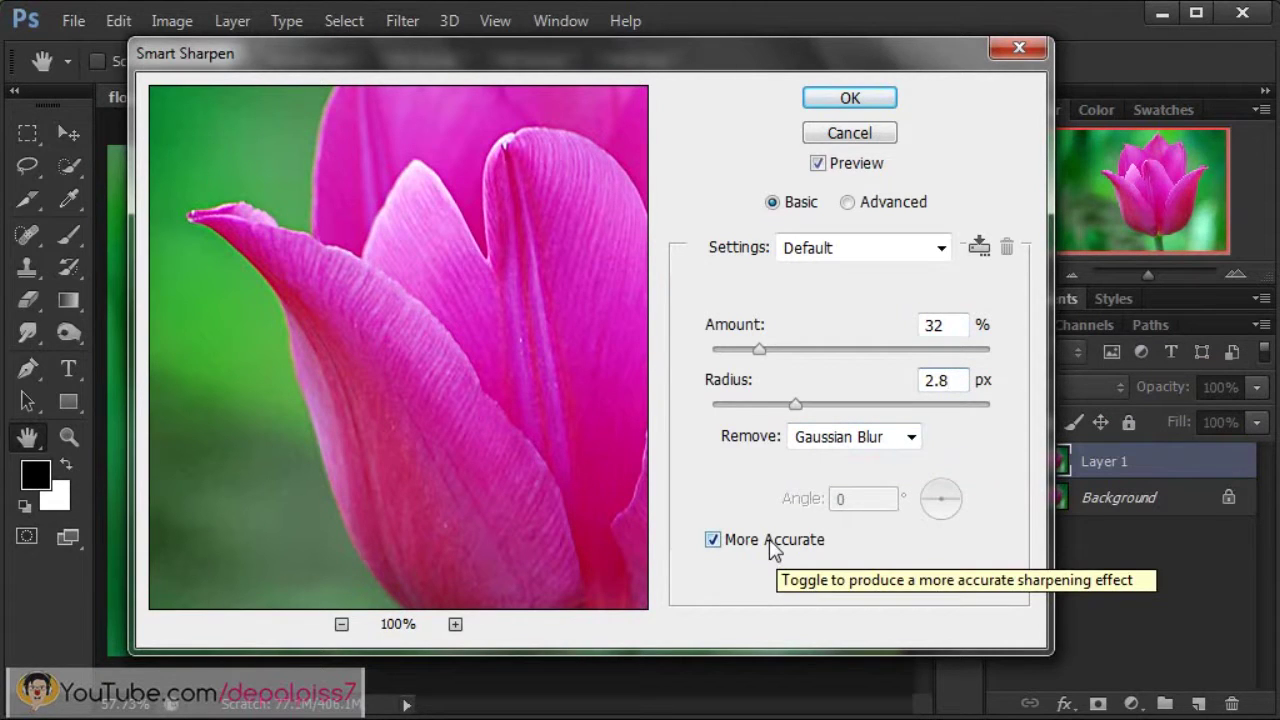
left_click(862, 98)
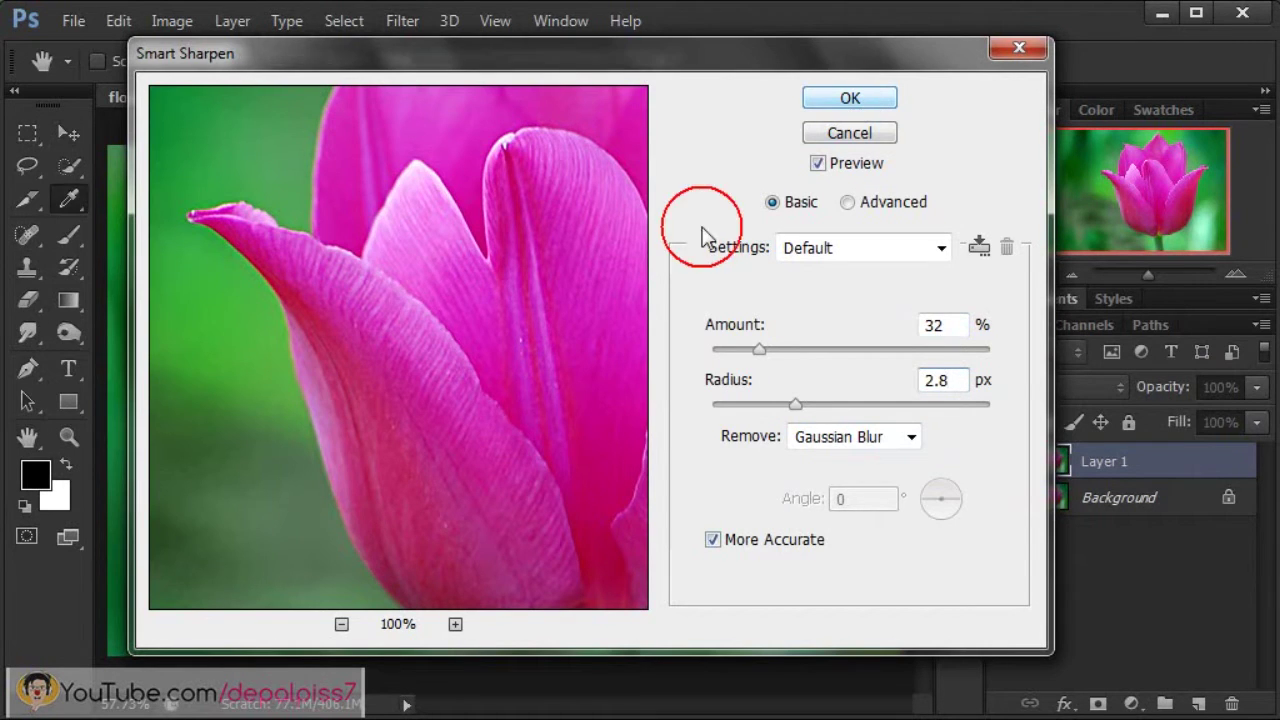
Reapply the Smart Sharpen filter to Layer 1 with Ctrl+F.
scroll(700, 226, "up", 1)
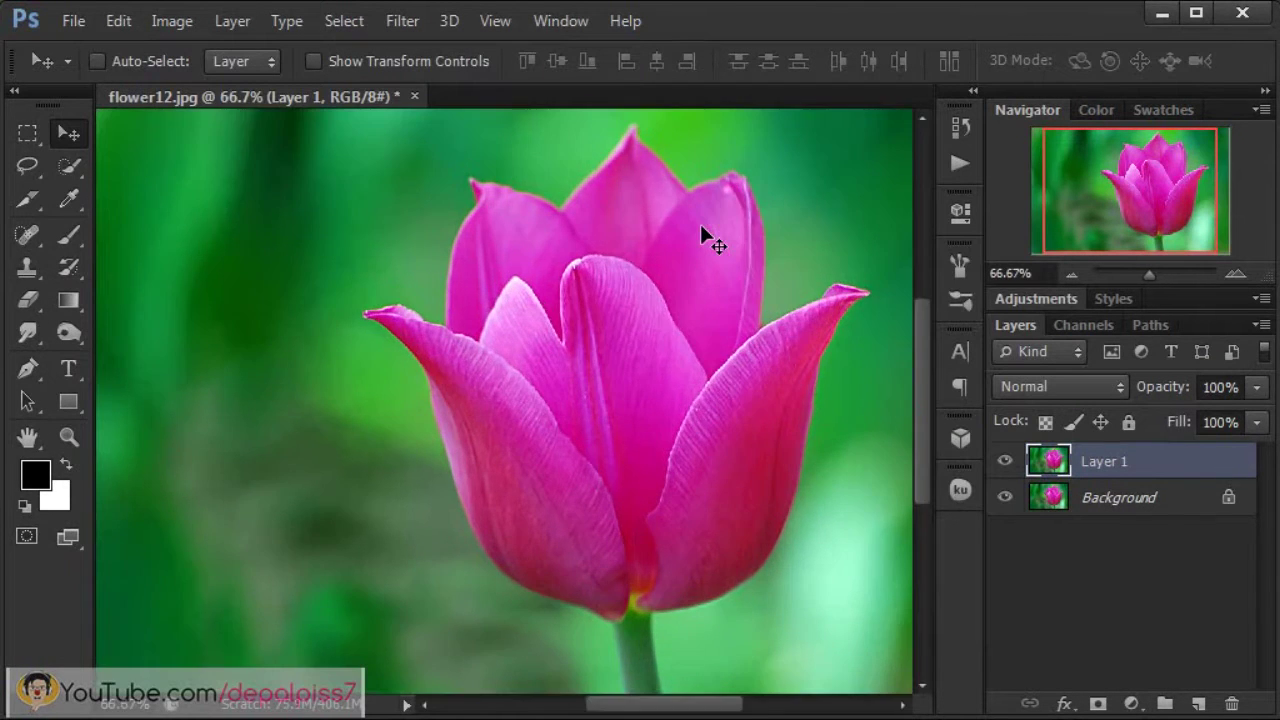
scroll(700, 226, "up", 1)
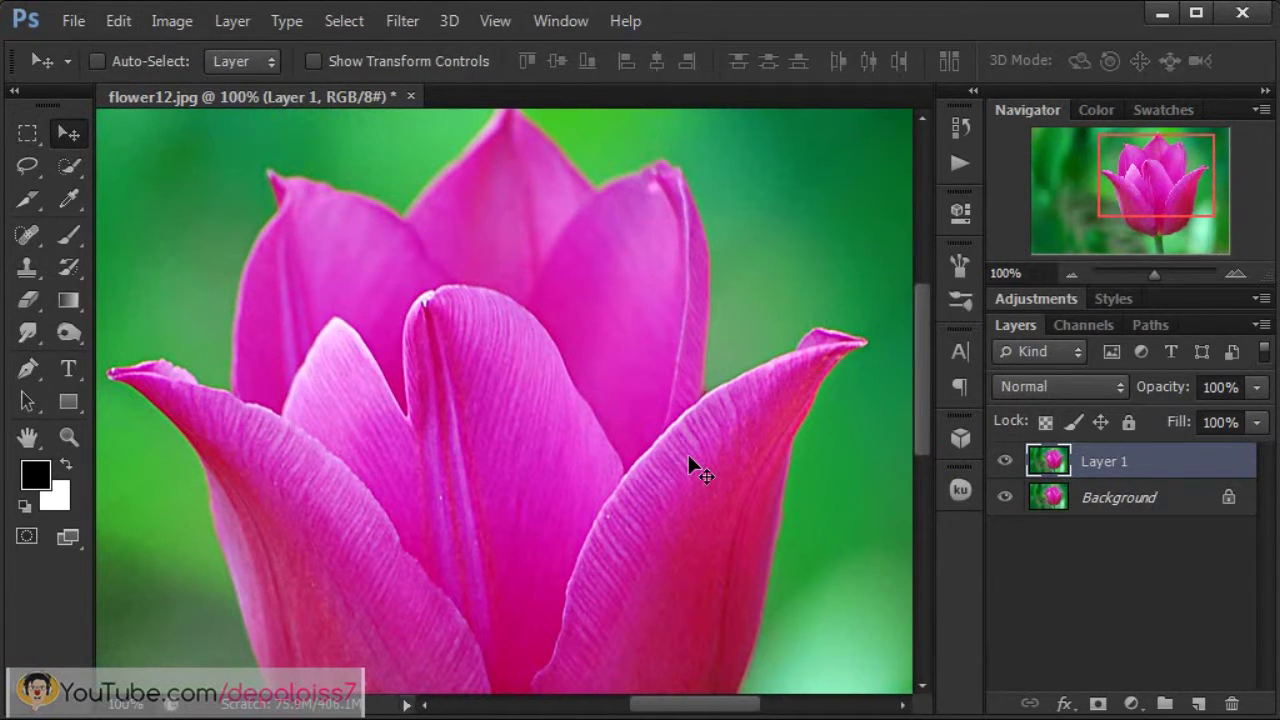
key("ctrl+f")
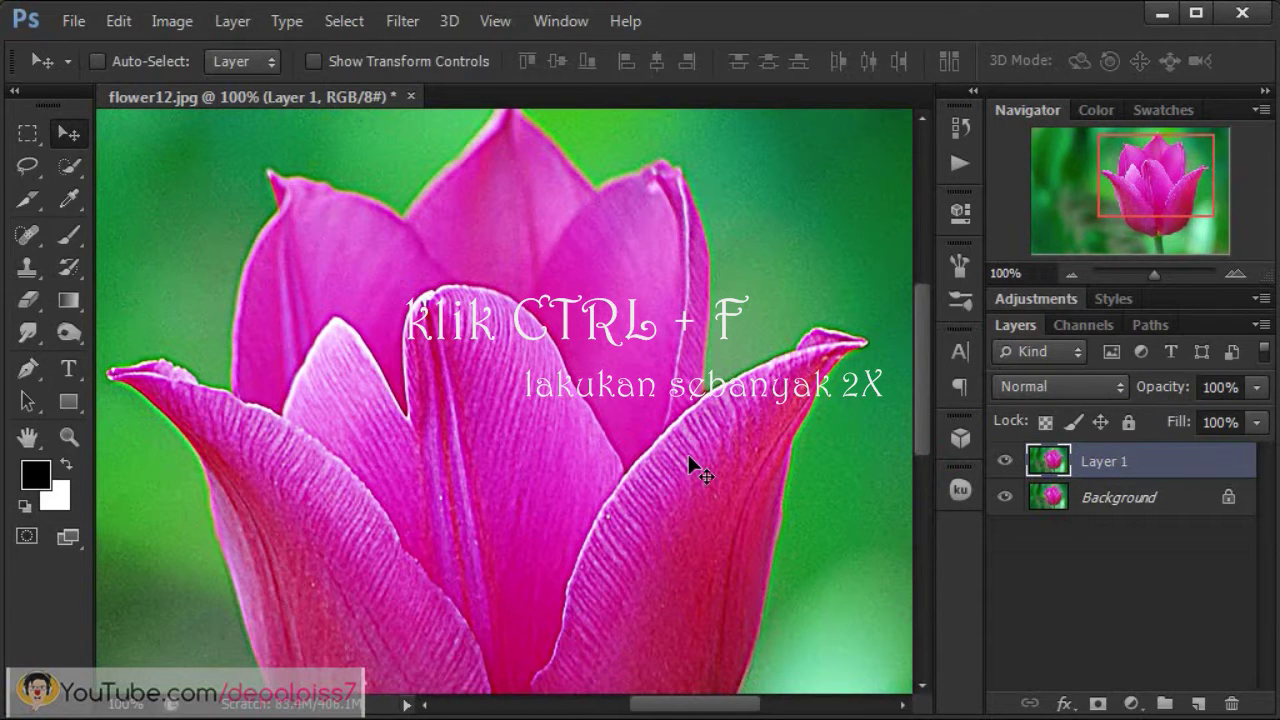
Fit the whole tulip image back in the window.
left_click(505, 26)
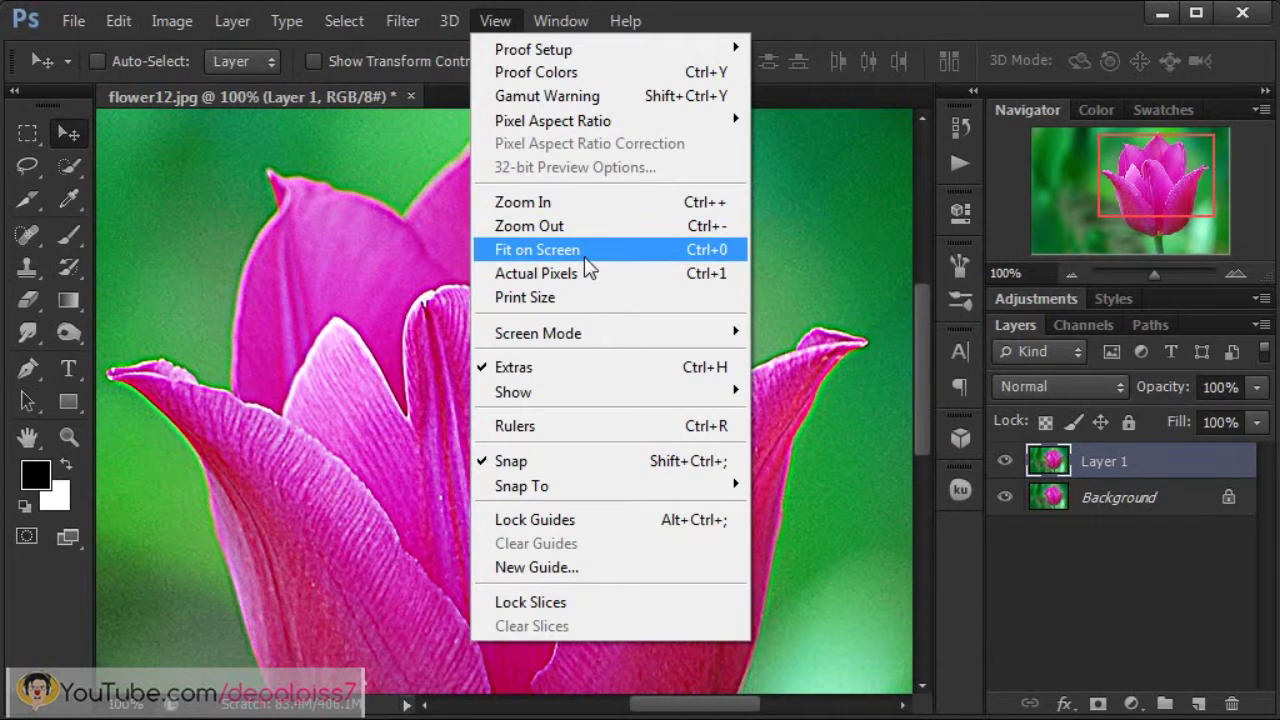
left_click(585, 259)
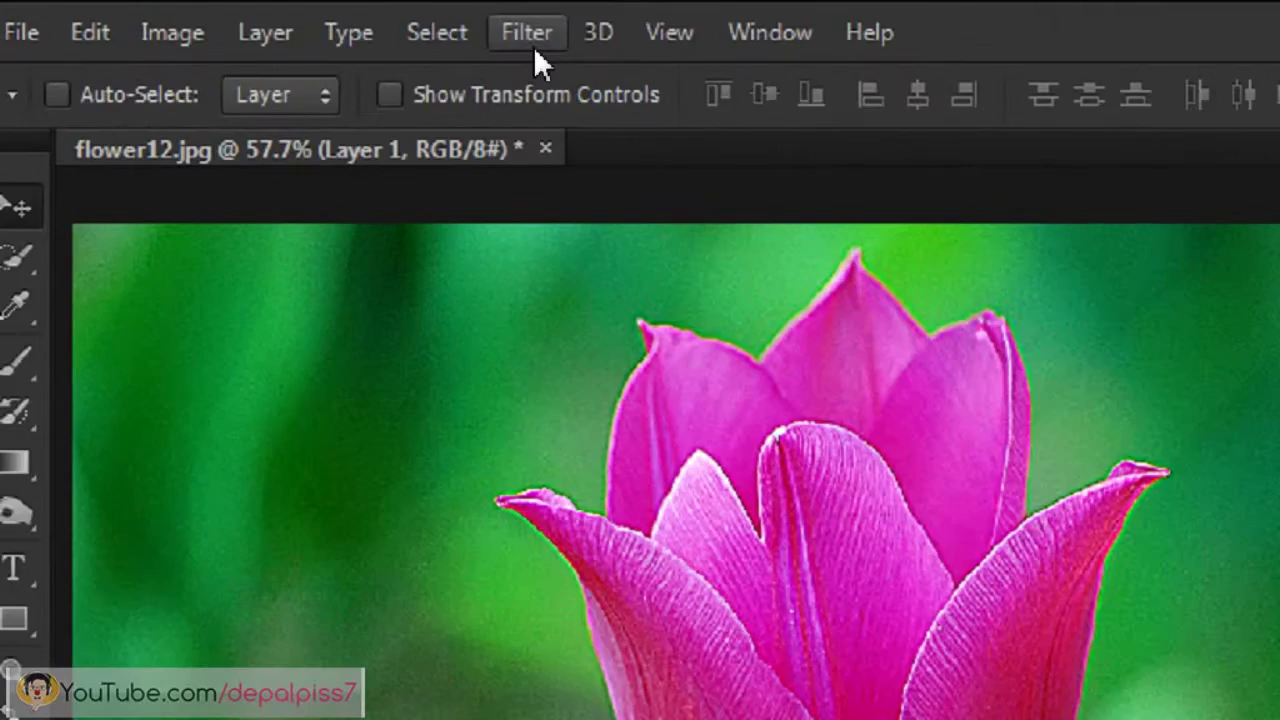
left_click(405, 28)
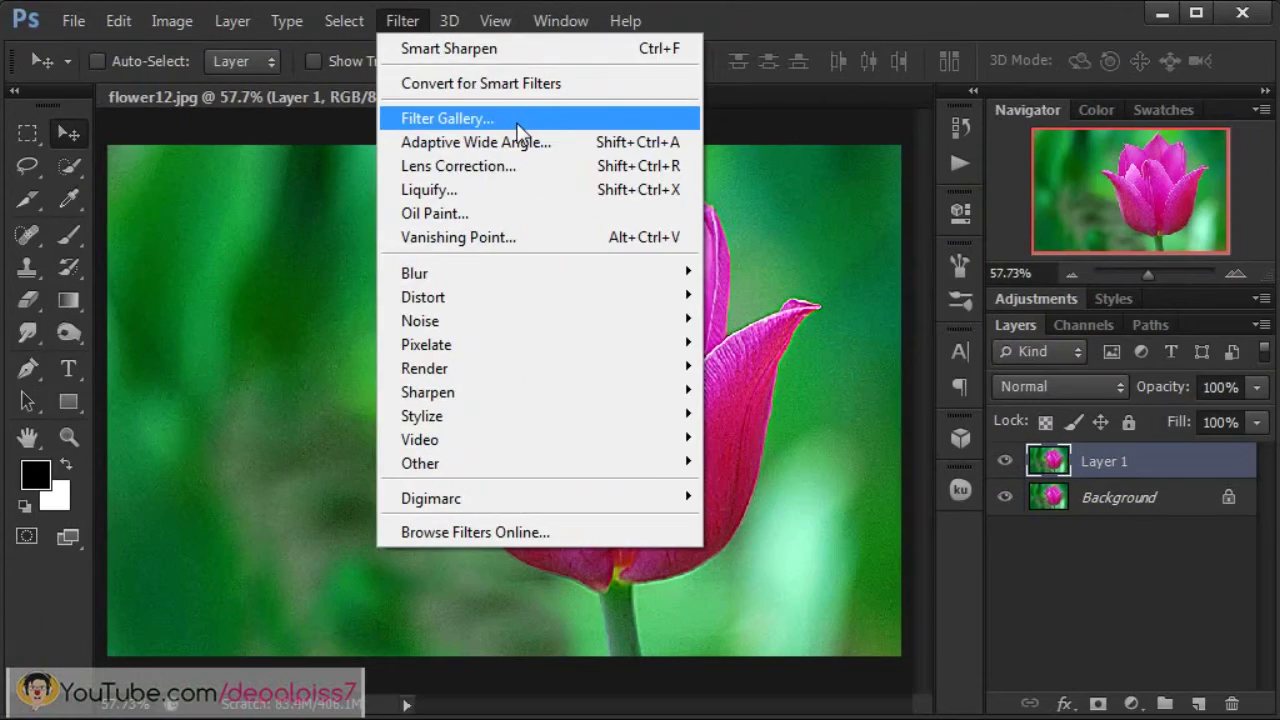
Apply Film Grain (Grain 10, Highlight Area 20, Intensity 2) from the Filter Gallery to Layer 1.
left_click(517, 122)
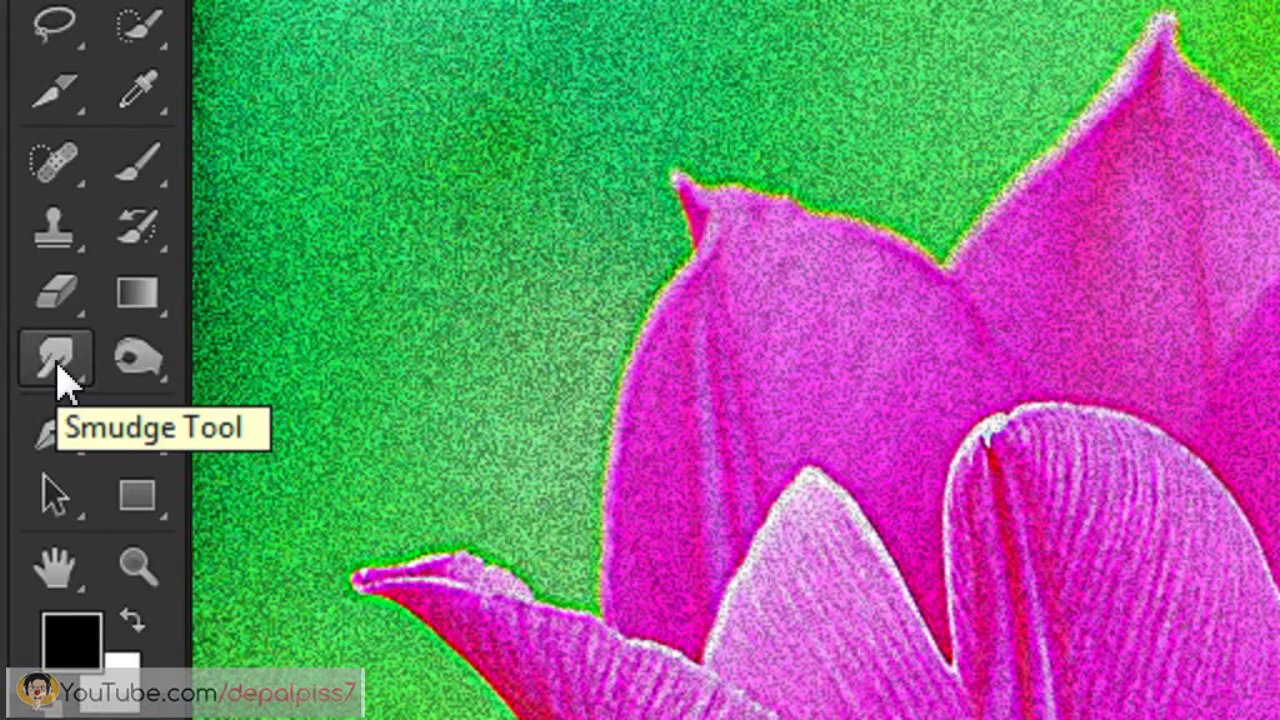
Select the Smudge tool with Darken mode, 33% strength and a 30 px Soft Round brush.
right_click(60, 378)
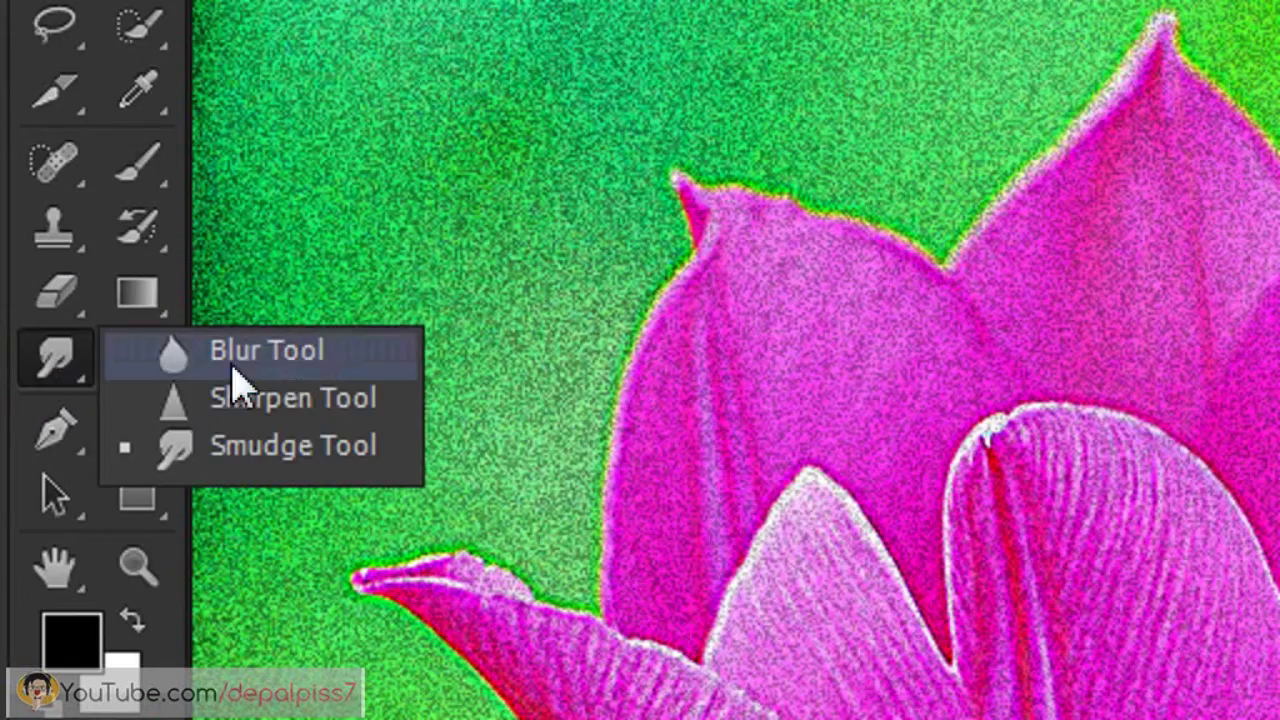
left_click(322, 456)
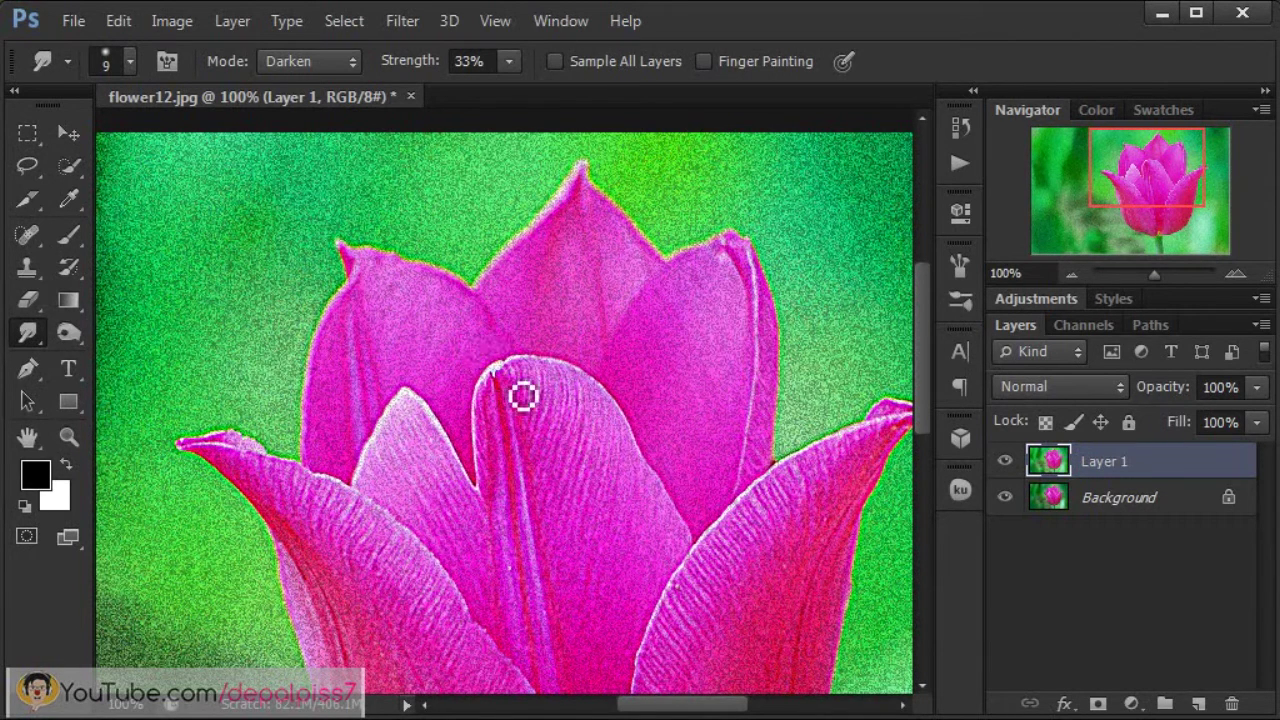
mouse_move(926, 342)
left_mouse_down()
mouse_move(904, 432)
mouse_move(908, 339)
mouse_move(919, 338)
left_mouse_up()
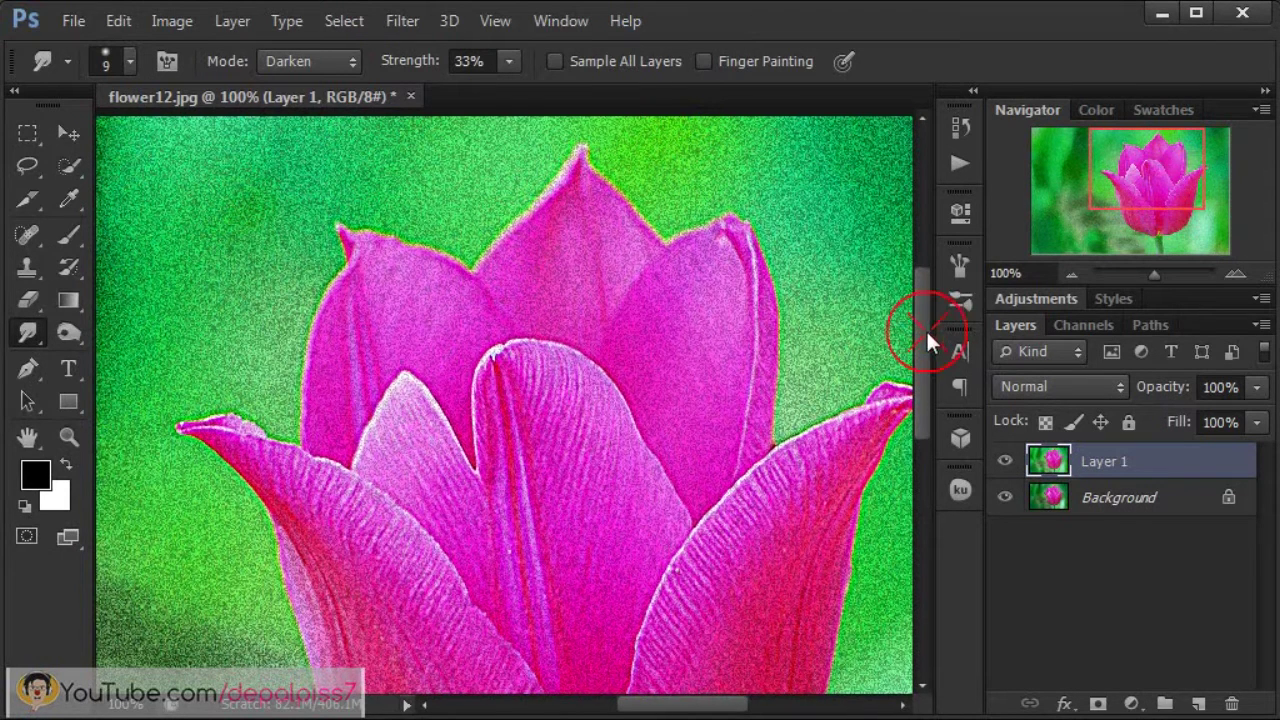
left_click_drag(927, 330, 926, 359)
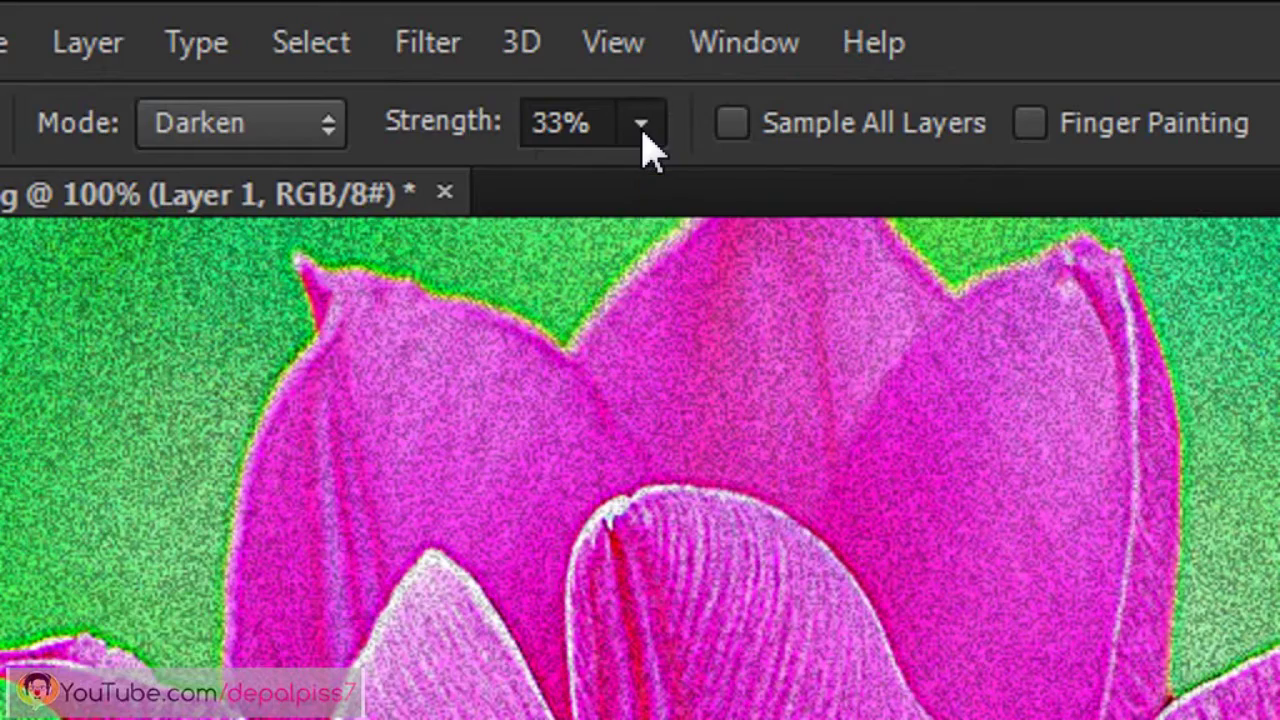
left_click(509, 64)
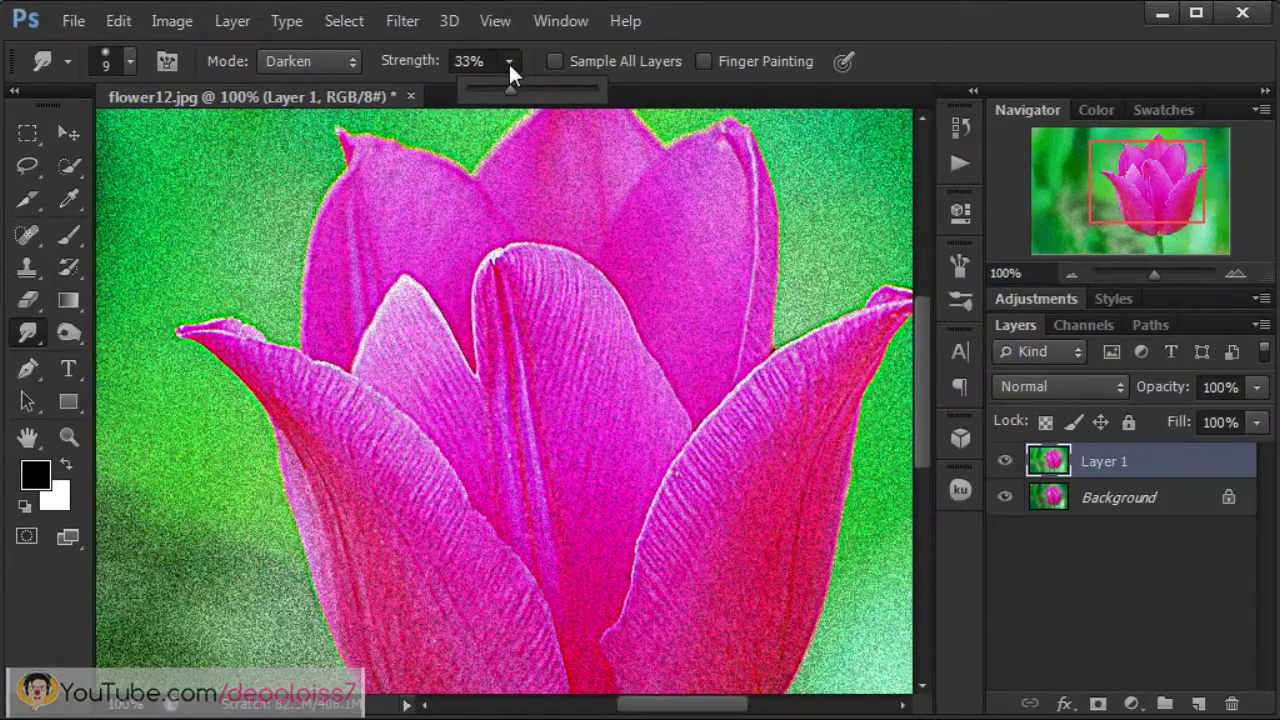
left_click(130, 63)
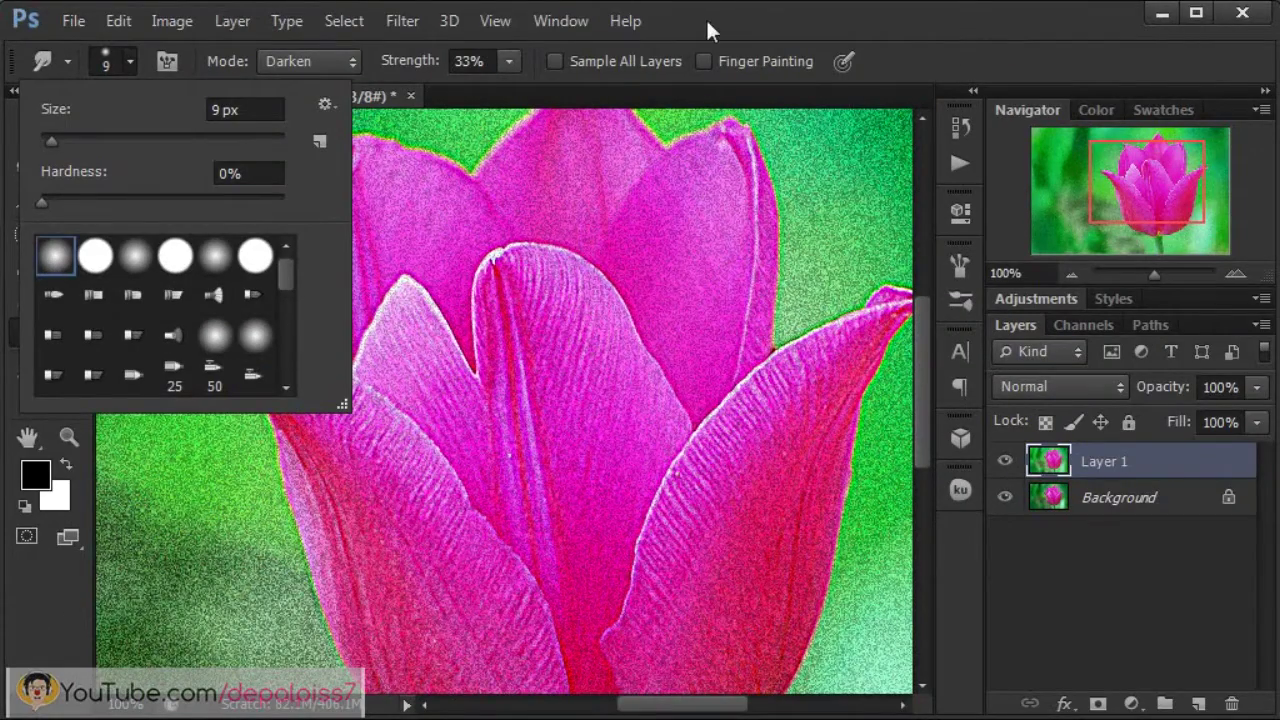
left_click(706, 14)
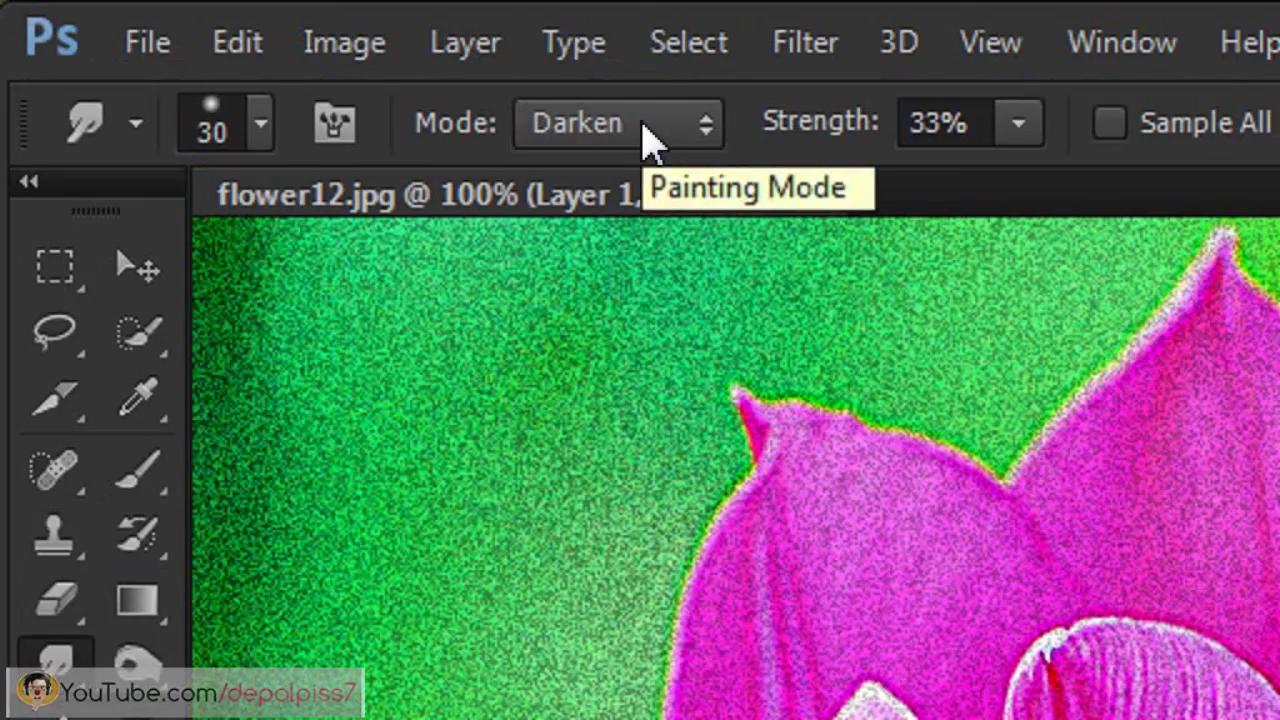
Switch the Smudge mode to Lighten, shrink the brush to 10 px and zoom to 200%.
left_click(643, 126)
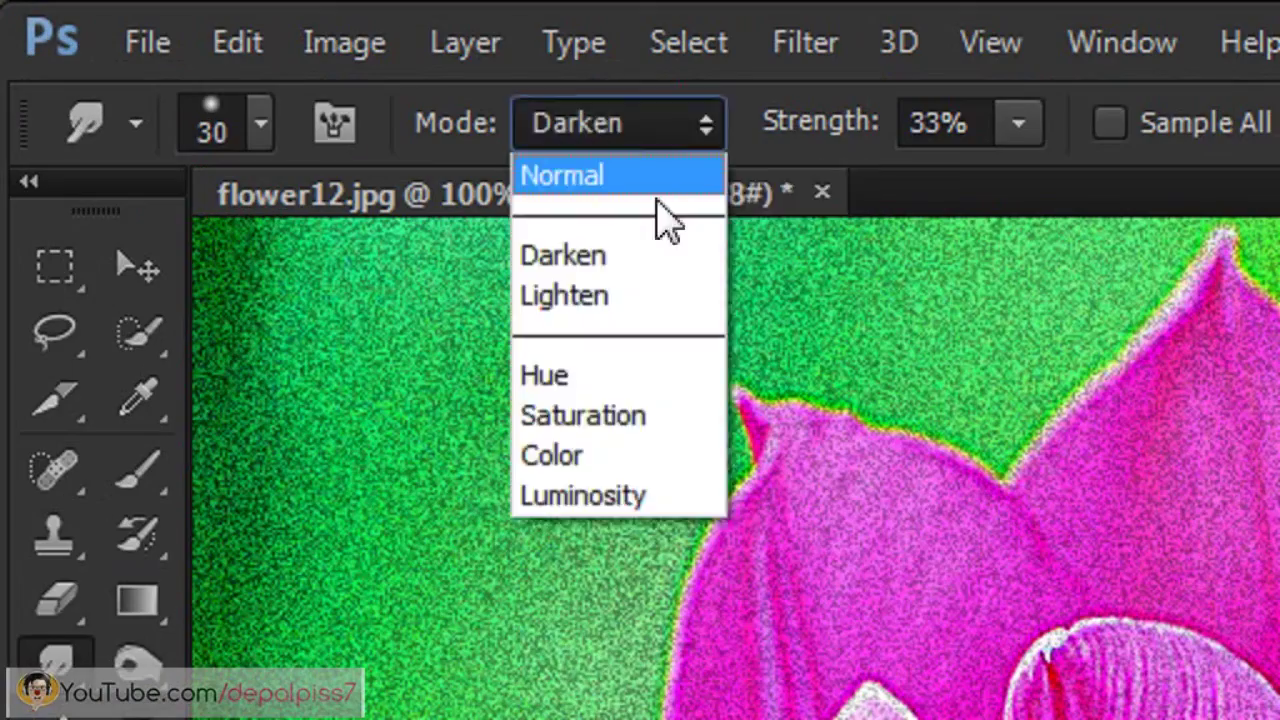
left_click(668, 300)
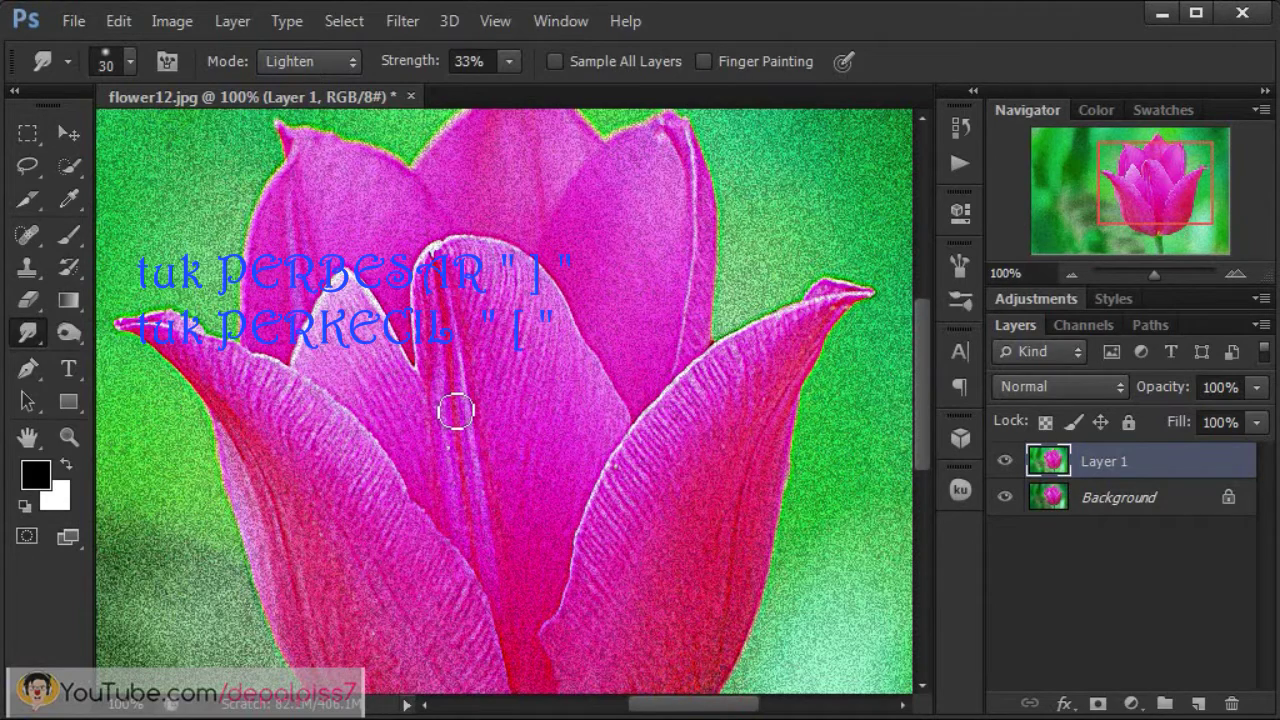
key("bracketleft")
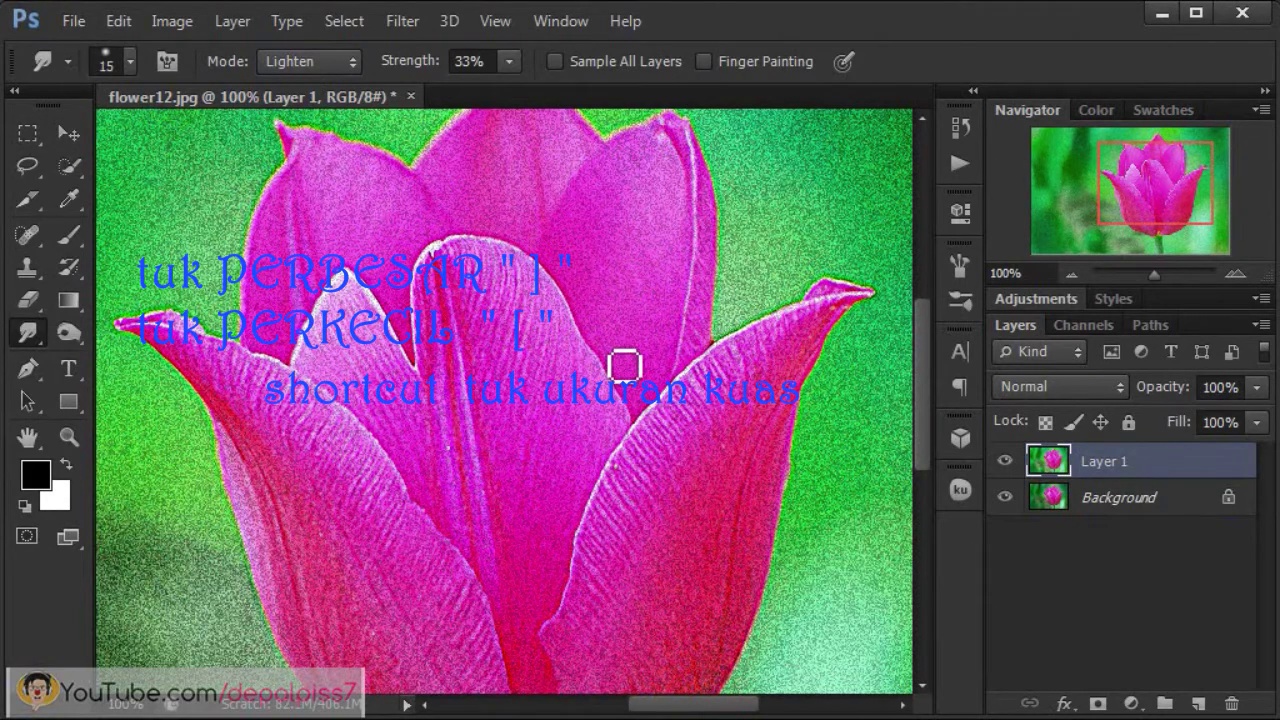
key("ctrl+plus")
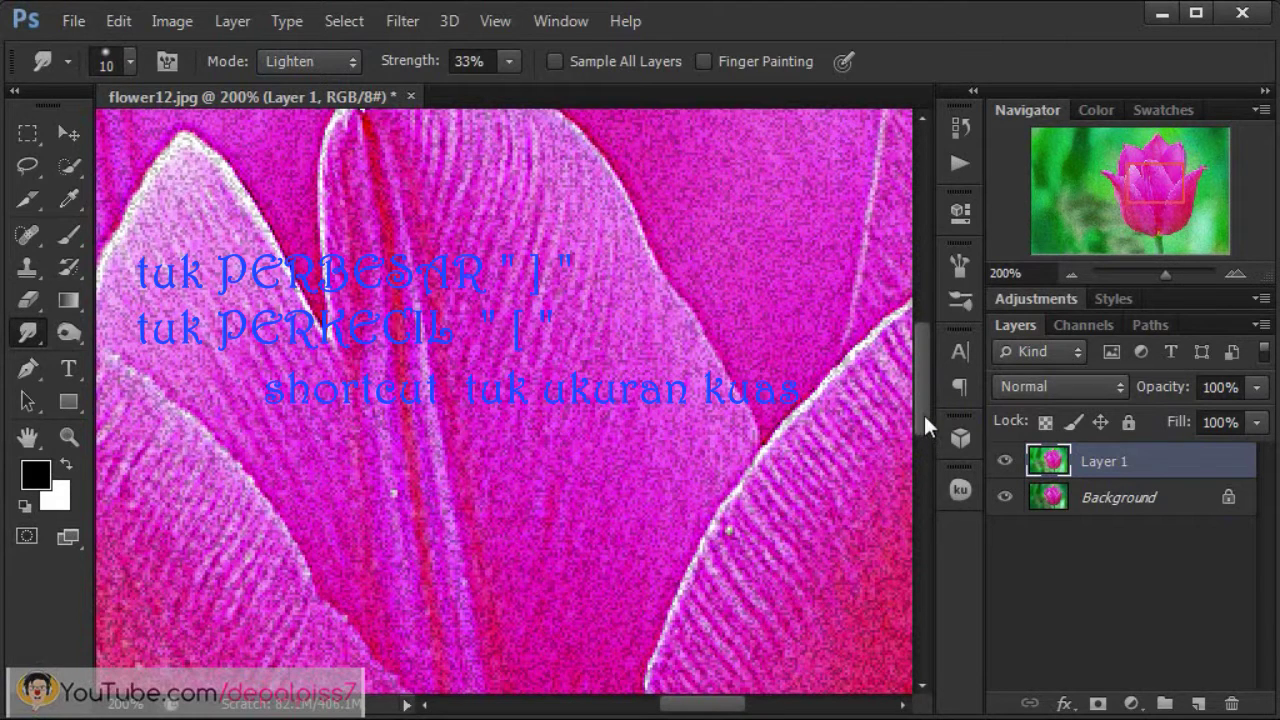
scroll(921, 415, "down", 2)
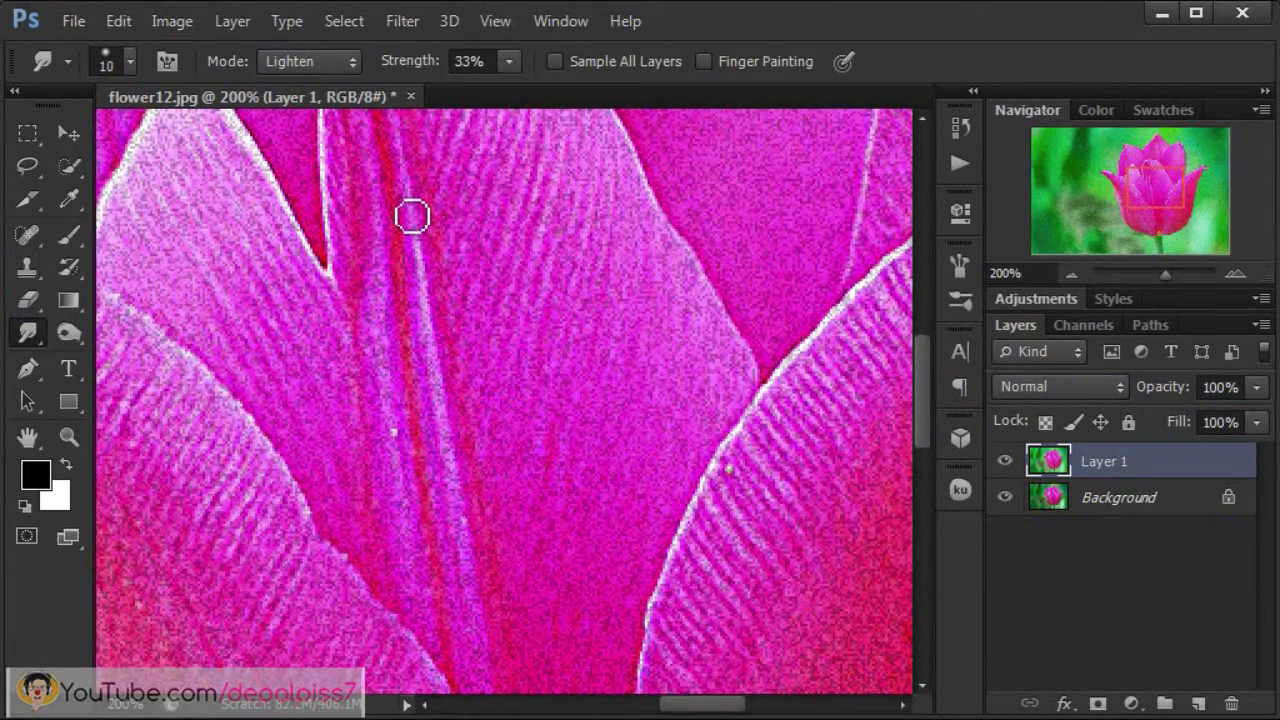
Smudge along the petal's red streaks and down toward its edge to soften the texture.
left_click_drag(412, 216, 449, 484)
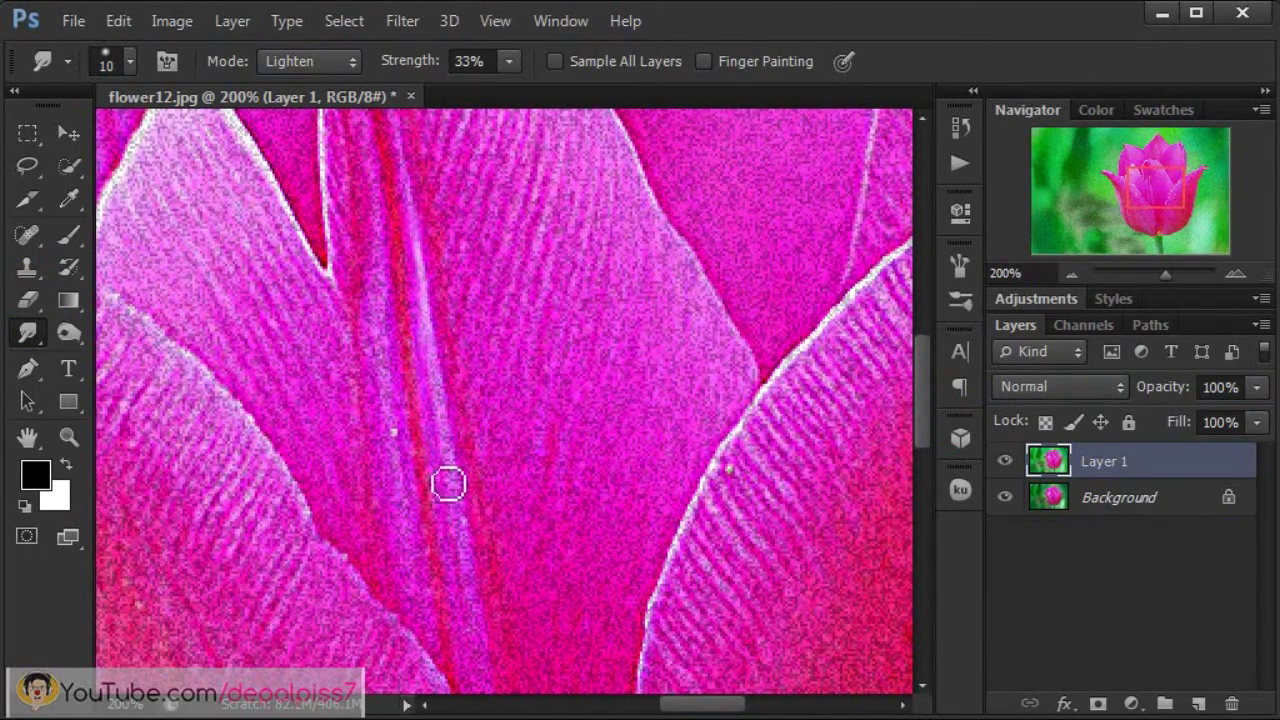
left_click_drag(429, 280, 453, 510)
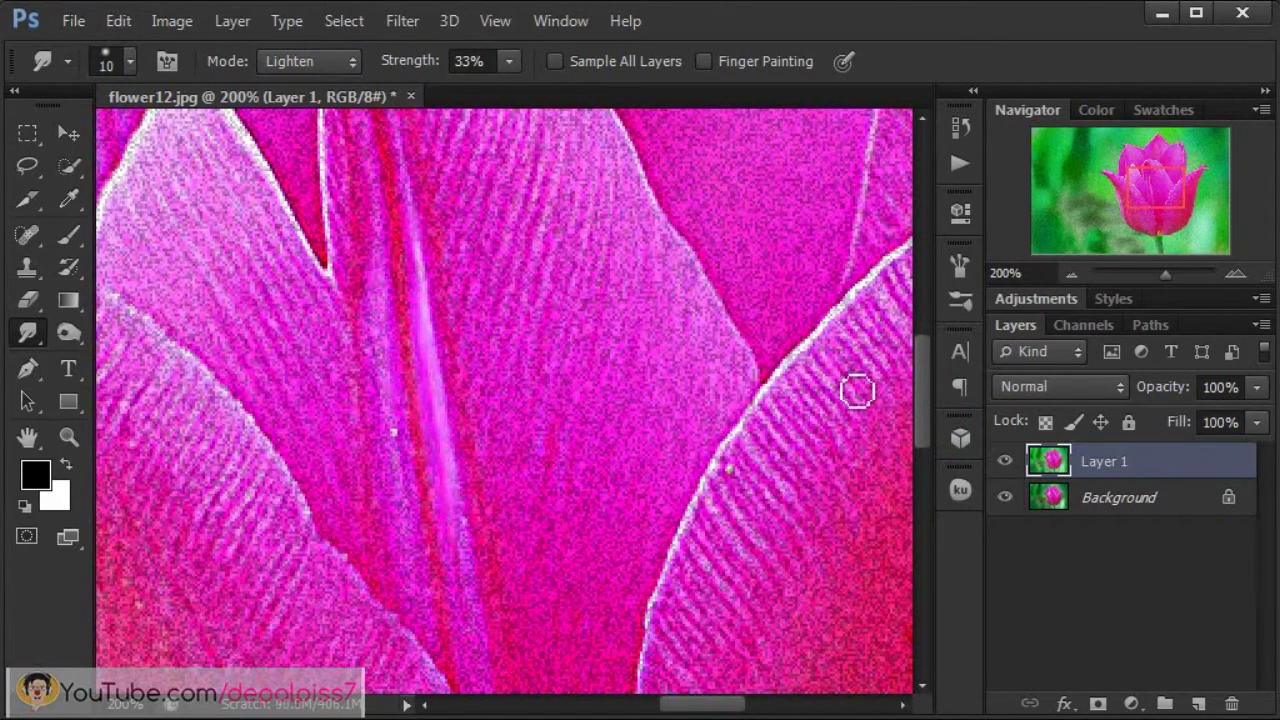
left_click_drag(914, 418, 925, 350)
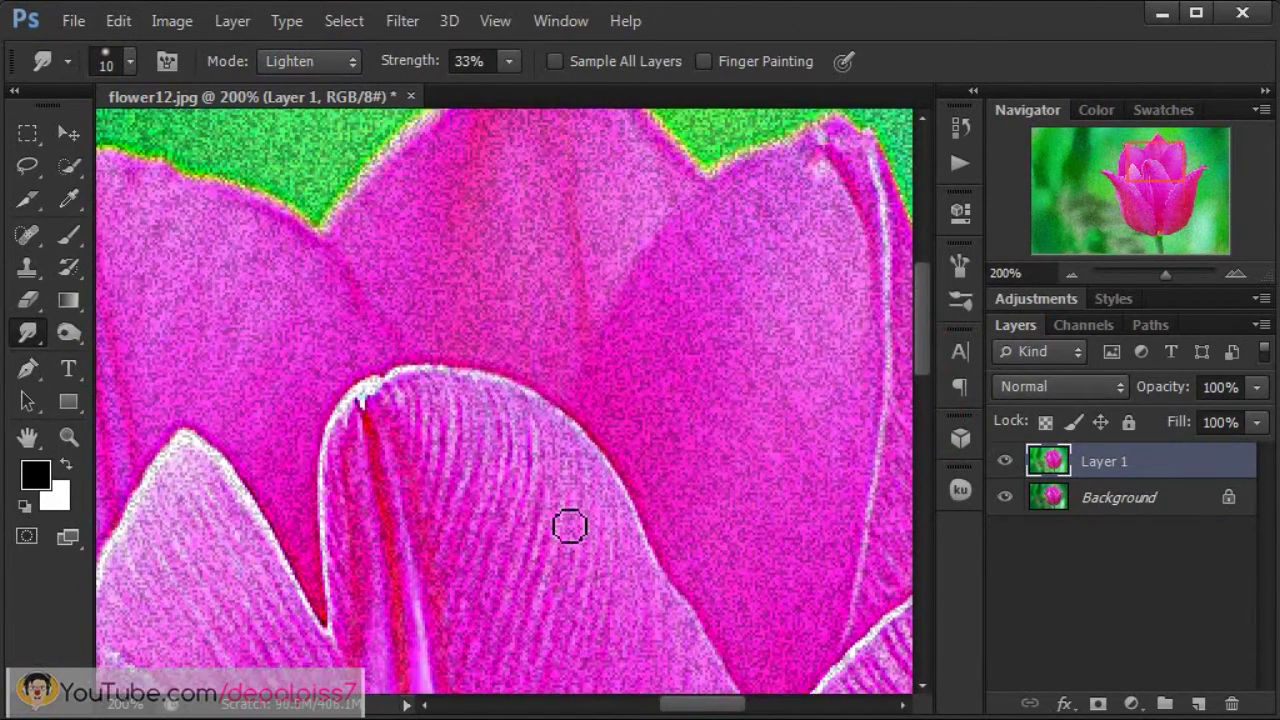
left_click_drag(484, 457, 595, 544)
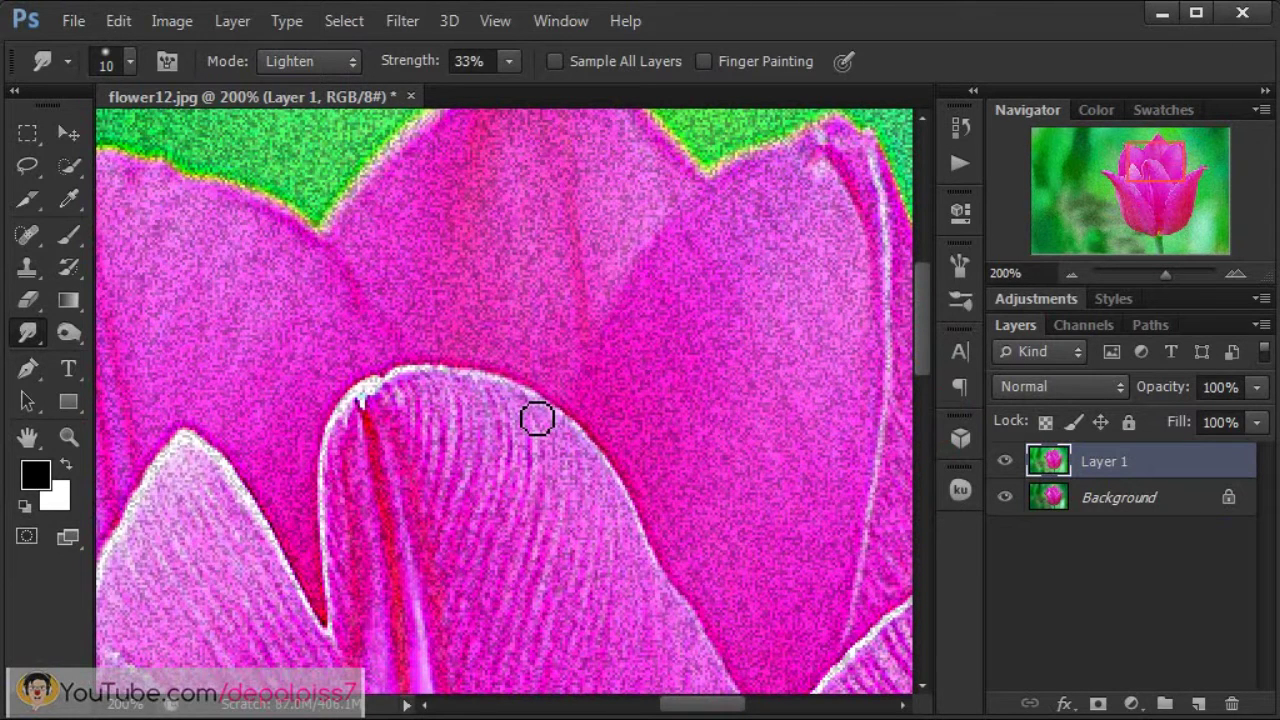
mouse_move(533, 415)
left_mouse_down()
mouse_move(540, 443)
mouse_move(503, 531)
mouse_move(557, 449)
mouse_move(557, 462)
mouse_move(520, 451)
mouse_move(503, 517)
left_mouse_up()
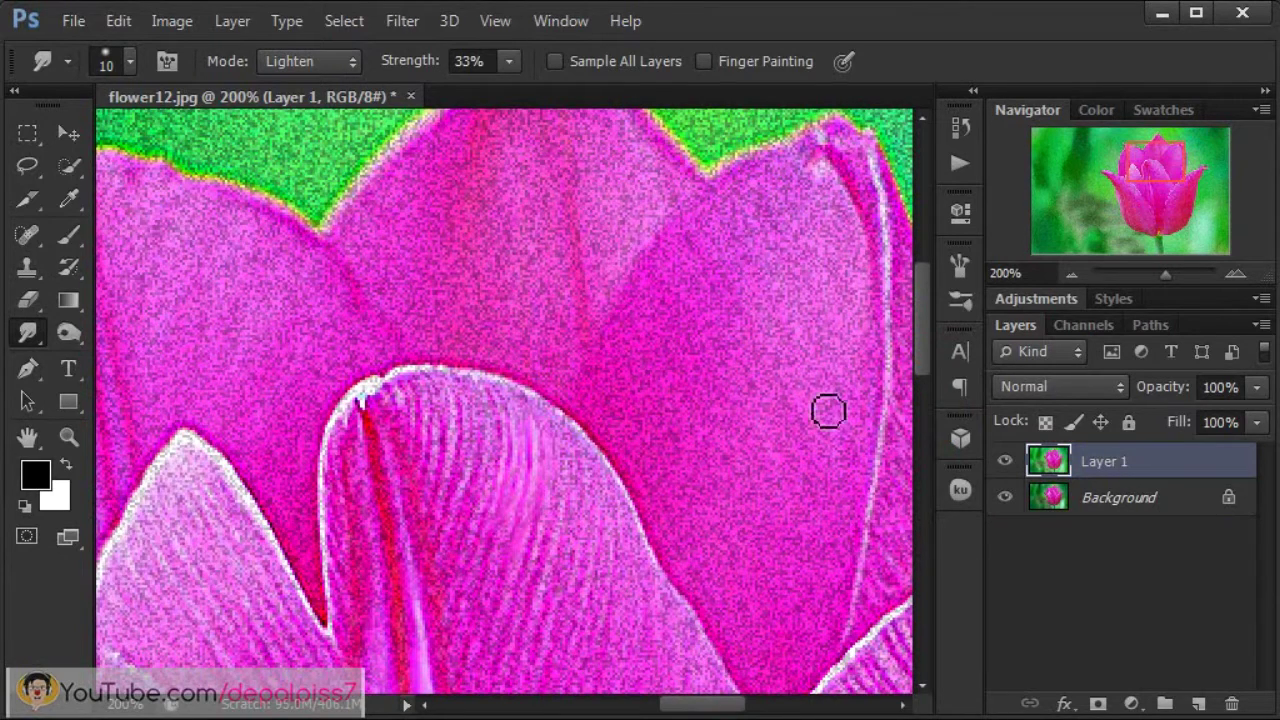
left_click(925, 370)
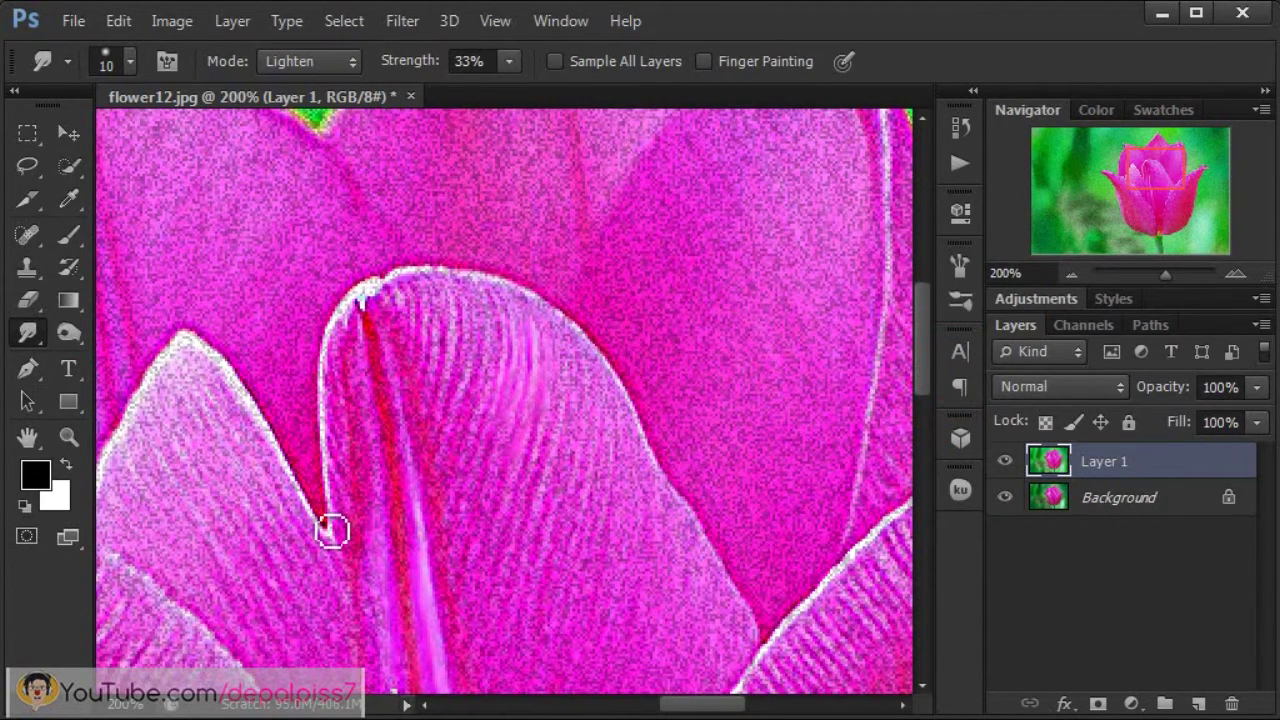
mouse_move(400, 529)
left_mouse_down()
mouse_move(390, 360)
mouse_move(411, 494)
mouse_move(380, 463)
mouse_move(407, 586)
mouse_move(411, 386)
left_mouse_up()
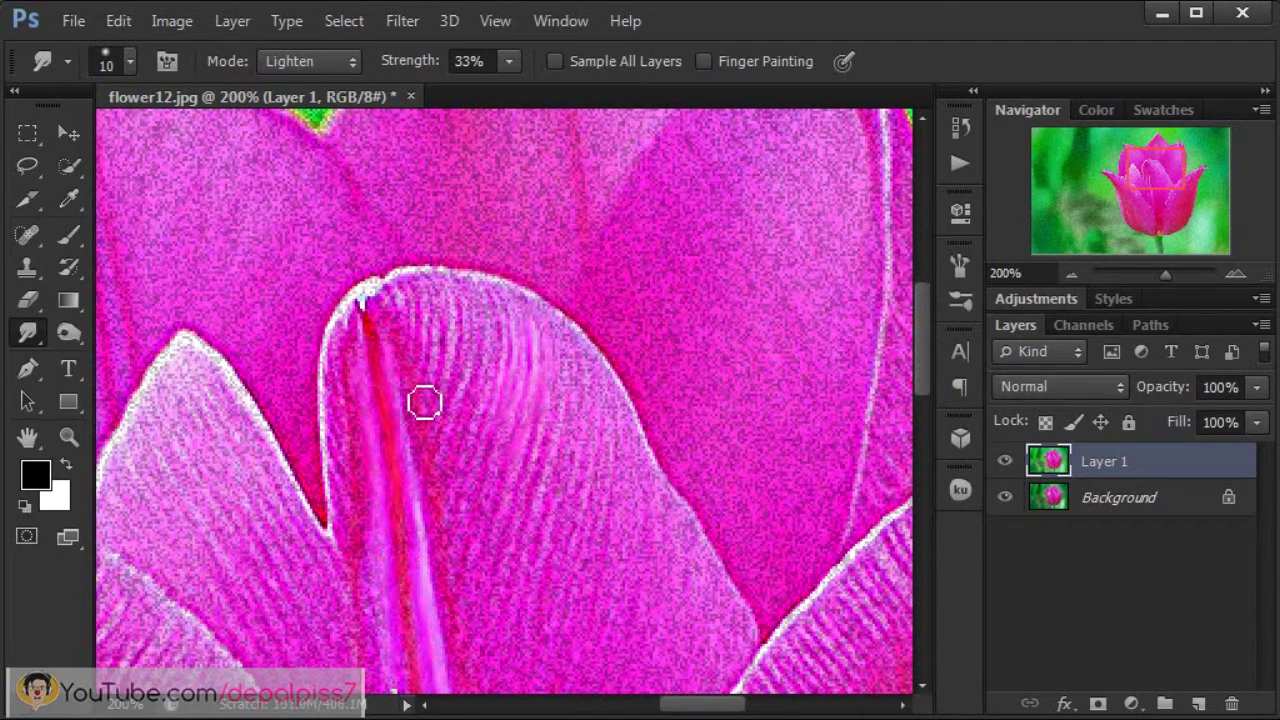
left_click_drag(924, 385, 925, 325)
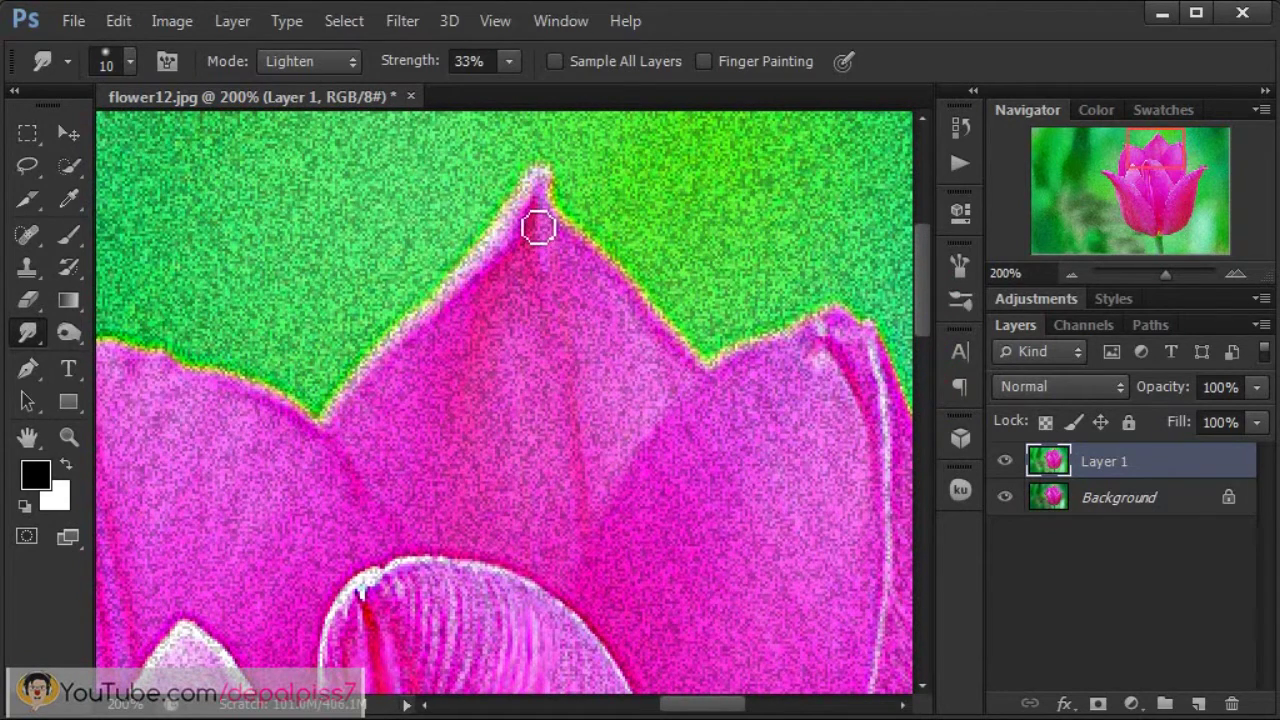
Smudge the red along the petal's left edge down toward its tip.
left_click_drag(538, 228, 420, 329)
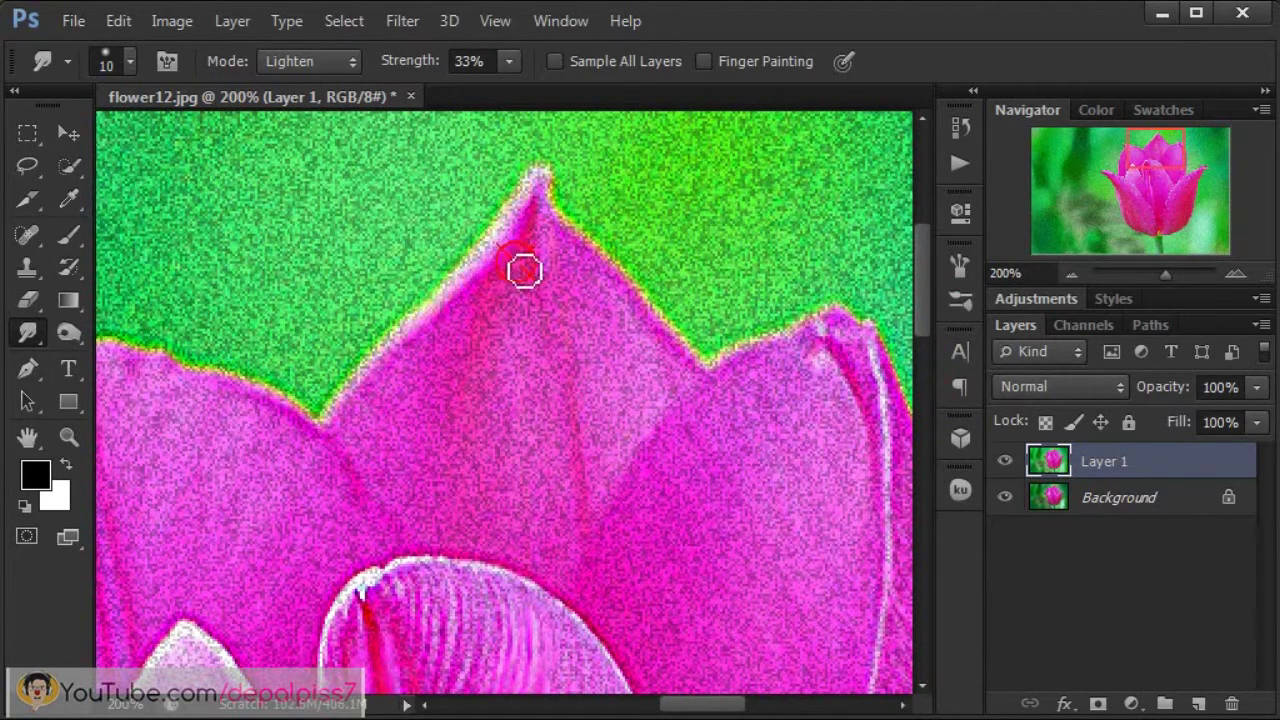
mouse_move(526, 269)
left_mouse_down()
mouse_move(388, 383)
mouse_move(483, 323)
mouse_move(454, 357)
mouse_move(486, 340)
mouse_move(380, 443)
left_mouse_up()
left_click_drag(429, 380, 391, 386)
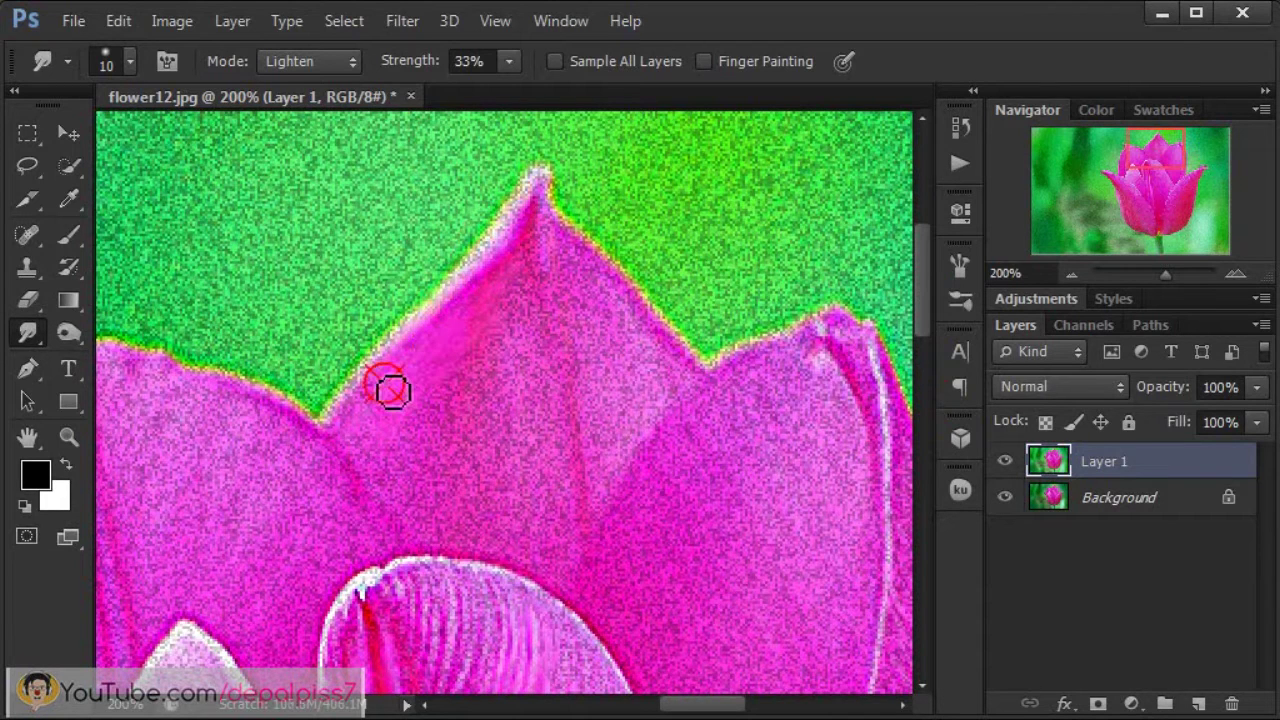
mouse_move(523, 289)
left_mouse_down()
mouse_move(539, 246)
mouse_move(440, 397)
mouse_move(549, 286)
mouse_move(449, 411)
mouse_move(487, 370)
left_mouse_up()
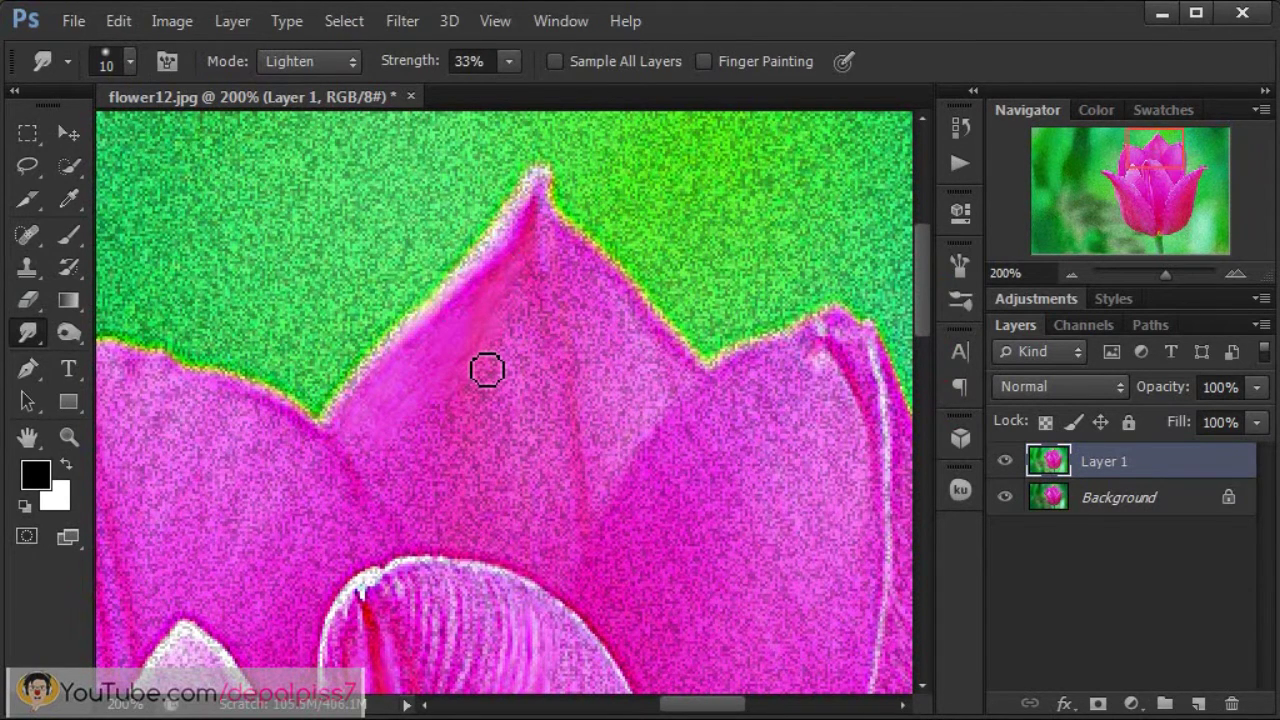
Enlarge the brush and smudge across the middle of the petal to lighten it.
key("bracketright")
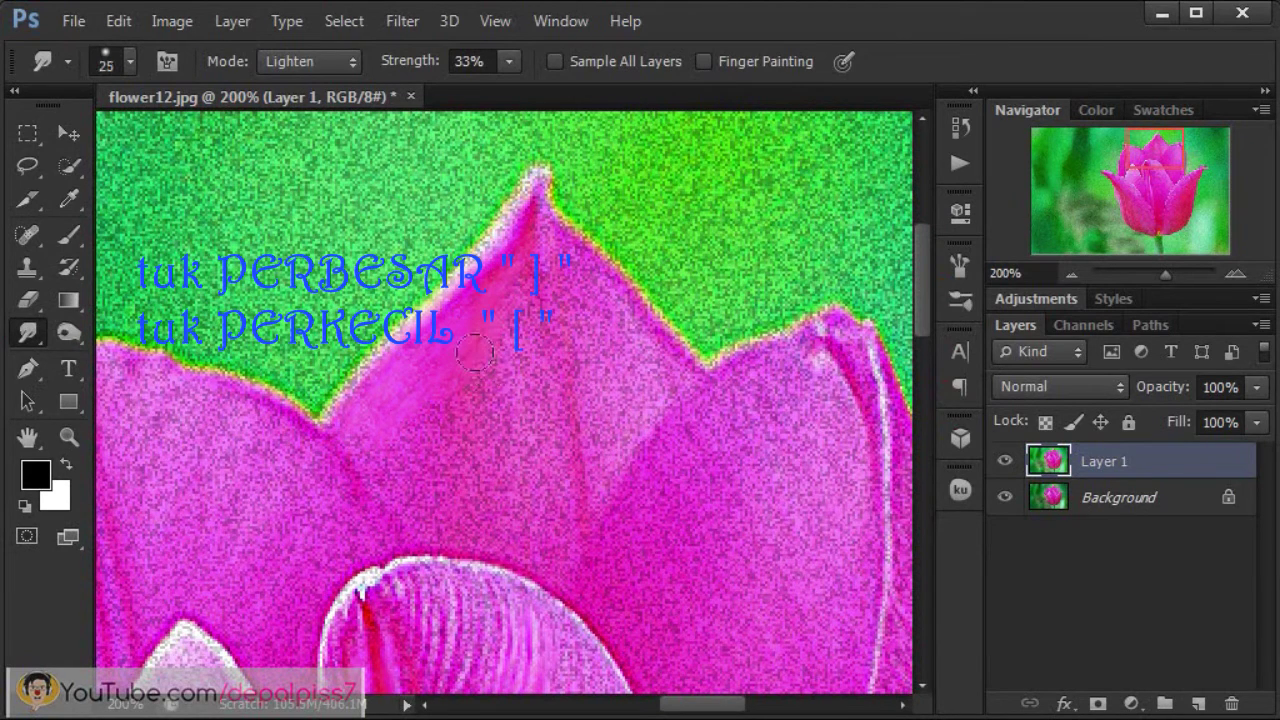
mouse_move(508, 296)
left_mouse_down()
mouse_move(430, 434)
mouse_move(497, 380)
left_mouse_up()
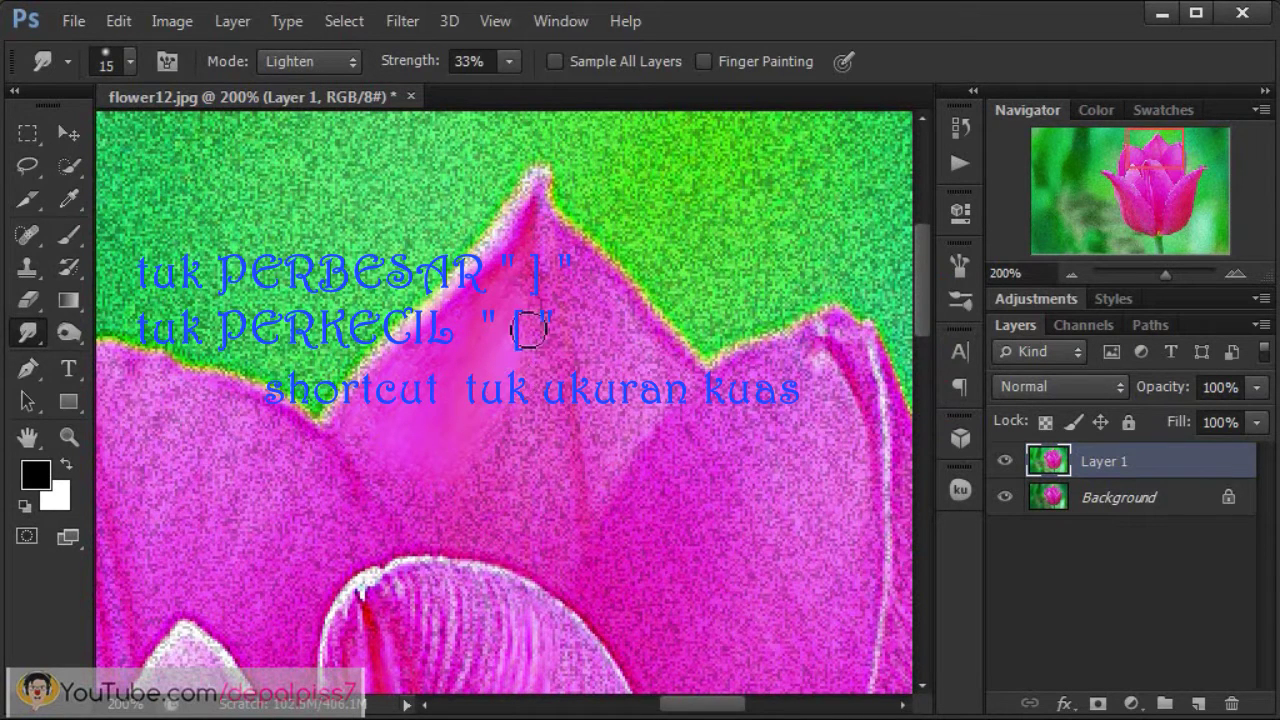
left_click_drag(486, 477, 502, 328)
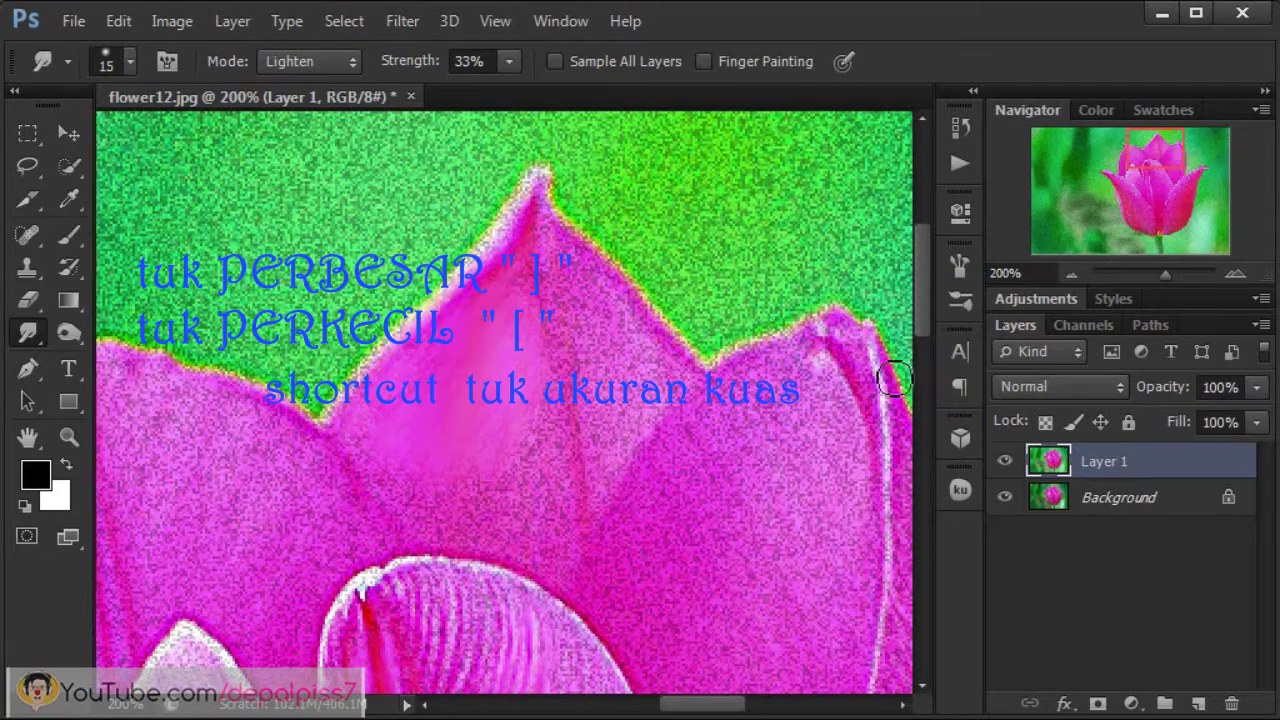
mouse_move(921, 291)
left_mouse_down()
mouse_move(923, 505)
mouse_move(934, 440)
left_mouse_up()
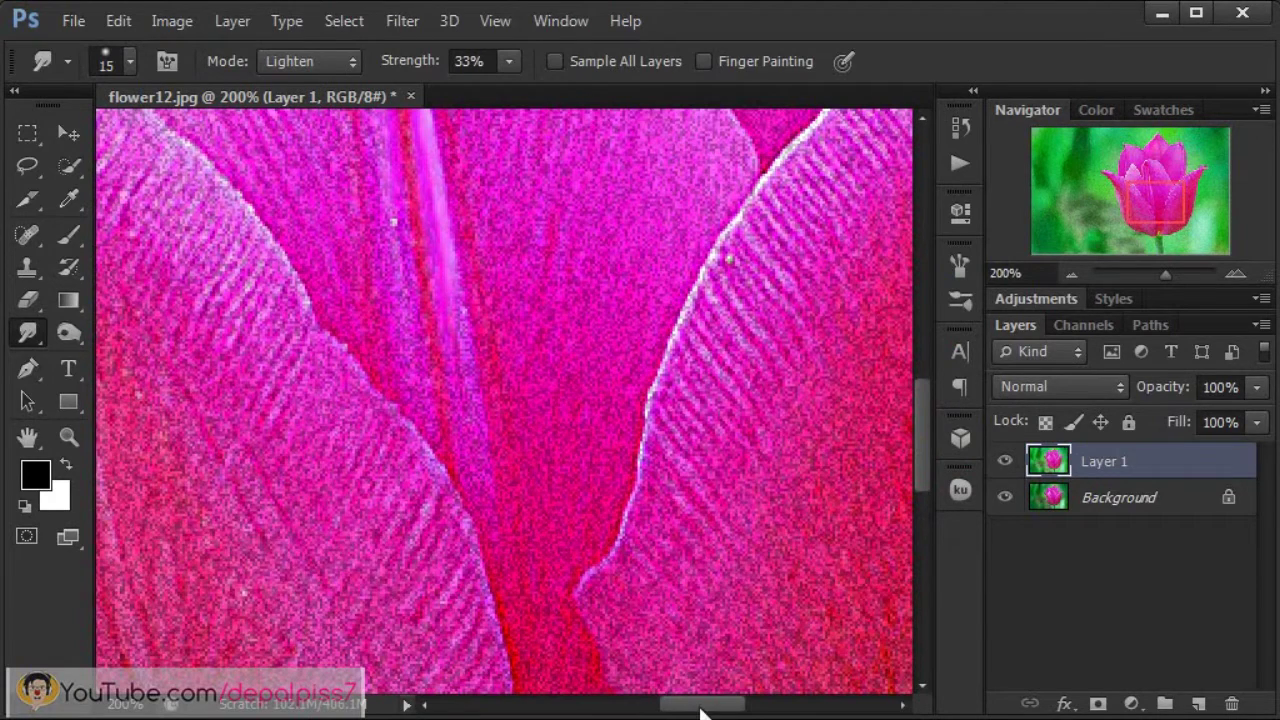
left_click_drag(703, 712, 646, 709)
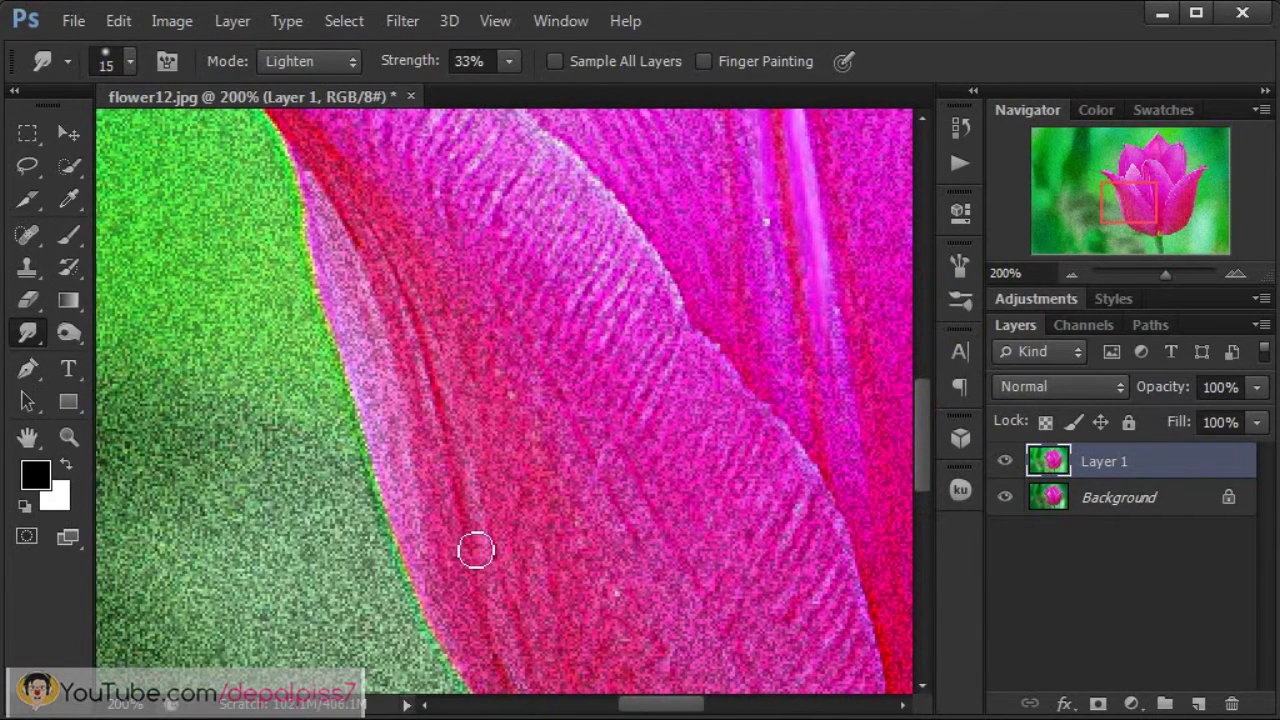
With a 9 px brush, smooth along the petal vein, the lower petal and the upper-right edge.
key("bracketleft")
left_click_drag(479, 554, 397, 306)
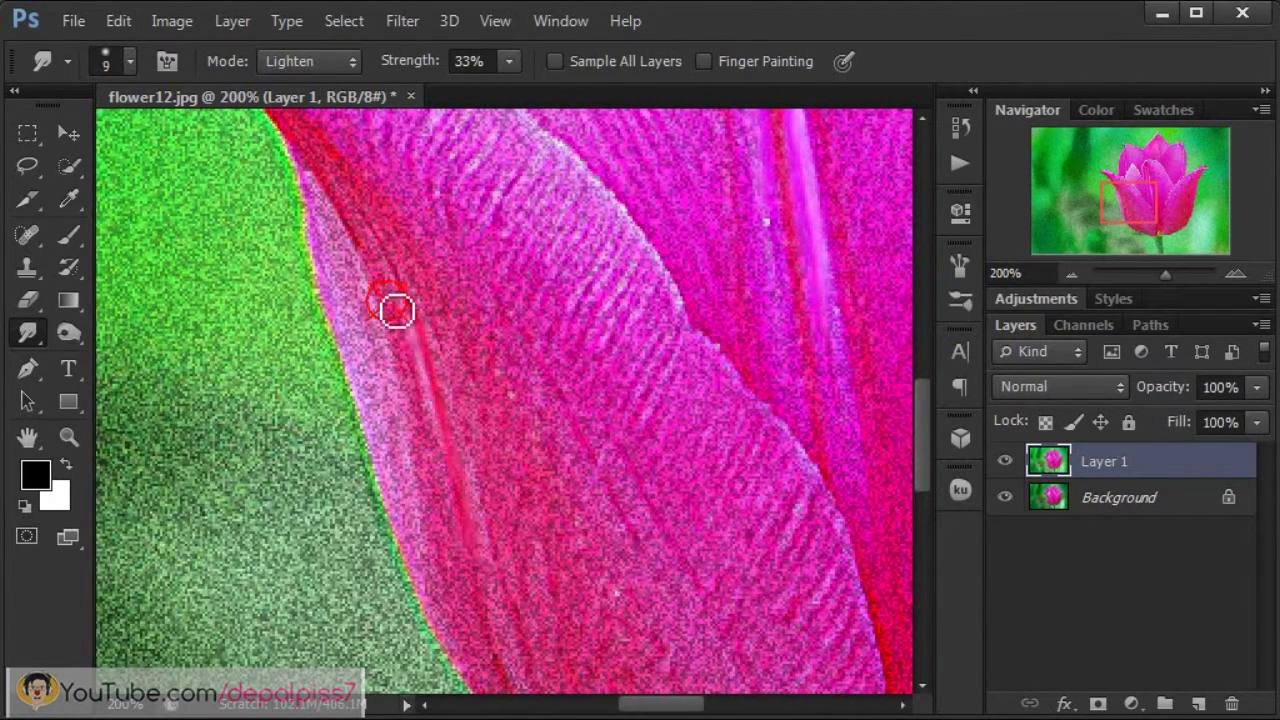
left_click_drag(431, 421, 471, 485)
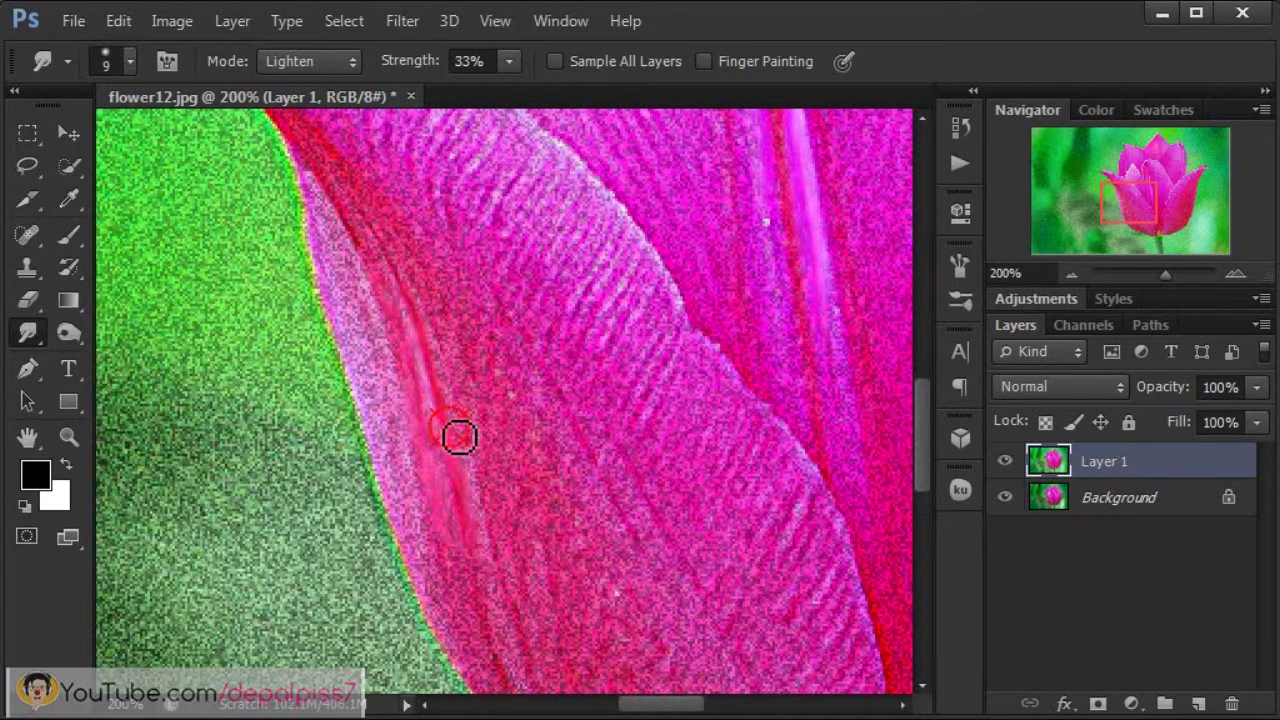
left_click_drag(483, 474, 457, 380)
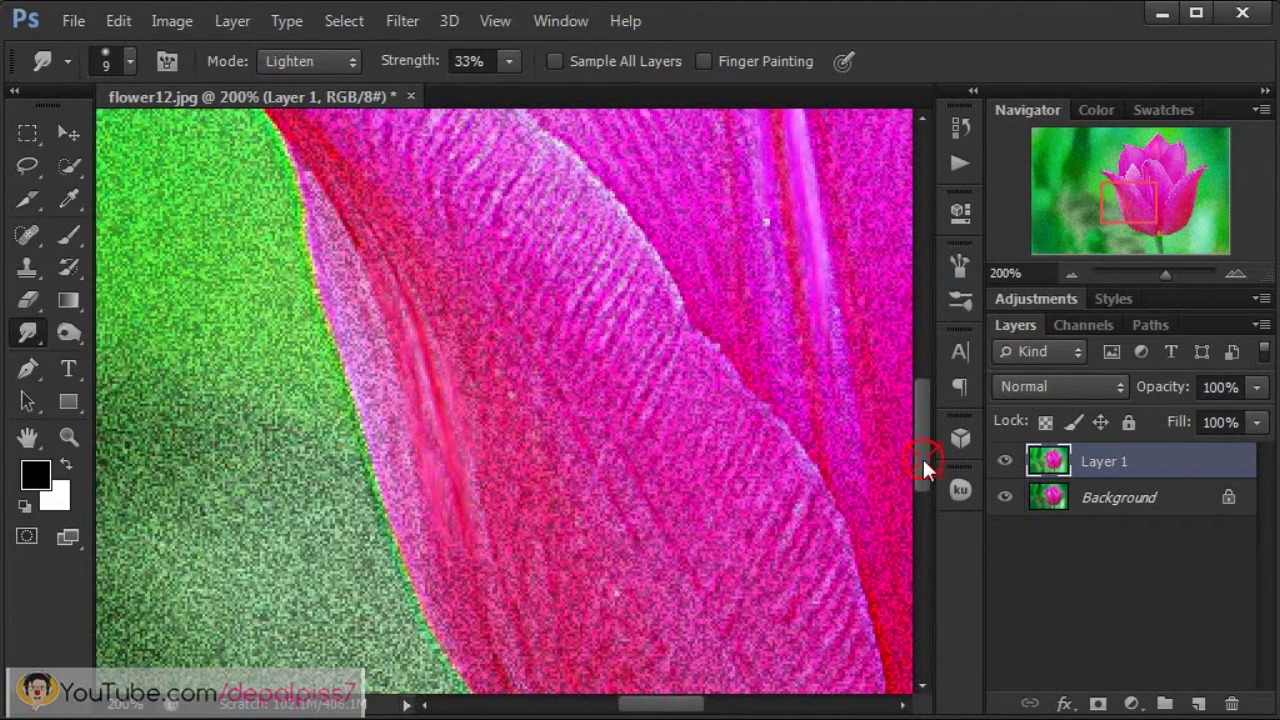
left_click_drag(922, 456, 926, 415)
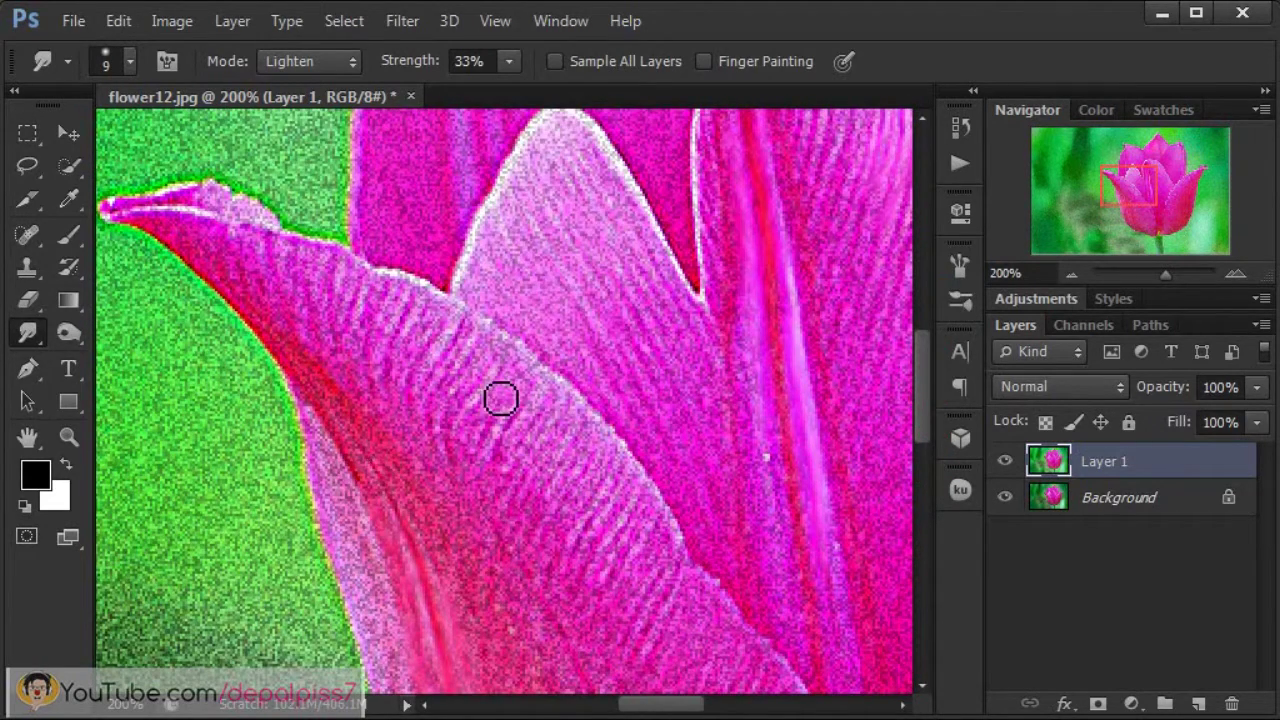
mouse_move(500, 363)
left_mouse_down()
mouse_move(458, 431)
mouse_move(477, 343)
left_mouse_up()
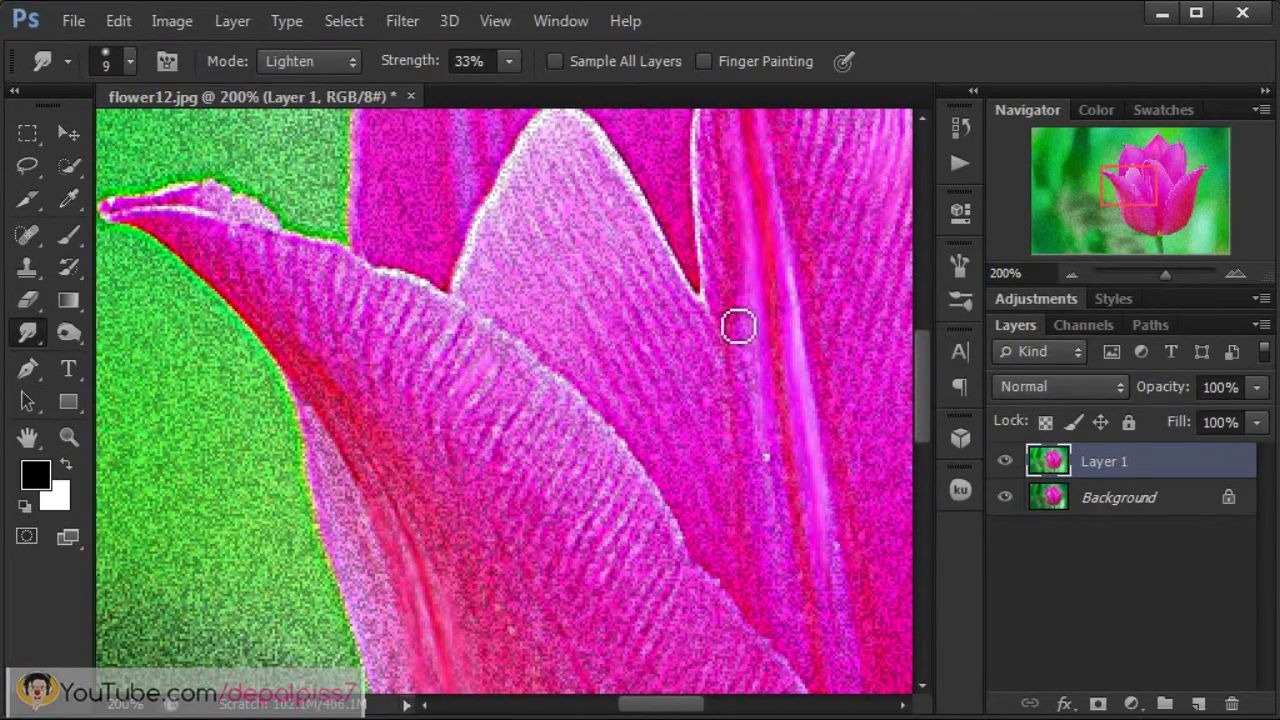
left_click_drag(737, 326, 726, 237)
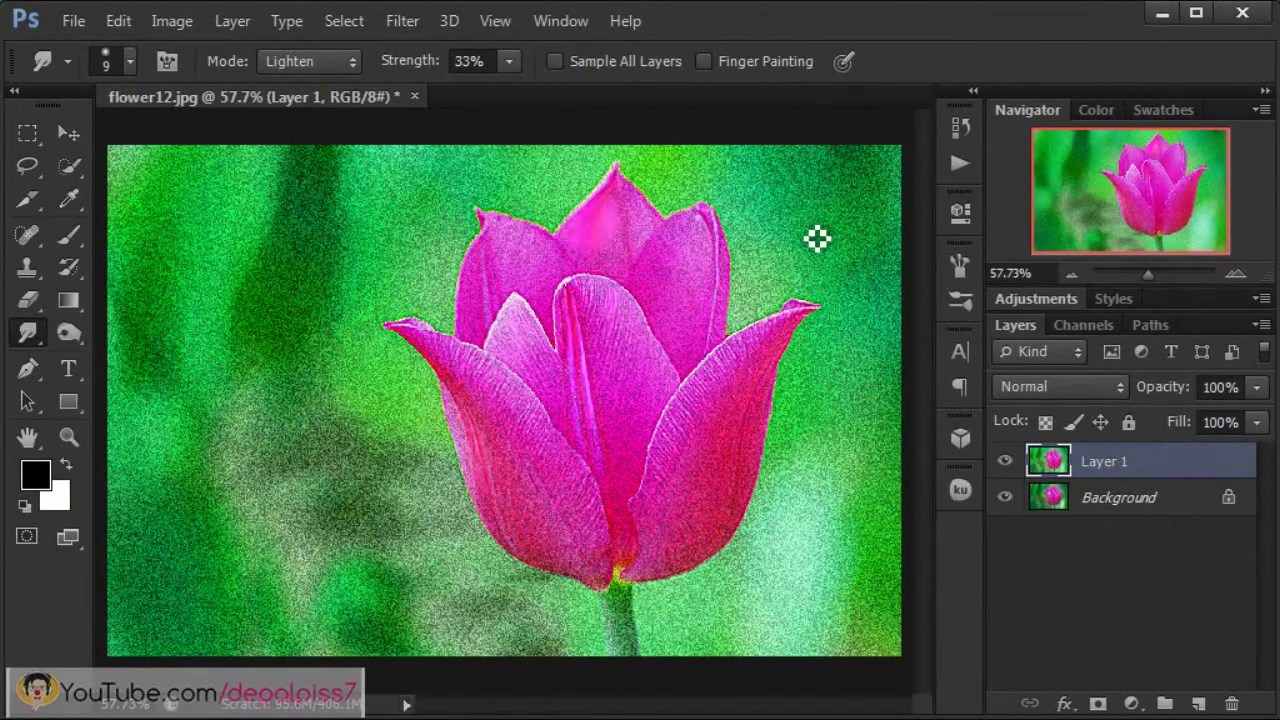
Collapse the side panels, zoom from 100% to 300%, and smudge where the two petals meet.
left_click(1265, 91)
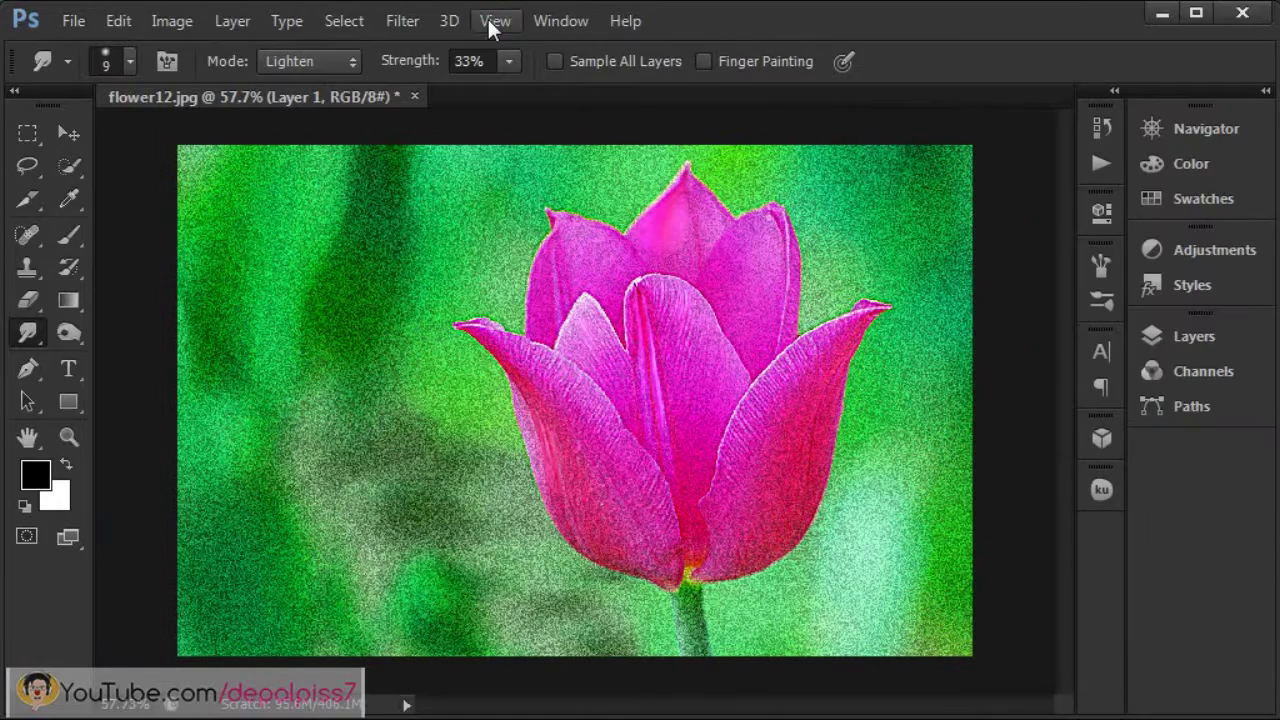
left_click(495, 21)
left_click(586, 274)
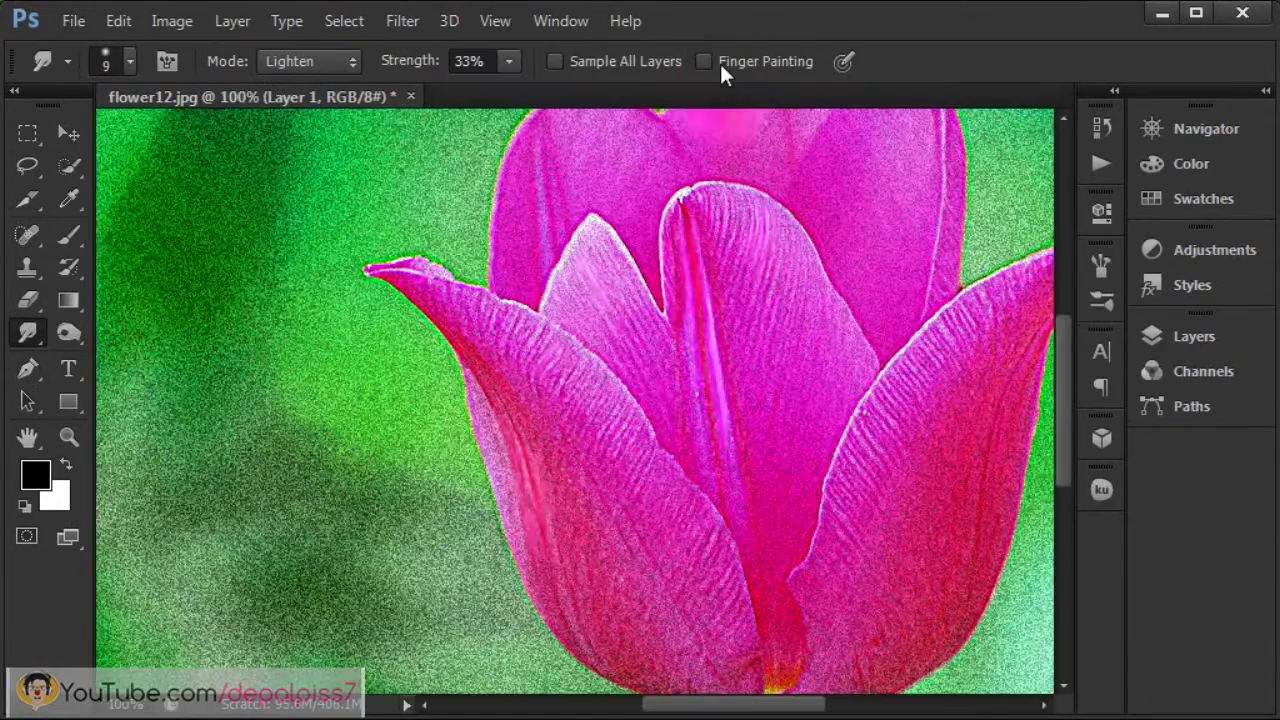
left_click_drag(730, 710, 790, 706)
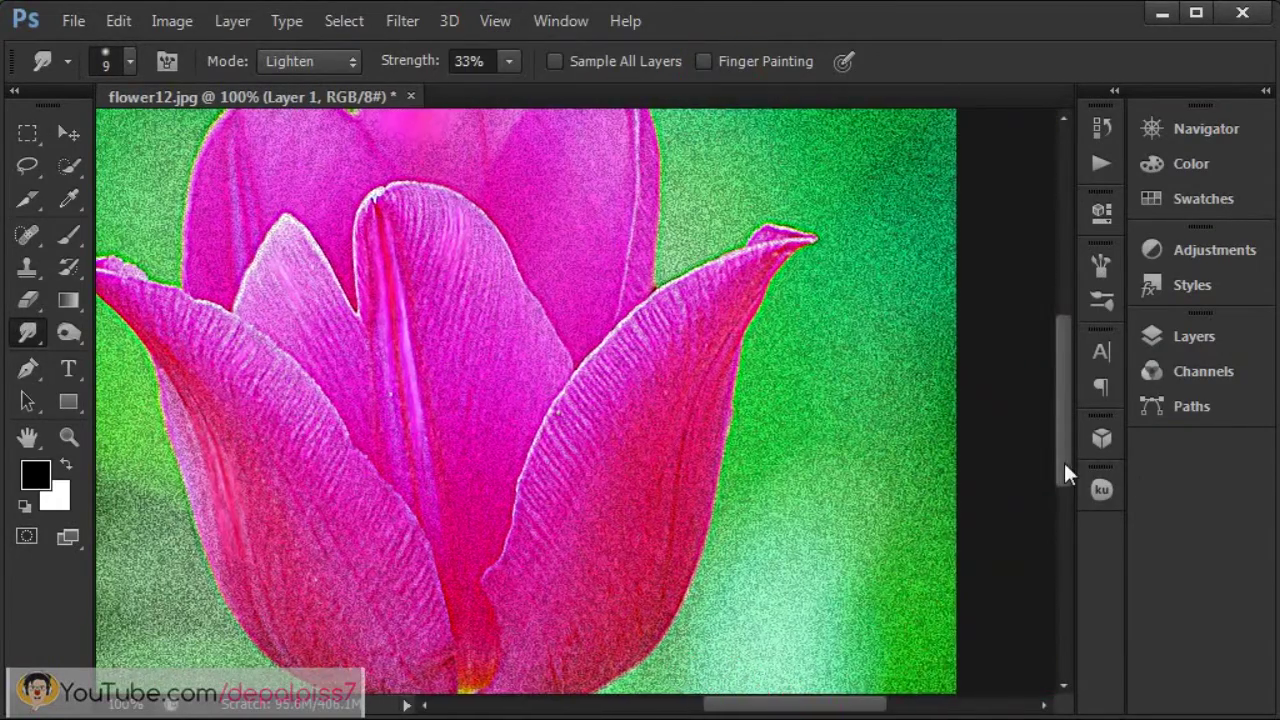
left_click_drag(1064, 463, 1064, 412)
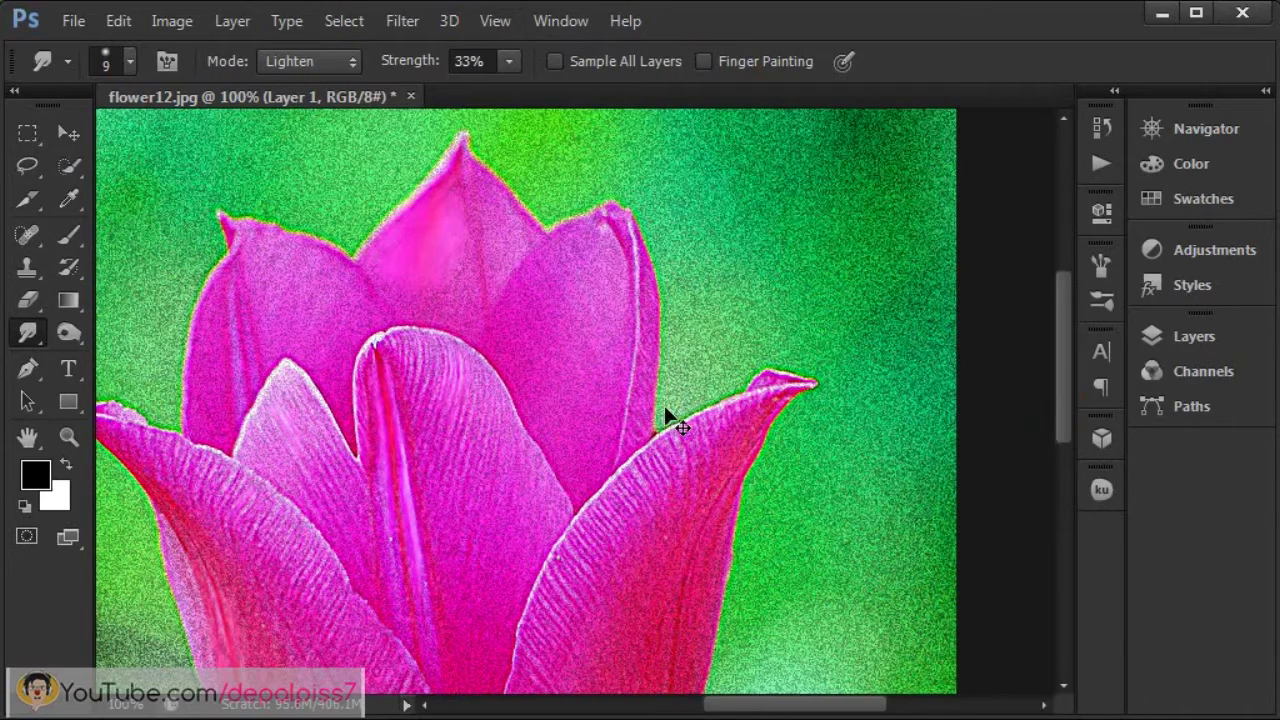
key("ctrl+plus")
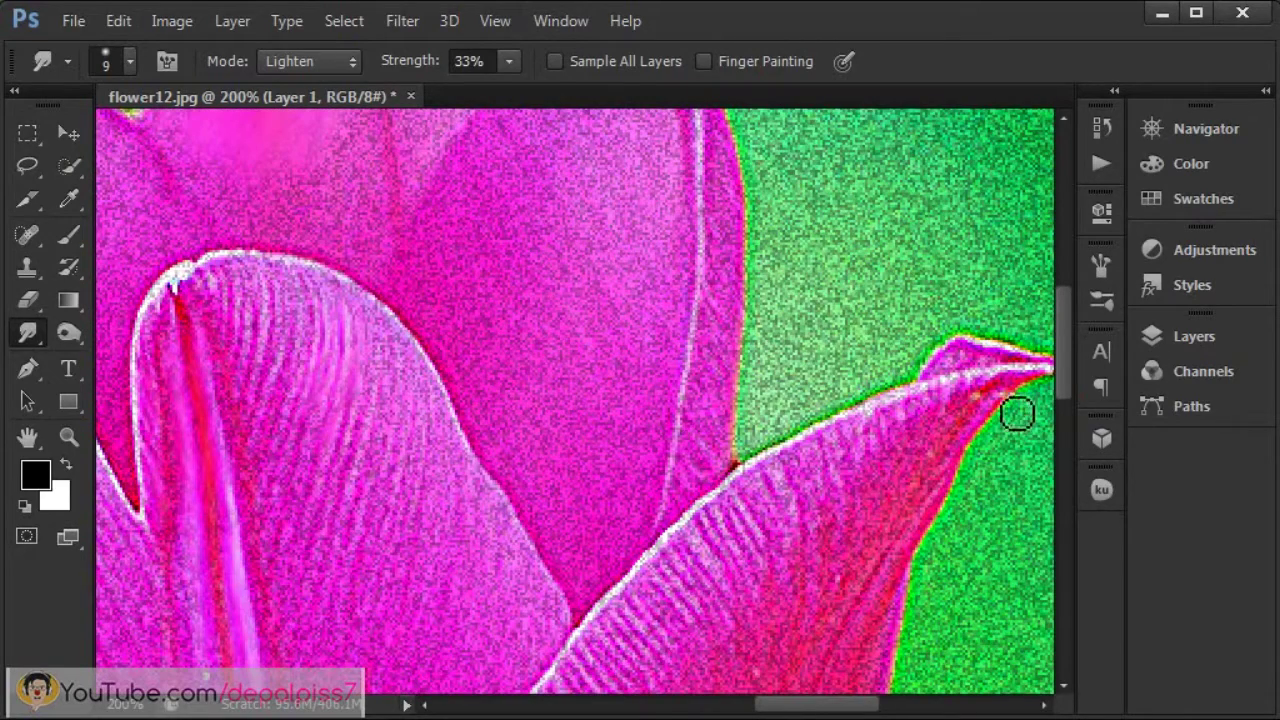
left_click_drag(1061, 378, 1067, 396)
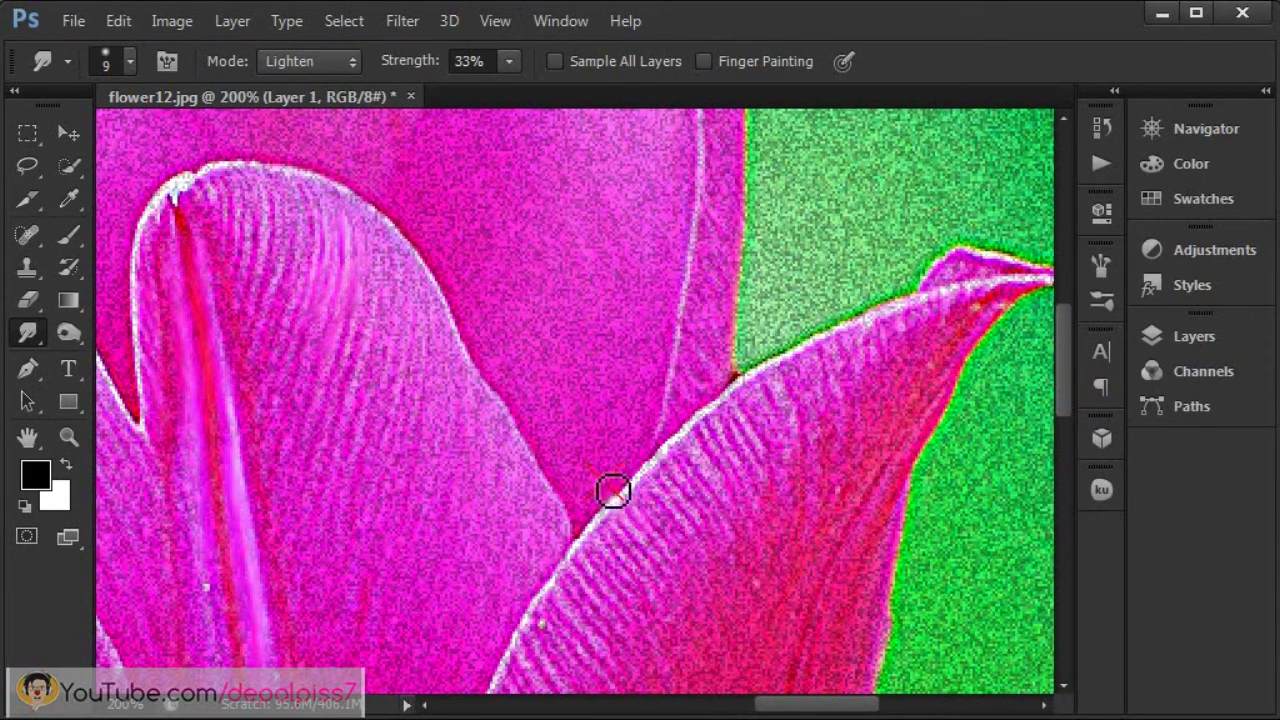
left_click_drag(646, 543, 615, 494)
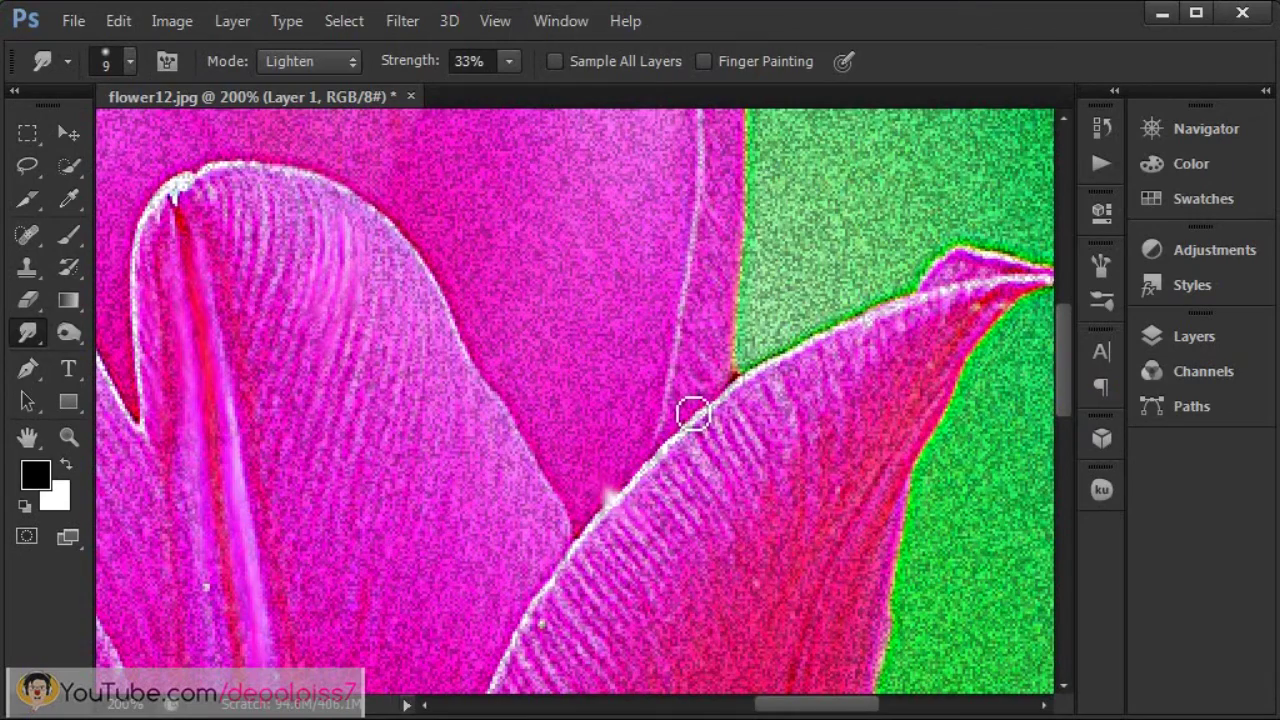
key("ctrl+plus")
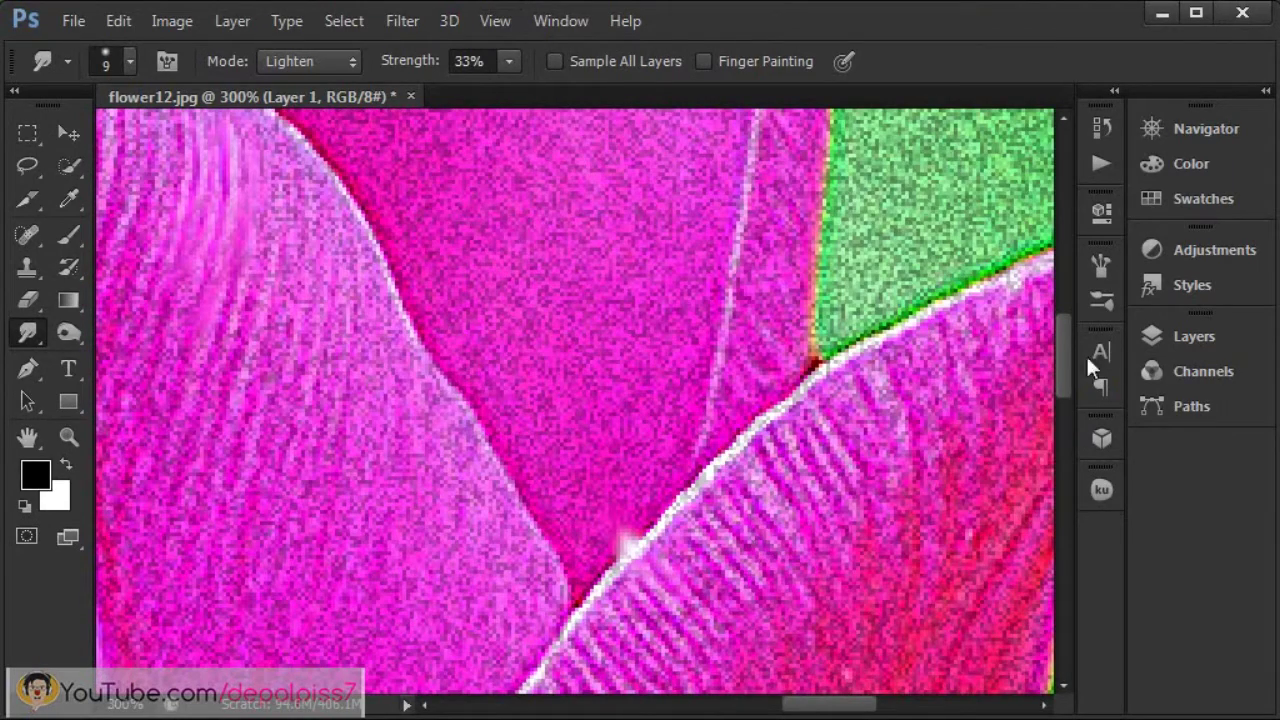
left_click(1062, 377)
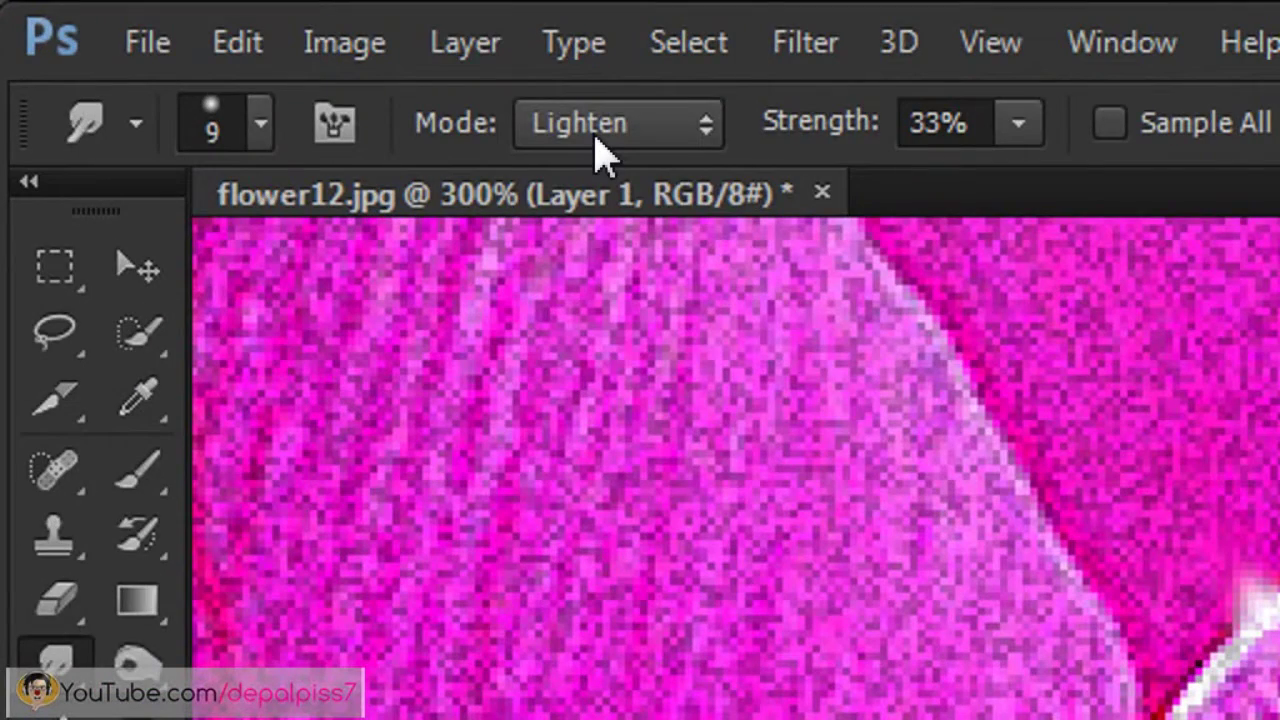
left_click(598, 140)
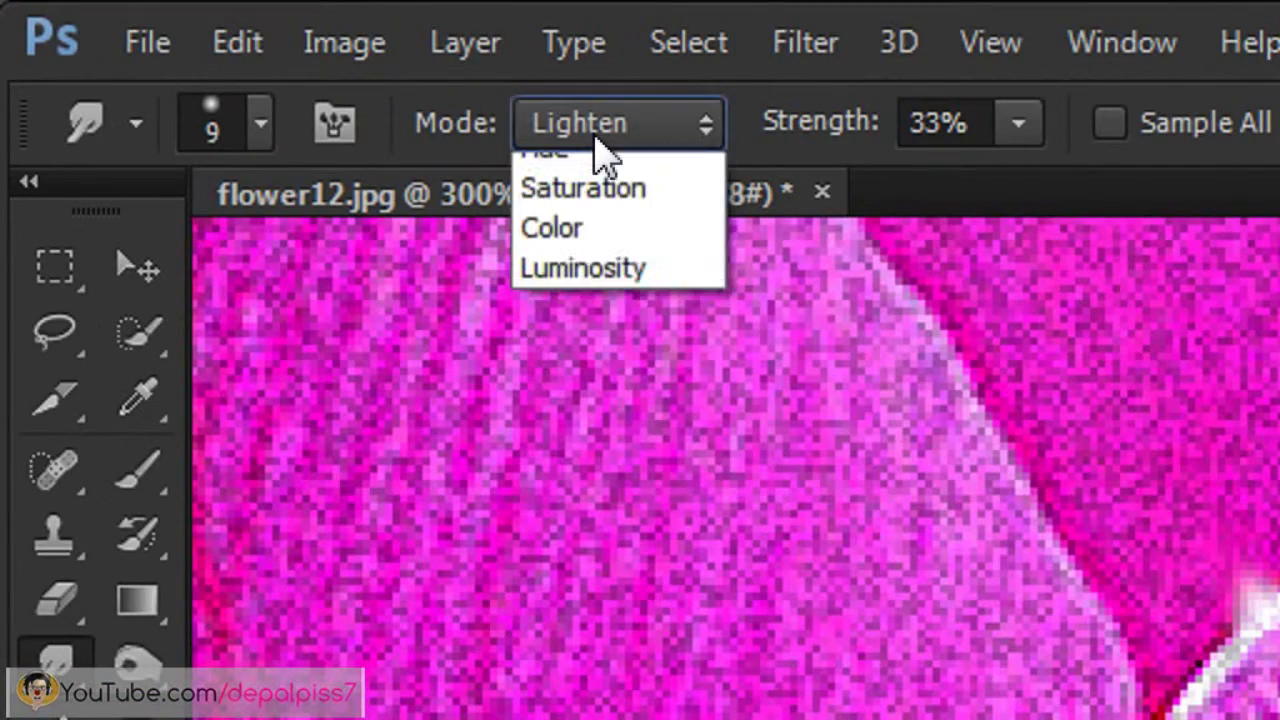
left_click(620, 256)
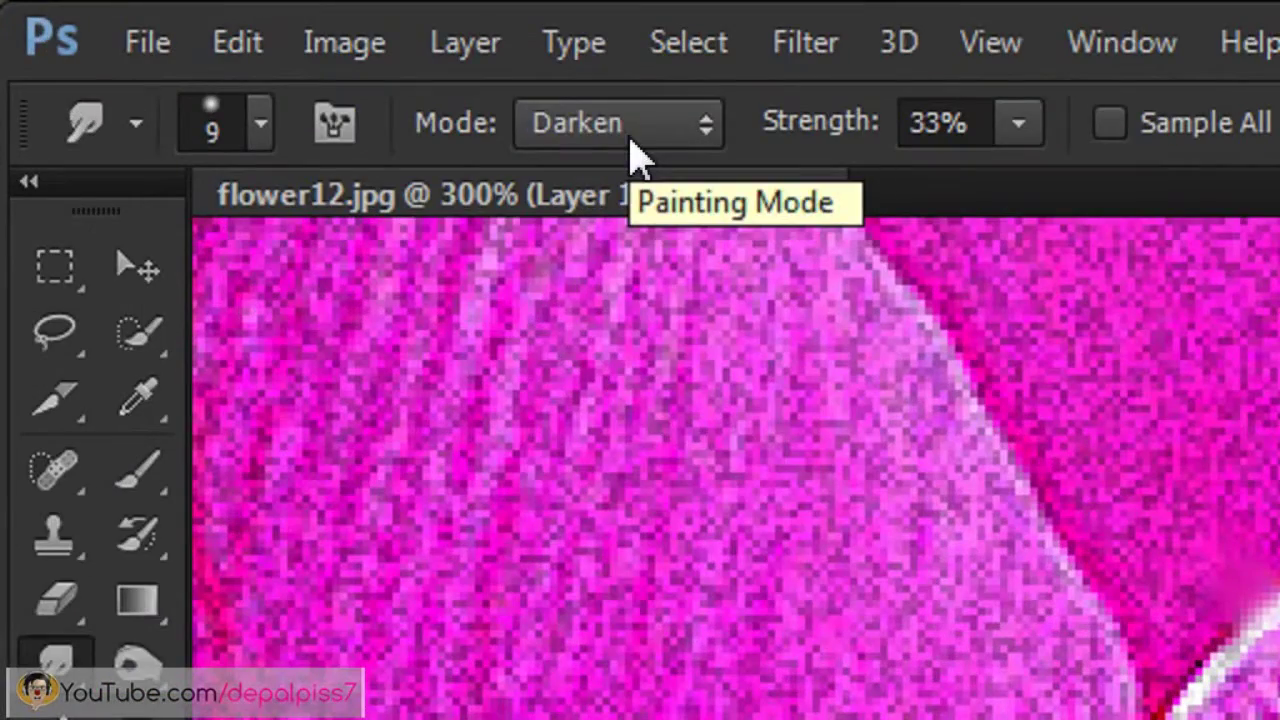
left_click(630, 140)
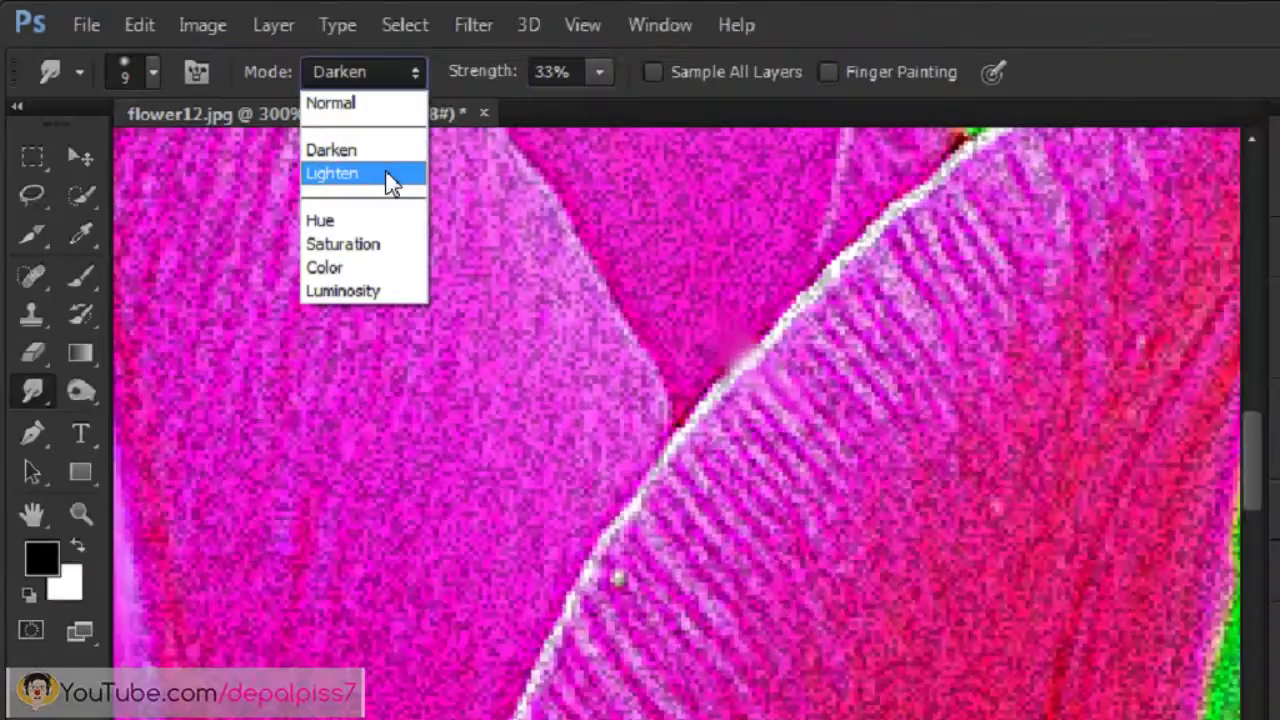
left_click(660, 298)
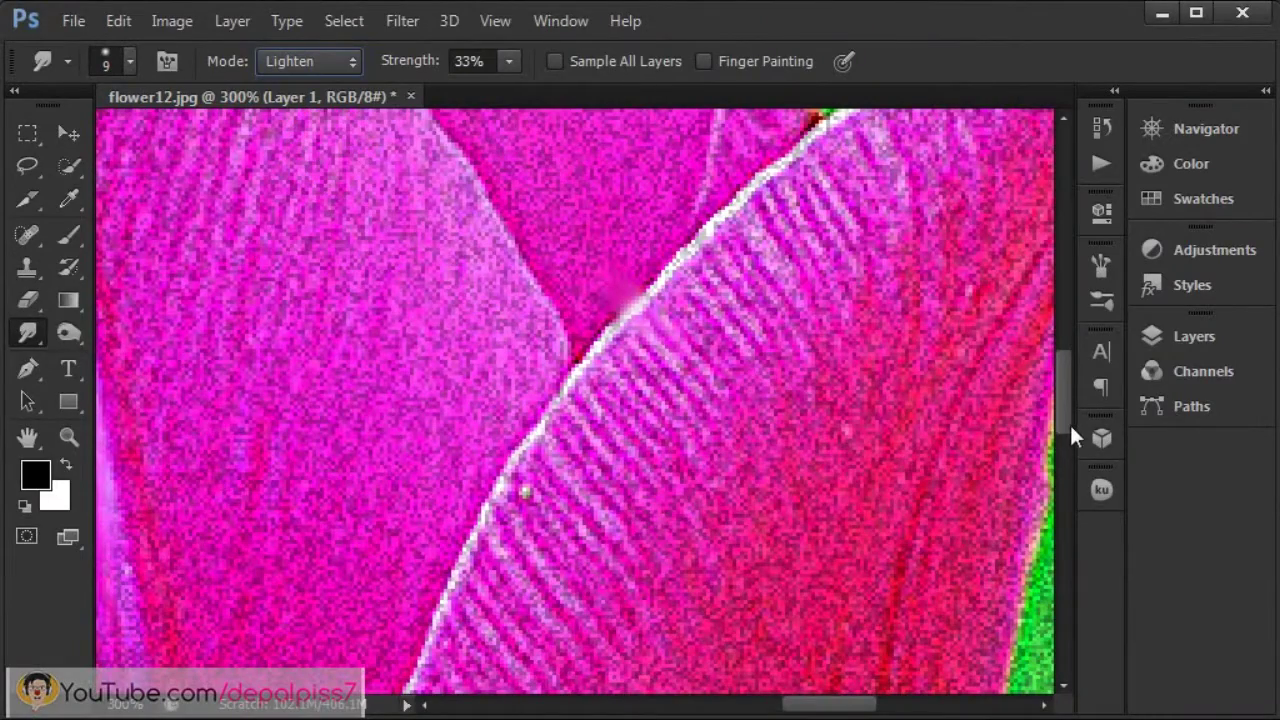
Fit the tulip on screen, shrink the smudge brush to 8 px and zoom to 100%.
left_click_drag(1064, 420, 1060, 270)
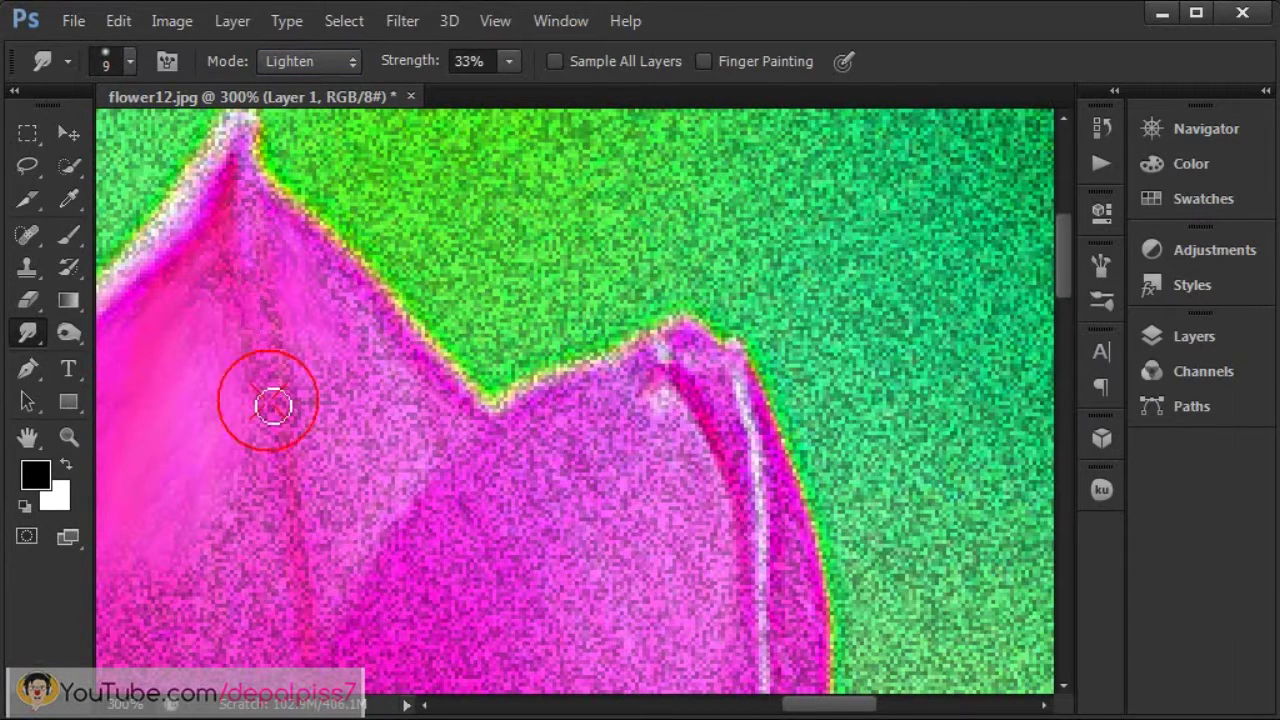
left_click(486, 22)
left_click(532, 250)
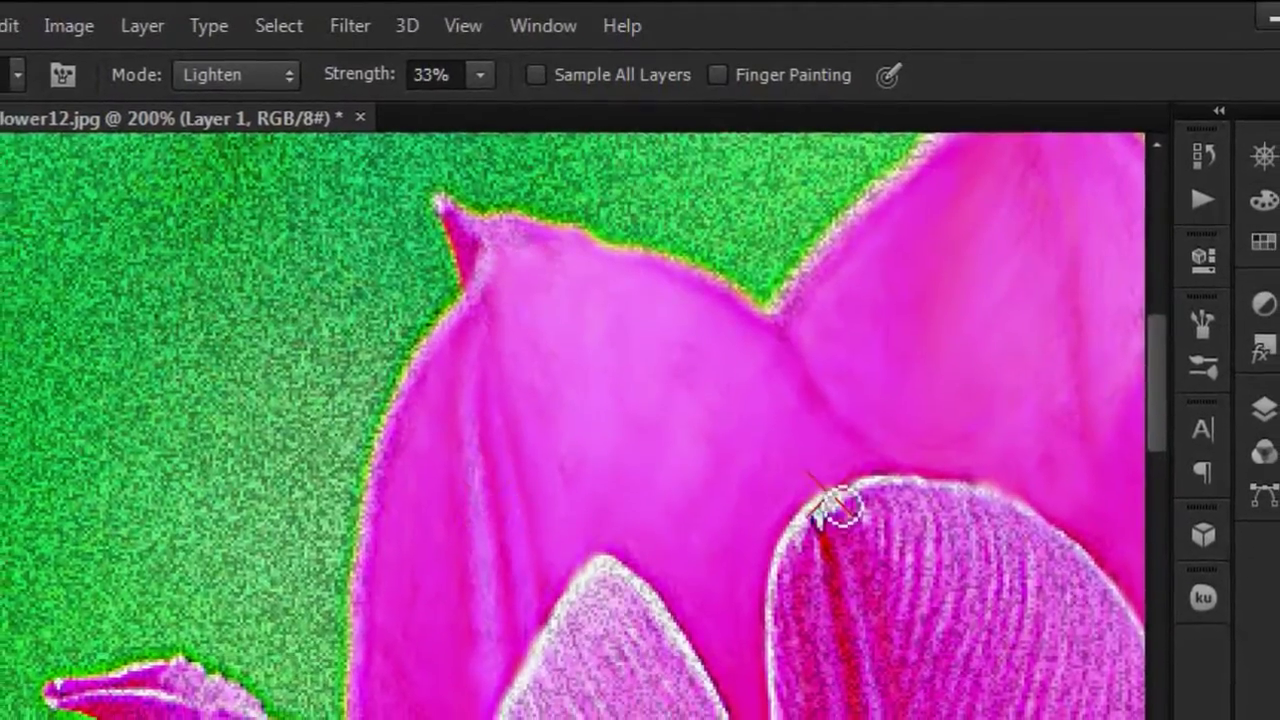
scroll(603, 573, "right", 5)
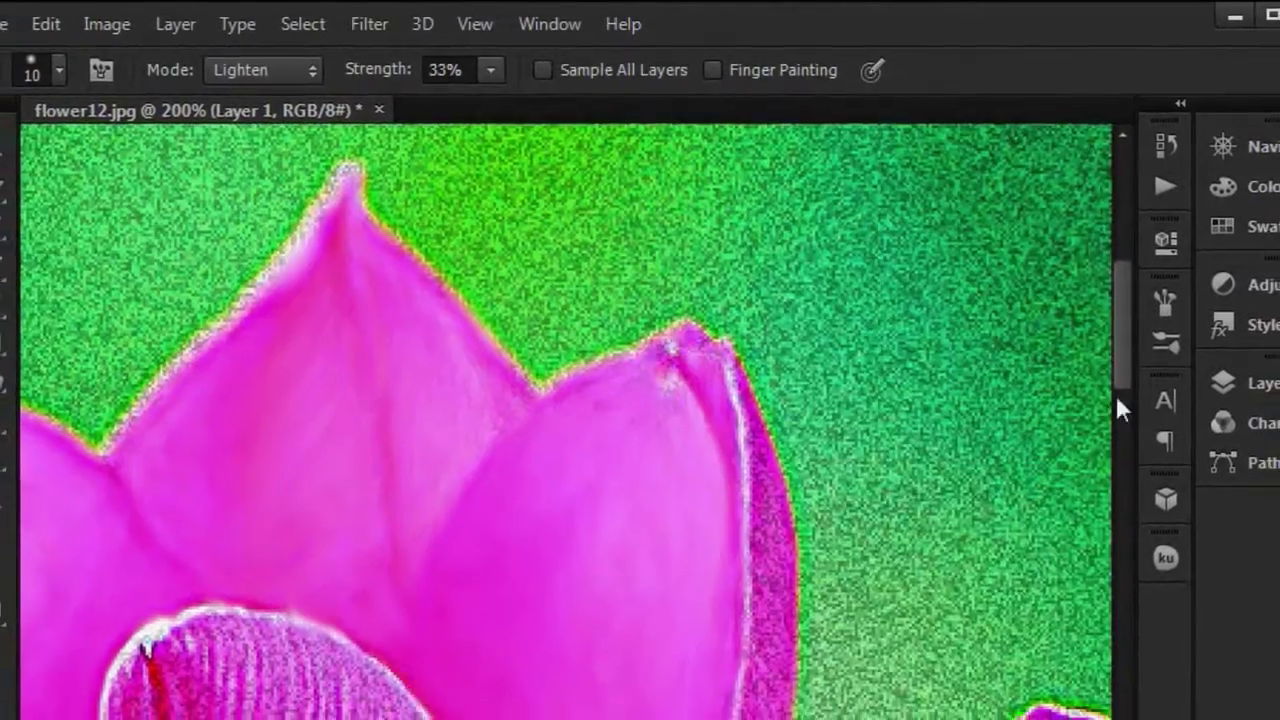
scroll(603, 573, "left", 5)
scroll(343, 183, "up", 2)
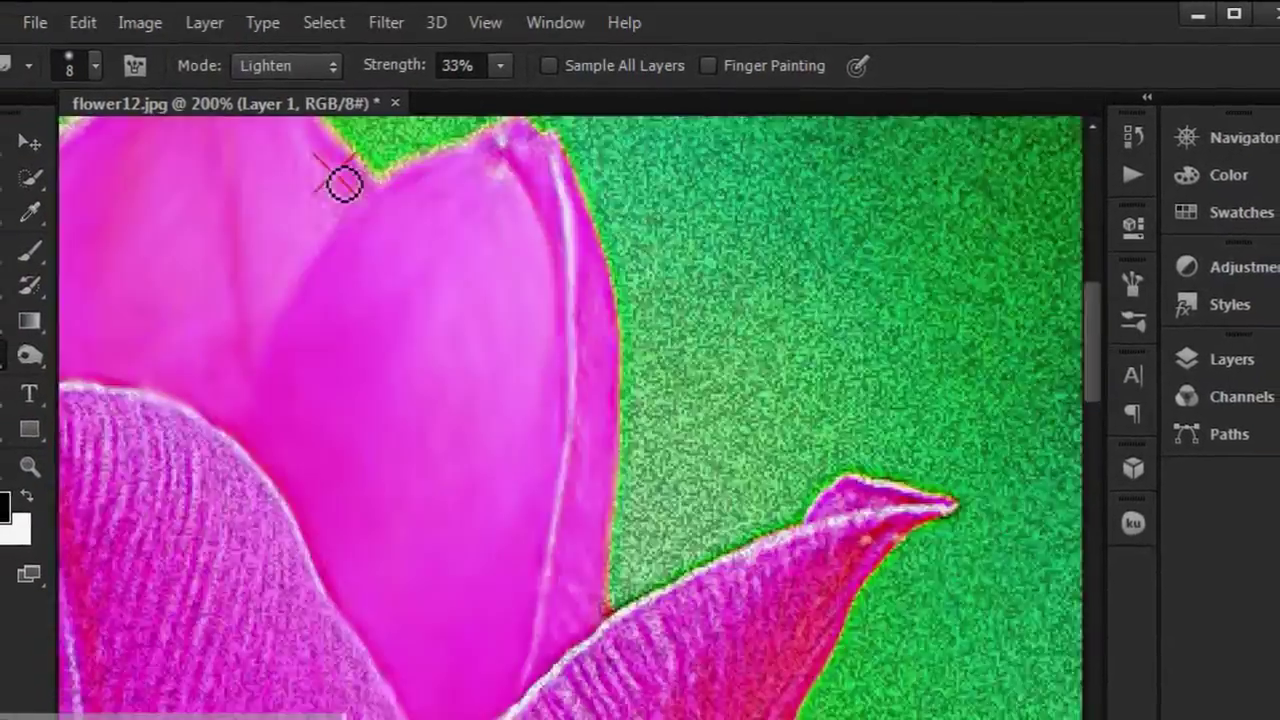
key("bracketleft")
key("bracketleft")
scroll(715, 368, "down", 3)
key("ctrl+minus")
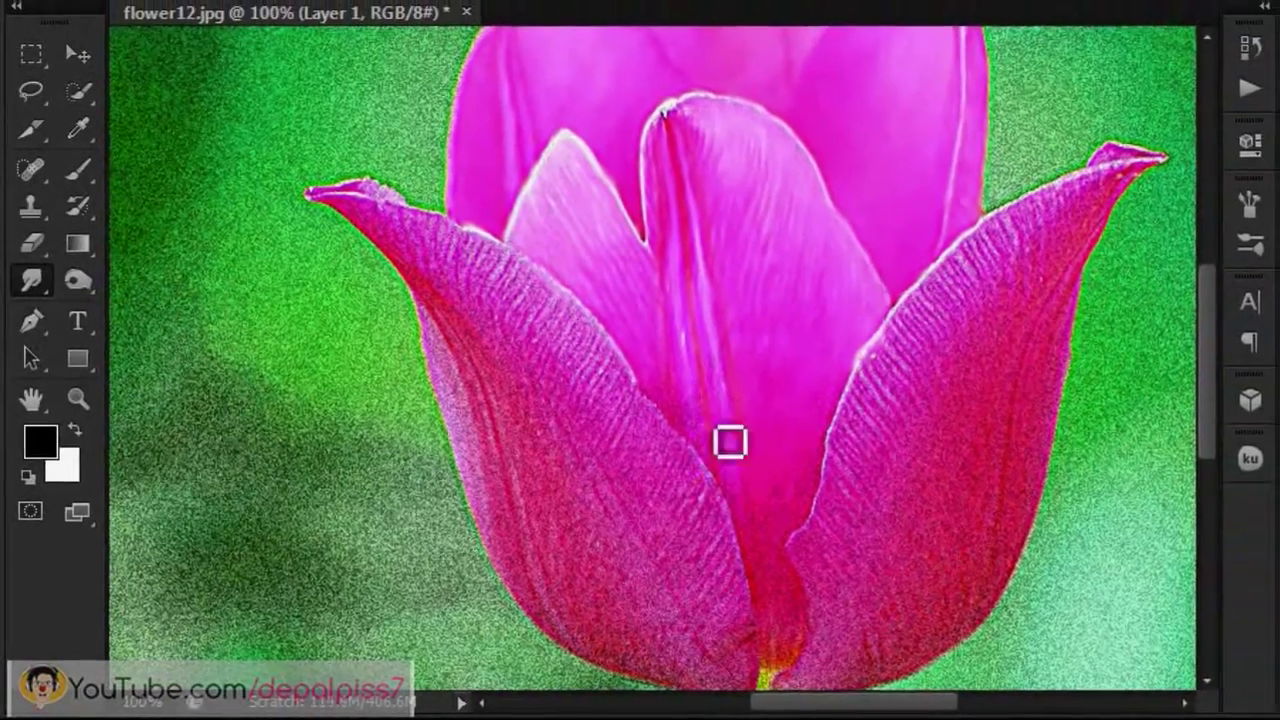
Smudge the noisy texture on the lower left petal smooth.
key("ctrl+plus")
scroll(794, 416, "down", 3)
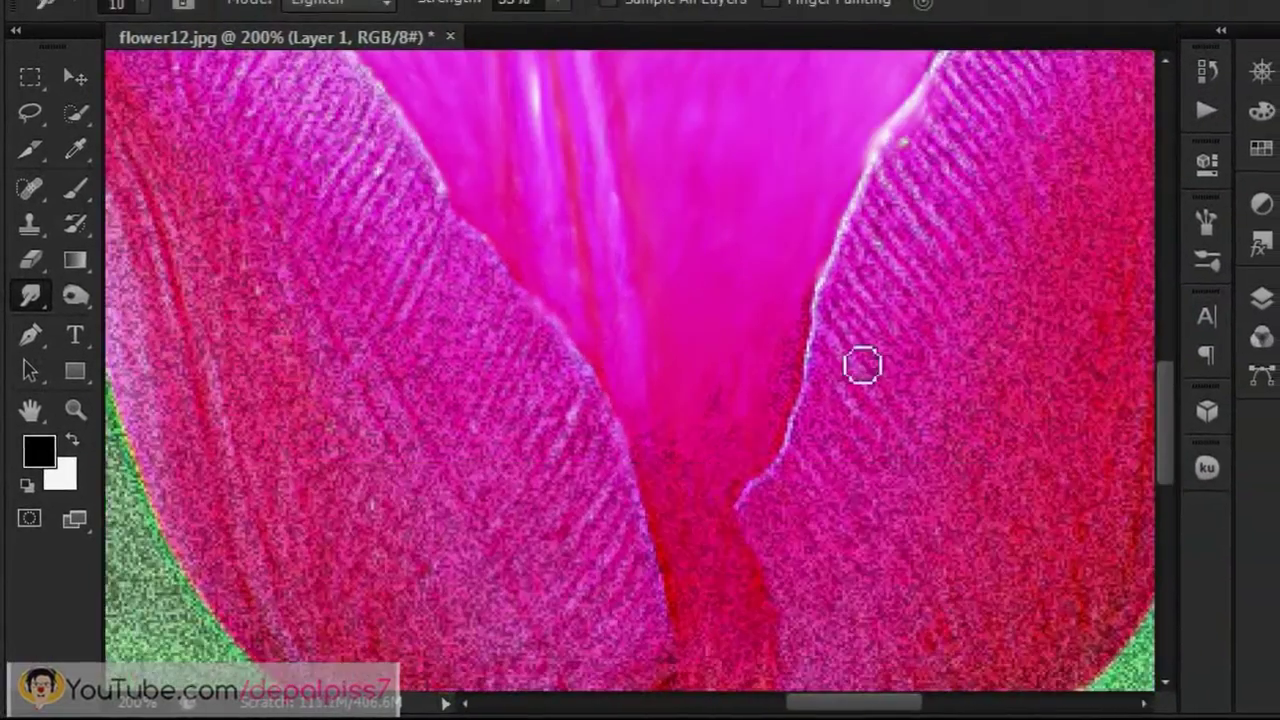
scroll(509, 417, "up", 5)
key("ctrl+minus")
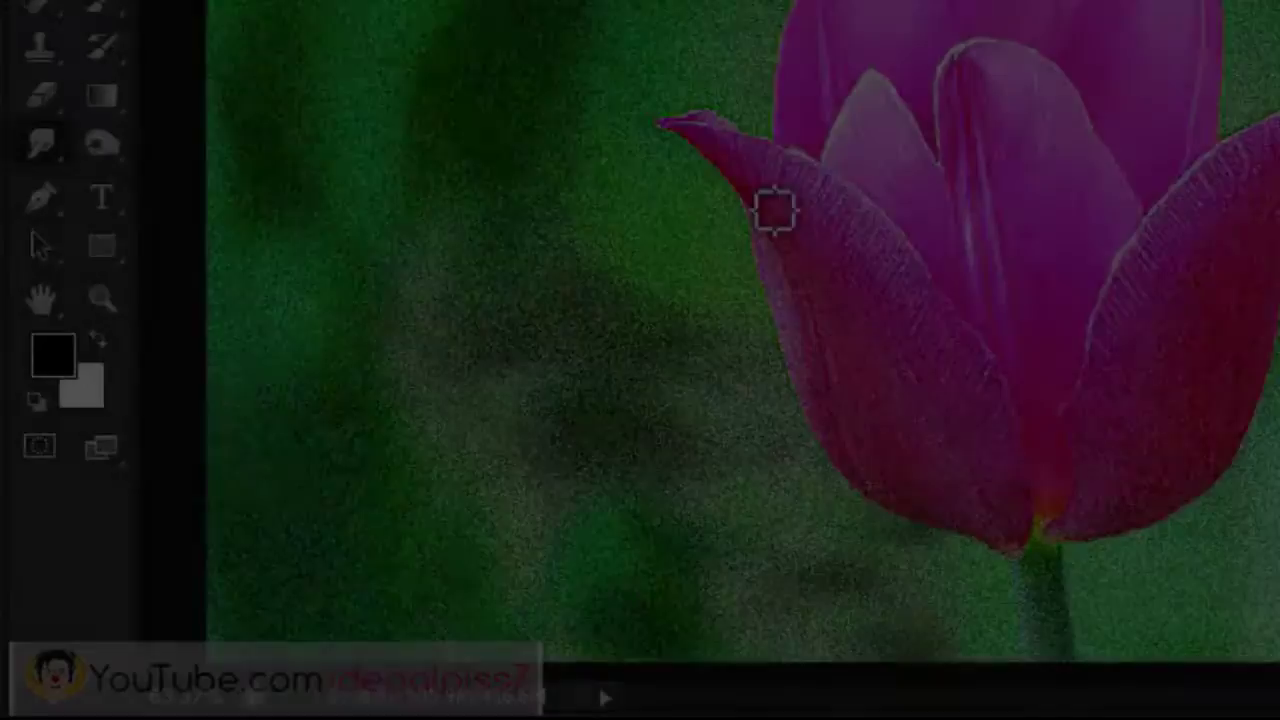
key("ctrl+plus")
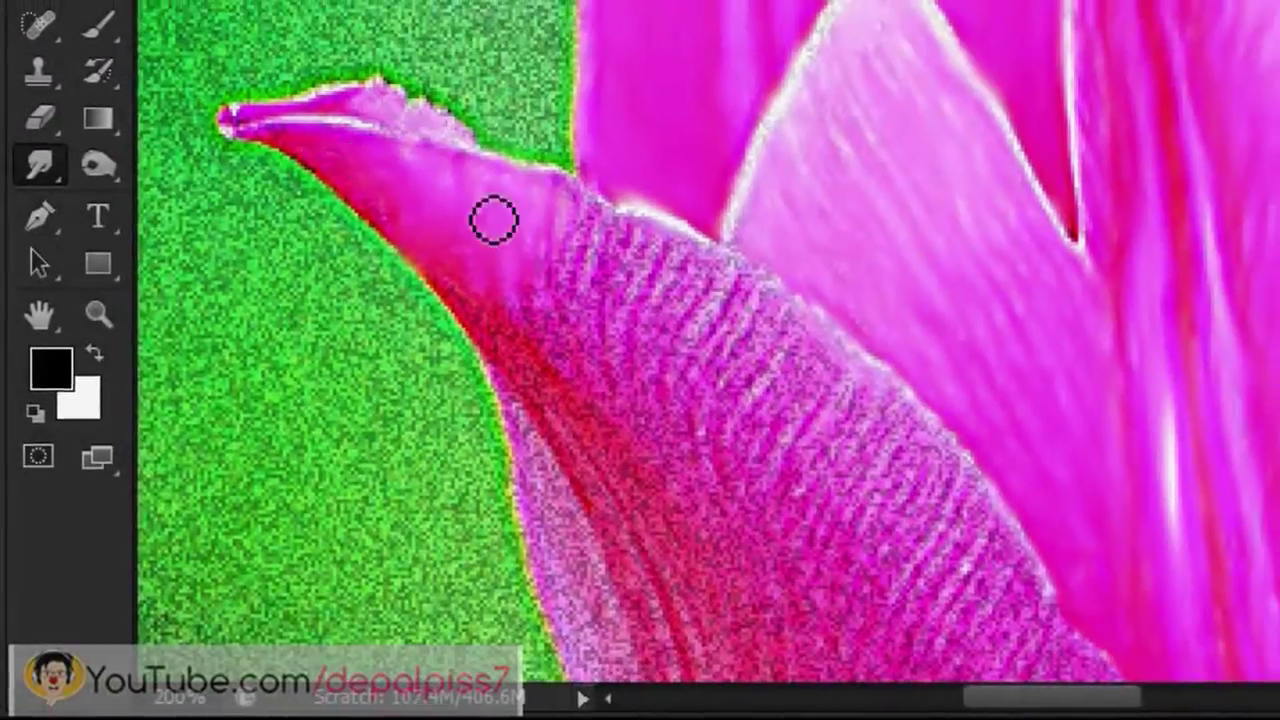
key("ctrl+minus")
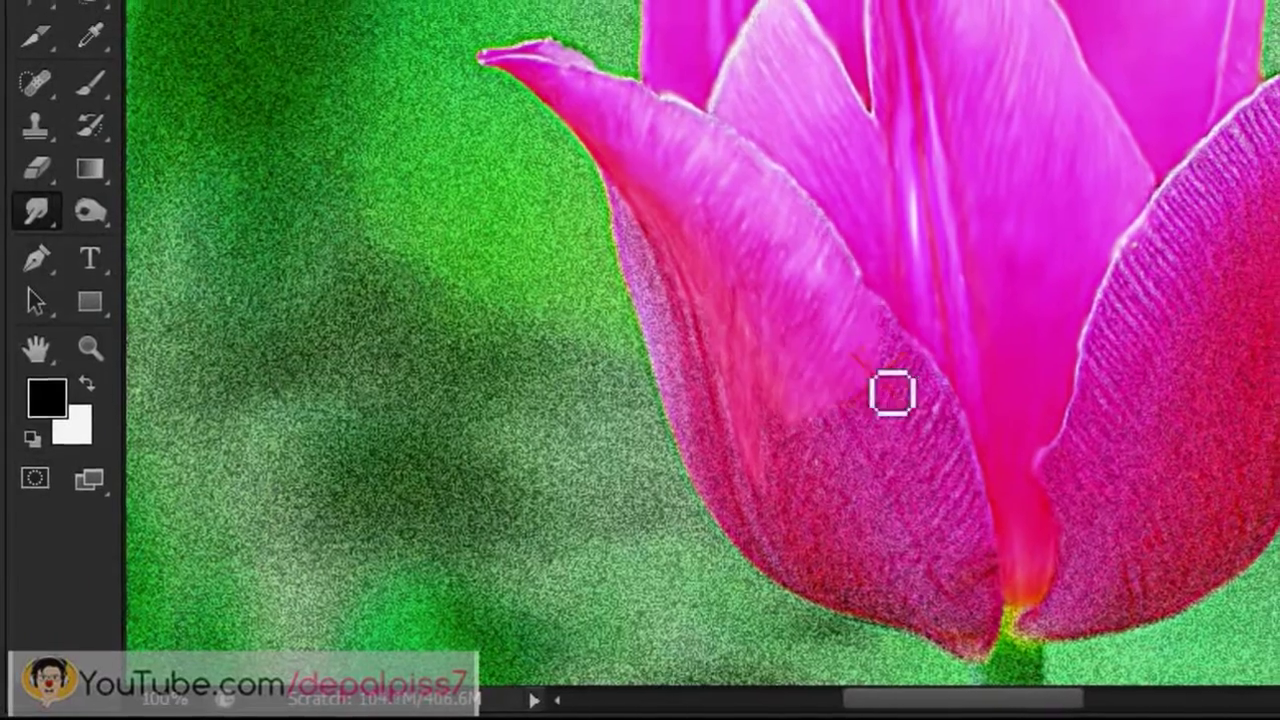
left_click_drag(893, 393, 765, 592)
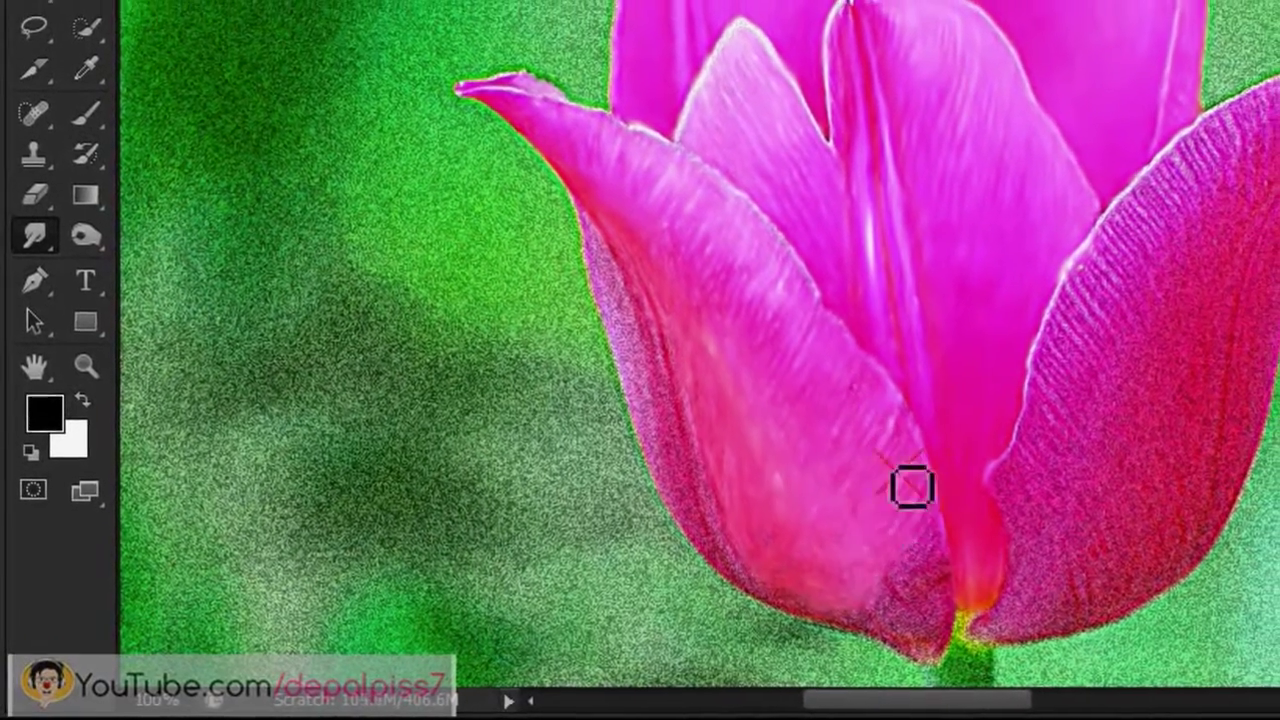
Inspect the petal edge and the tulip's bottom up close, then fit the whole tulip on screen.
key("ctrl+plus")
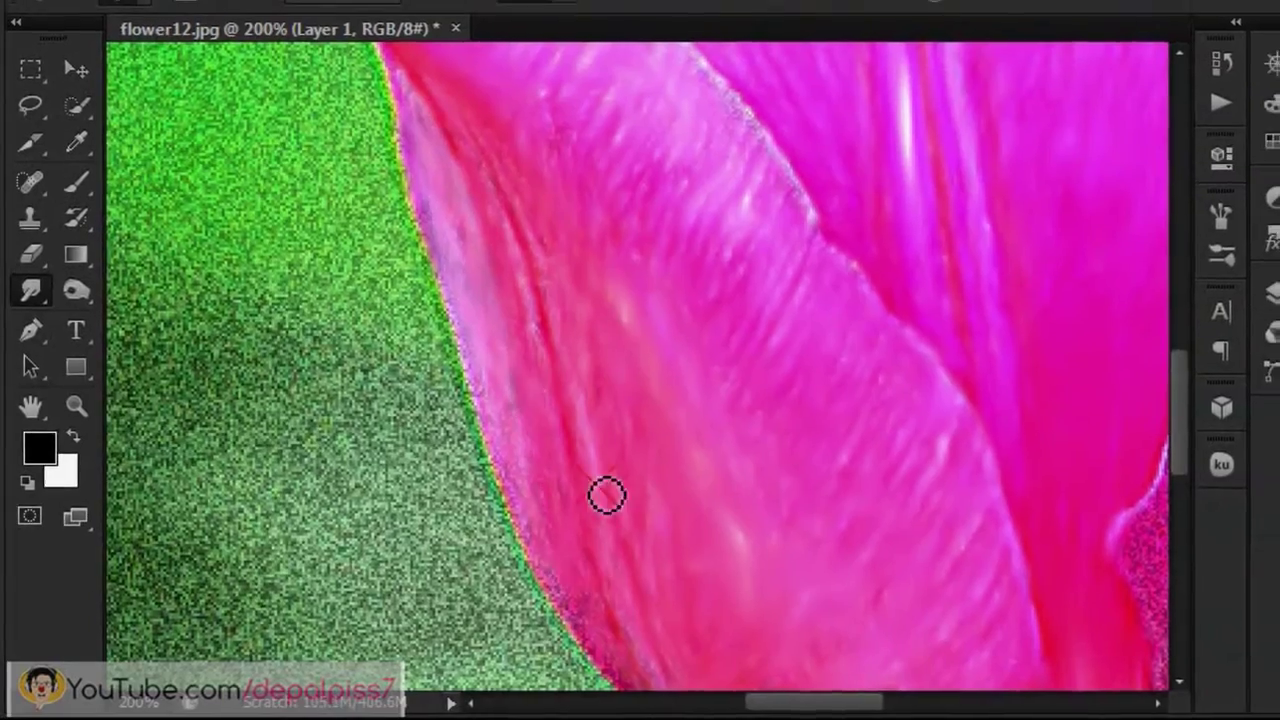
key("ctrl+minus")
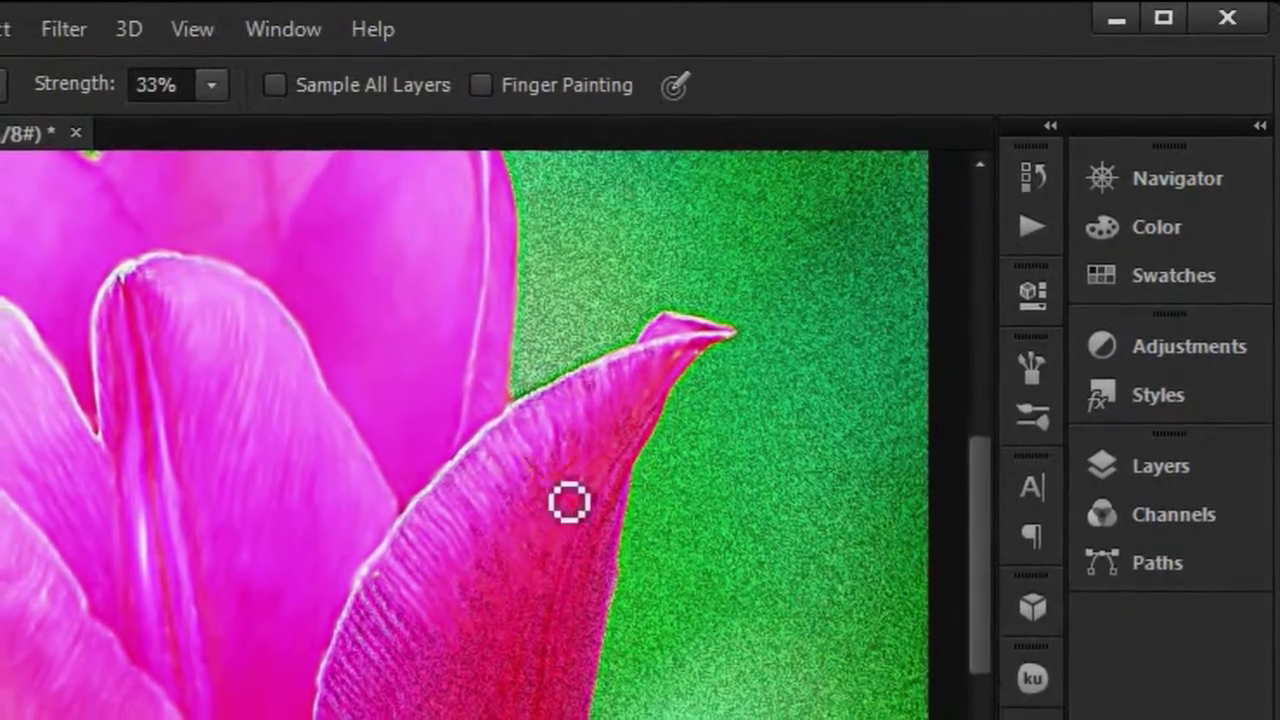
scroll(505, 455, "down", 3)
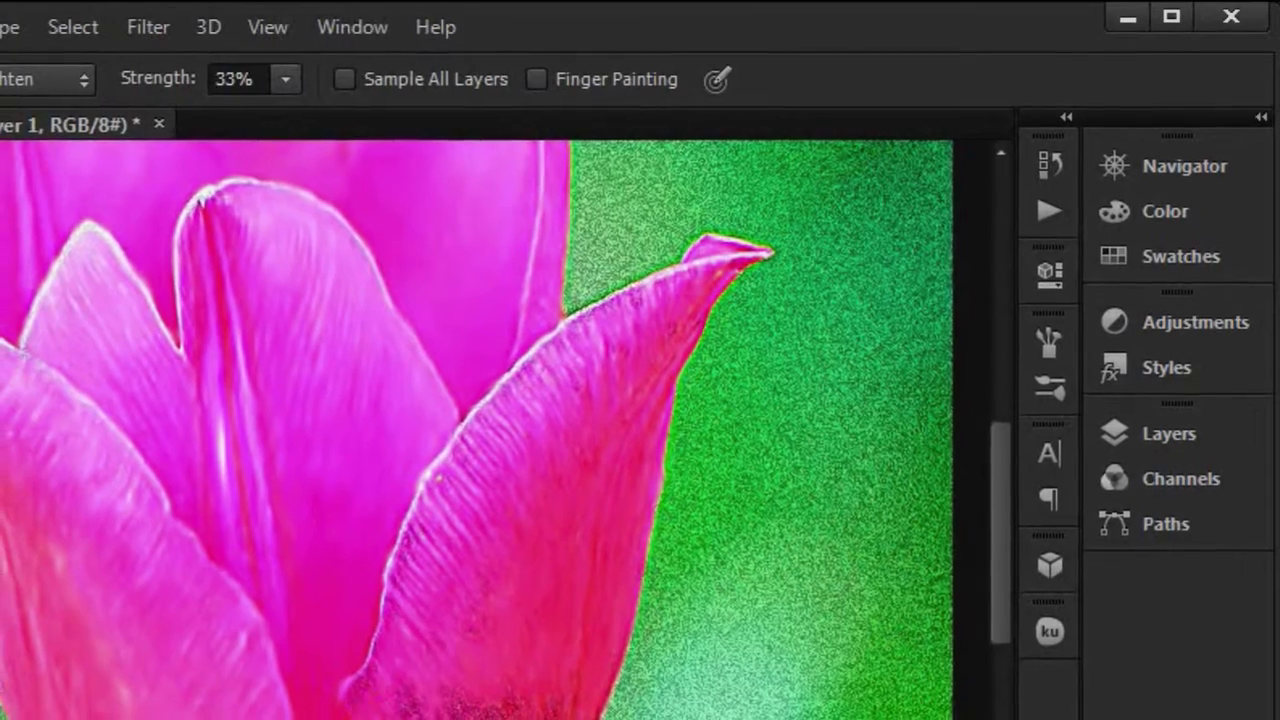
scroll(491, 646, "down", 5)
scroll(401, 583, "up", 2)
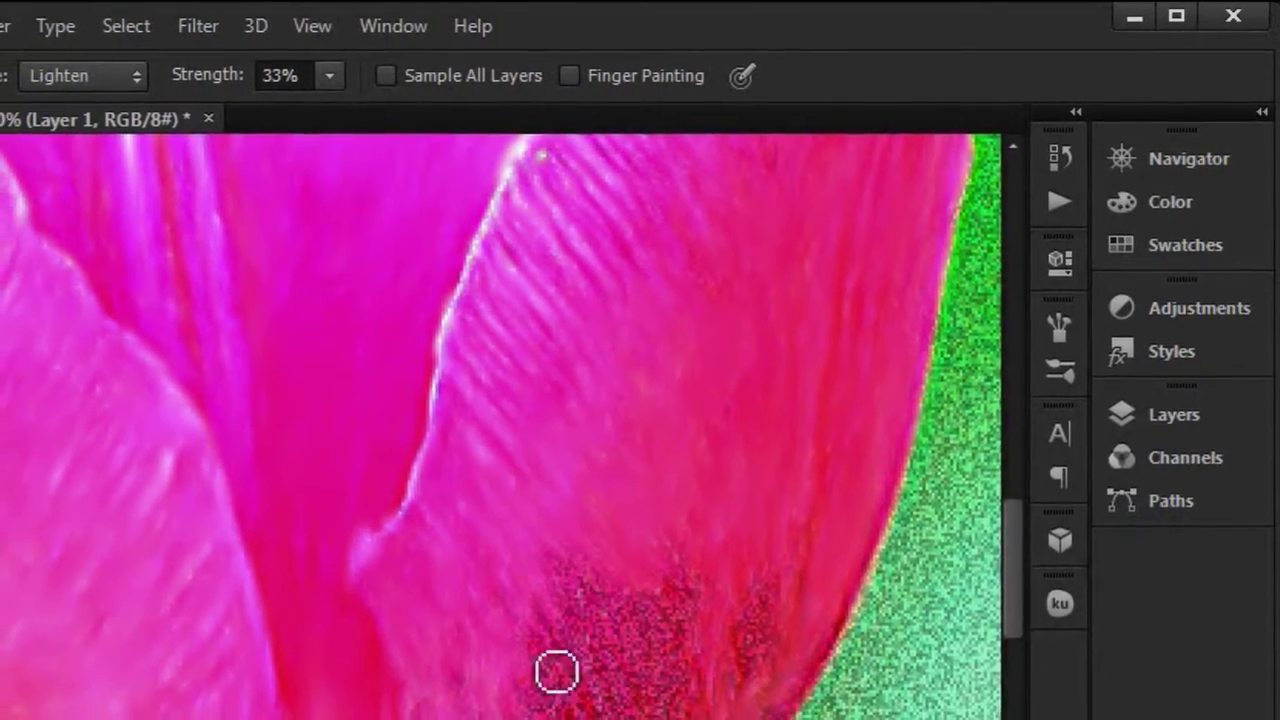
scroll(841, 523, "up", 3)
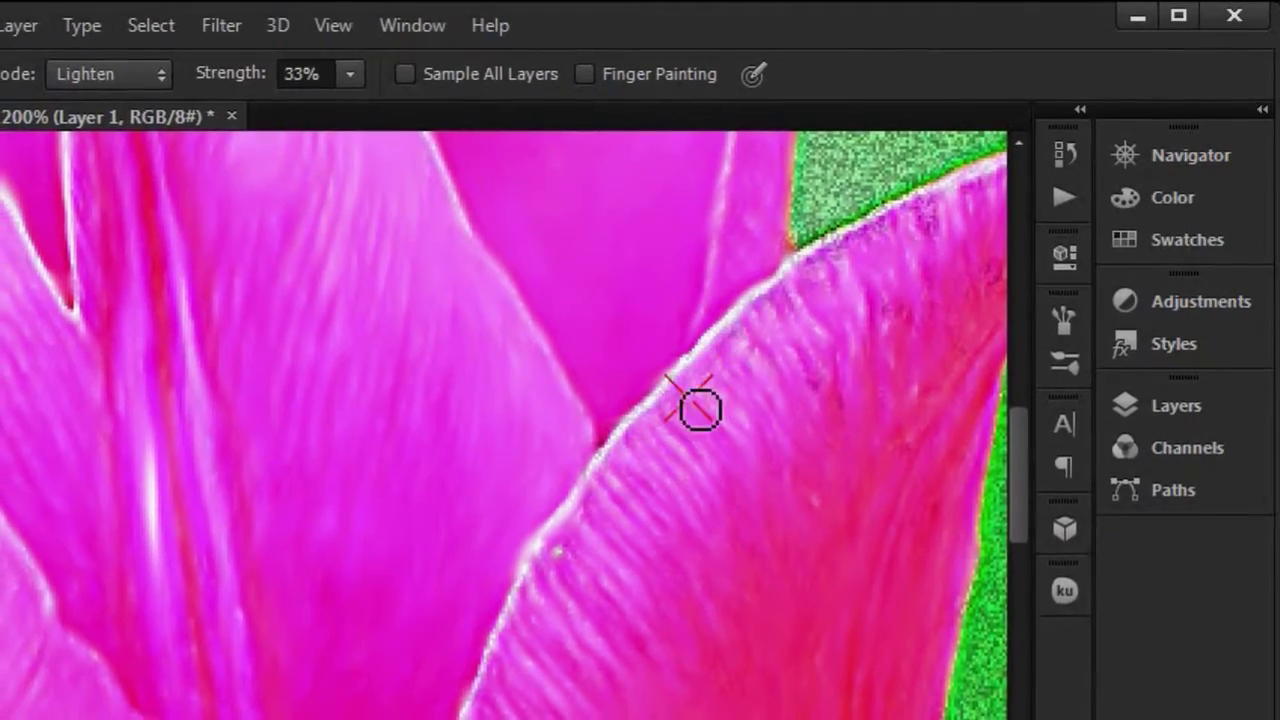
scroll(614, 250, "right", 5)
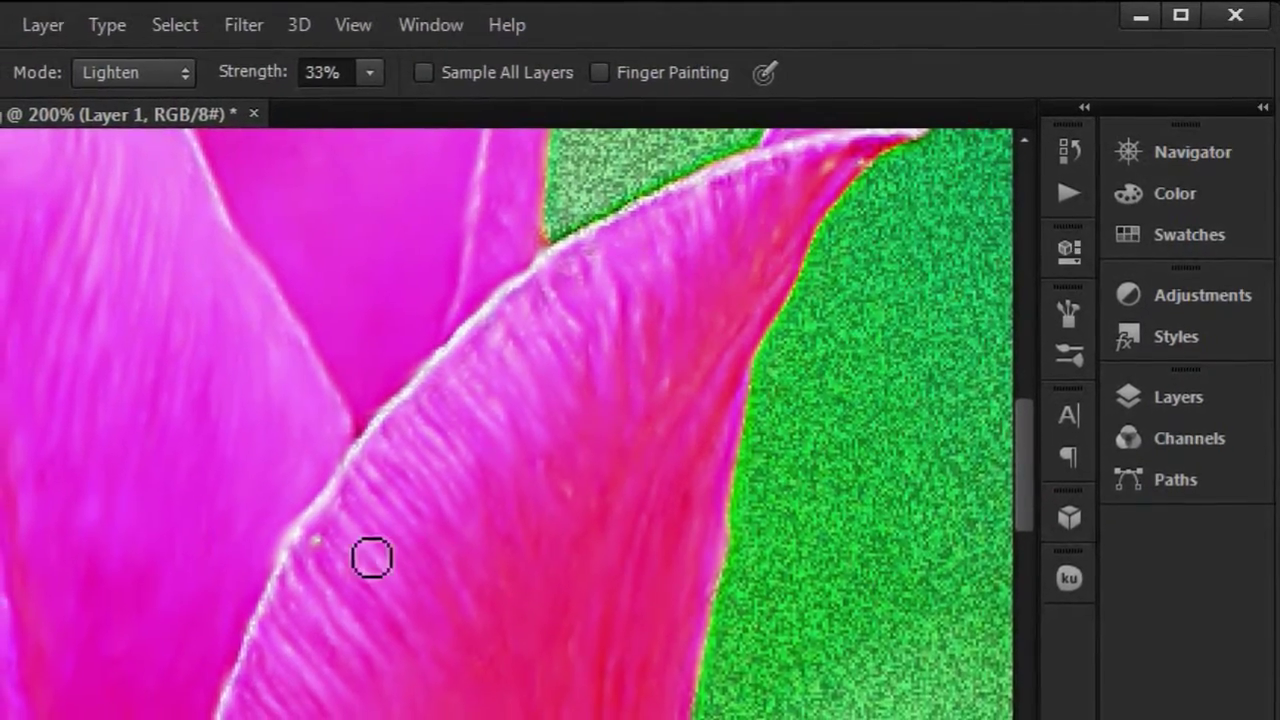
scroll(1023, 514, "right", 5)
scroll(534, 394, "up", 3)
scroll(471, 437, "down", 3)
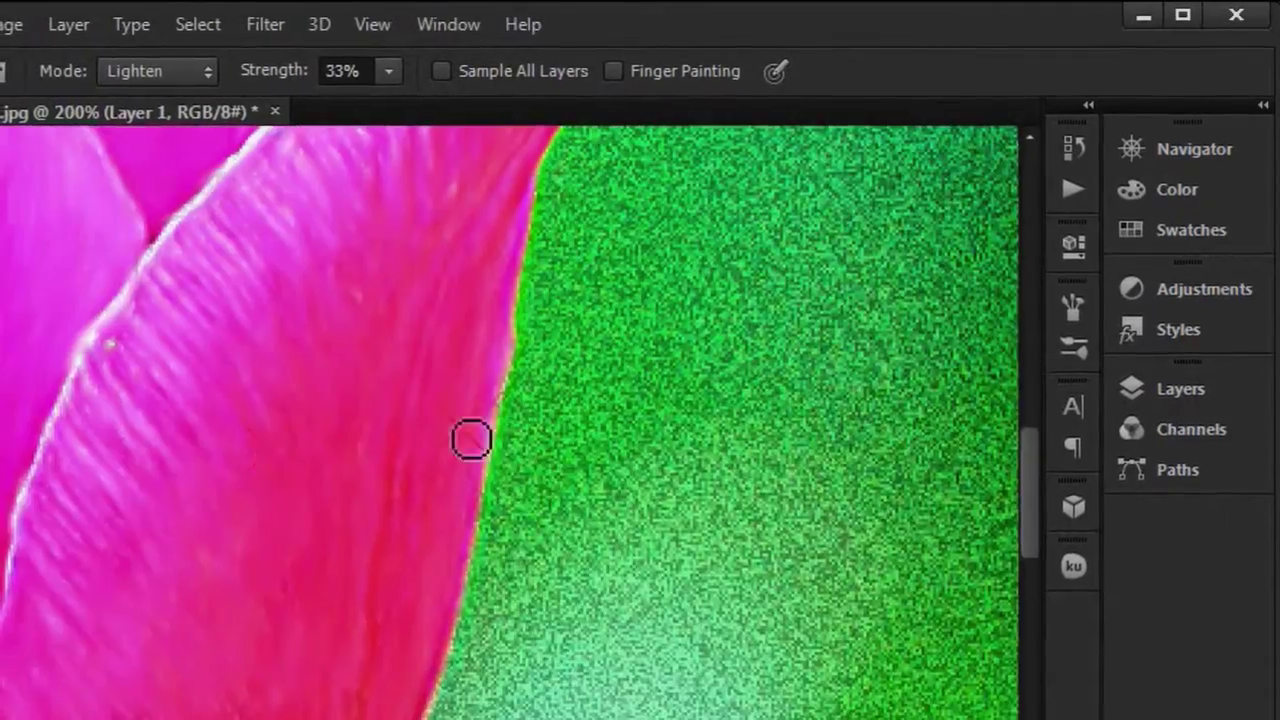
scroll(330, 560, "down", 3)
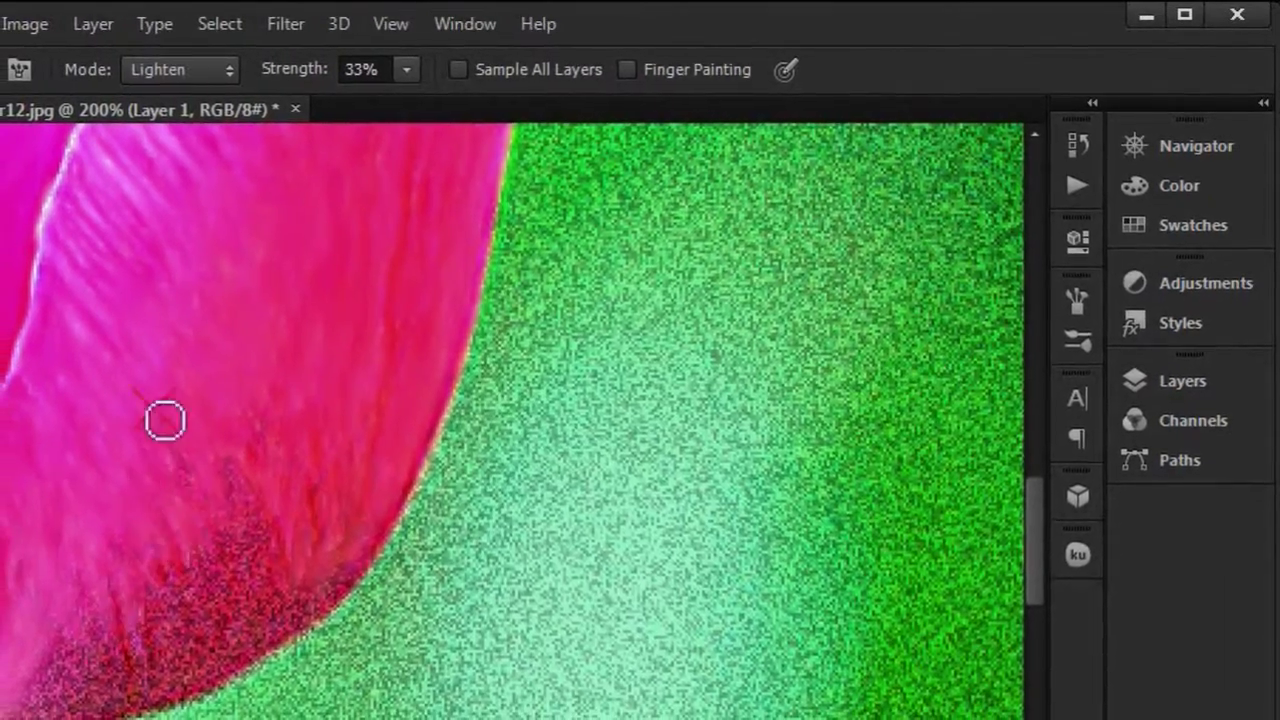
key("ctrl+0")
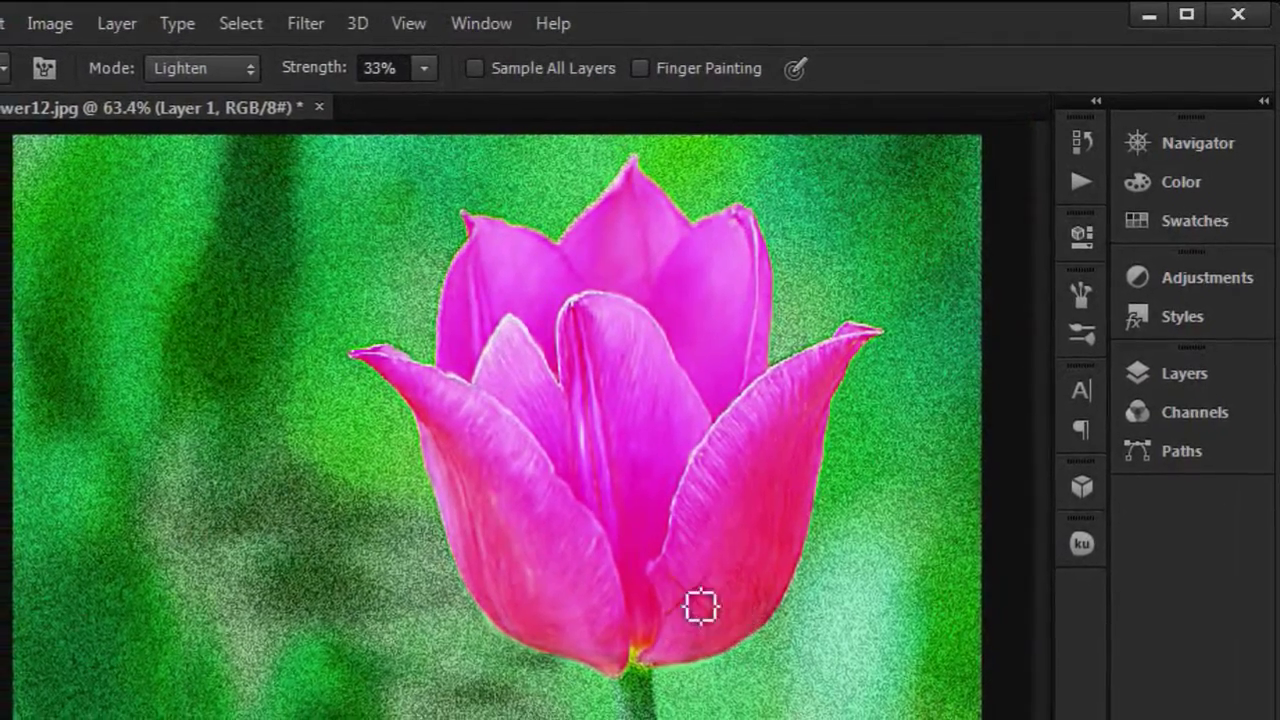
At 100% with a 20 px brush, lighten the dark stem by smudging, then fit the tulip on screen.
left_click(12, 23)
key("Escape")
key("ctrl+1")
scroll(723, 531, "down", 3)
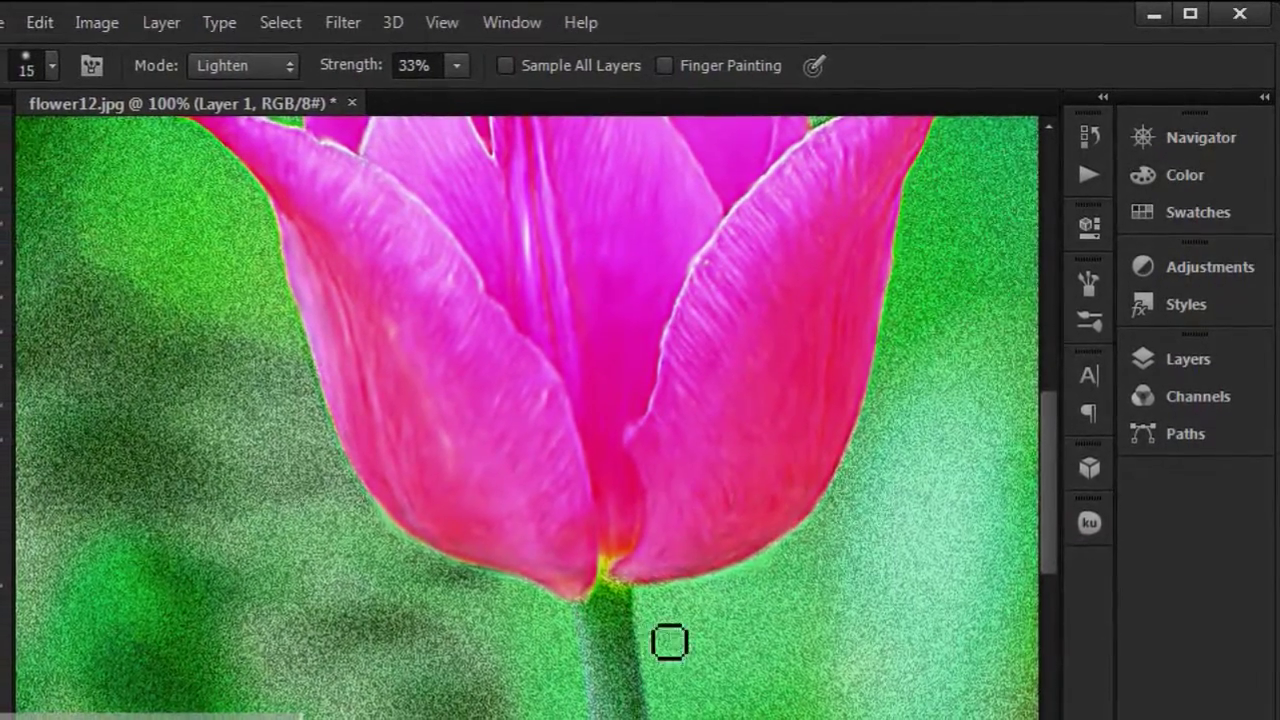
key("bracketright")
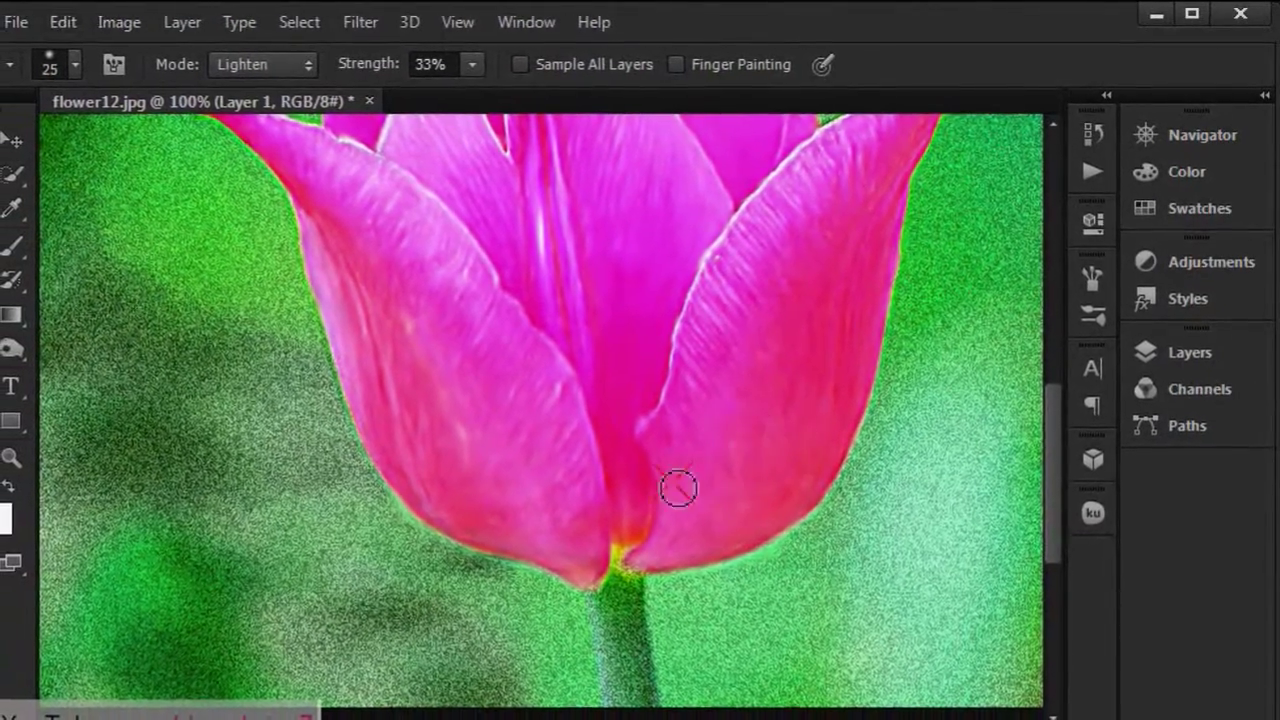
scroll(655, 482, "down", 2)
left_click_drag(631, 477, 643, 456)
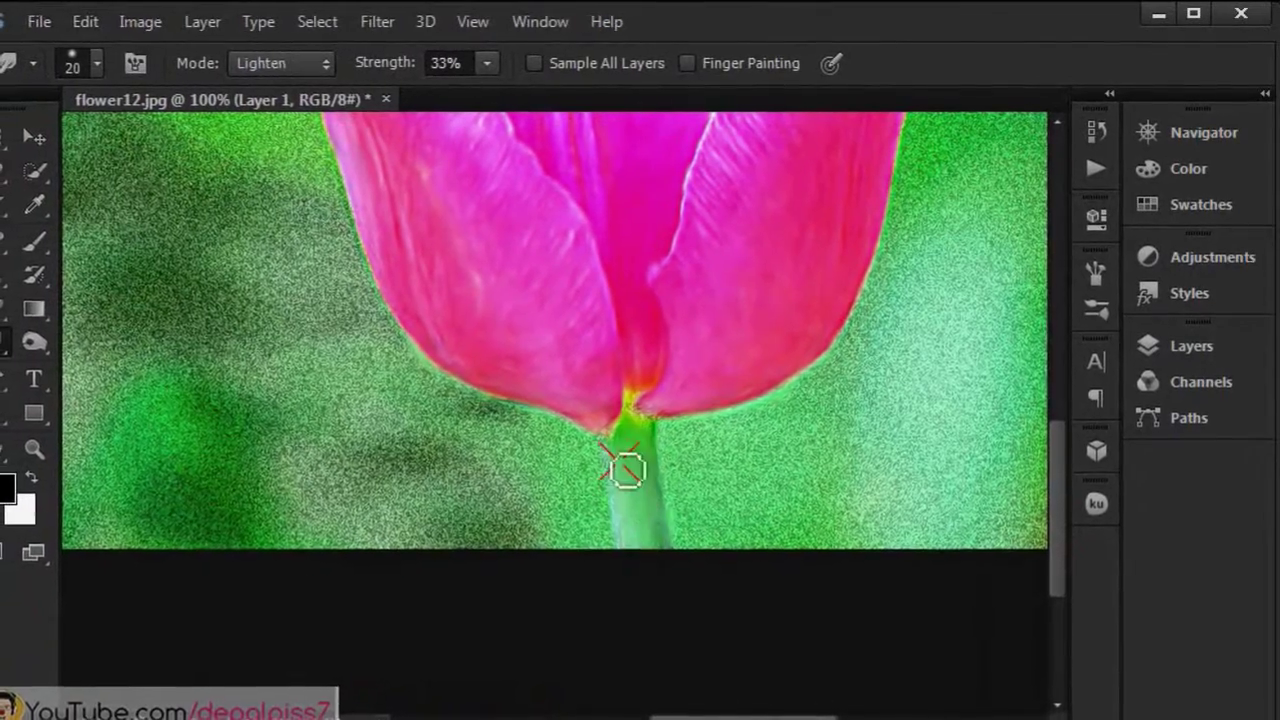
key("ctrl+0")
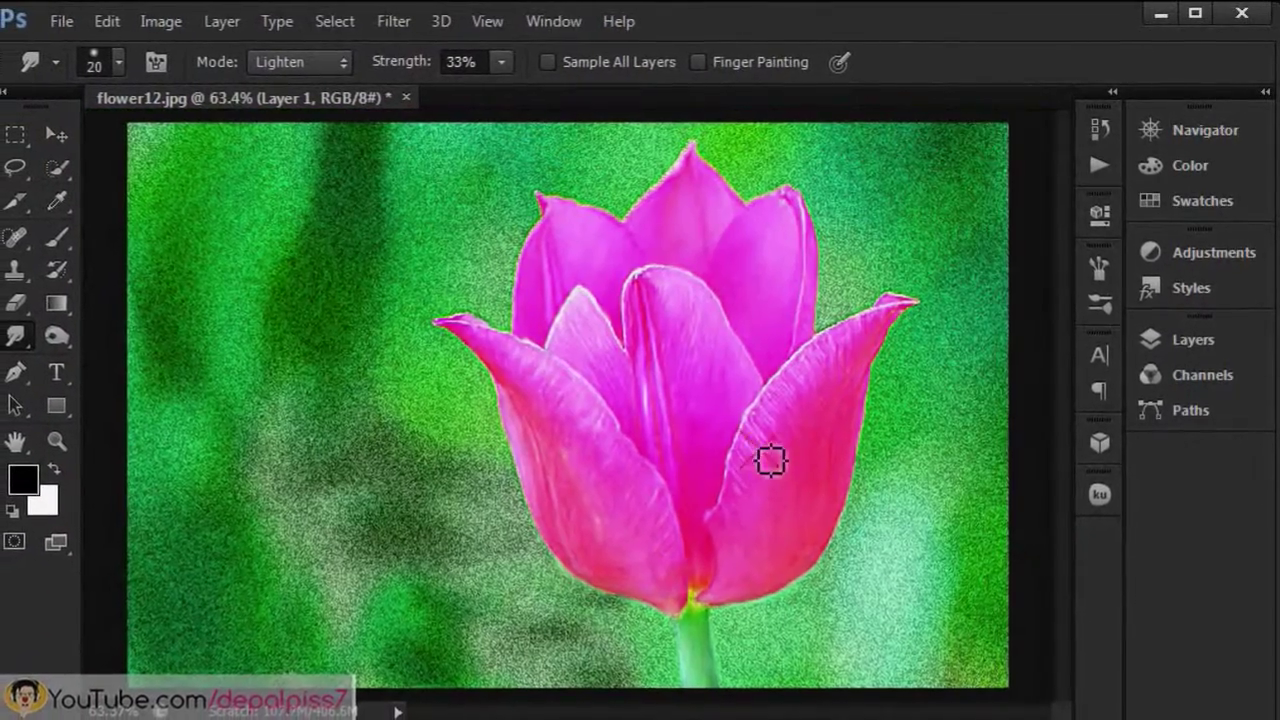
With a 40 px brush, smudge the grainy green background left of the tulip smooth.
key("bracketright")
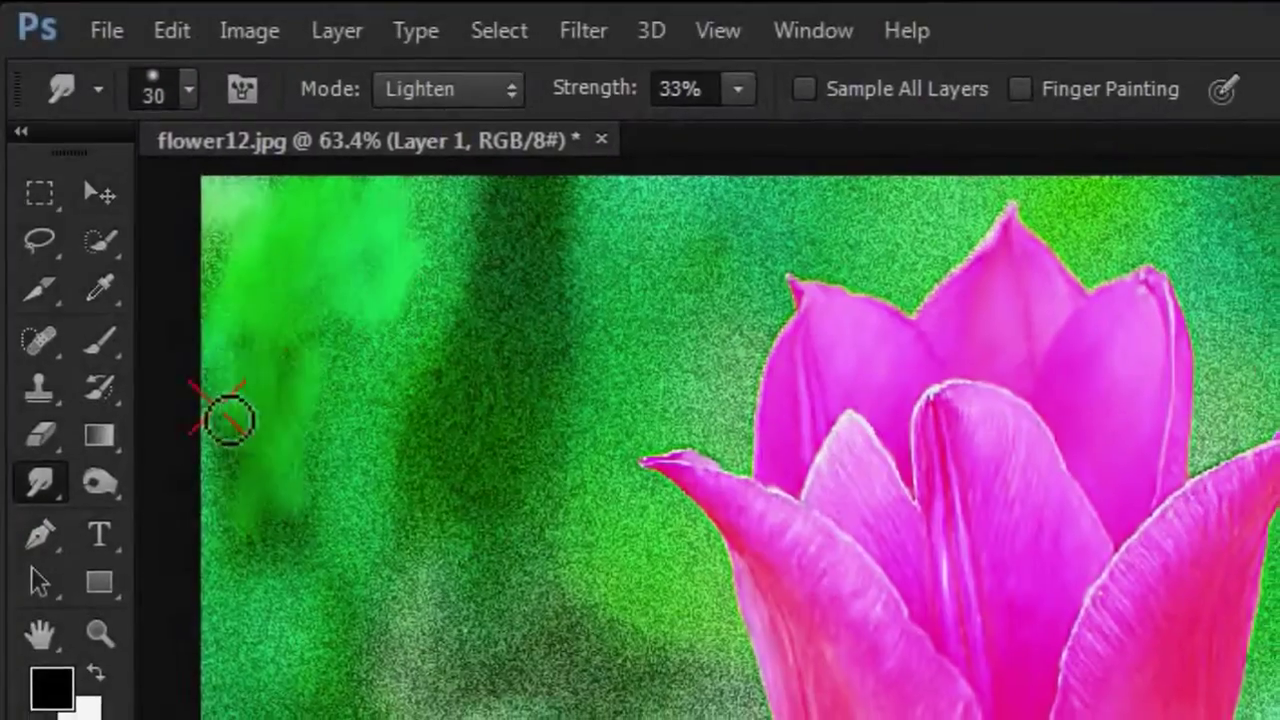
key("bracketright")
mouse_move(534, 481)
left_mouse_down()
mouse_move(257, 480)
mouse_move(480, 280)
left_mouse_up()
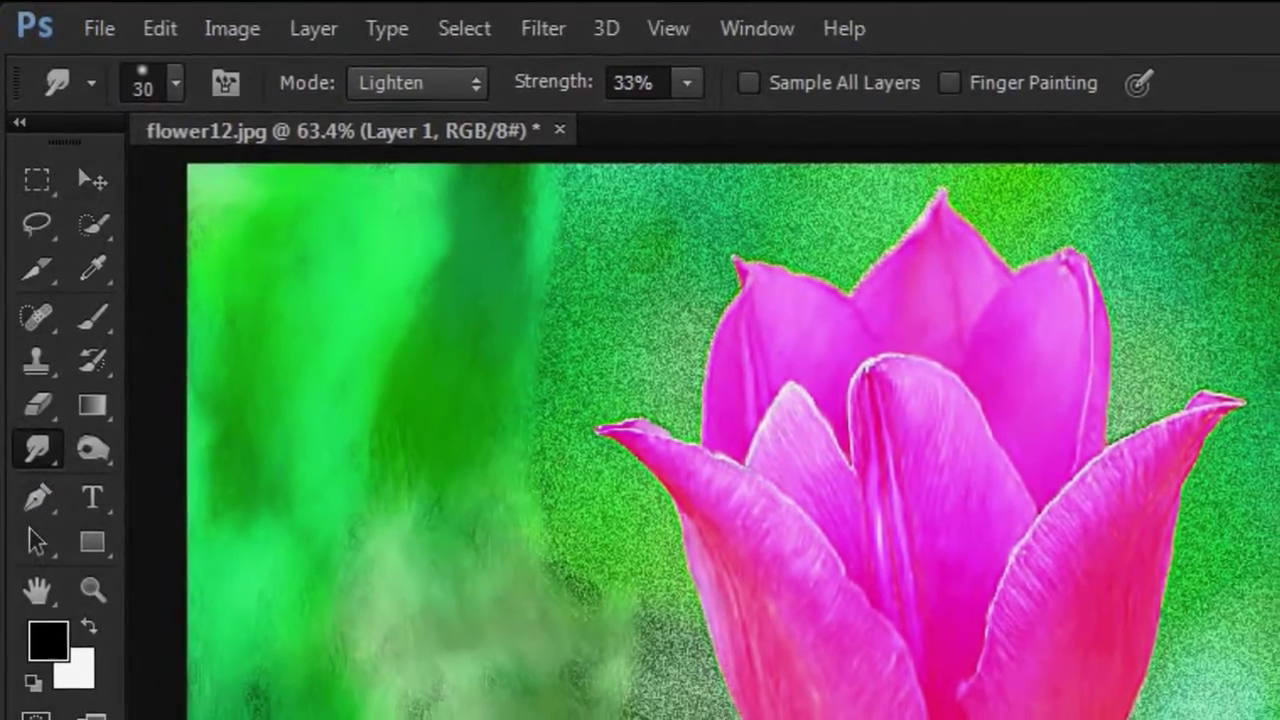
left_click_drag(582, 238, 580, 497)
key("bracketleft")
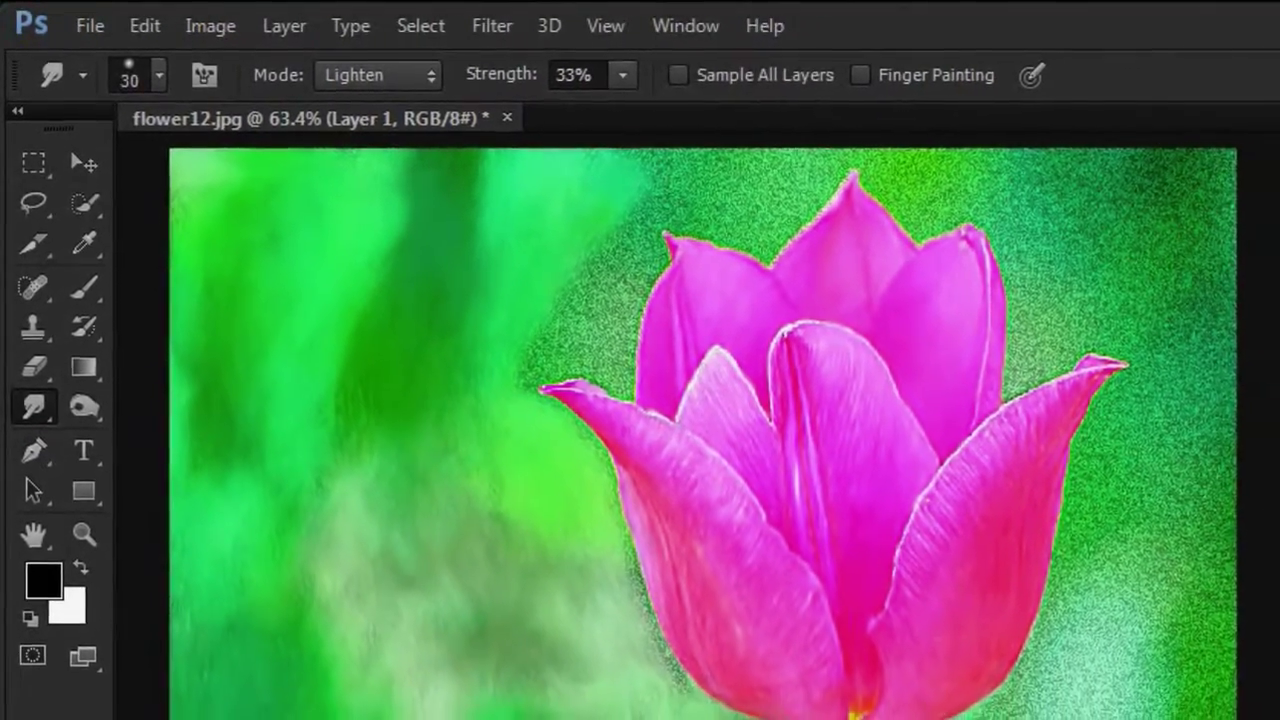
Check the left petal edge and tulip base, setting the brush to 20 px, then fit the image on screen.
key("ctrl+plus")
key("ctrl+plus")
key("ctrl+plus")
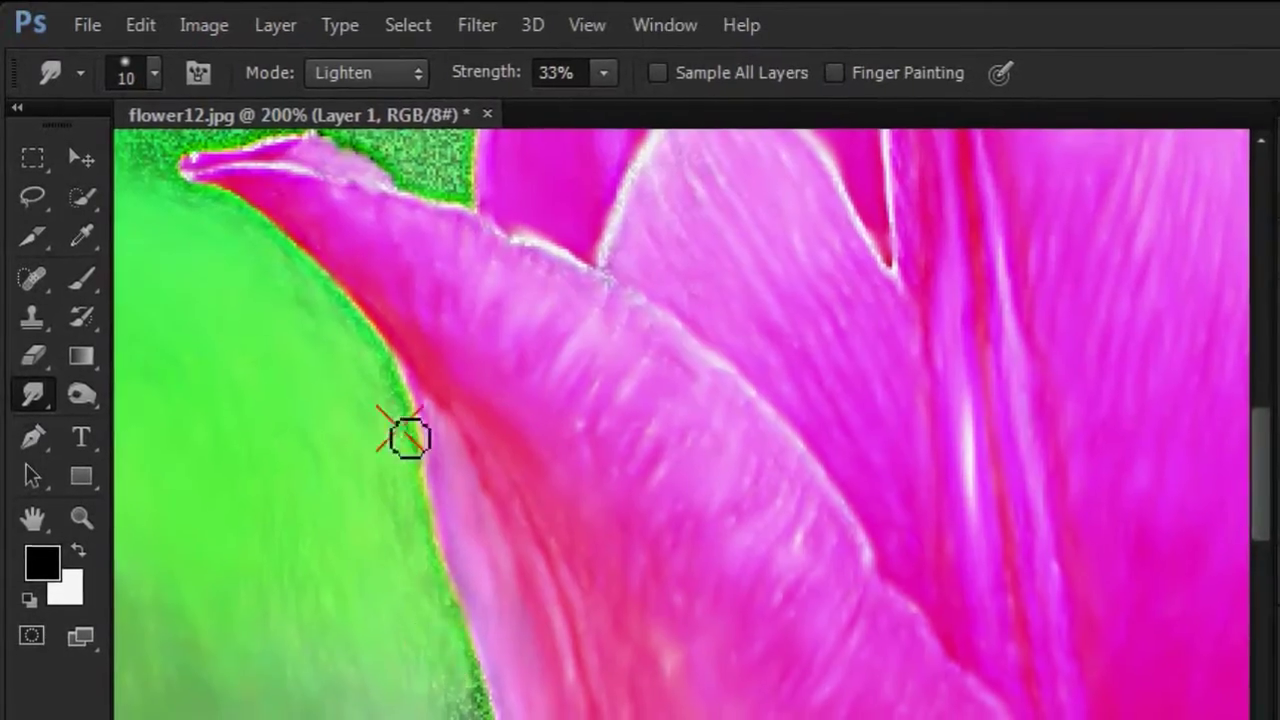
key("bracketleft")
key("bracketleft")
key("ctrl+minus")
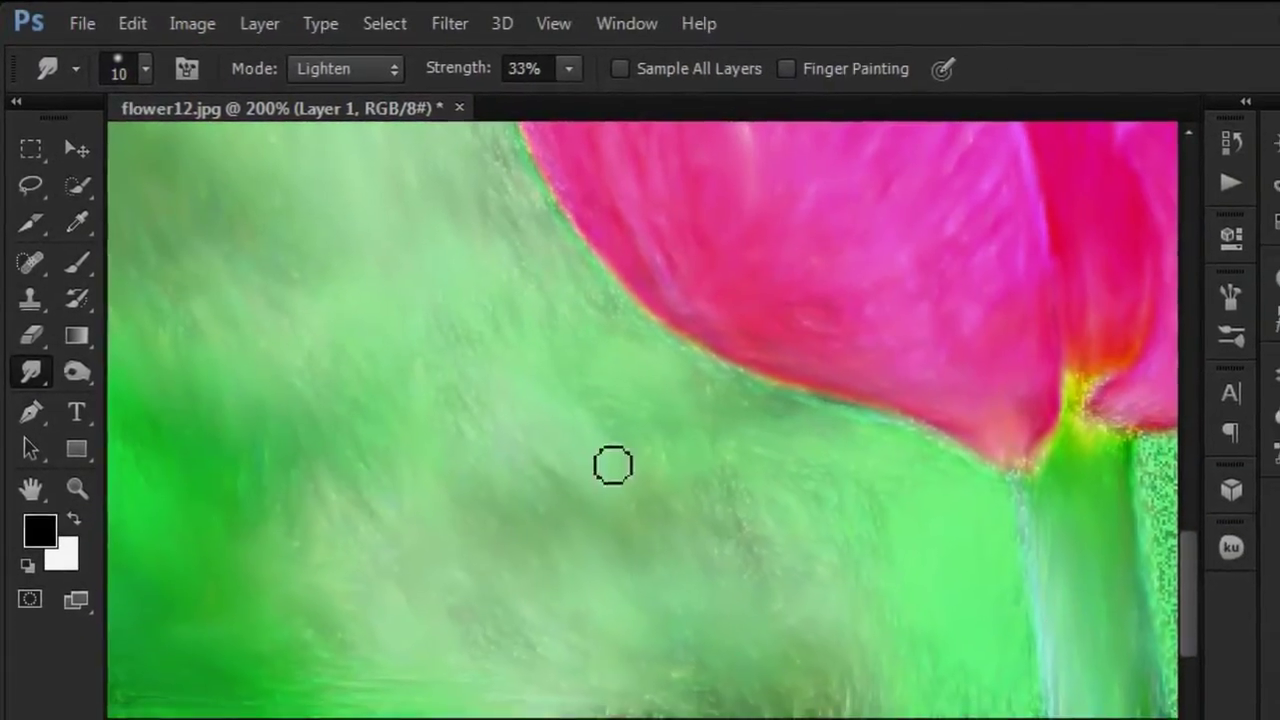
scroll(1175, 533, "up", 5)
key("bracketright")
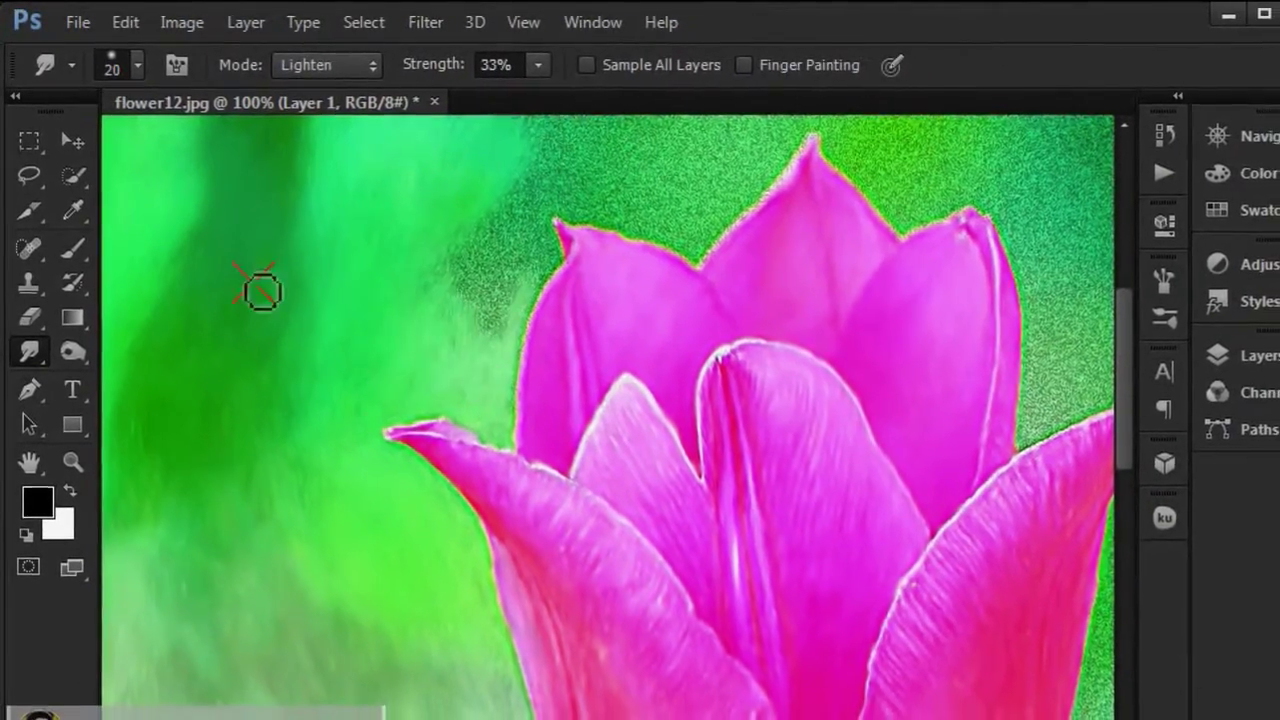
scroll(512, 497, "up", 2)
key("ctrl+0")
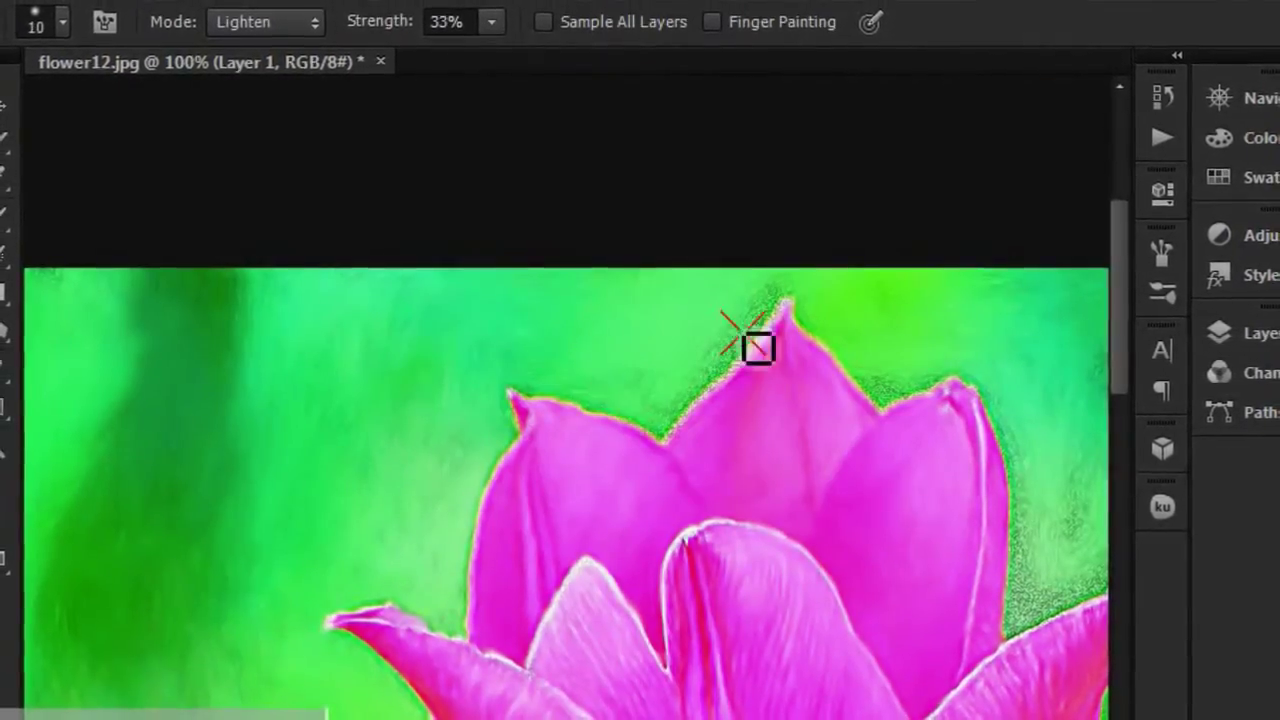
Zoom to 200% on the tulip's right side and reduce the brush to 8 px.
scroll(608, 366, "right", 3)
key("ctrl+plus")
scroll(257, 423, "down", 3)
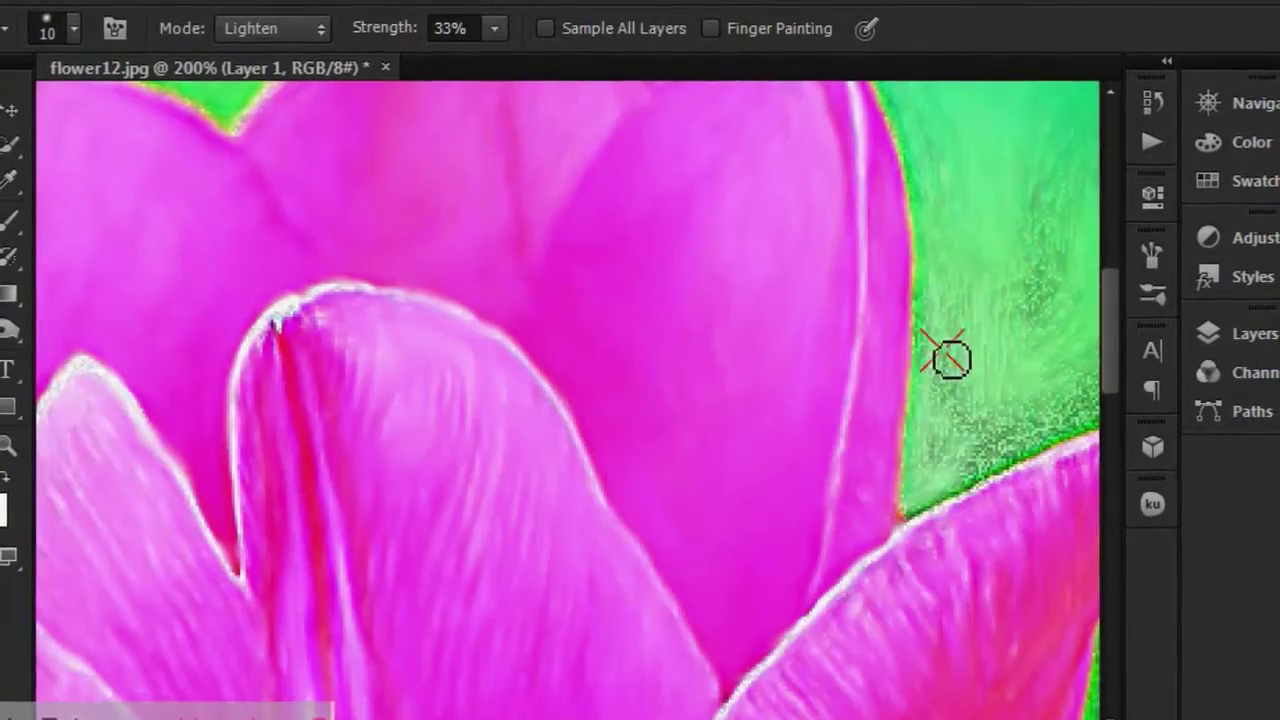
scroll(949, 360, "right", 3)
scroll(850, 583, "down", 3)
key("bracketleft")
key("bracketleft")
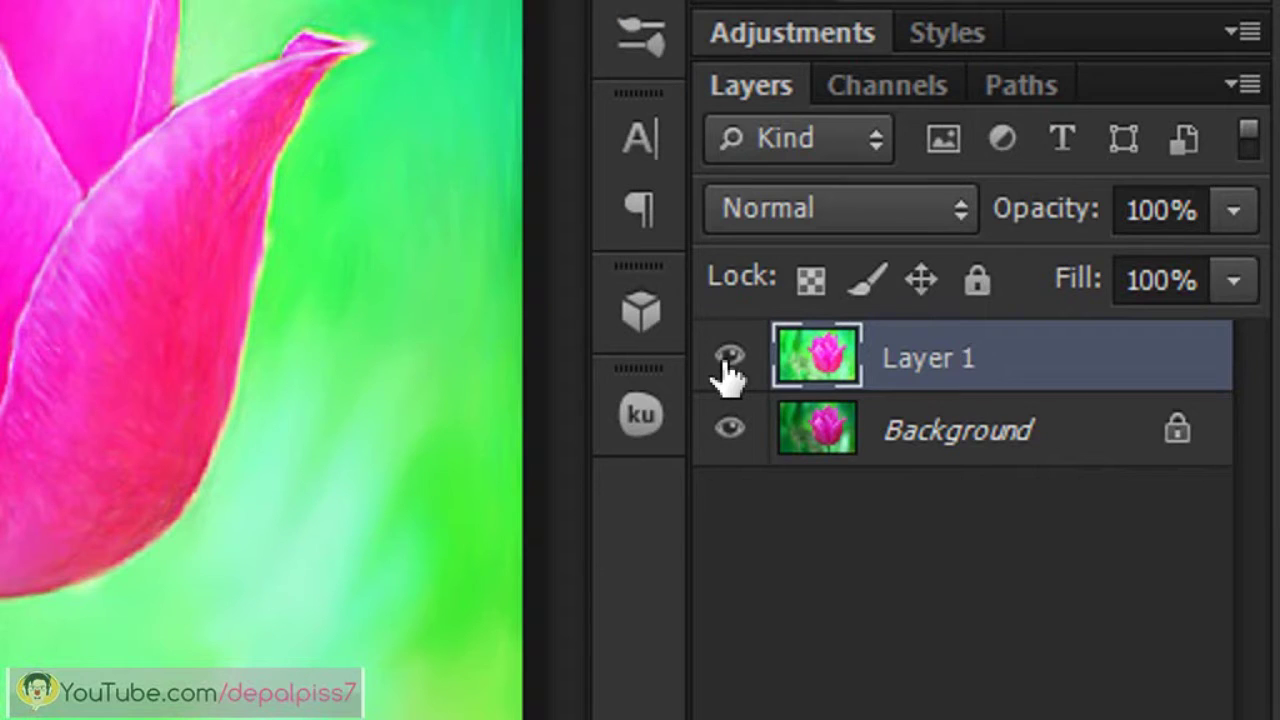
Hide Layer 1, make the Background layer active, and pick the Quick Selection Tool.
left_click(729, 357)
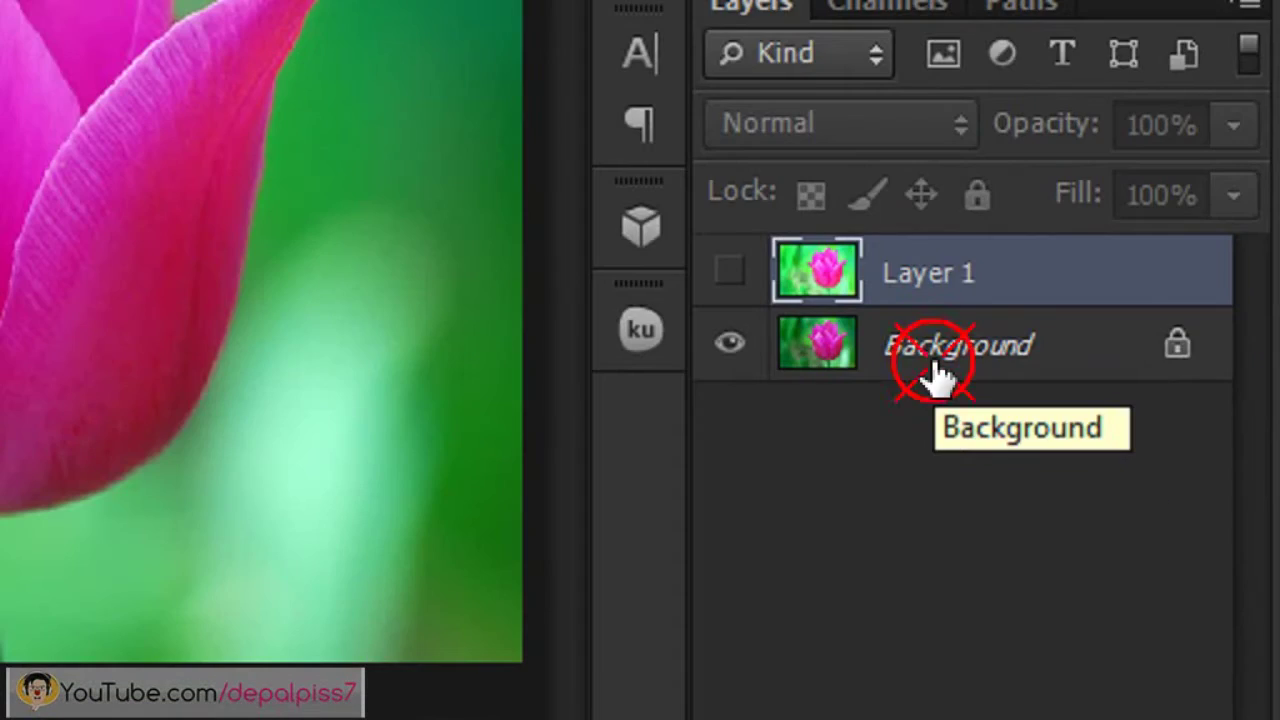
left_click(1107, 508)
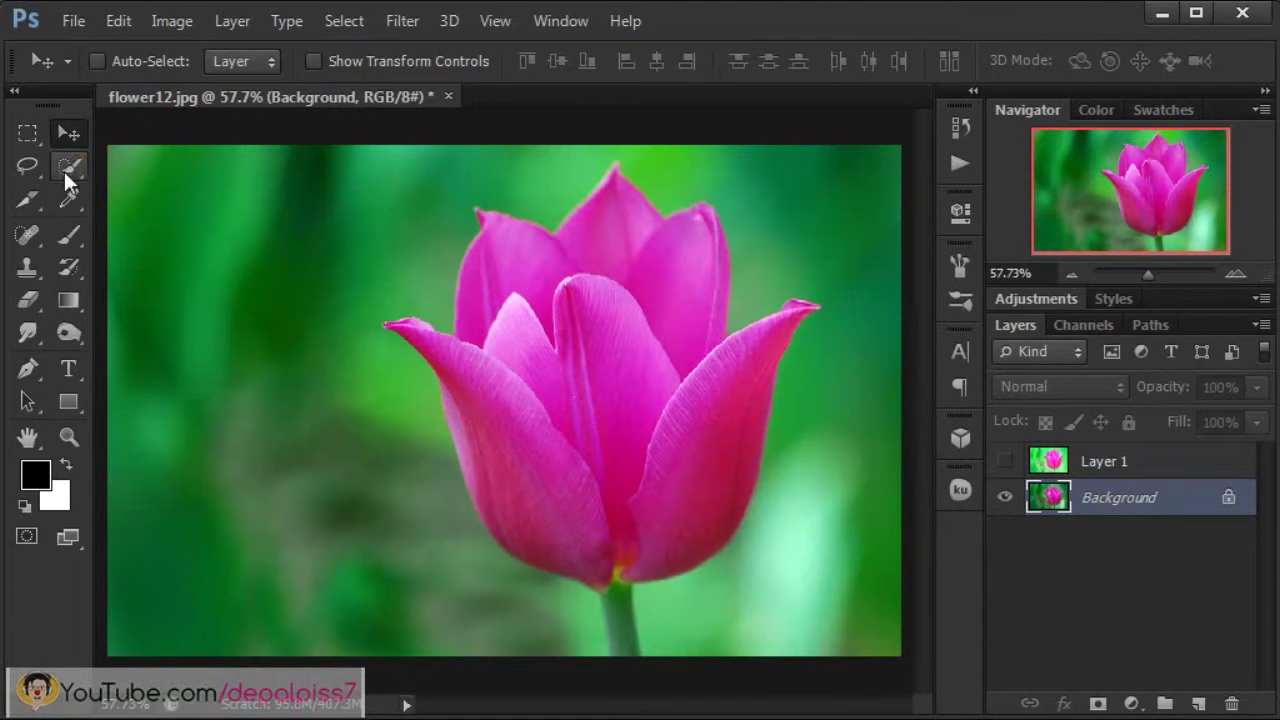
left_click(64, 171)
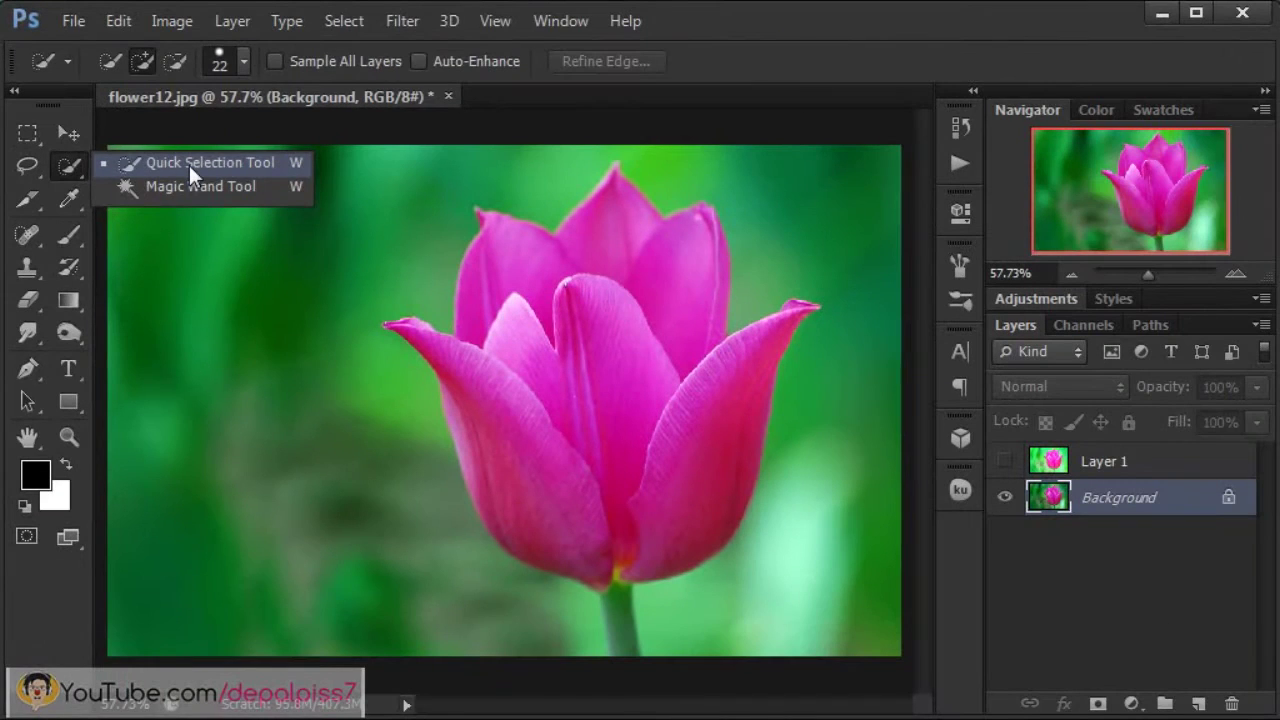
Quick-select the whole tulip, then show Layer 1 again and make it active.
left_click(189, 165)
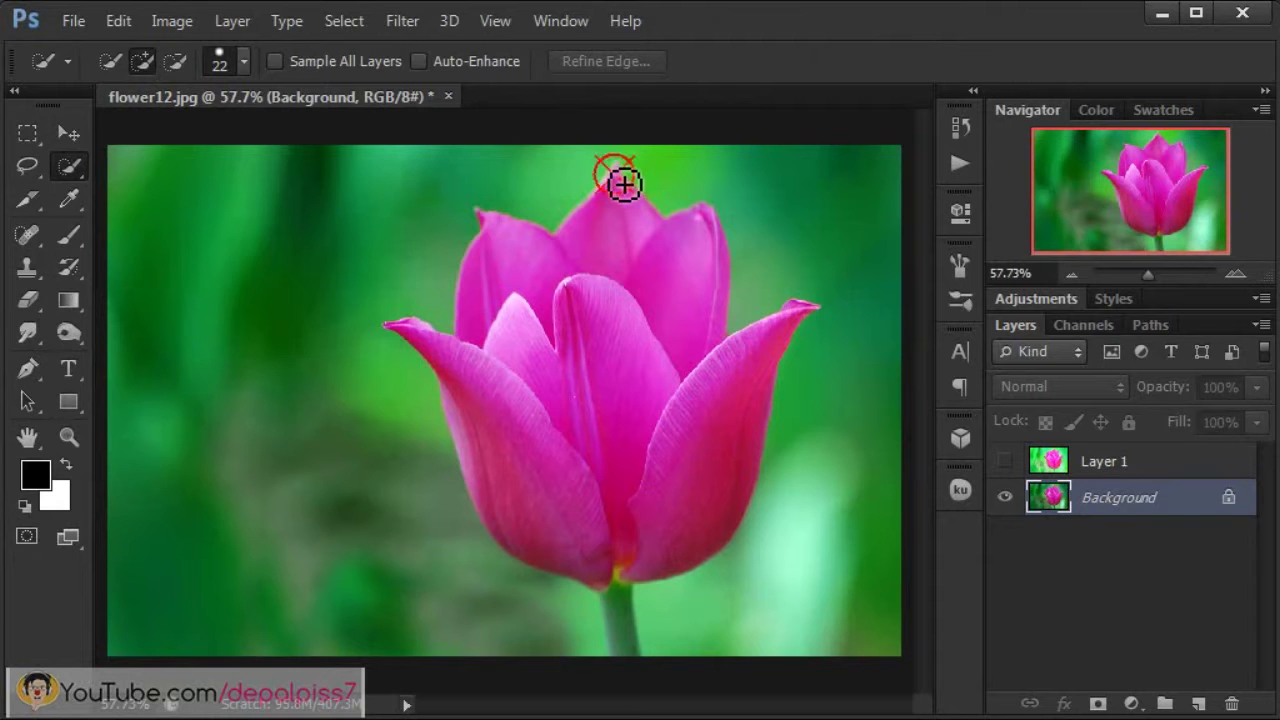
left_click_drag(623, 180, 590, 213)
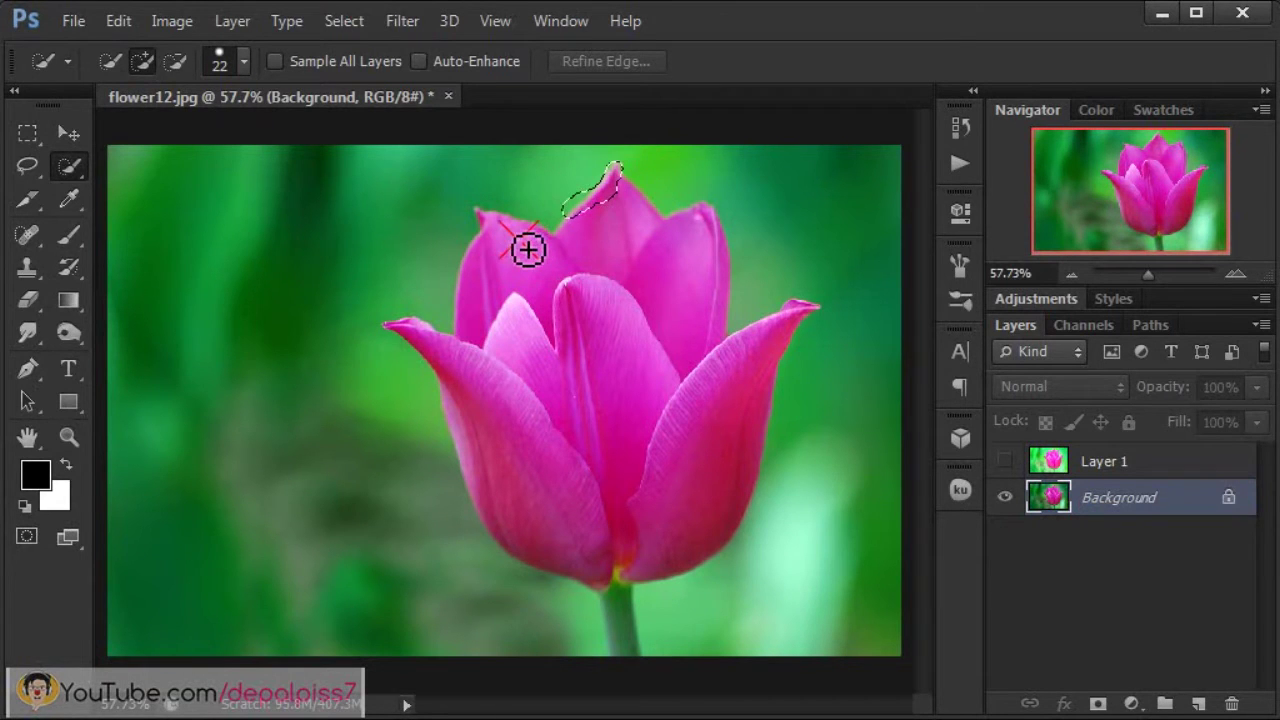
left_click_drag(528, 250, 497, 263)
key("ctrl+plus")
key("ctrl+minus")
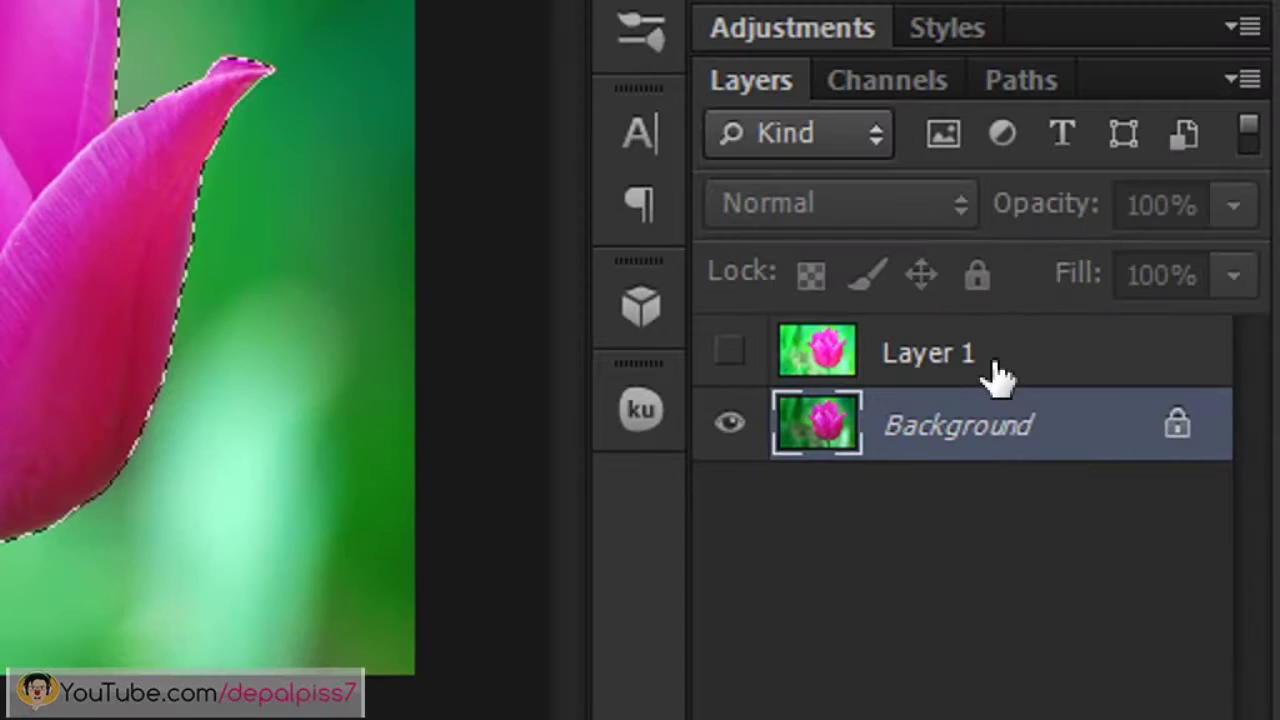
left_click(1137, 464)
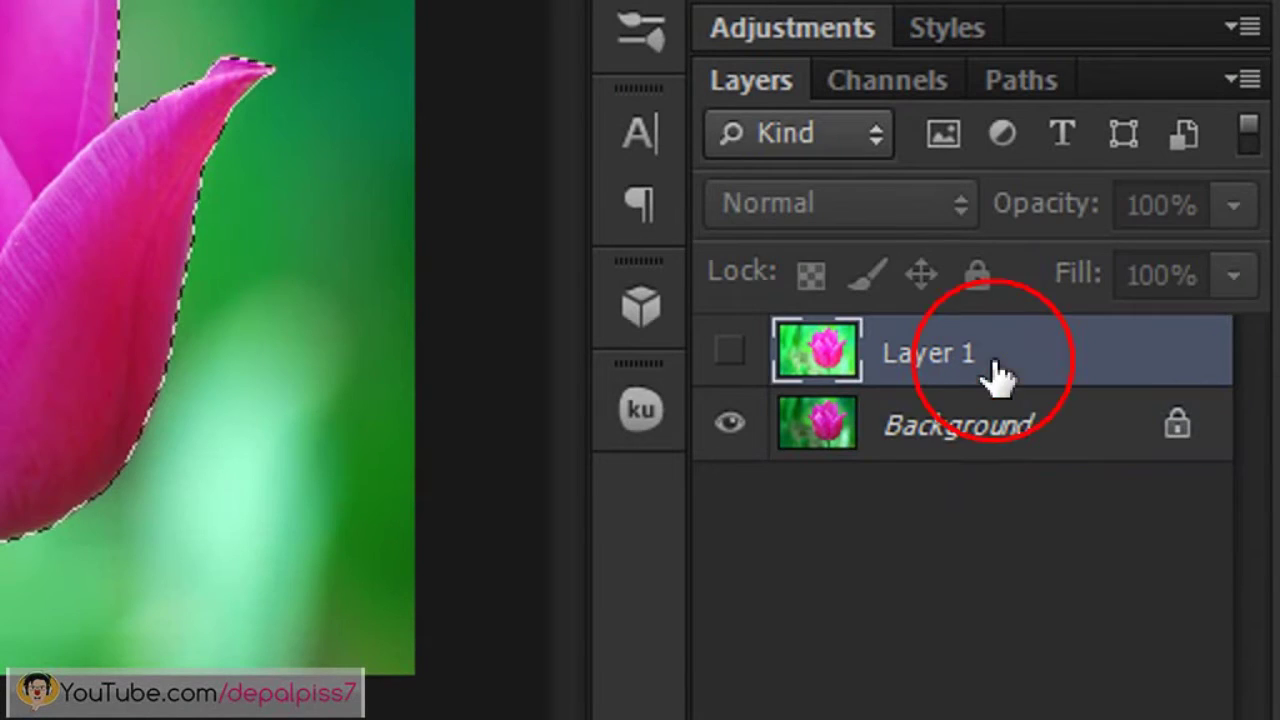
left_click(1005, 462)
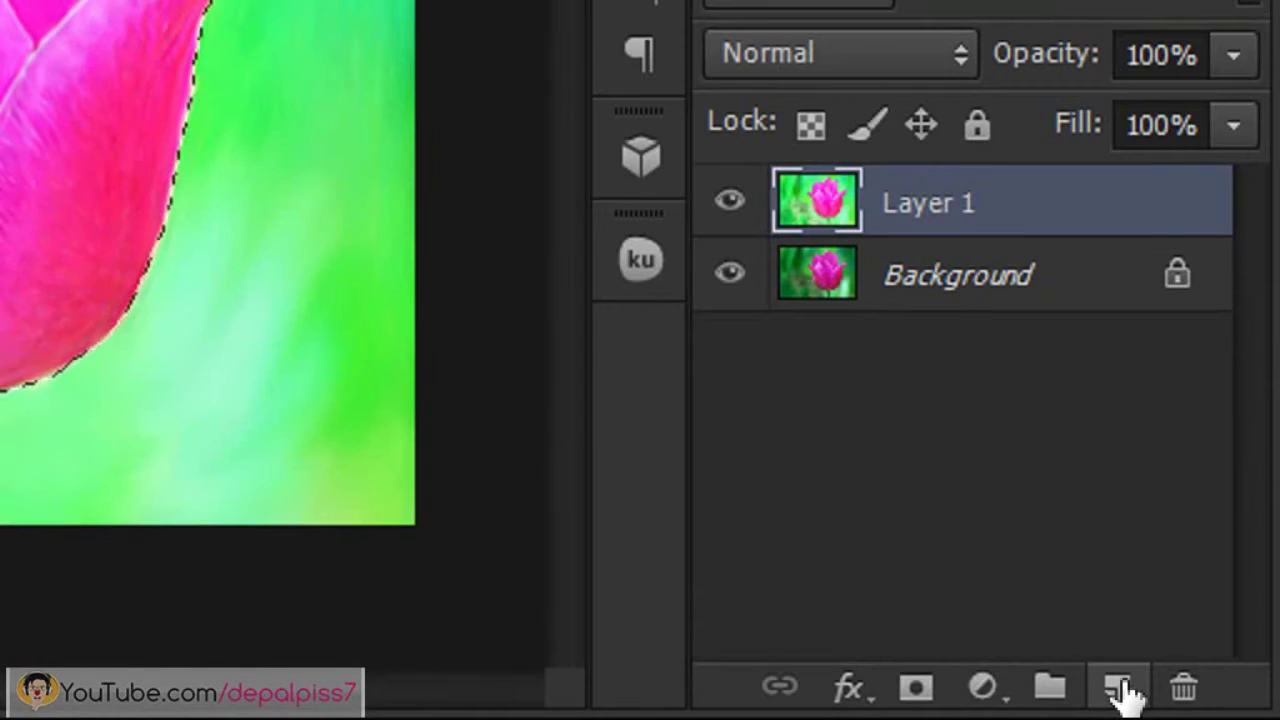
Add a new Layer 2 and invert the selection to everything but the tulip.
left_click(1199, 704)
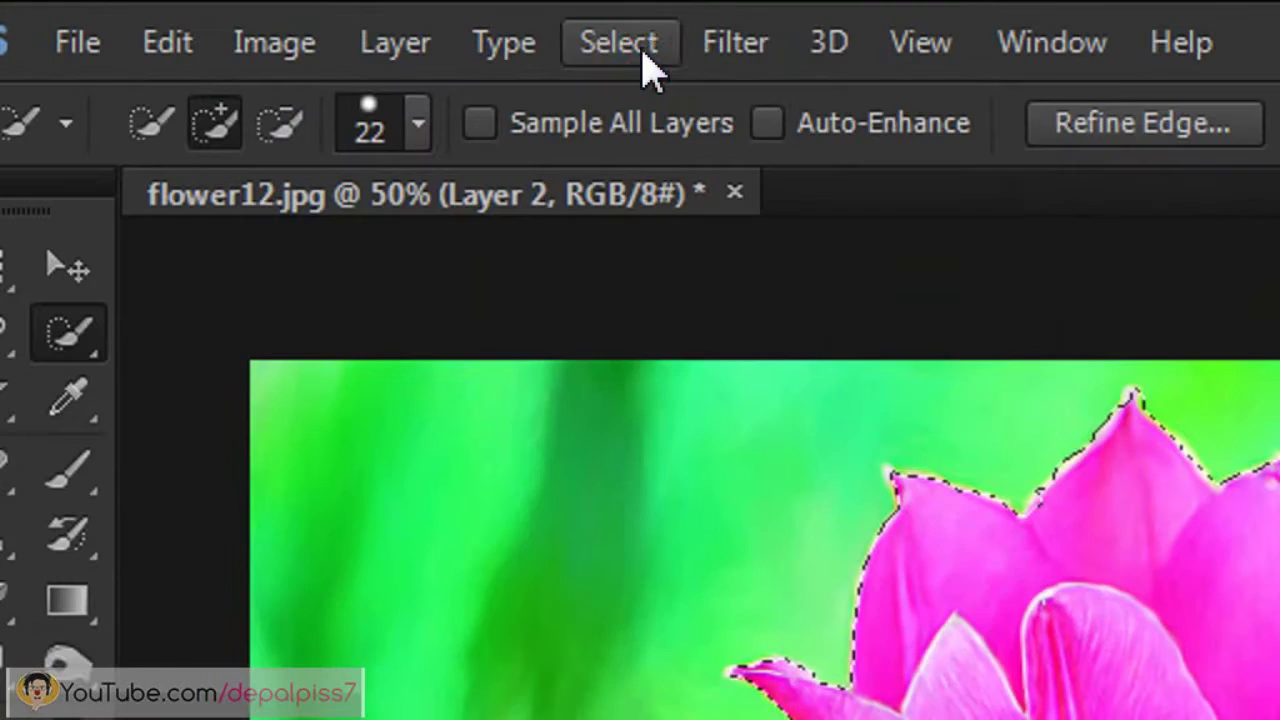
left_click(356, 24)
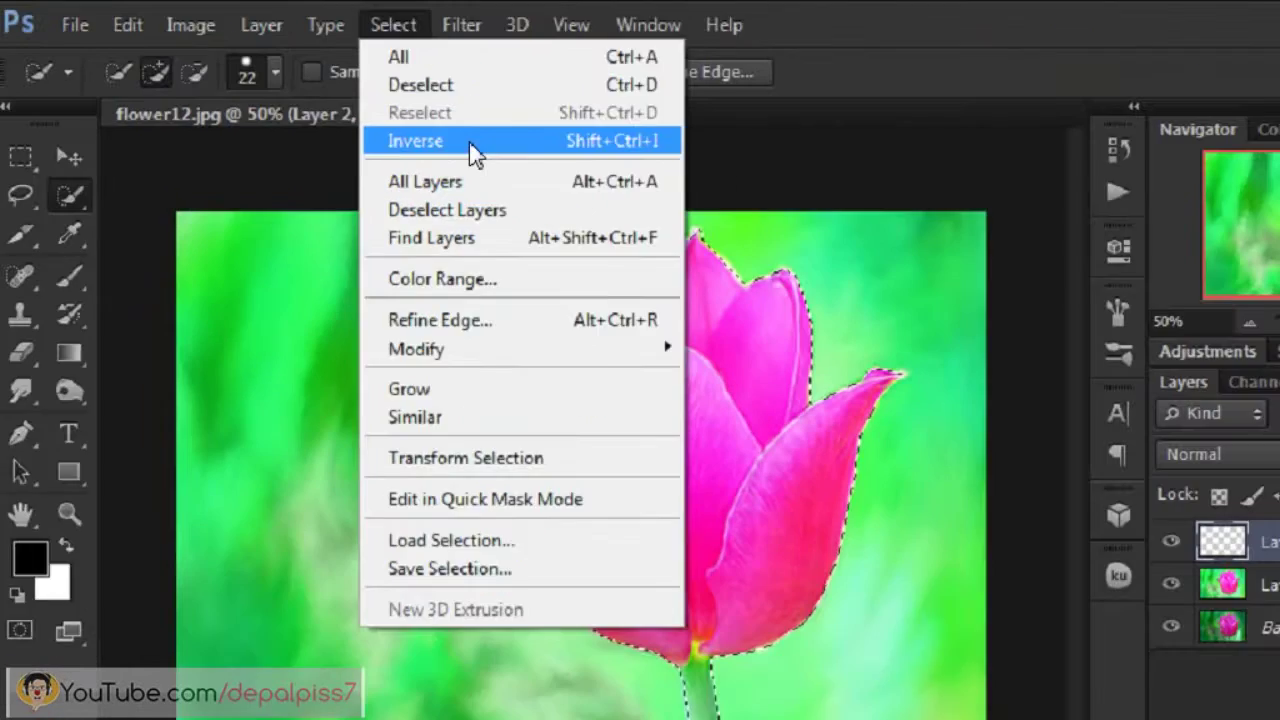
left_click(469, 142)
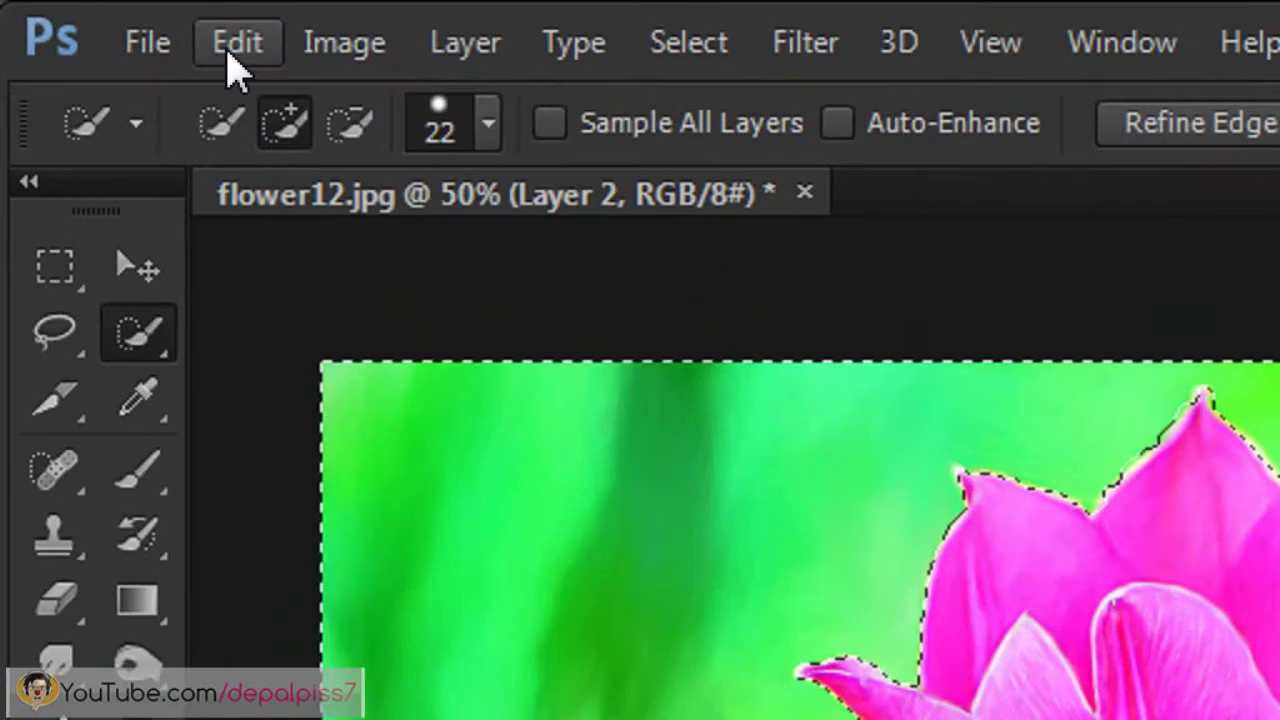
Fill the inverted selection on Layer 2 with 50% Gray.
left_click(115, 21)
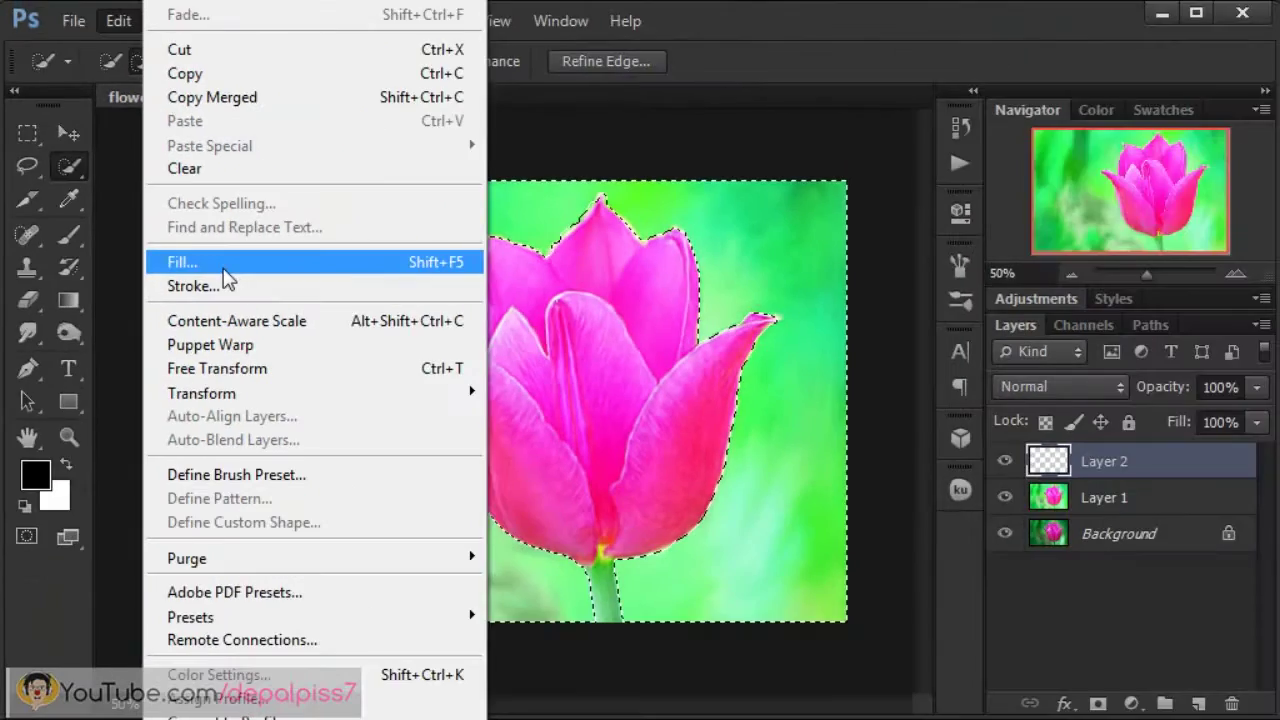
left_click(223, 266)
left_click_drag(897, 195, 590, 182)
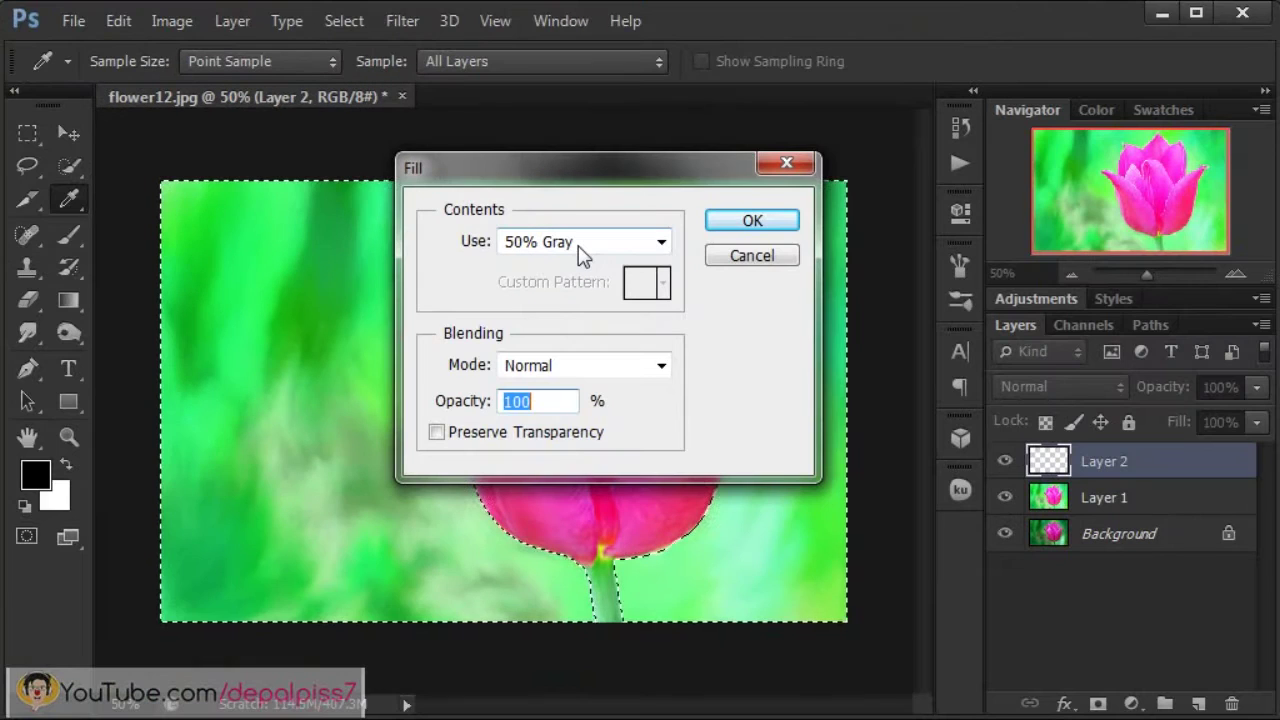
left_click(752, 222)
key("w")
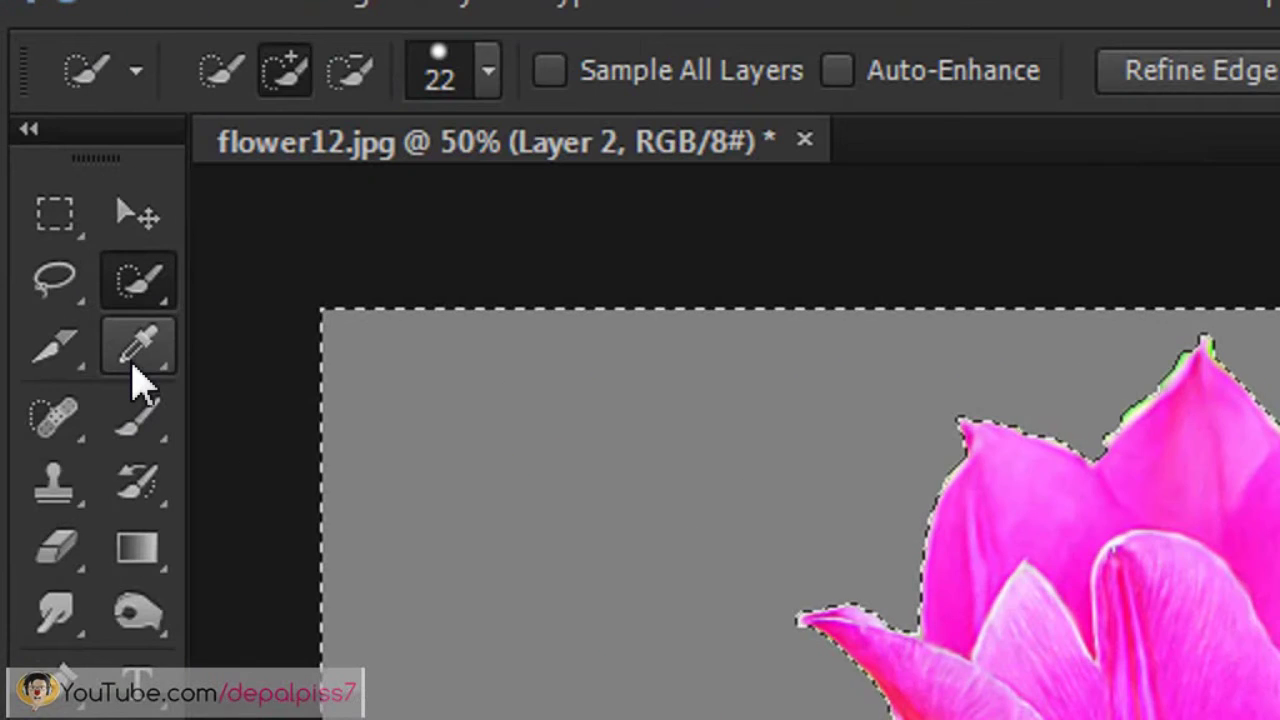
Sample the tulip's pink with the Eyedropper, then swap so white is foreground and pink background.
left_click(134, 368)
left_click(136, 372)
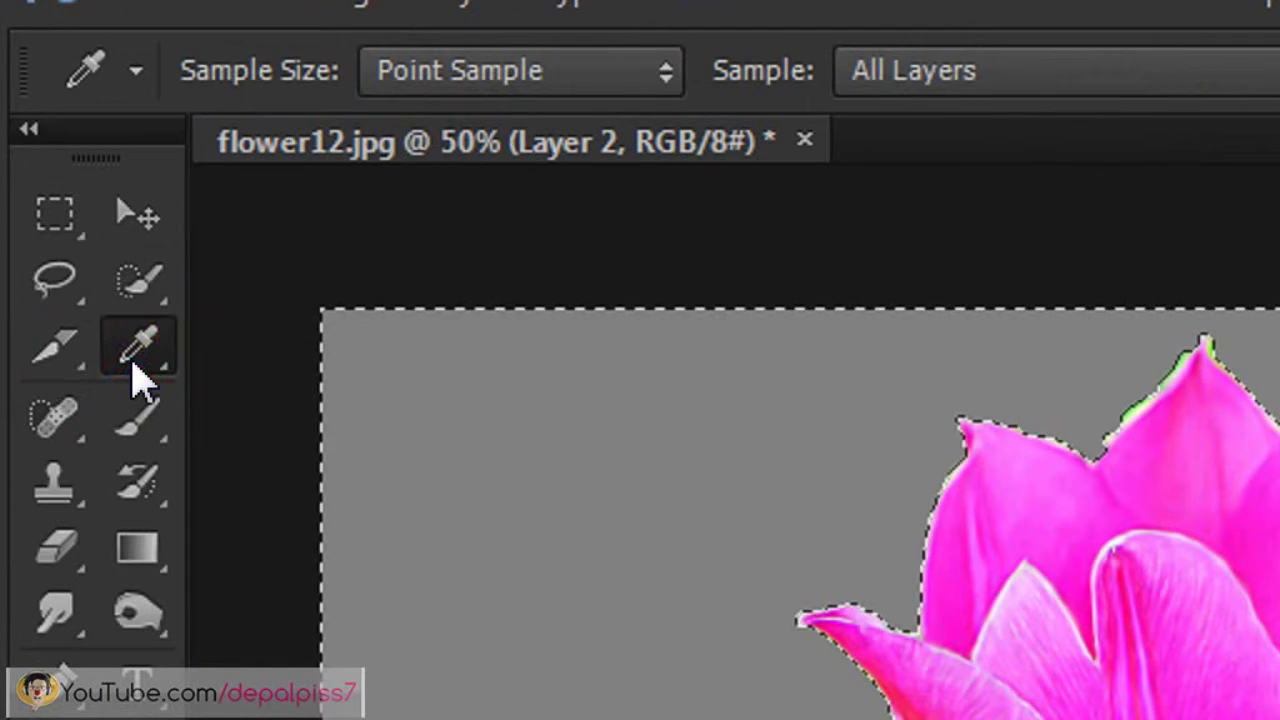
right_click(136, 371)
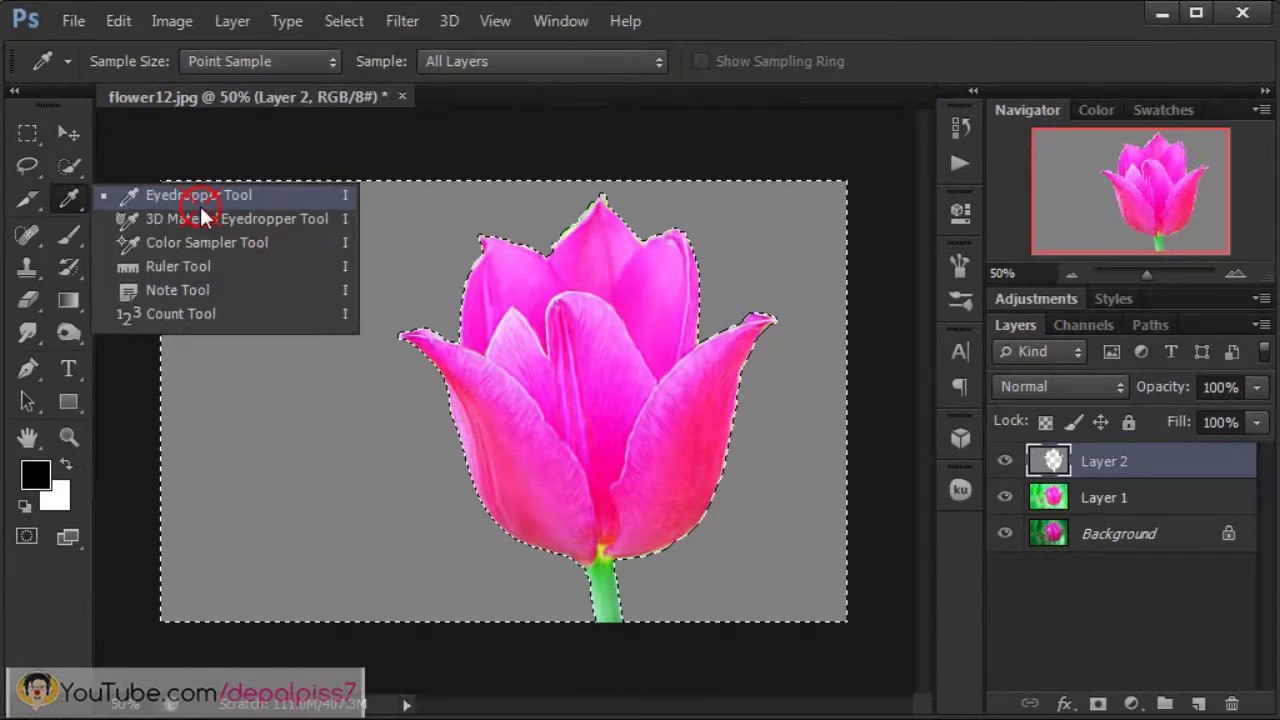
left_click(205, 195)
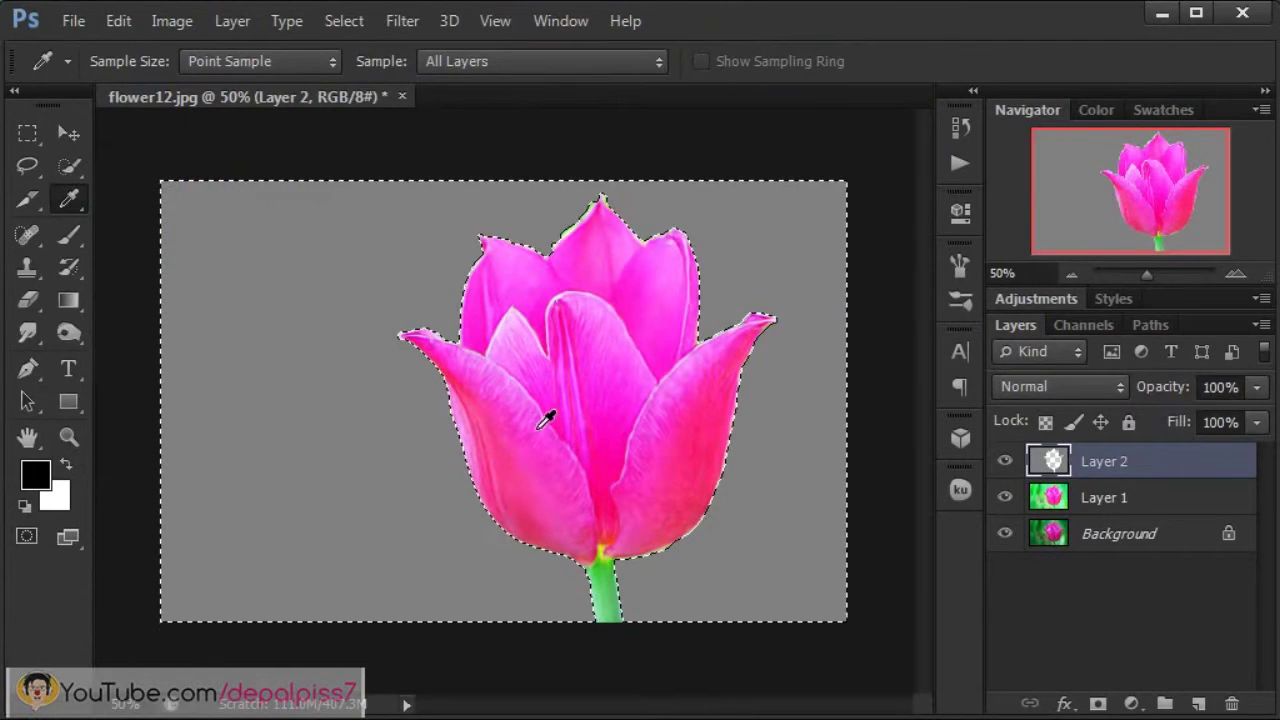
left_click(582, 334)
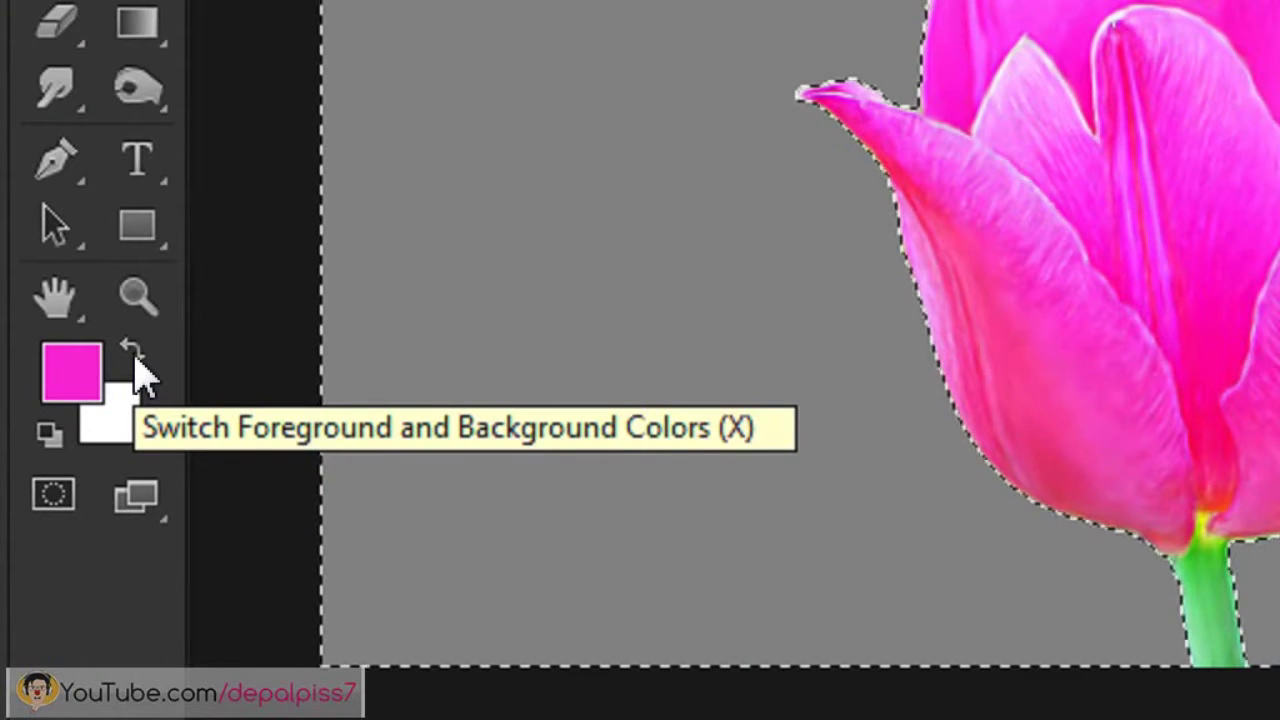
left_click(136, 360)
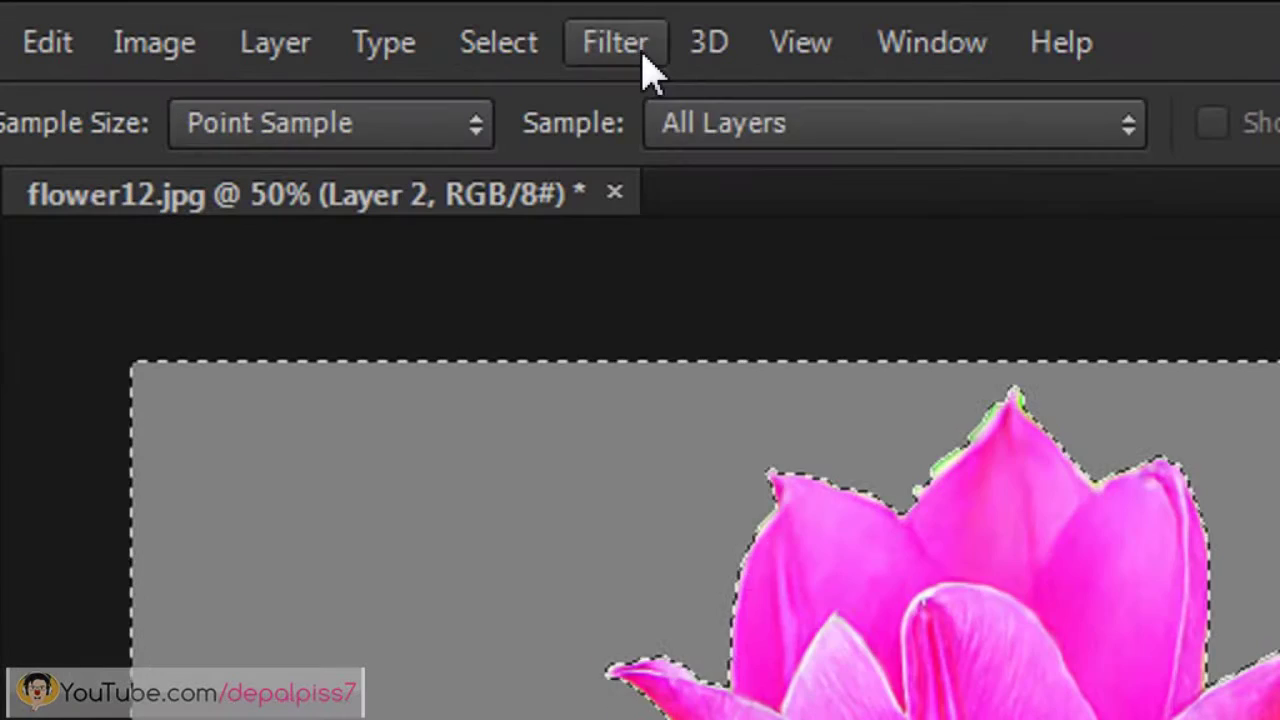
Apply Render Clouds to fill Layer 2's area around the tulip with pink-and-white clouds.
left_click(416, 27)
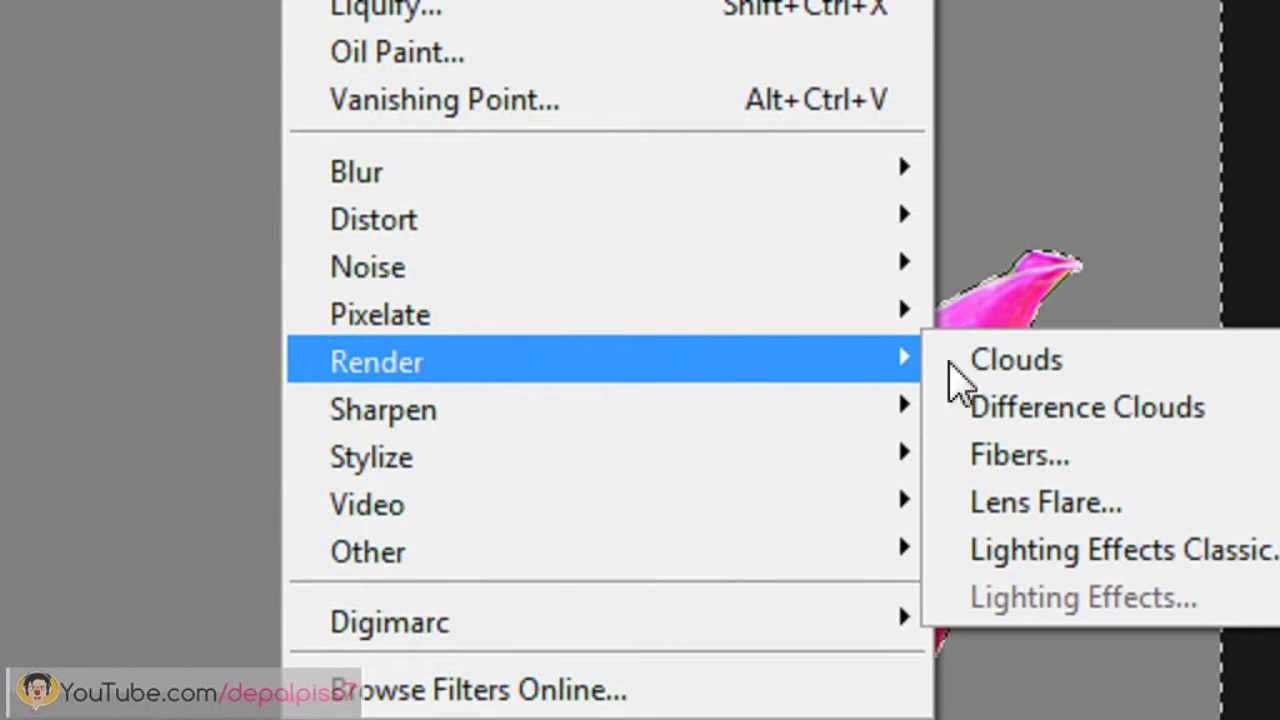
mouse_move(257, 361)
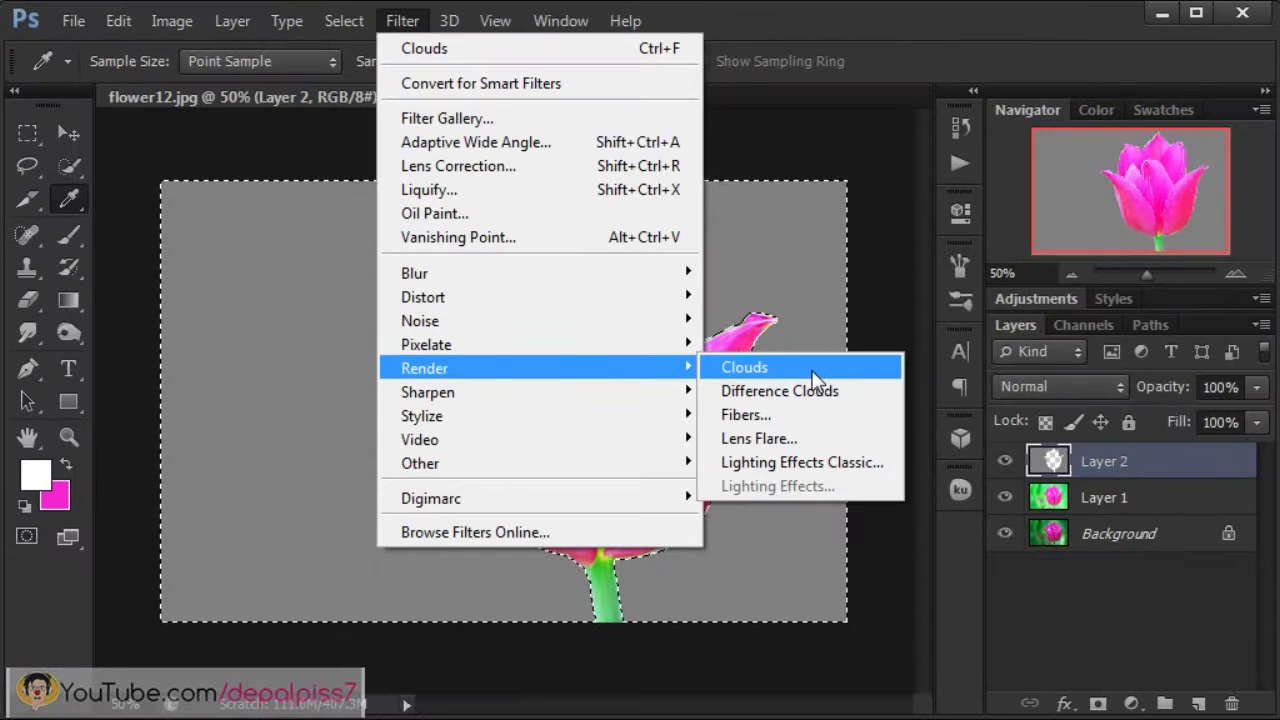
left_click(813, 378)
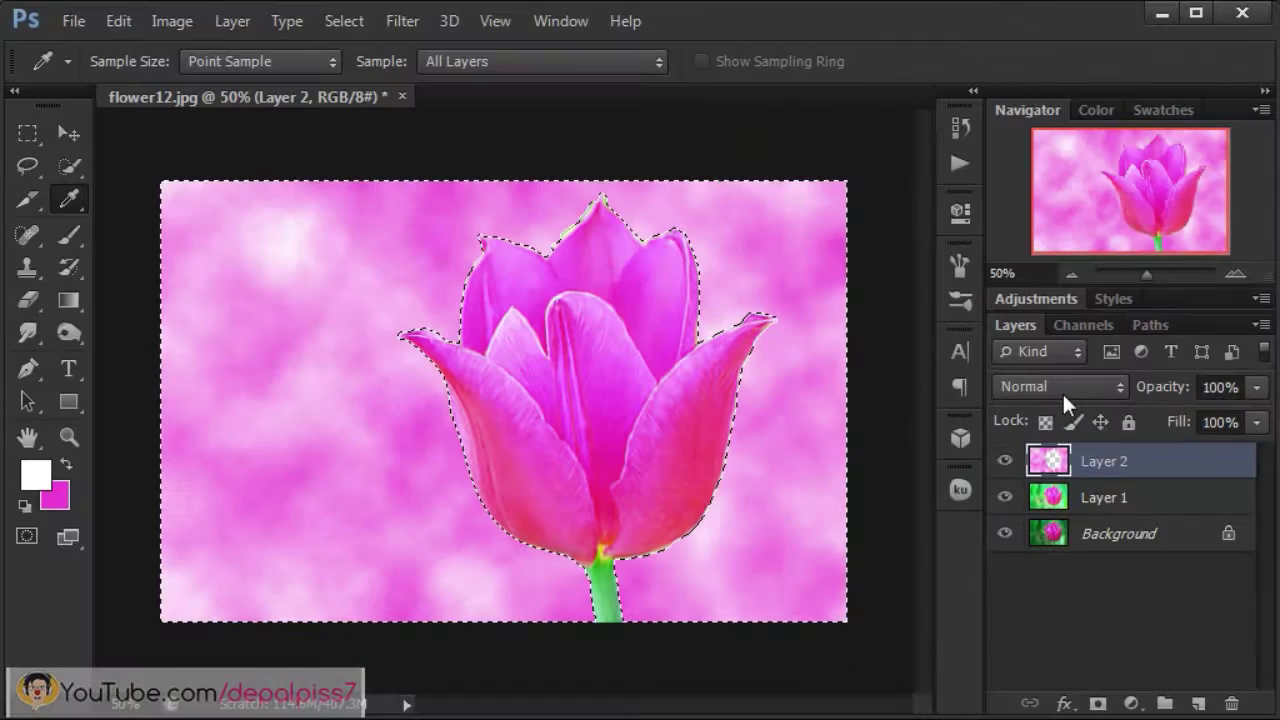
Set Layer 2's blend mode to Overlay and toggle its visibility to compare.
left_click(1062, 391)
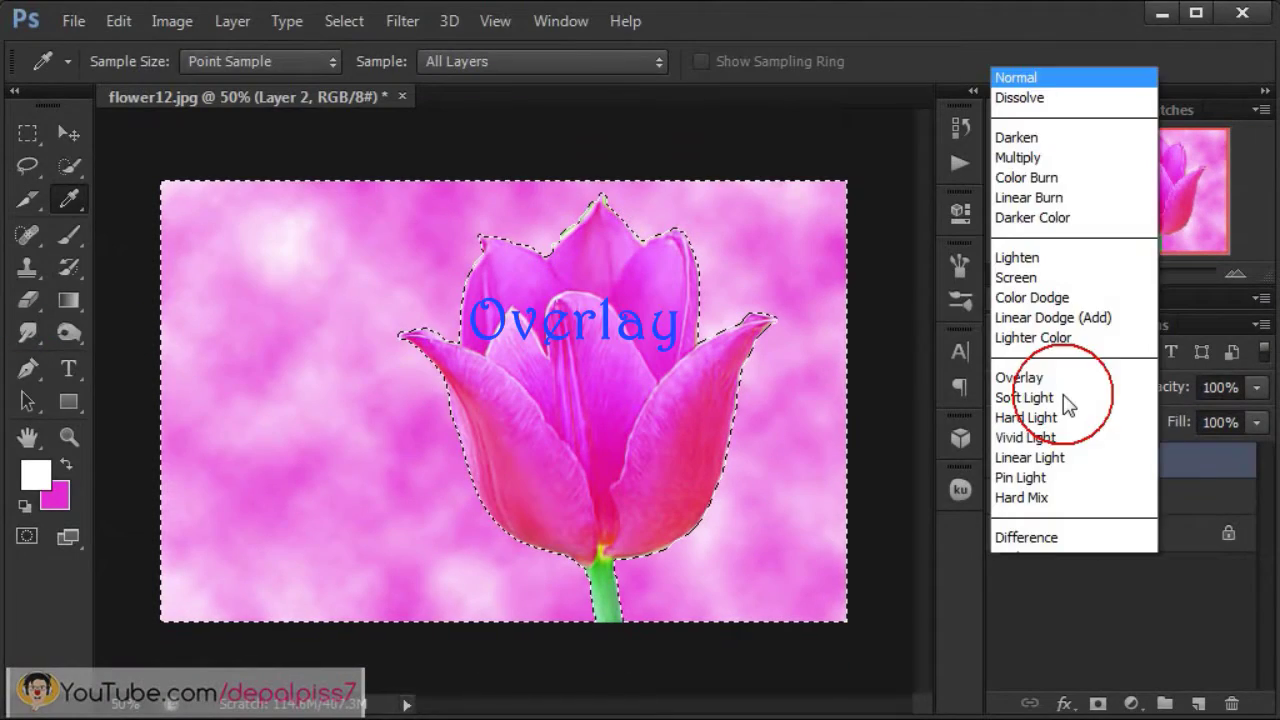
left_click(1041, 222)
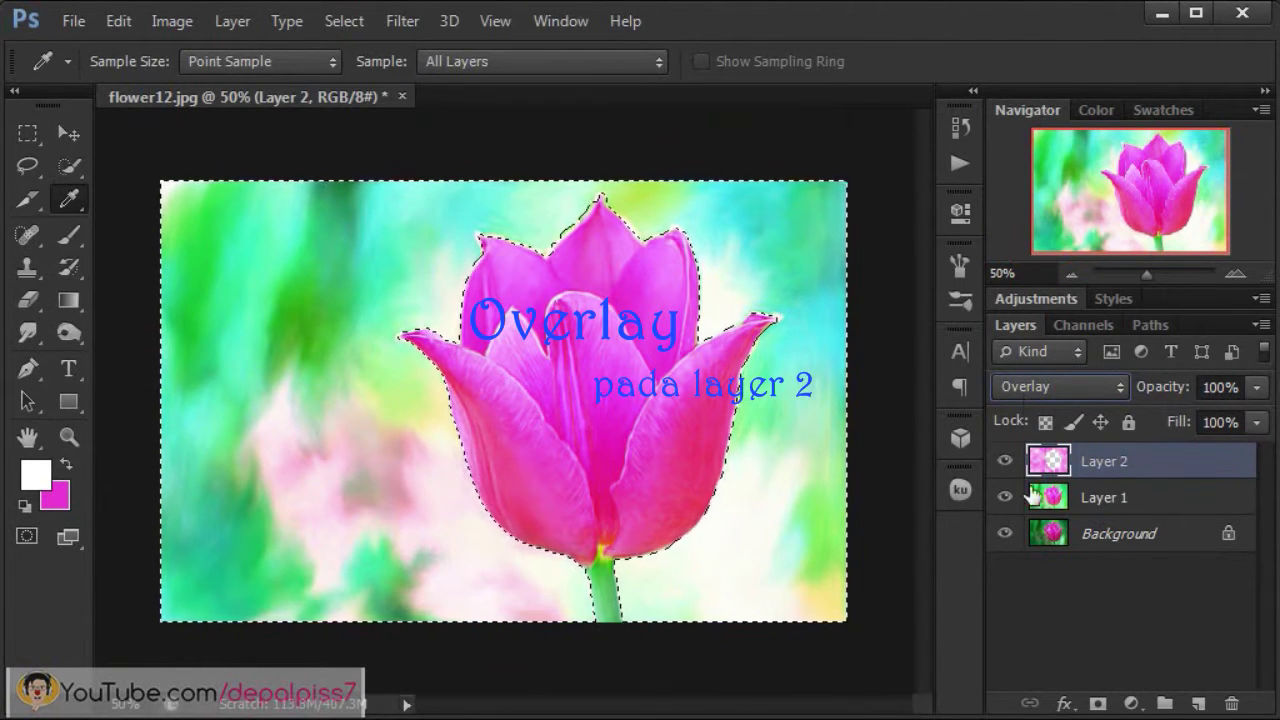
left_click(1005, 462)
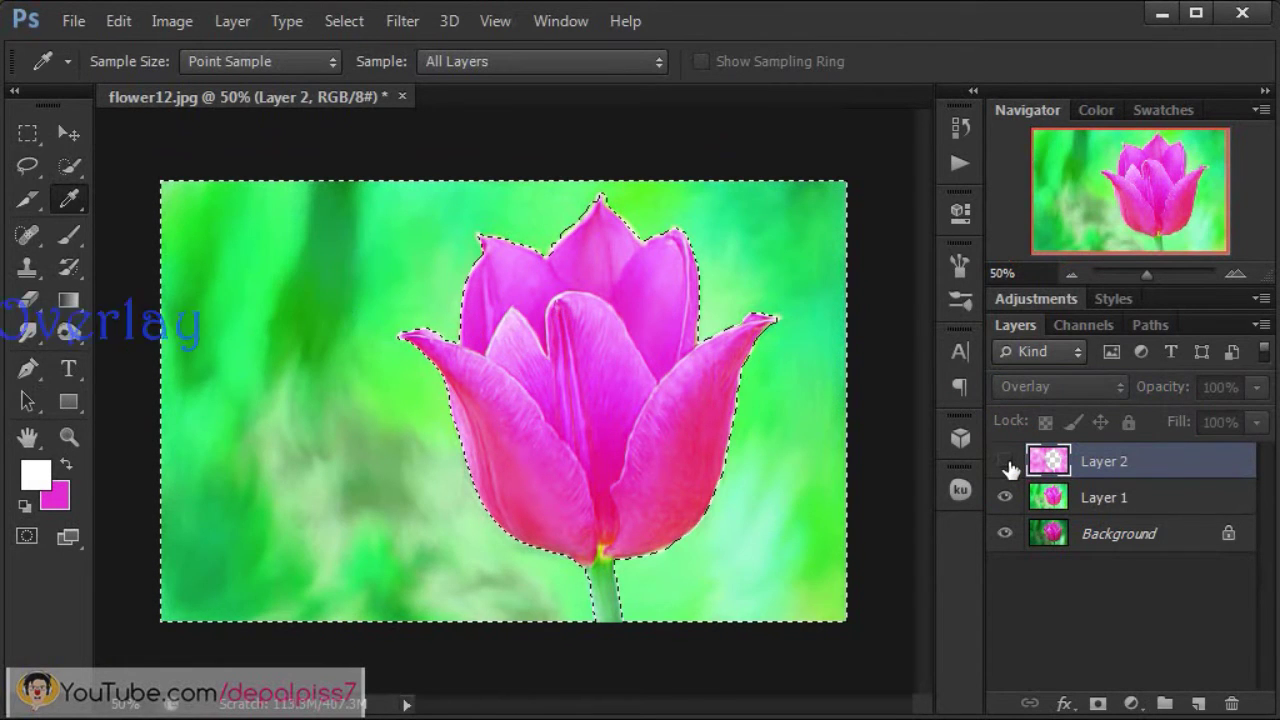
left_click(1005, 462)
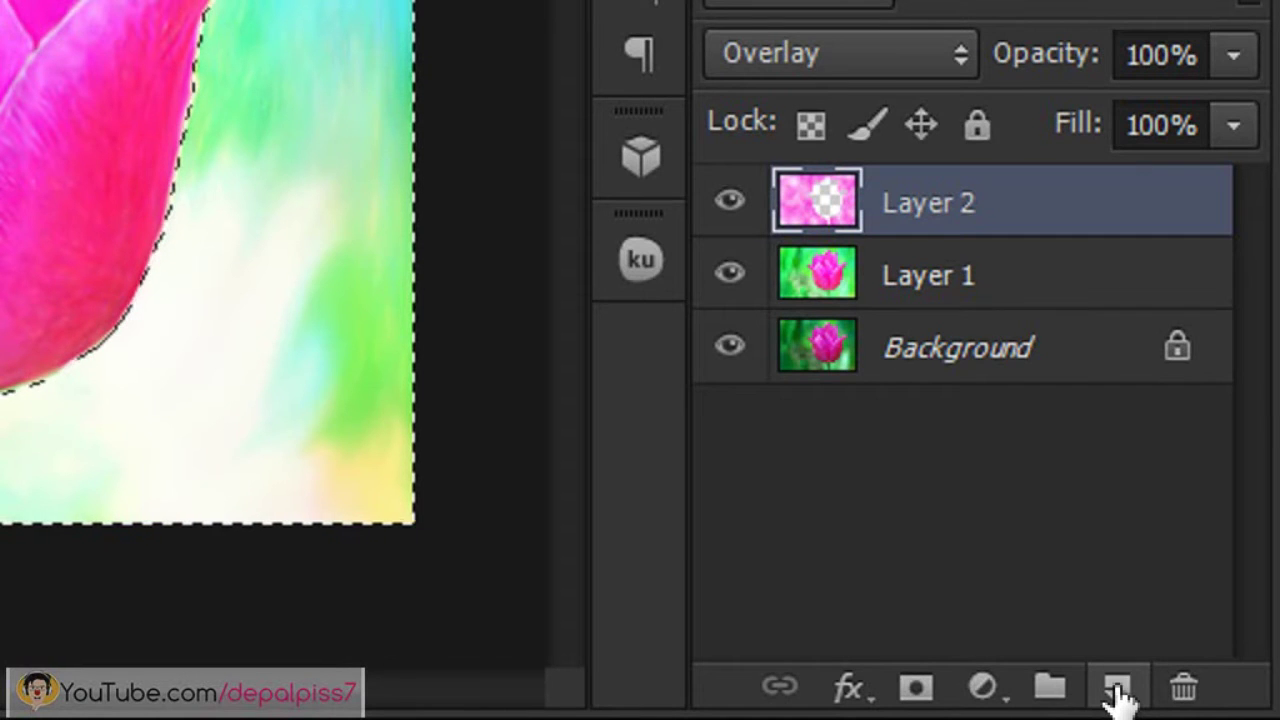
Add a new Layer 3 and fill the area around the tulip with 50% Gray.
left_click(1115, 688)
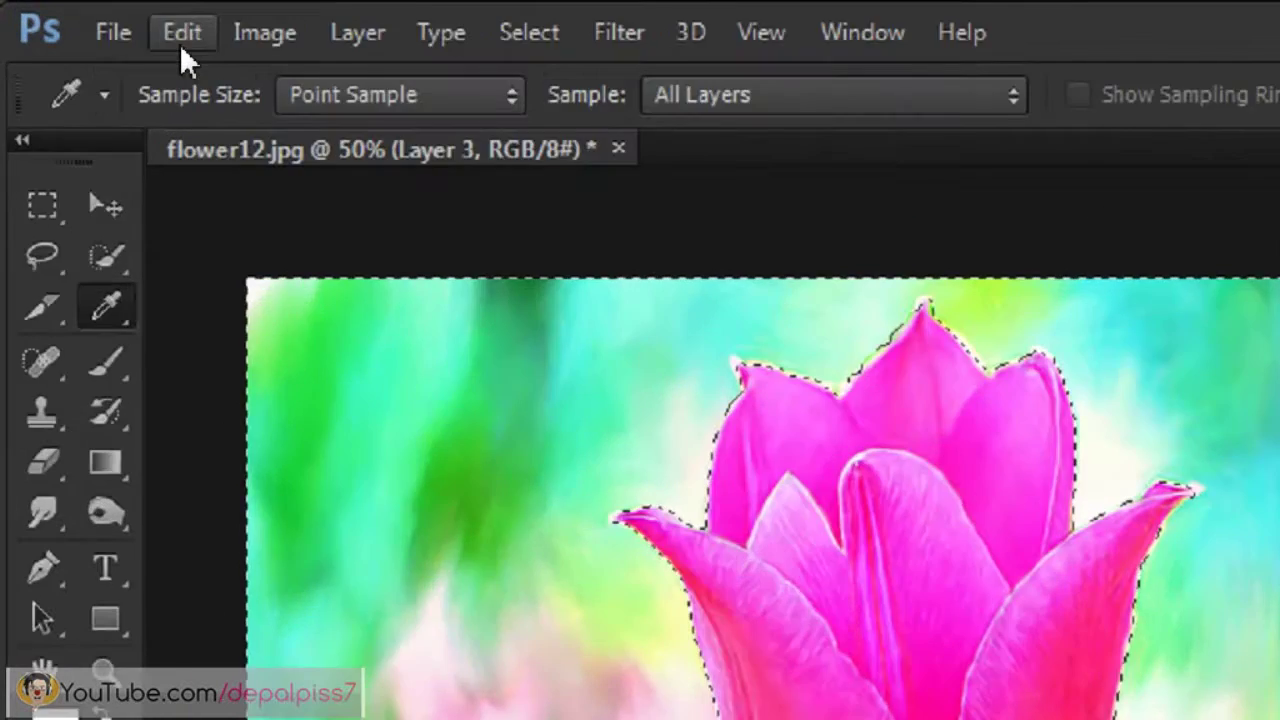
left_click(118, 22)
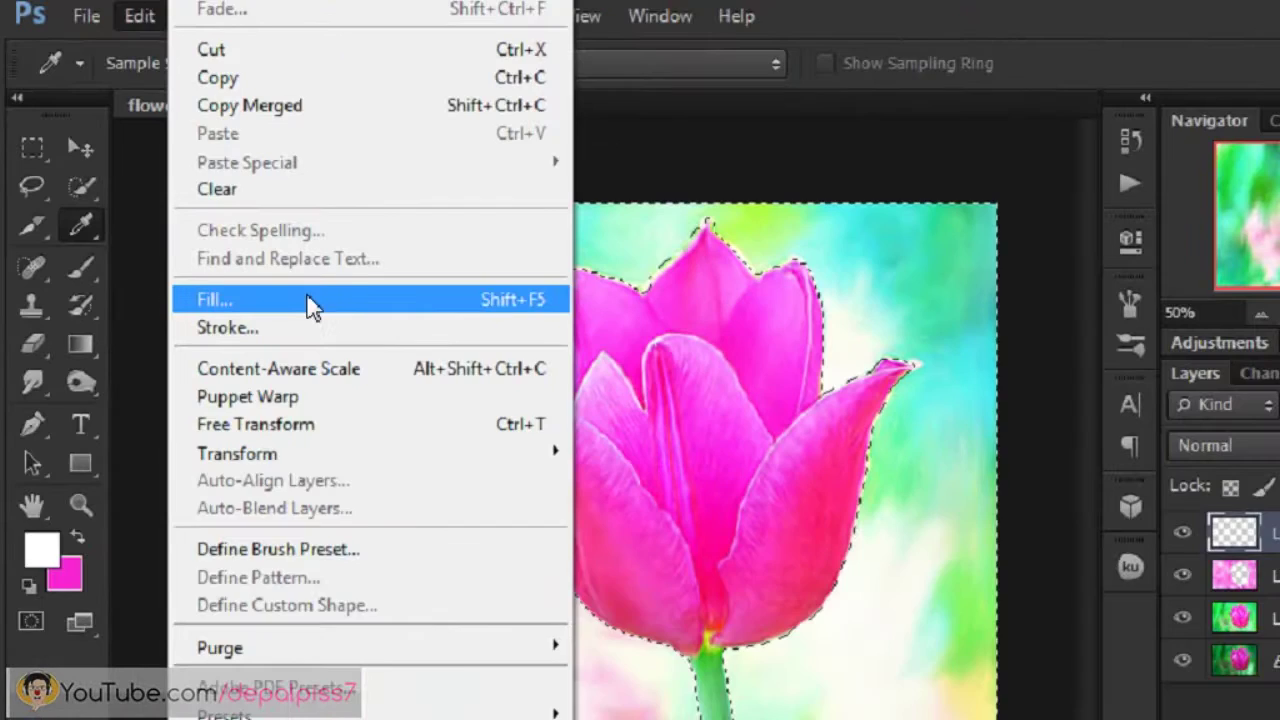
left_click(530, 490)
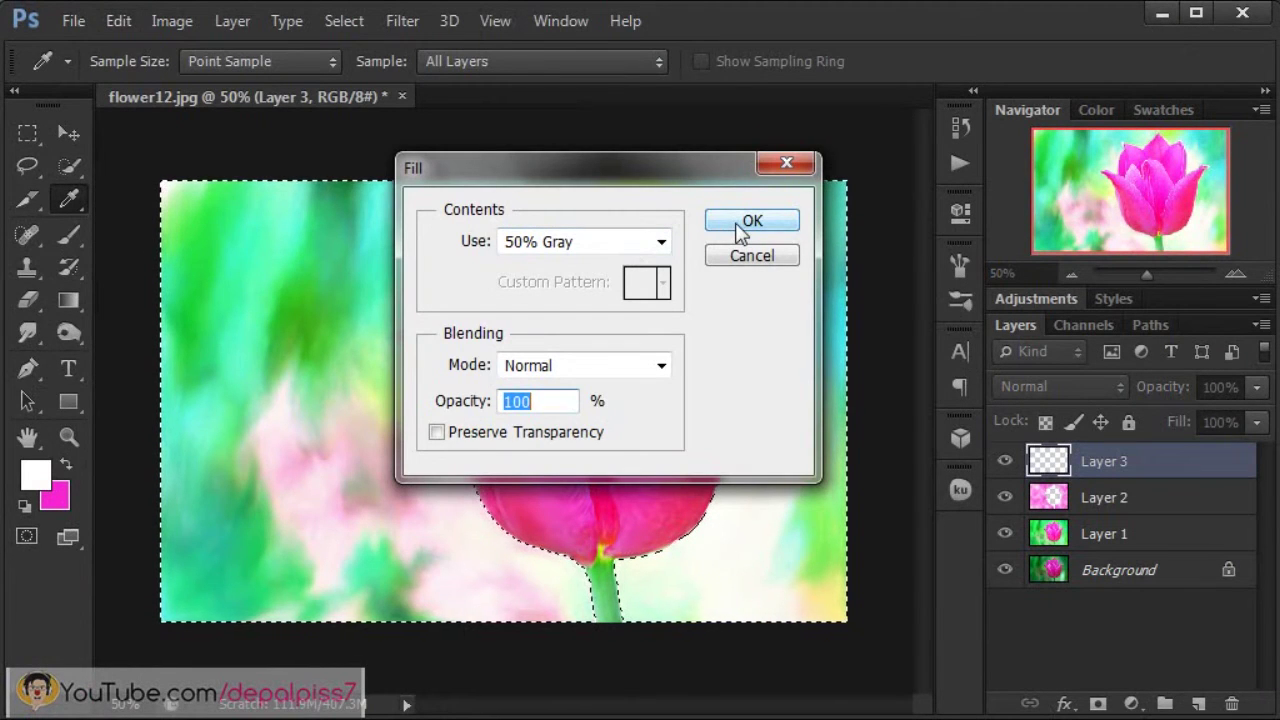
left_click(751, 222)
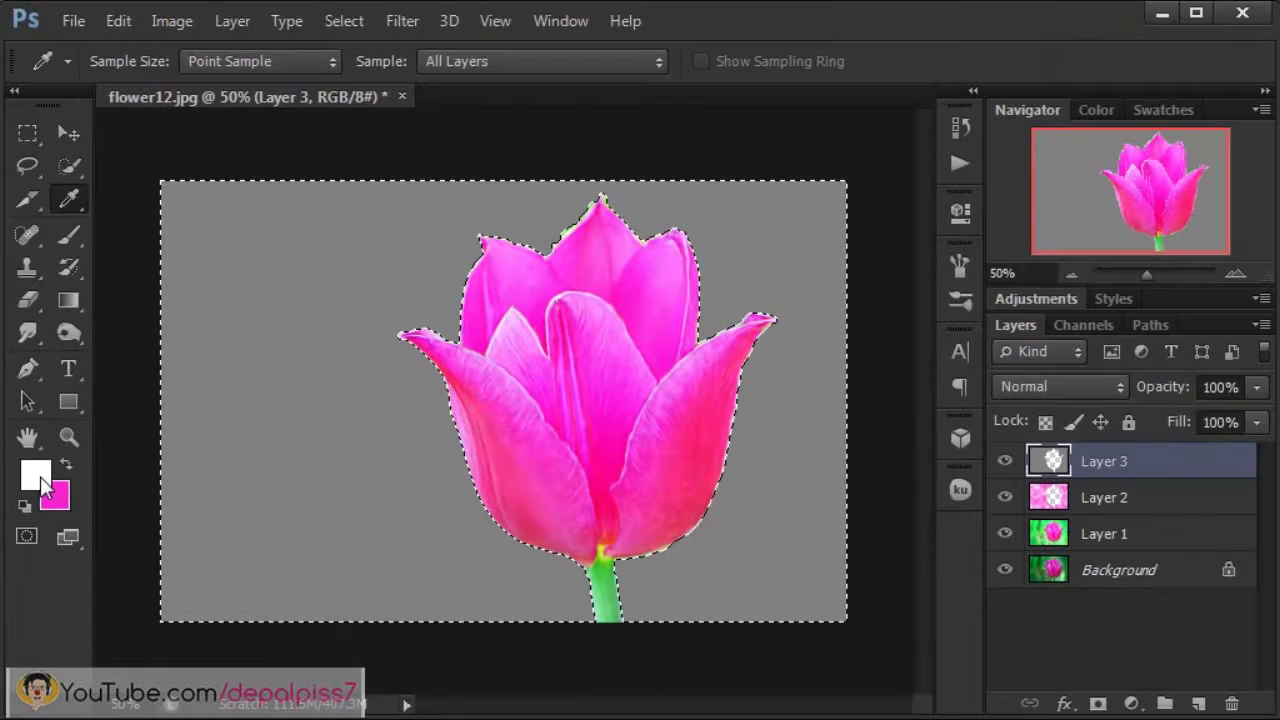
Set the foreground colour to pure black (000000).
left_click(45, 485)
left_click_drag(857, 318, 709, 180)
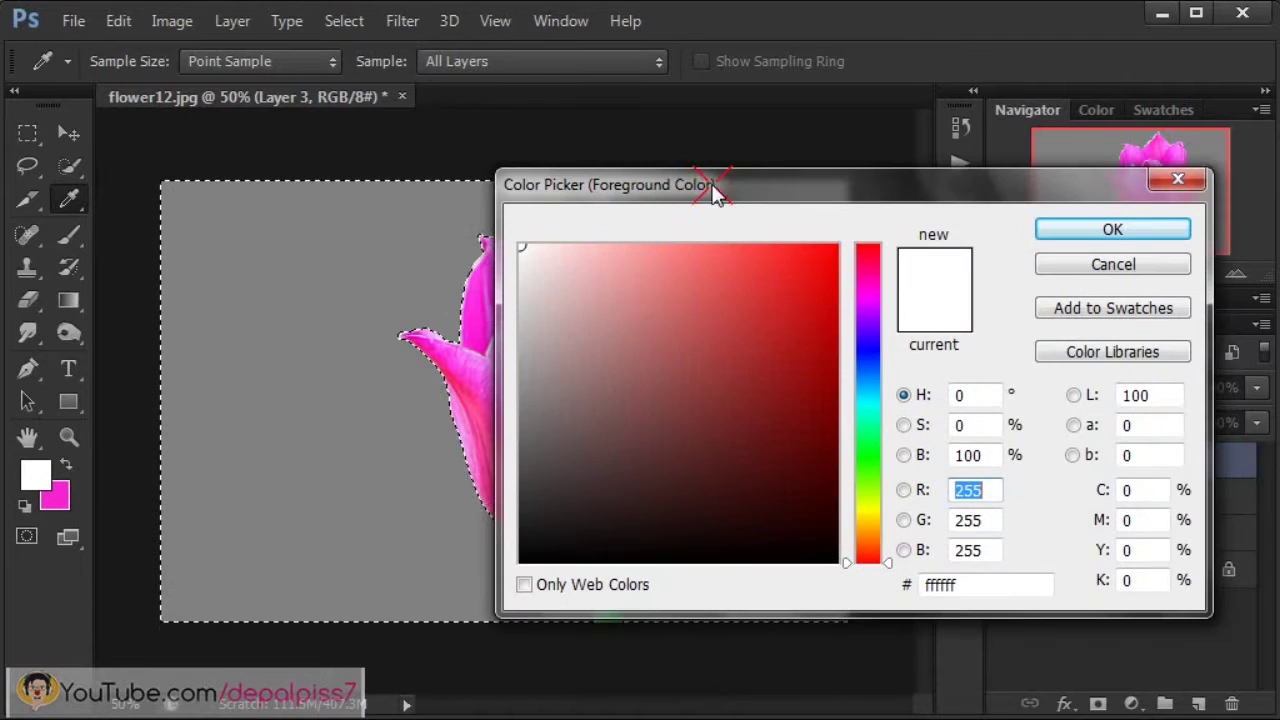
left_click_drag(521, 300, 499, 599)
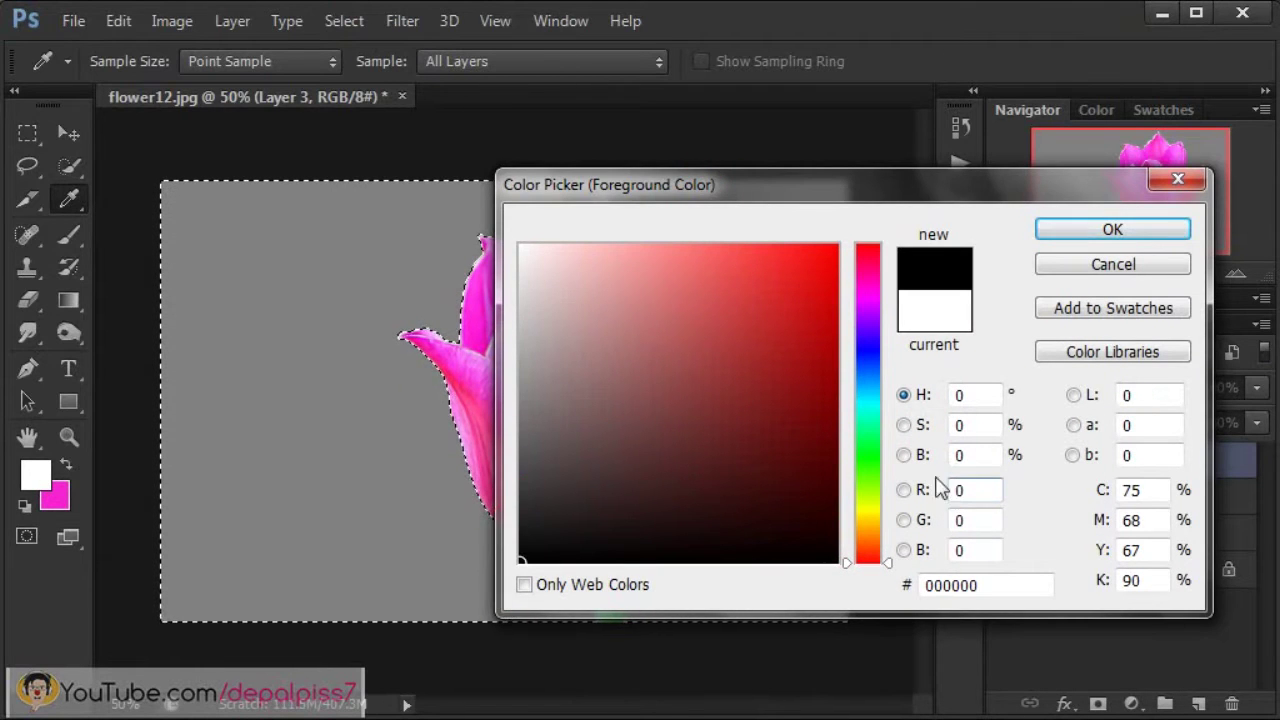
left_click(1135, 234)
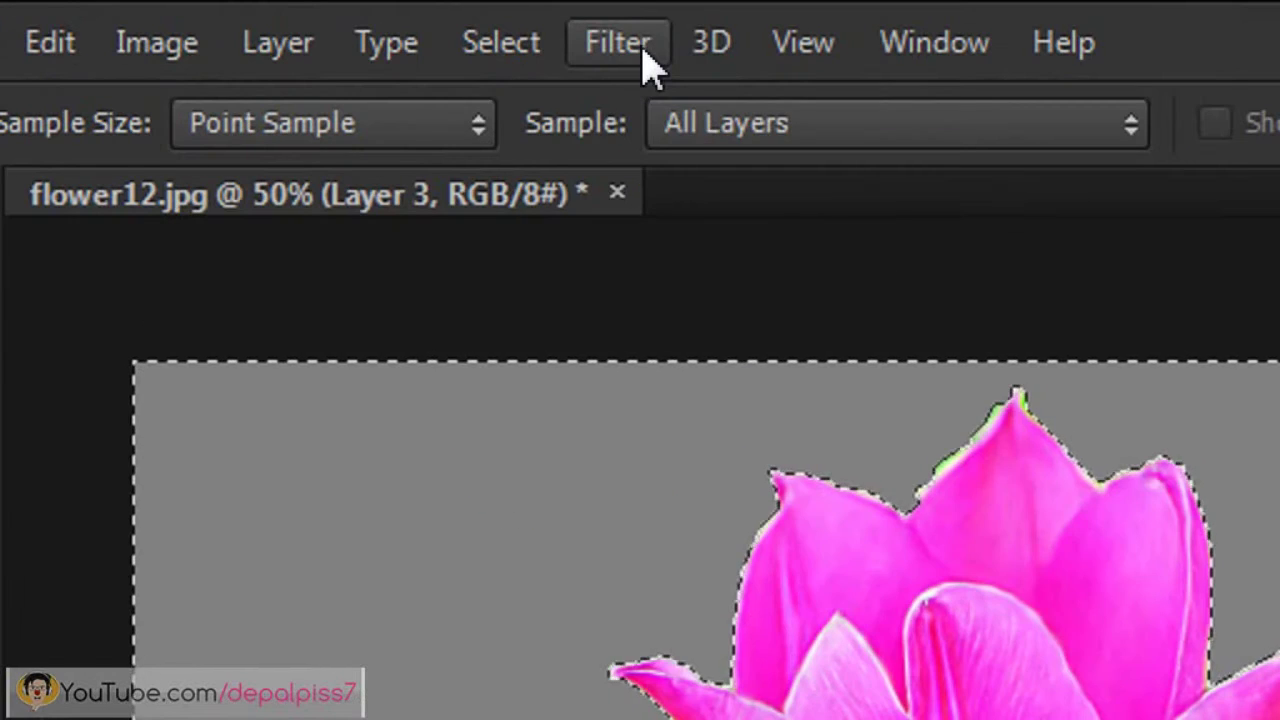
Render black-and-pink clouds on Layer 3 and set its blend mode to Overlay.
left_click(640, 42)
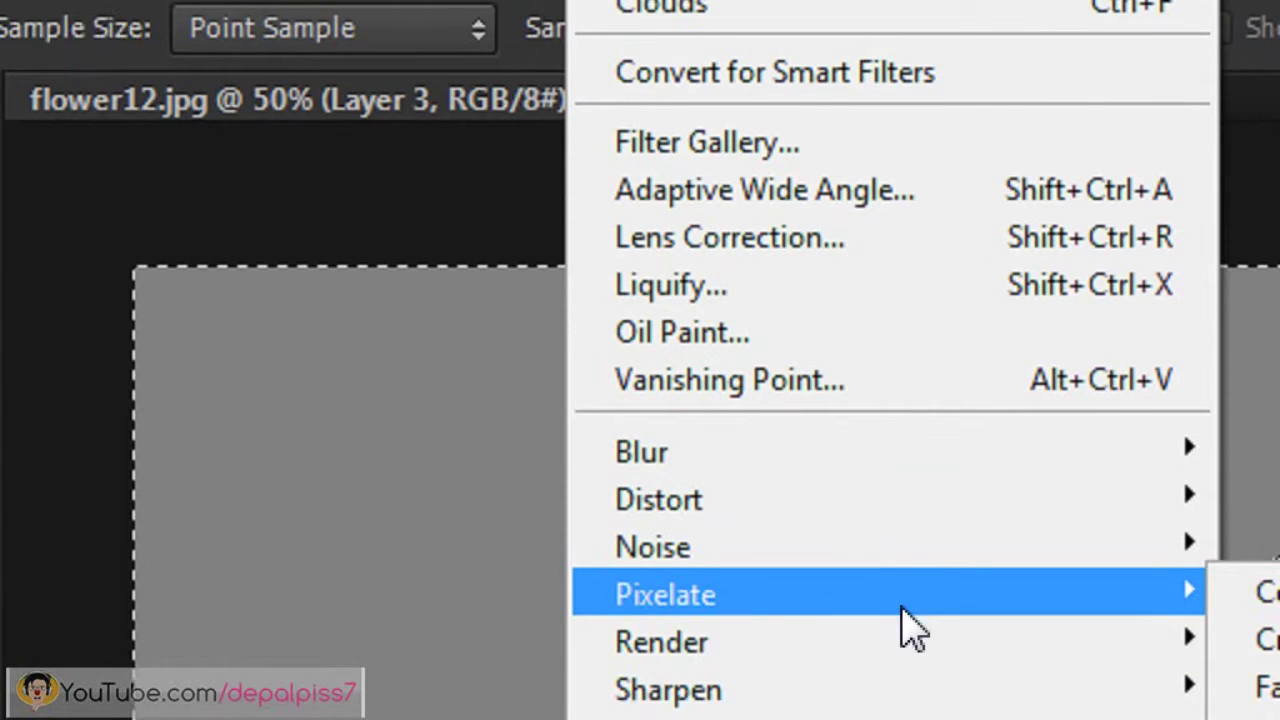
mouse_move(244, 466)
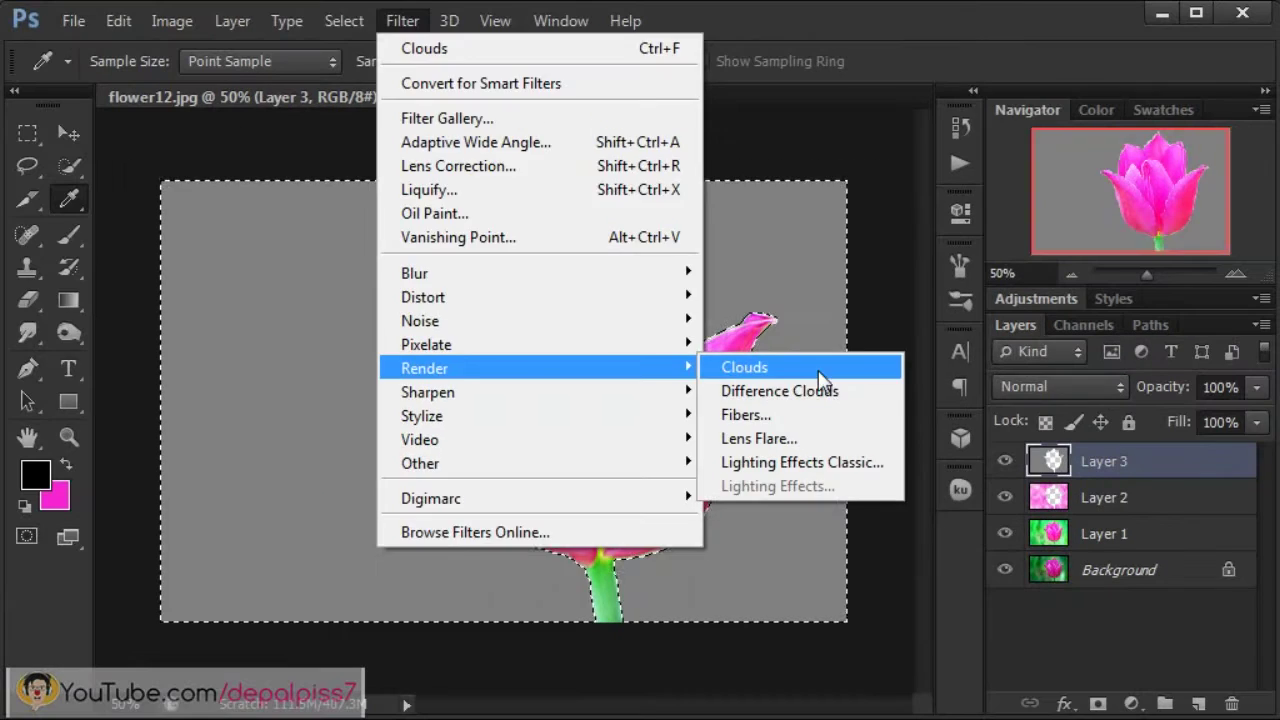
left_click(818, 370)
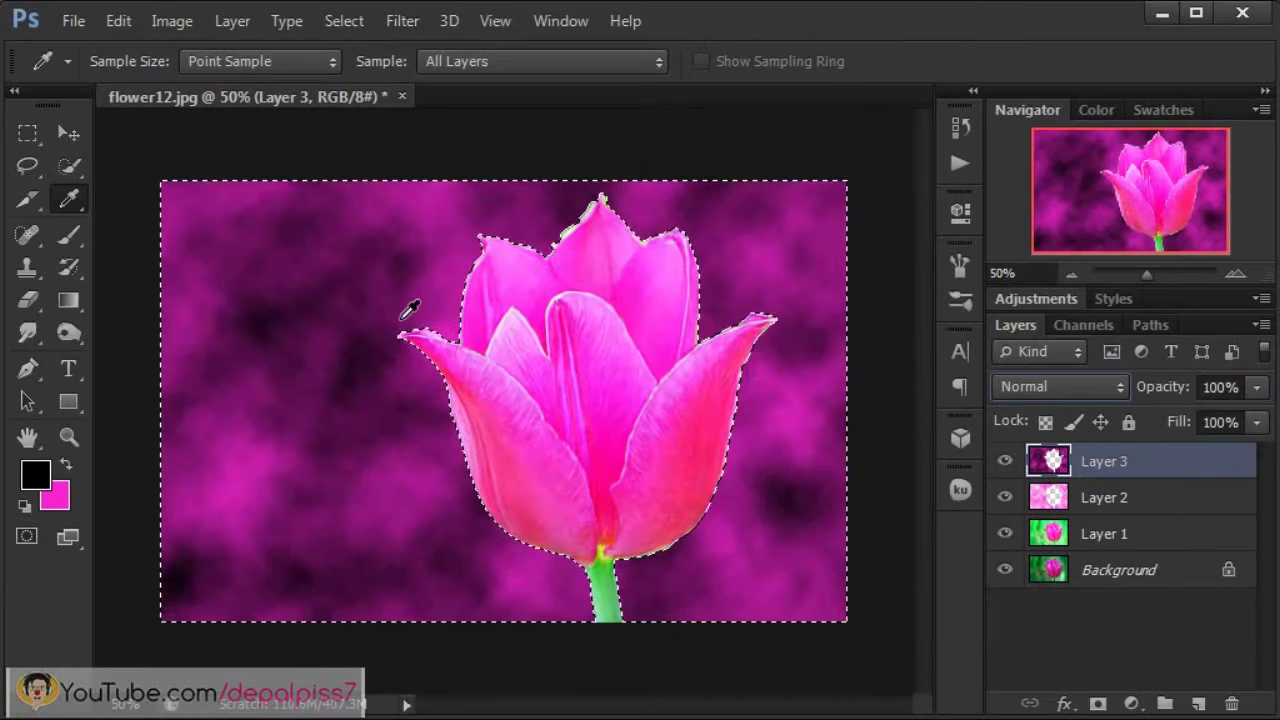
left_click(1054, 385)
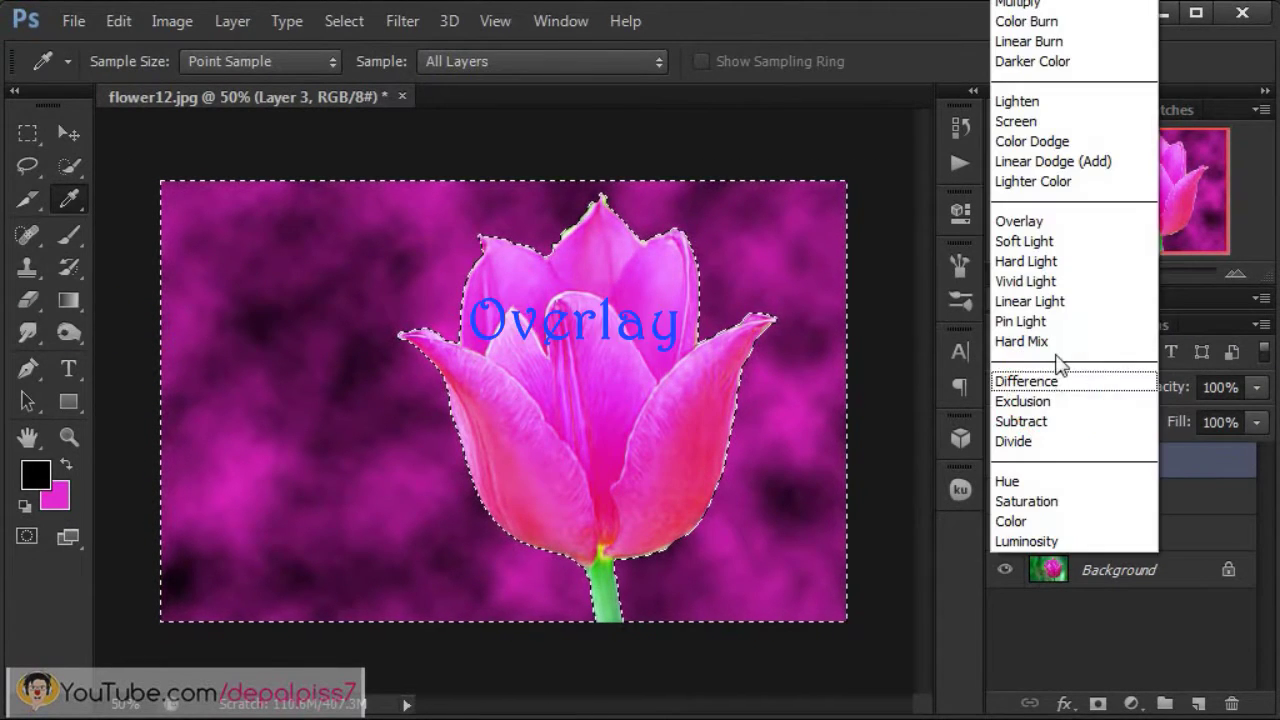
left_click(1212, 216)
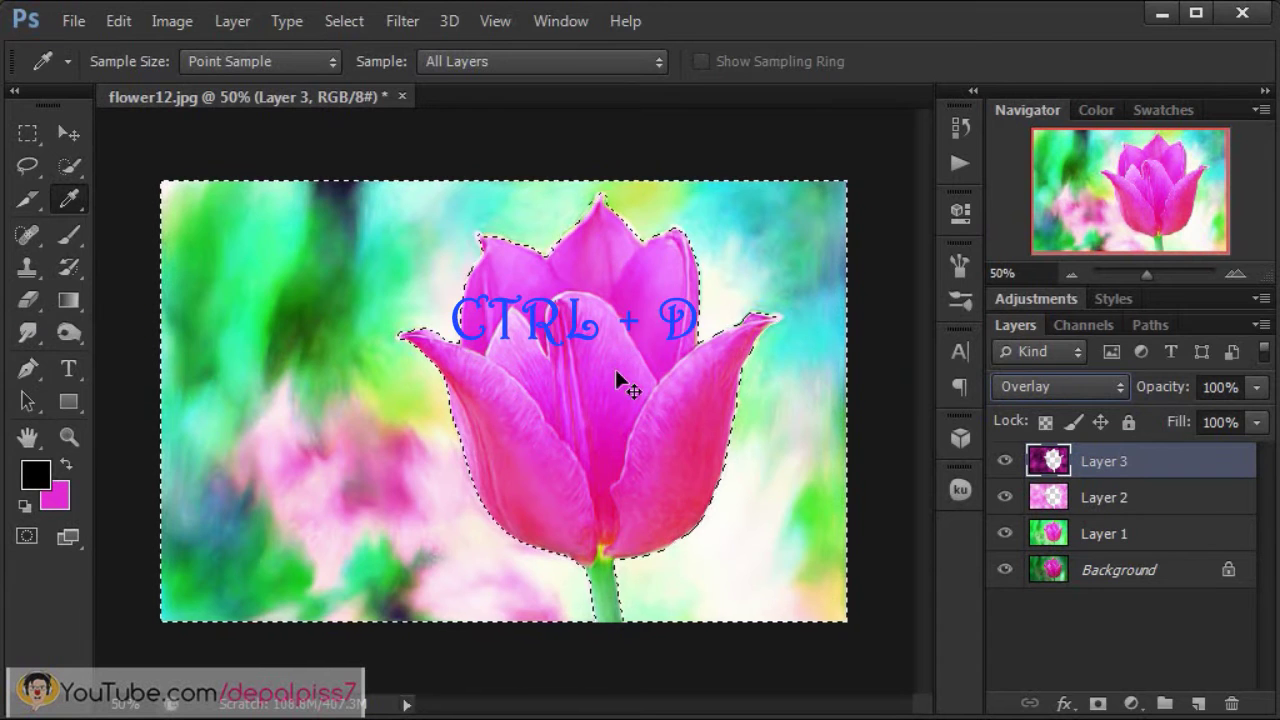
Deselect, then load Layer 3's contents as a selection outlining the background around the tulip.
key("ctrl+d")
key("v")
key("ctrl+0")
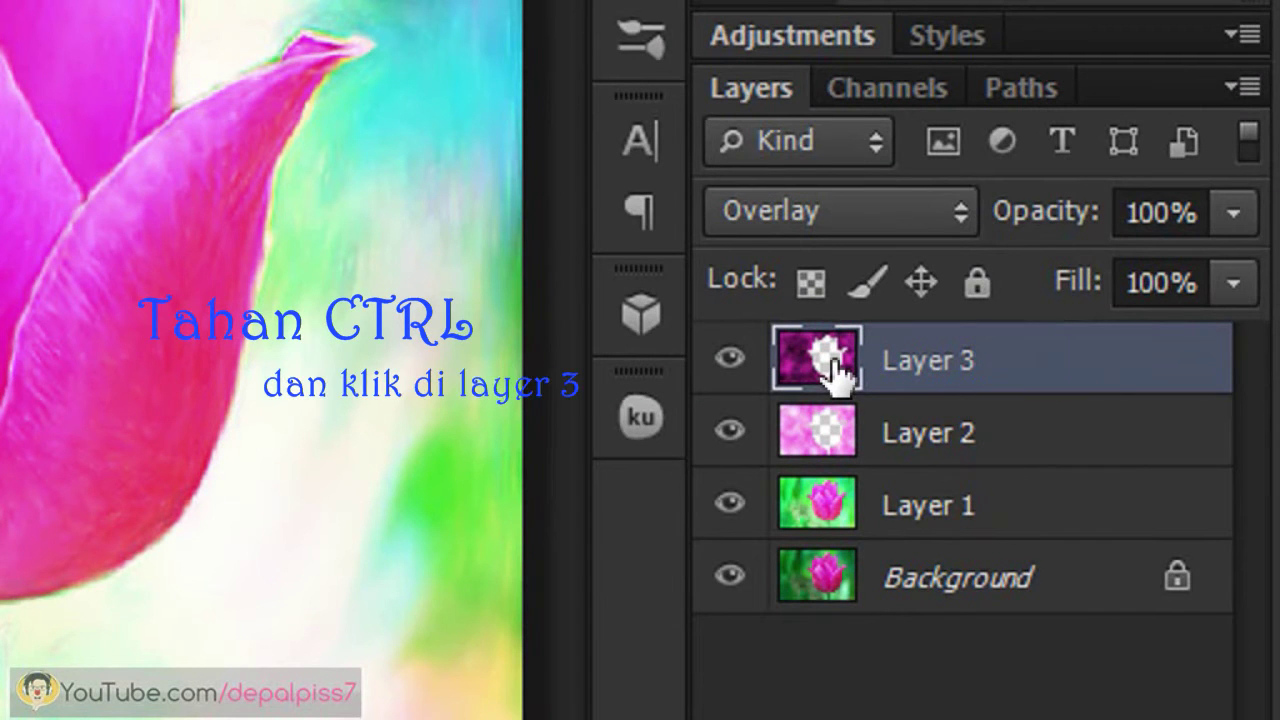
left_click(836, 372, "ctrl")
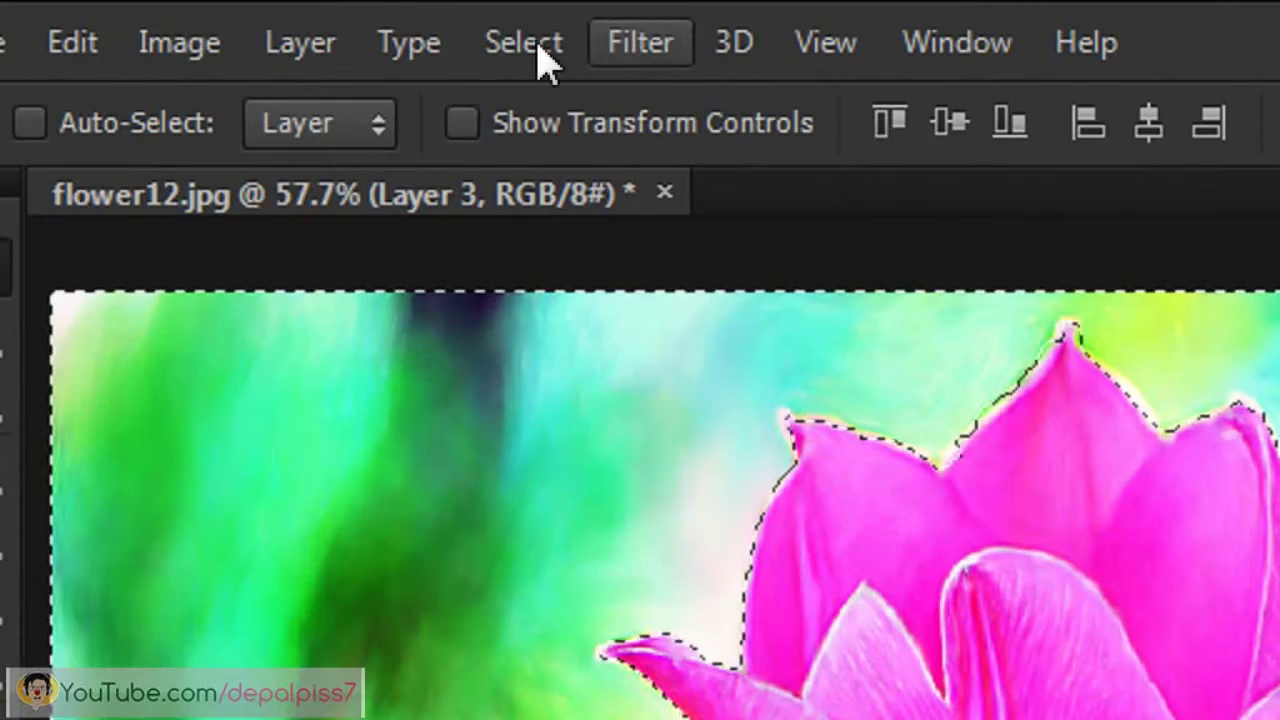
Invert the selection to just the tulip and add a new Layer 4 above Layer 3.
left_click(449, 40)
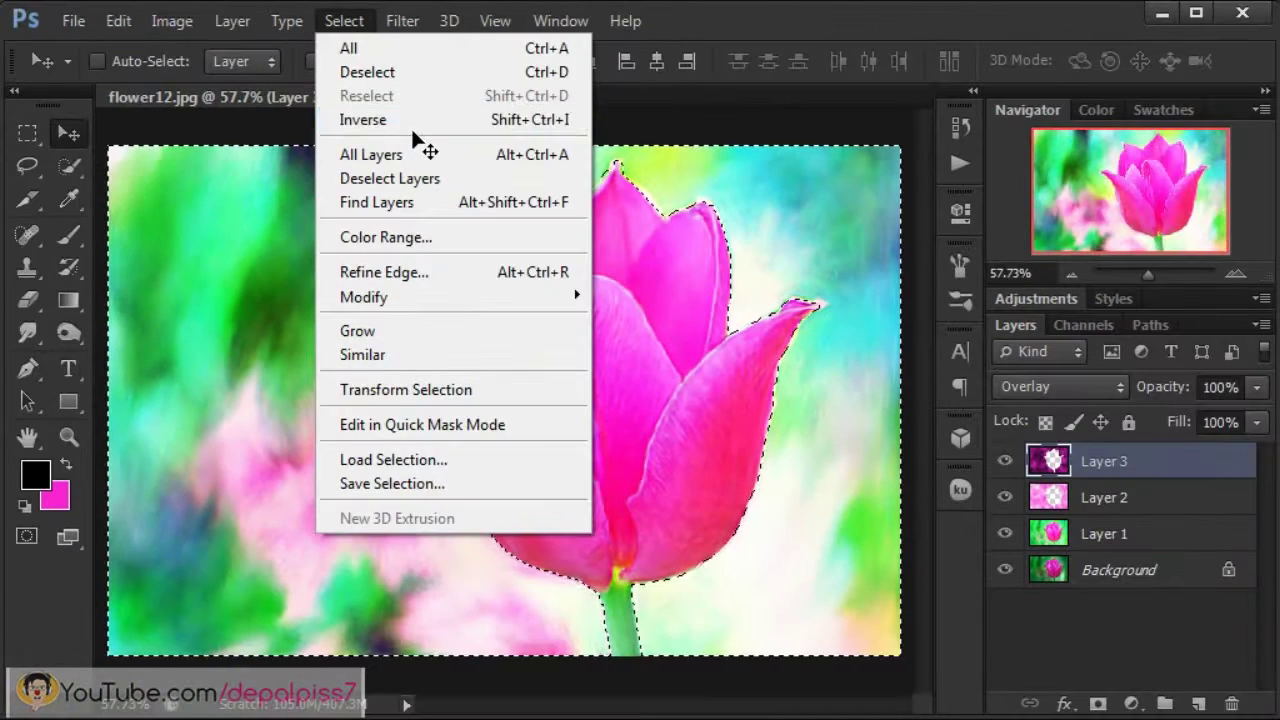
left_click(413, 122)
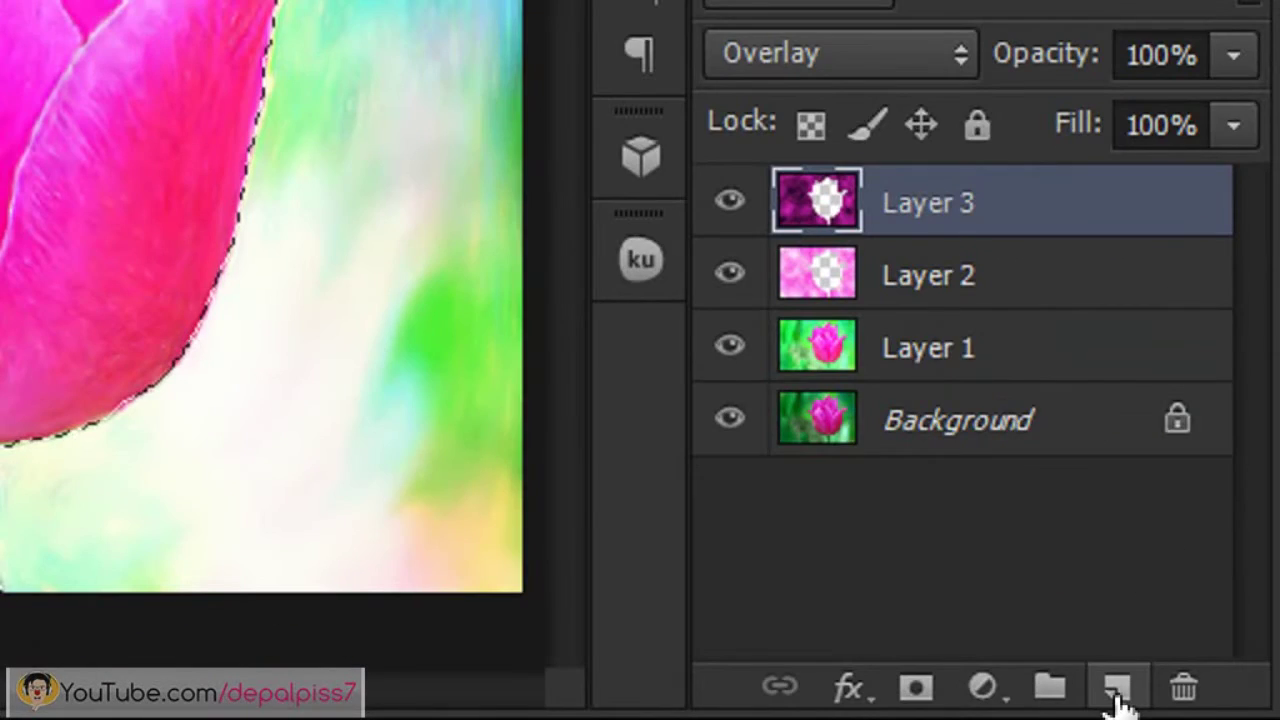
left_click(1198, 704)
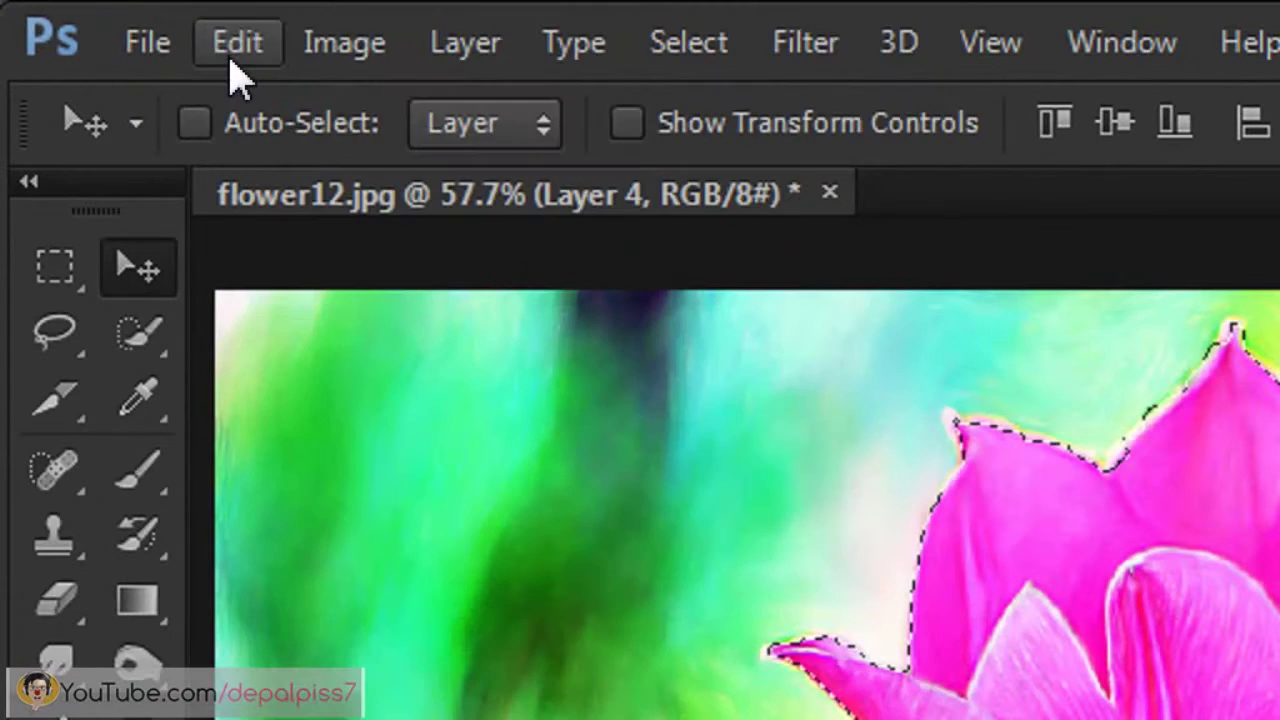
Fill the tulip-shaped selection on Layer 4 with White.
left_click(232, 60)
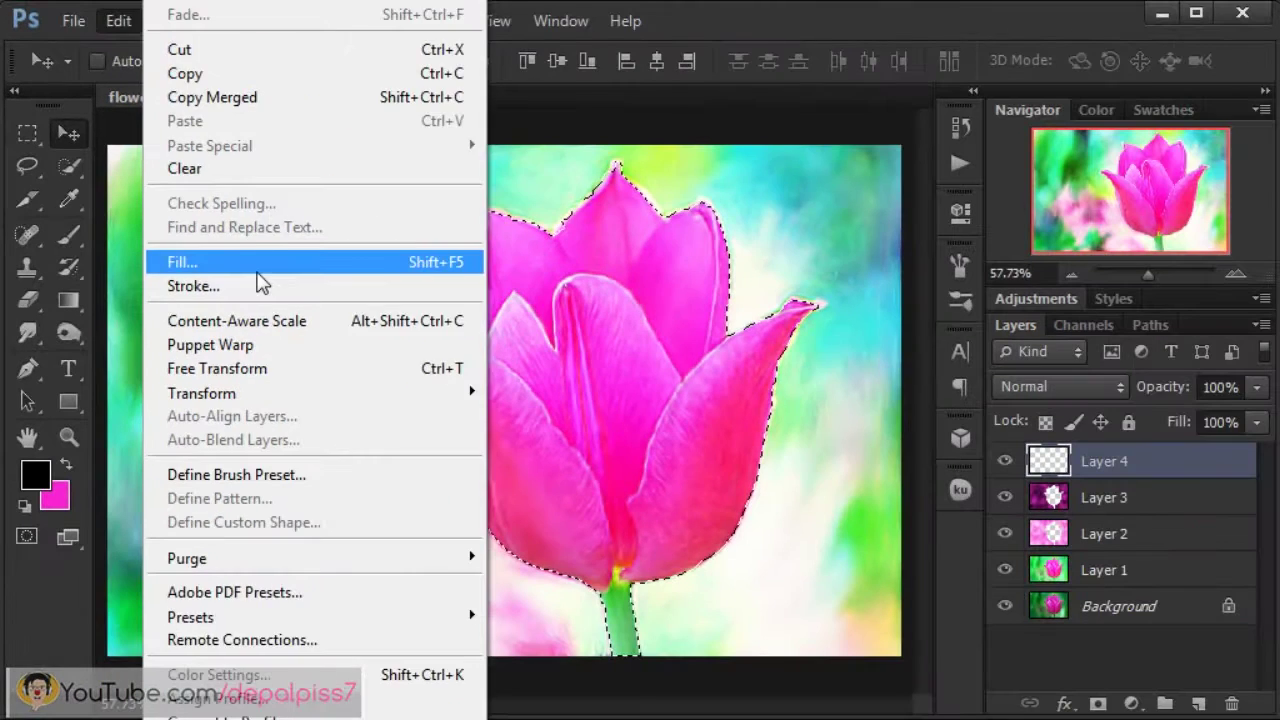
left_click(515, 470)
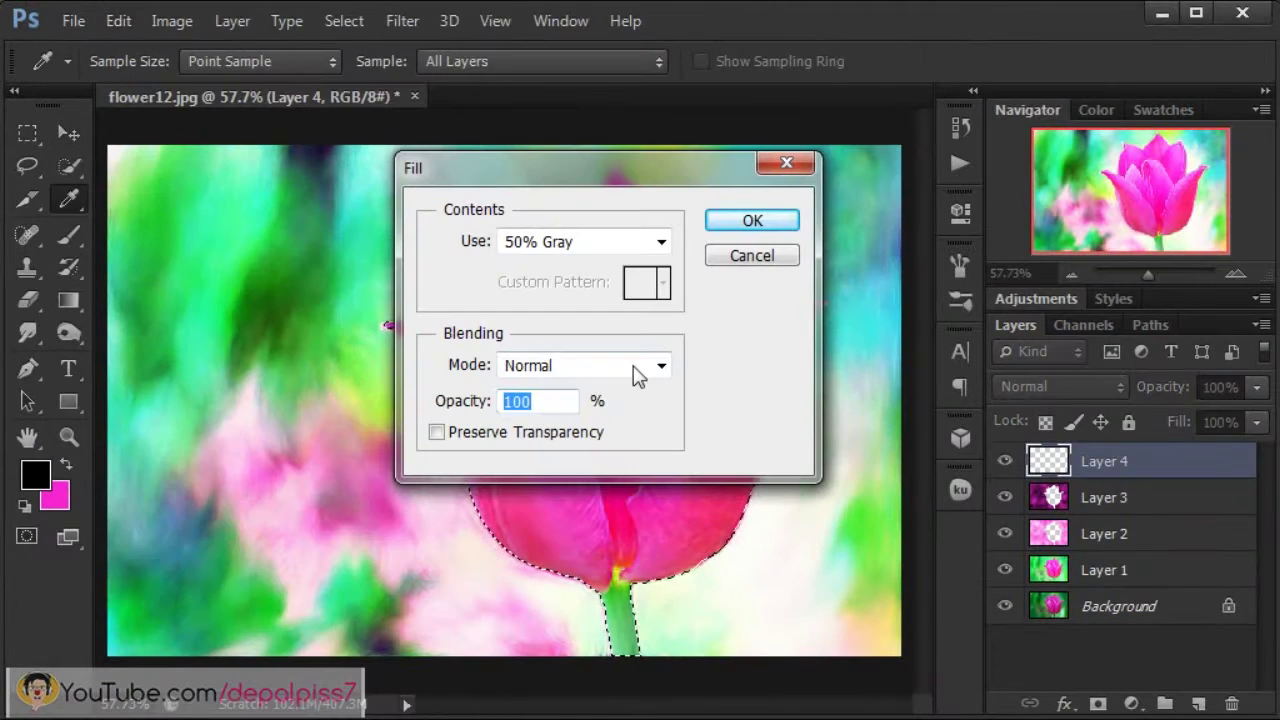
left_click(659, 241)
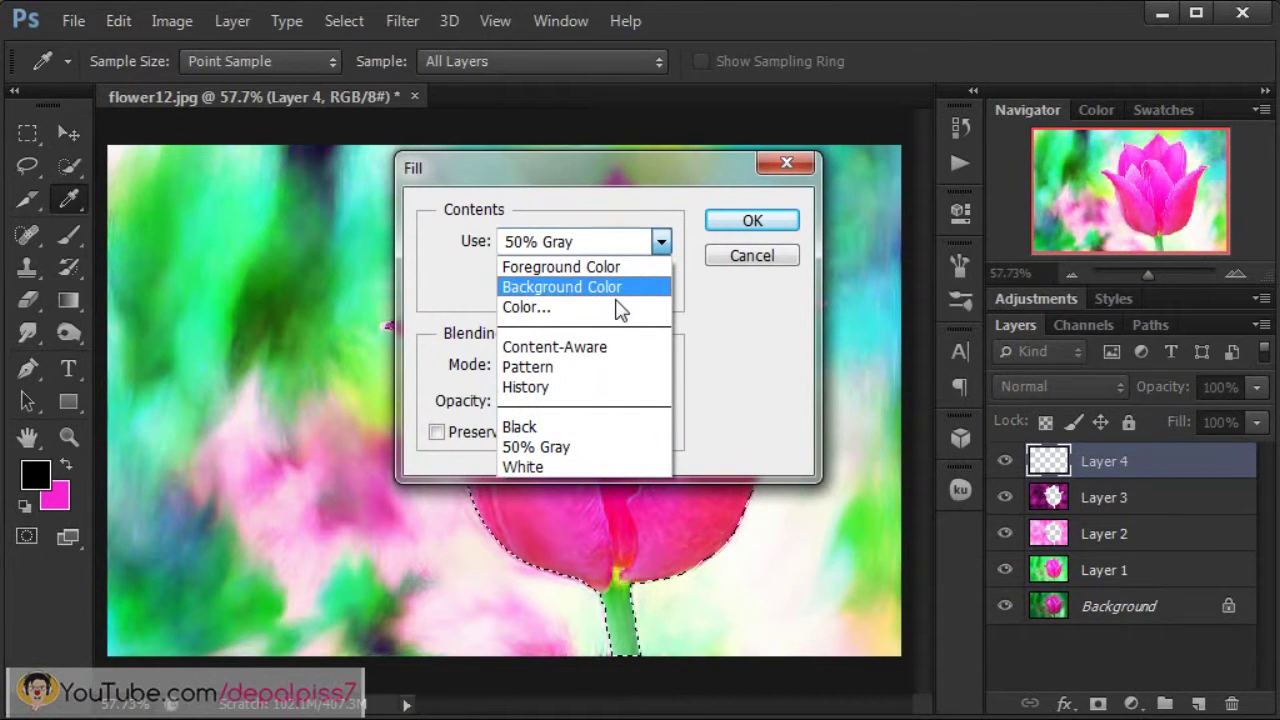
left_click(604, 468)
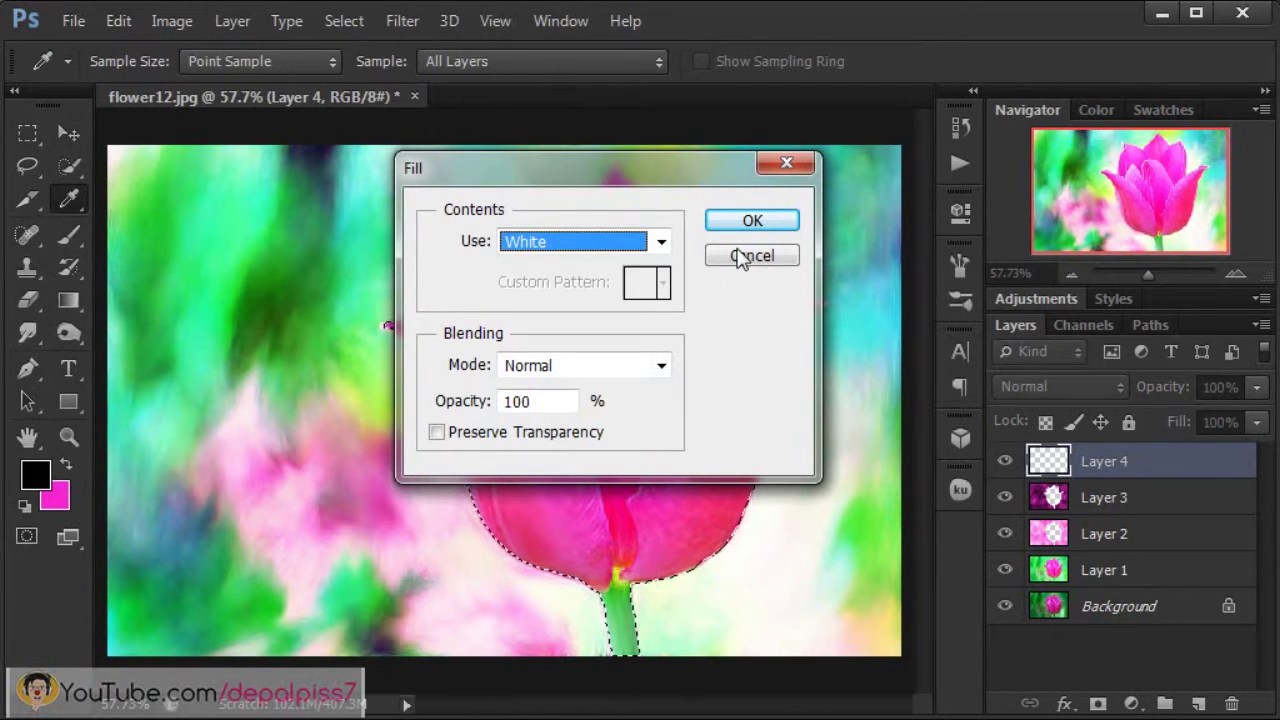
left_click(757, 227)
key("v")
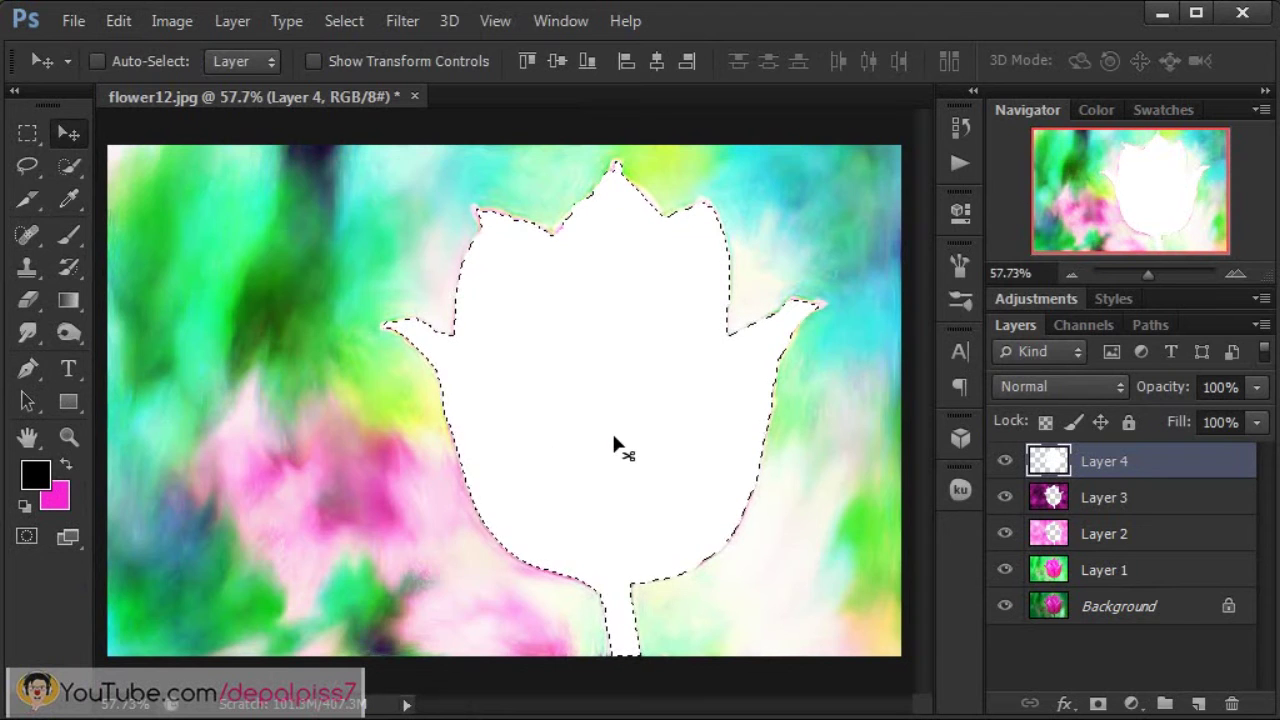
Deselect the tulip and set Layer 4 to Overlay blend mode at 30% opacity.
key("ctrl+d")
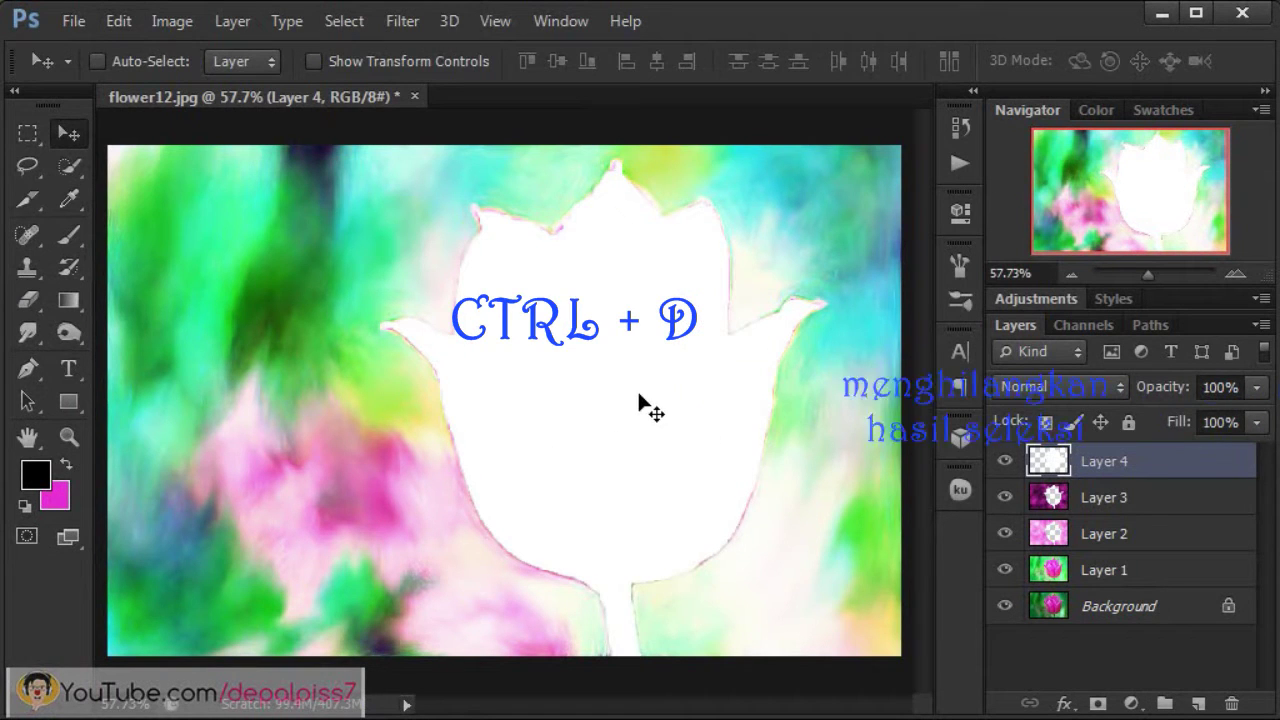
left_click(1063, 386)
left_click(1056, 217)
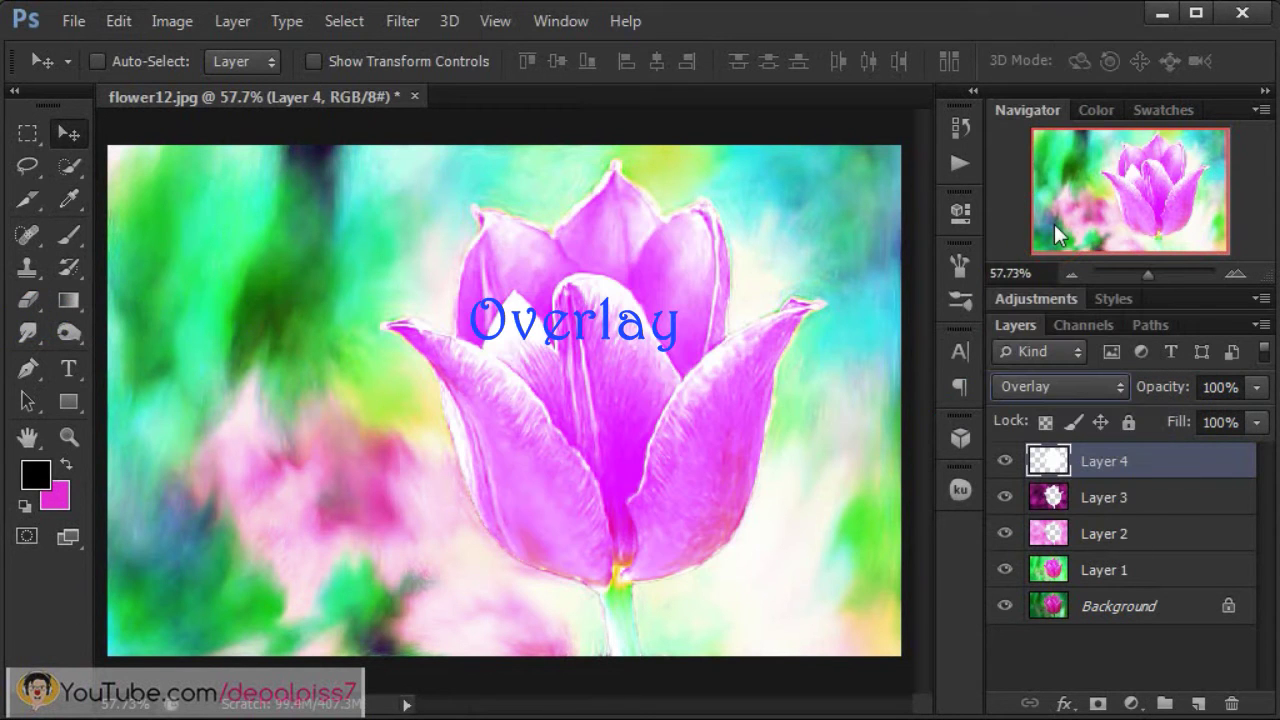
left_click(1258, 390)
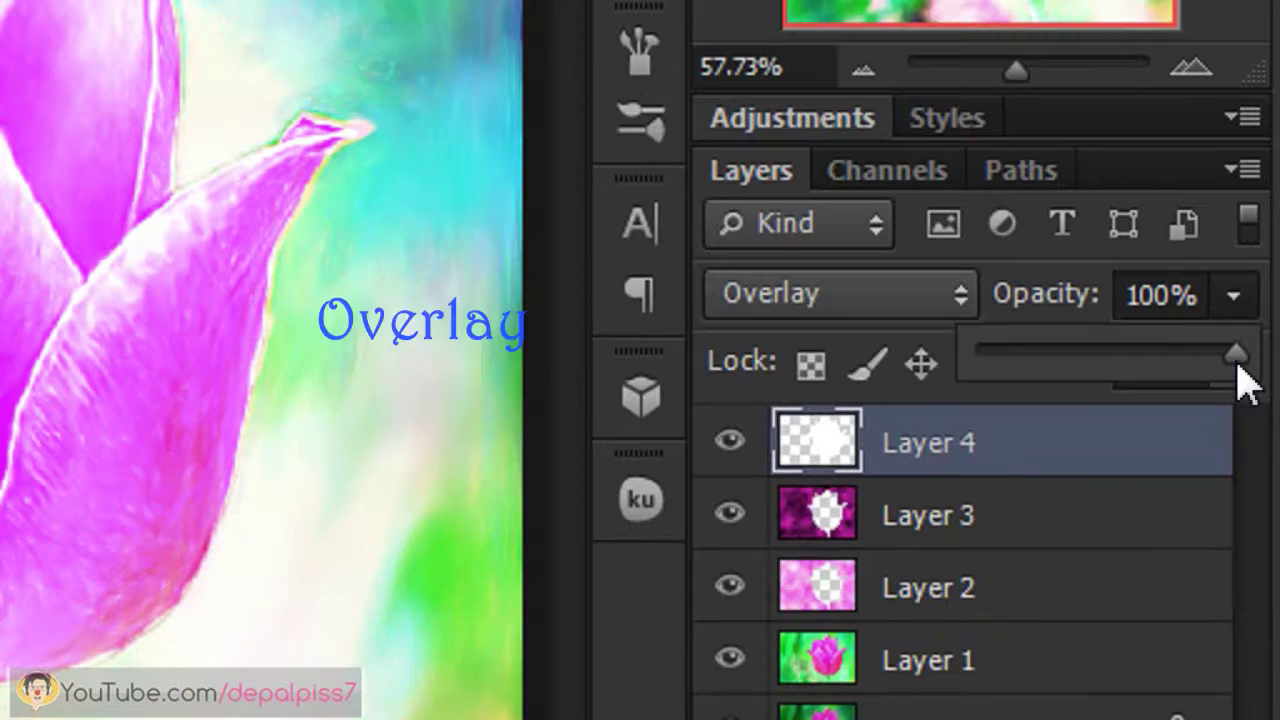
left_click_drag(1258, 420, 1220, 420)
left_click_drag(1158, 365, 1059, 376)
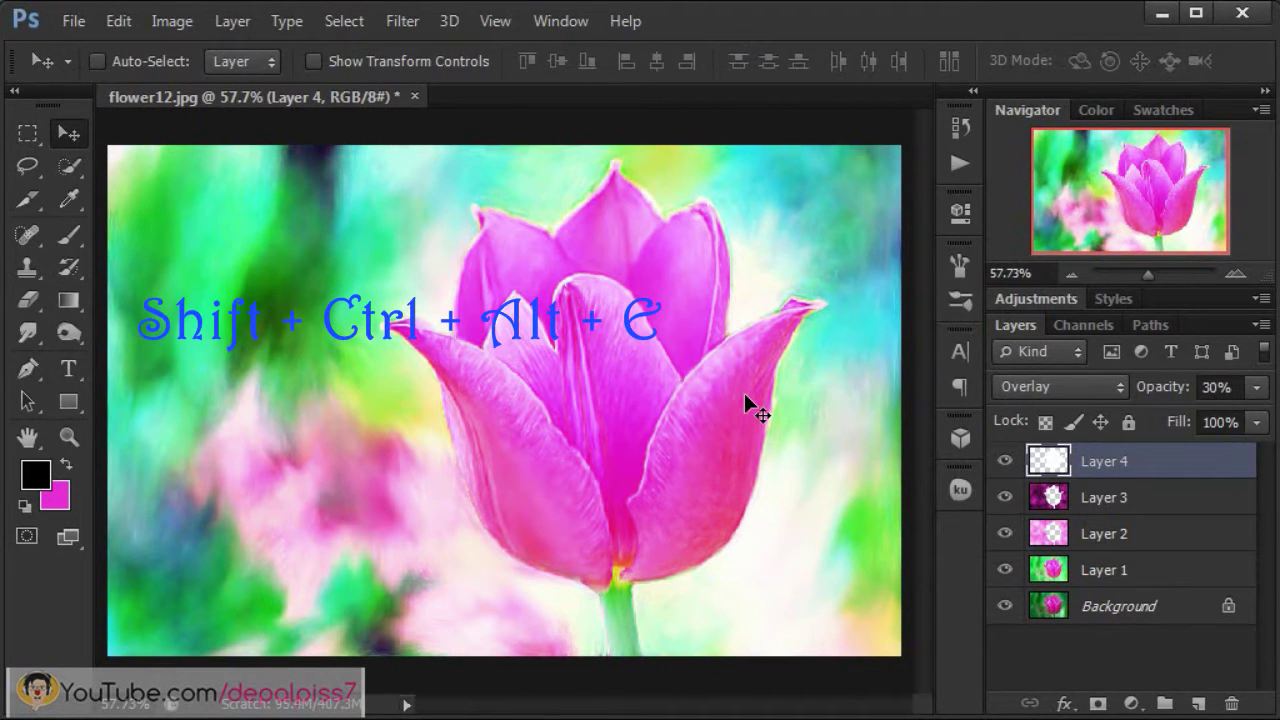
Stamp visible layers into Layer 5 and apply Smart Blur with radius 3.0, threshold 25.0, quality Low.
key("shift+ctrl+alt+e")
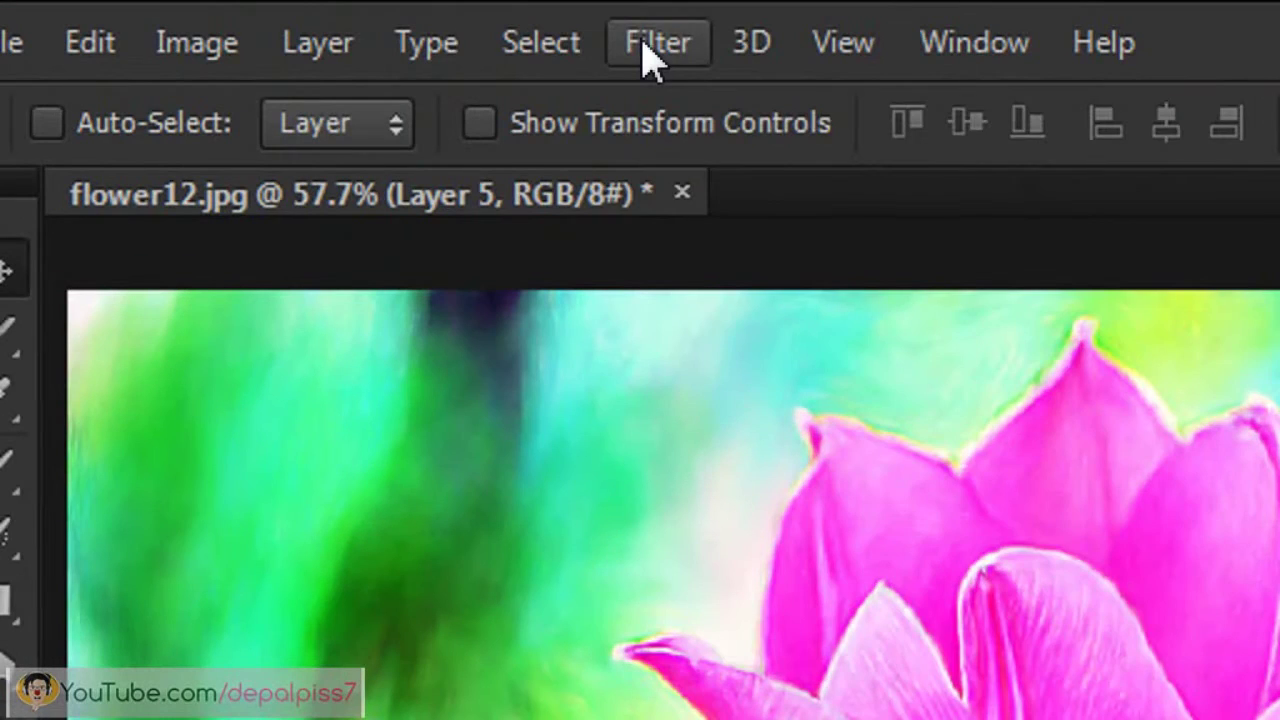
left_click(399, 24)
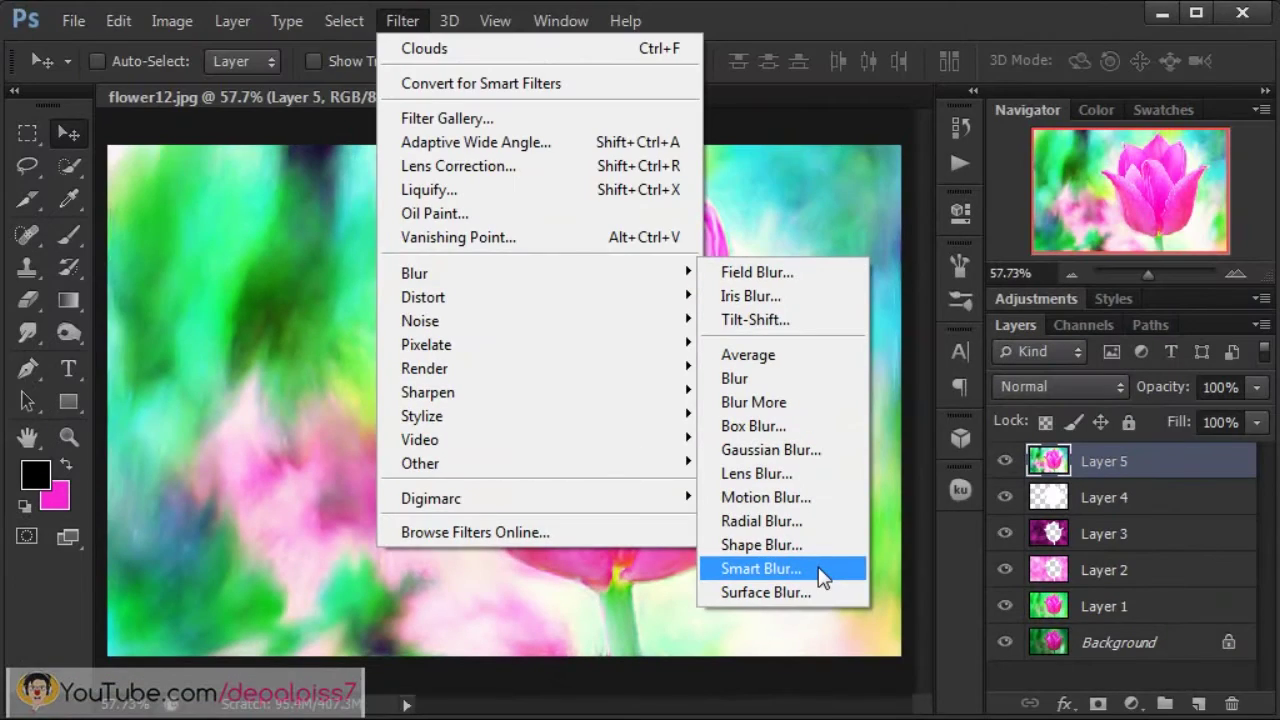
left_click(820, 574)
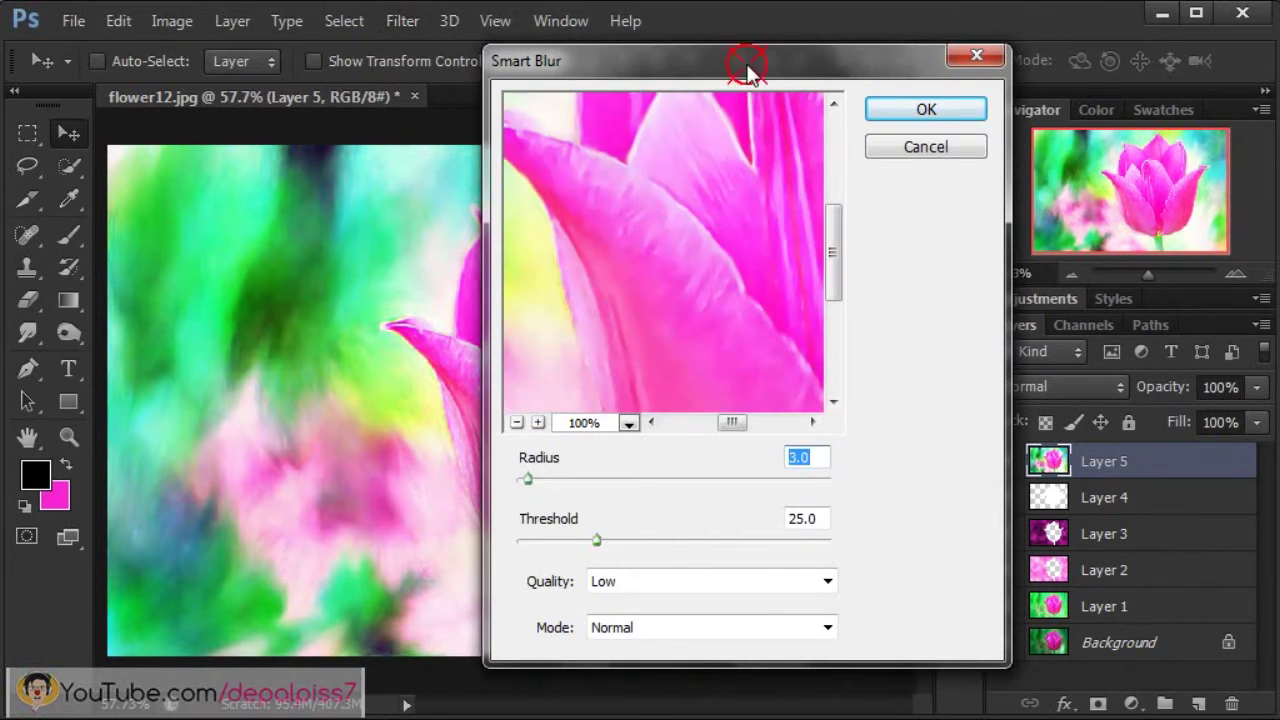
left_click_drag(748, 71, 669, 57)
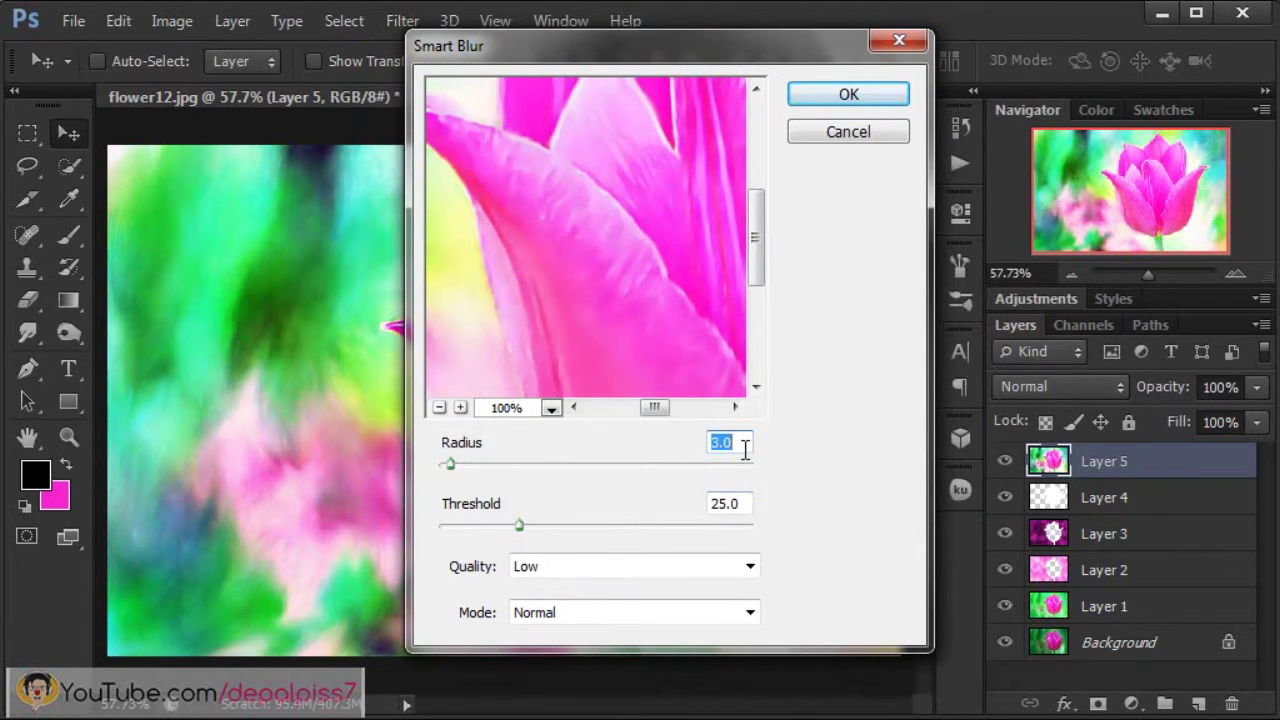
left_click(743, 449)
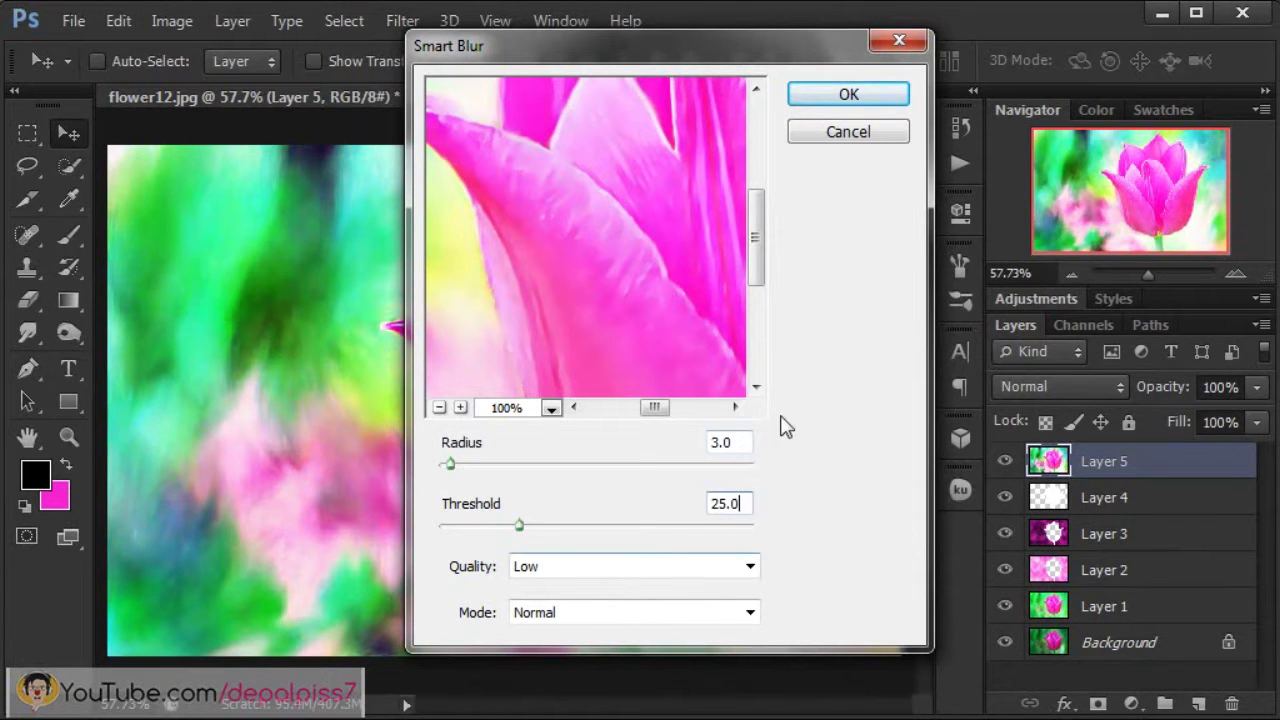
left_click(880, 100)
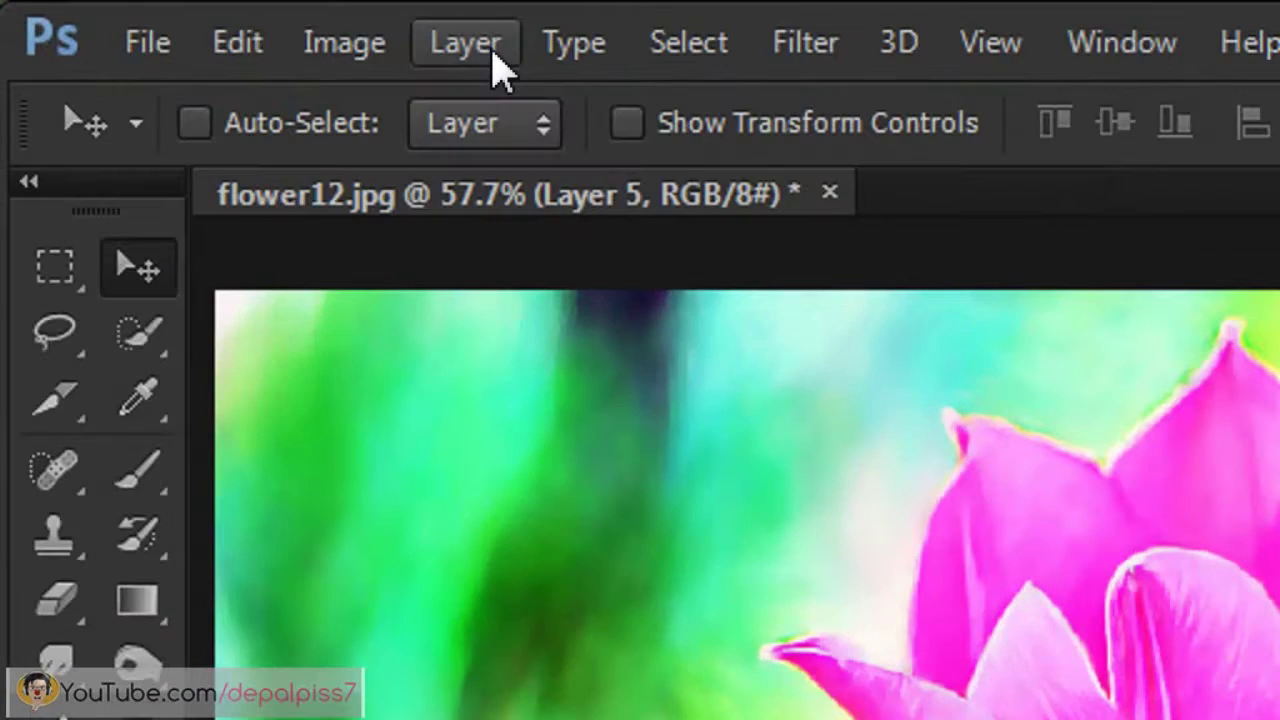
Add a new Hue/Saturation 1 adjustment layer.
left_click(470, 45)
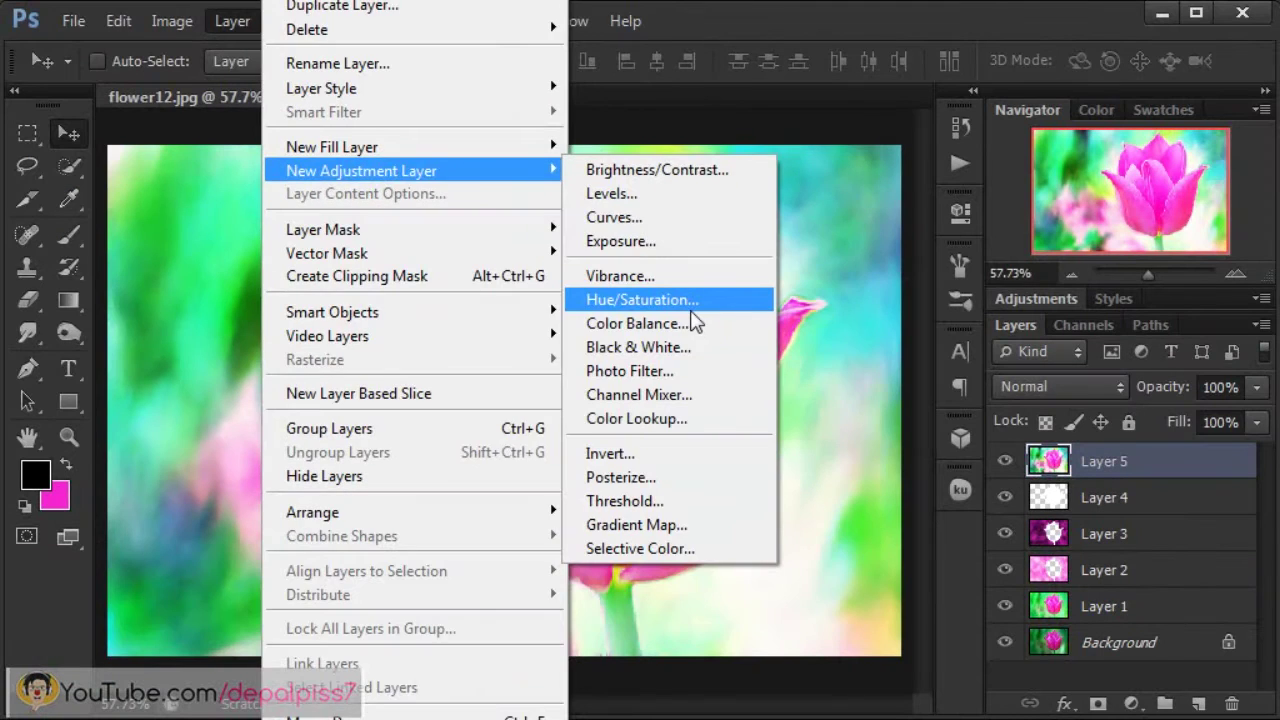
left_click(690, 308)
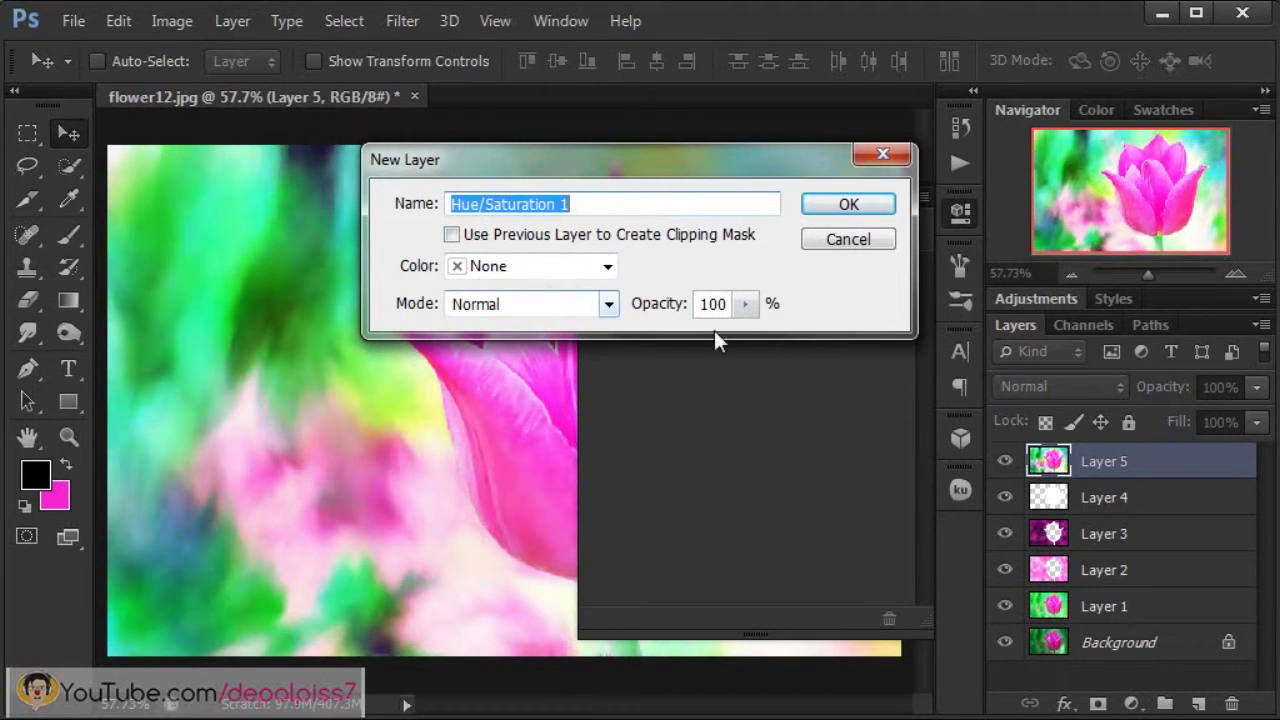
left_click(862, 209)
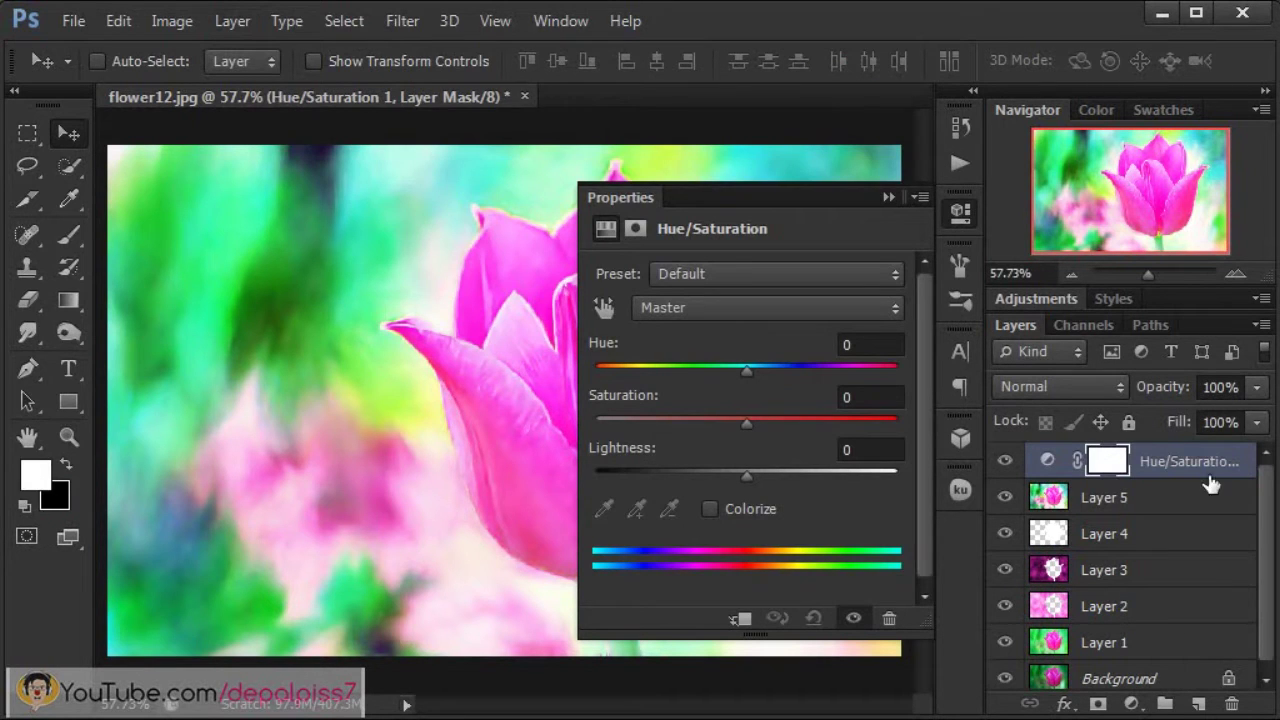
Colorize it with Hue 215 and Saturation 25, tinting the whole image blue.
left_click(1047, 460)
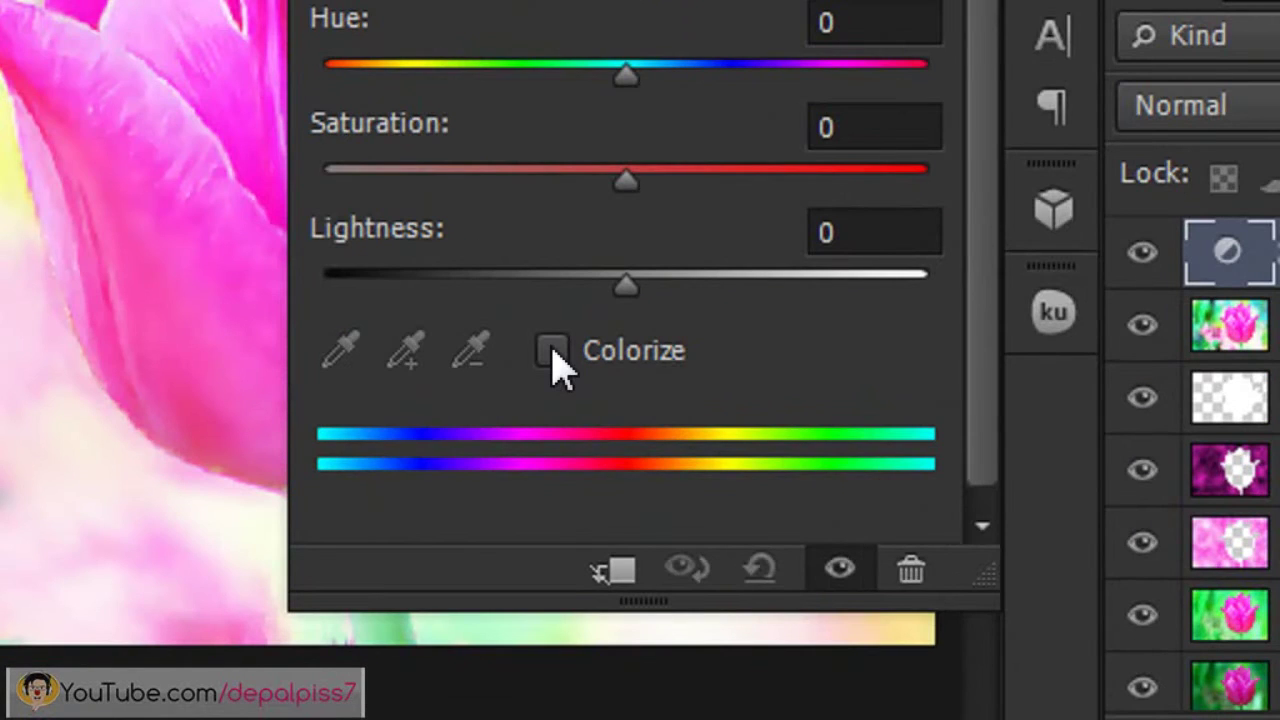
left_click(552, 351)
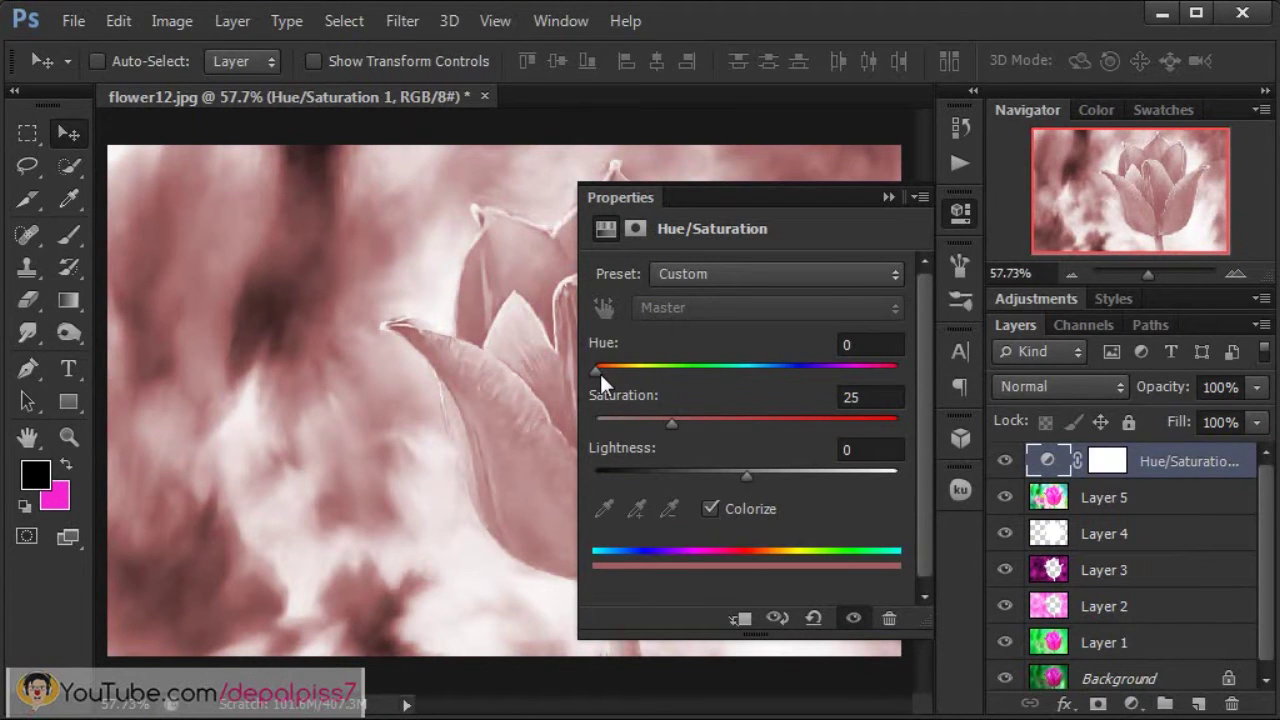
left_click_drag(600, 372, 692, 372)
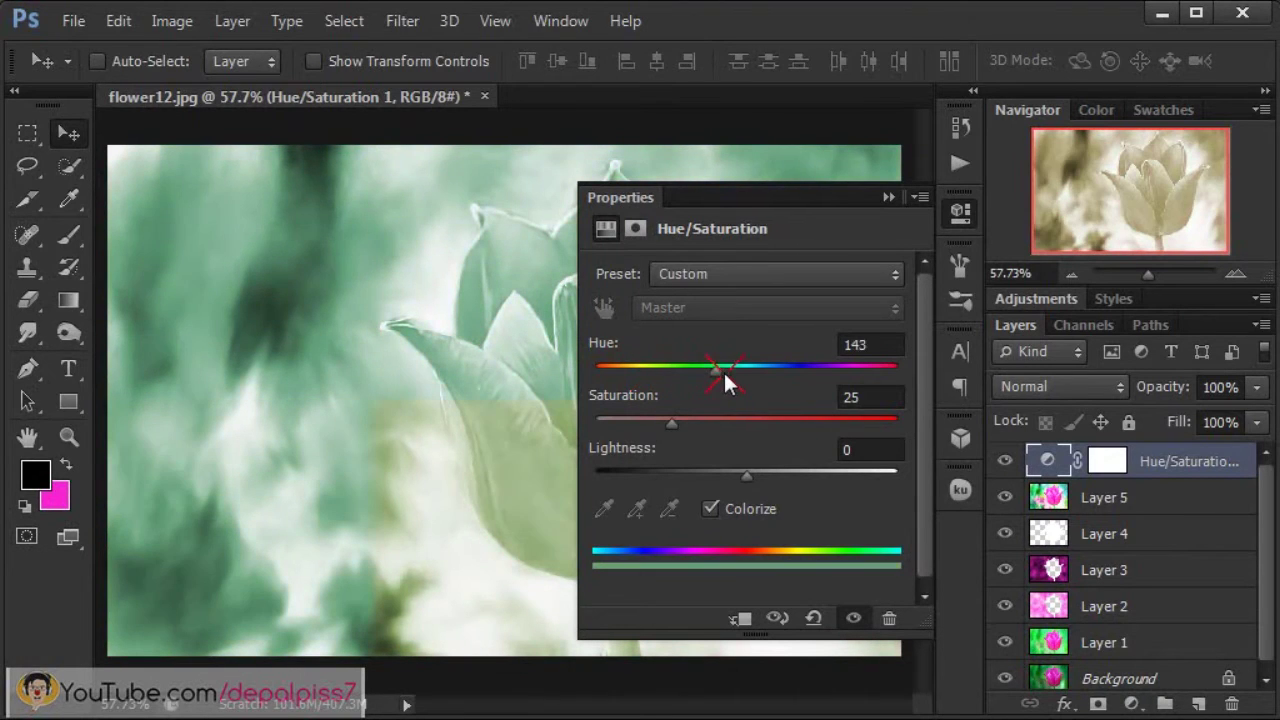
left_click_drag(691, 370, 775, 370)
left_click(879, 346)
type("5")
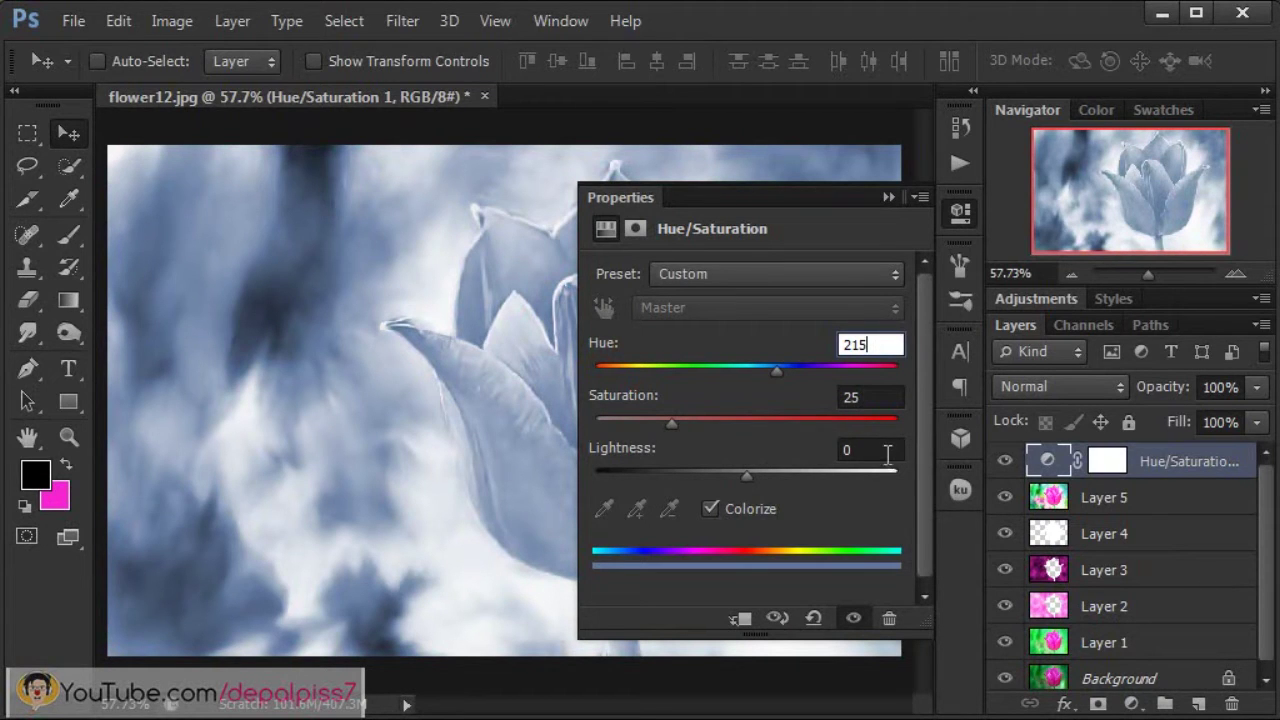
left_click(887, 197)
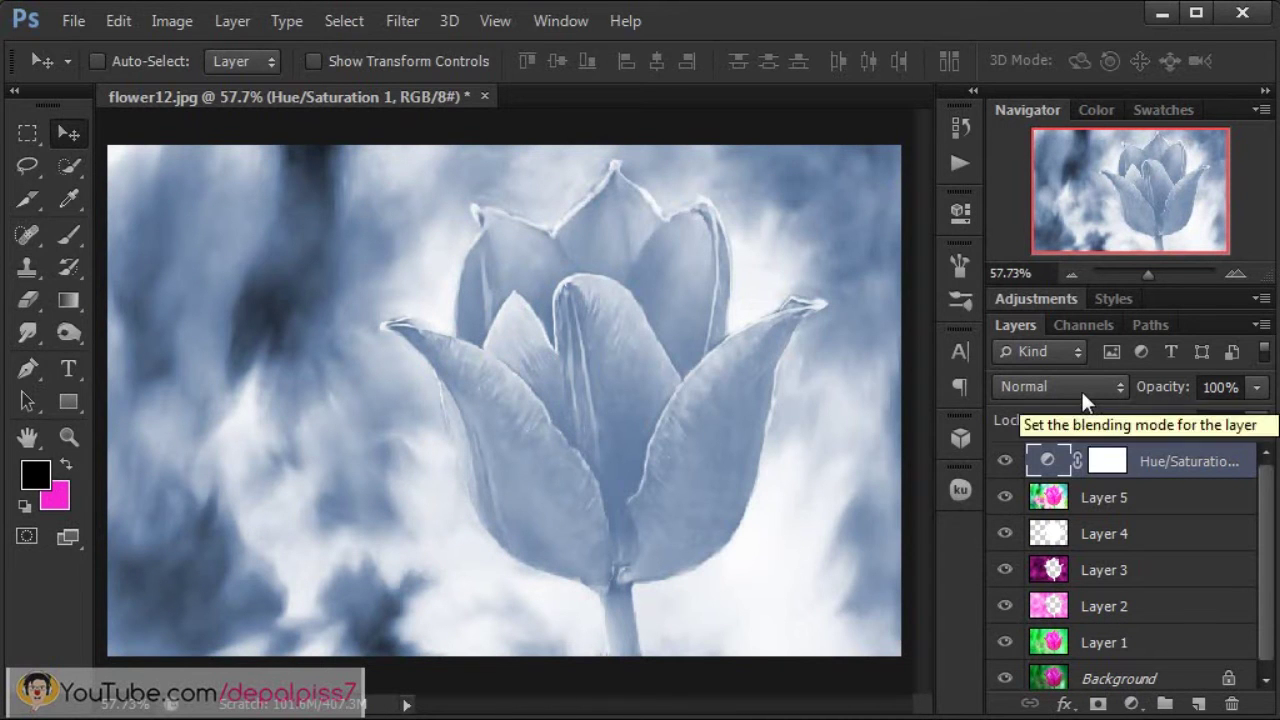
left_click(1083, 390)
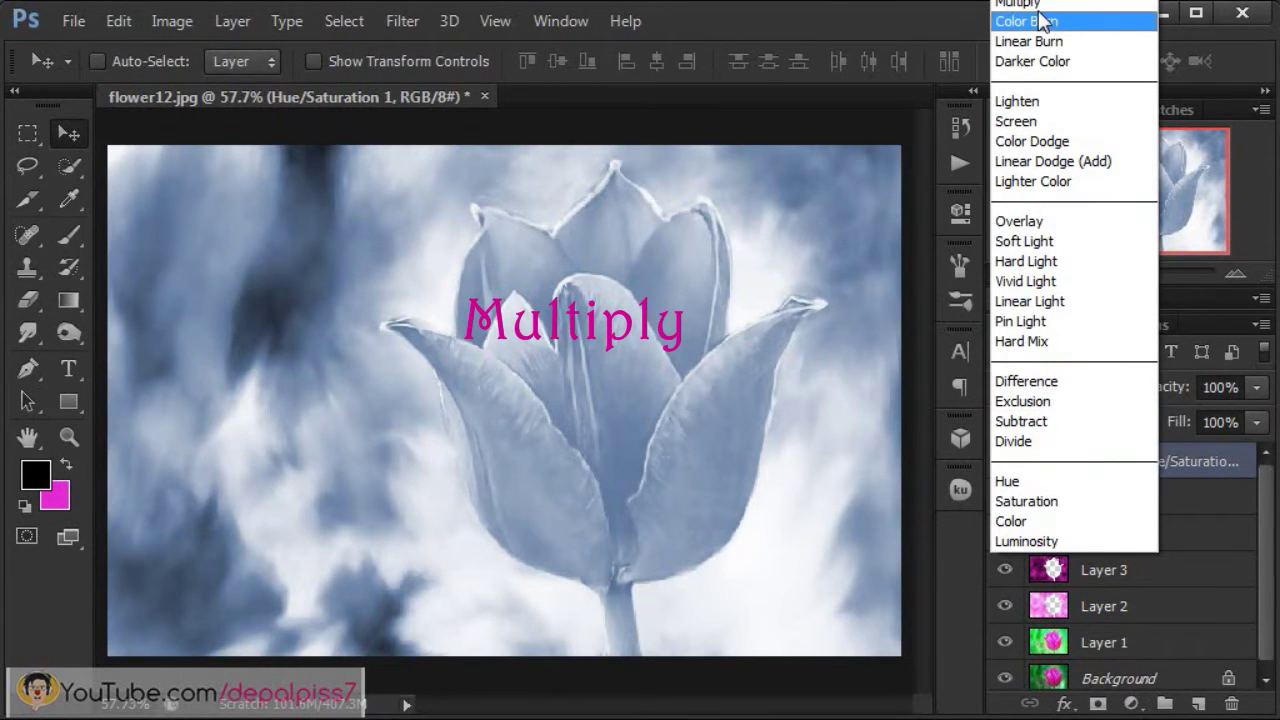
left_click(1086, 118)
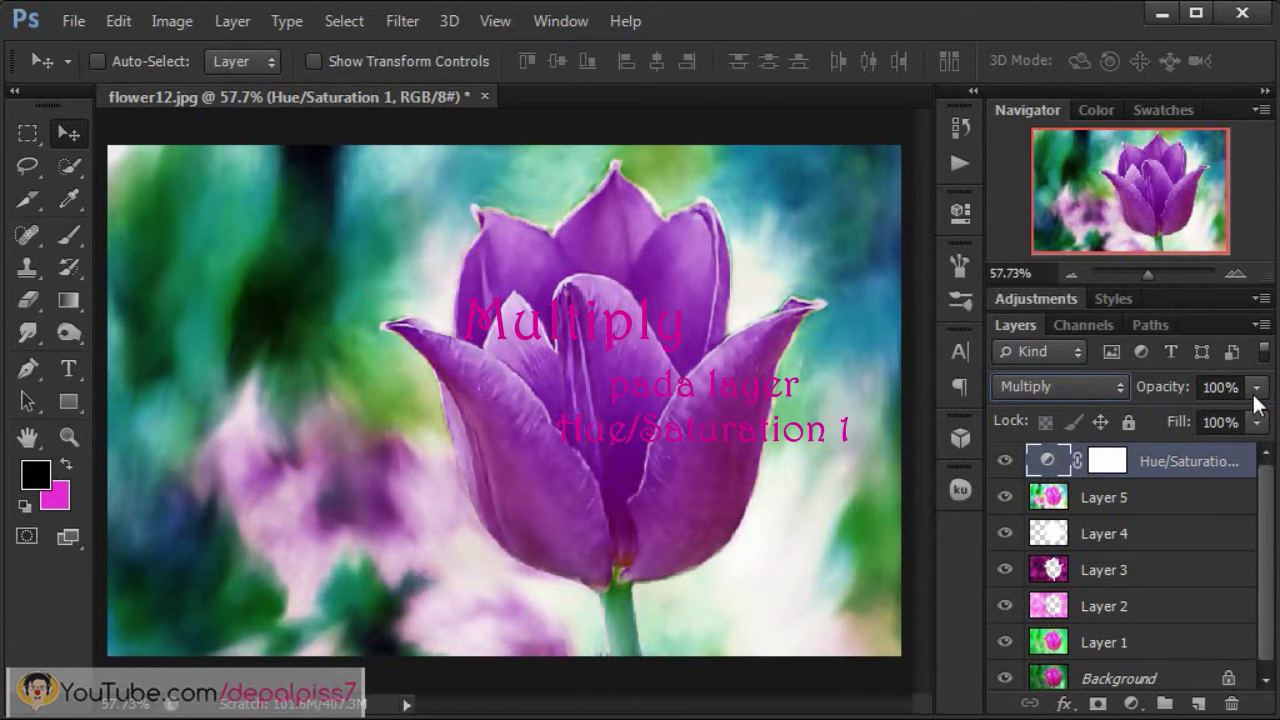
left_click(1256, 398)
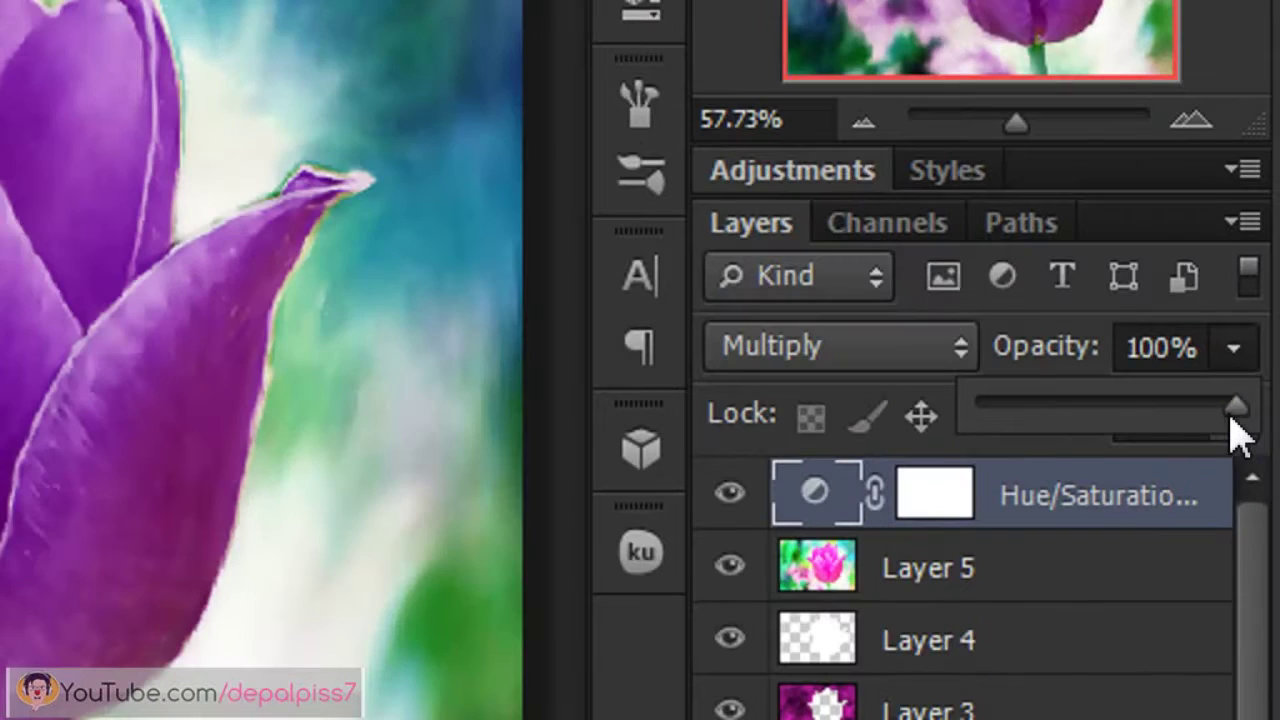
left_click_drag(1255, 415, 1181, 418)
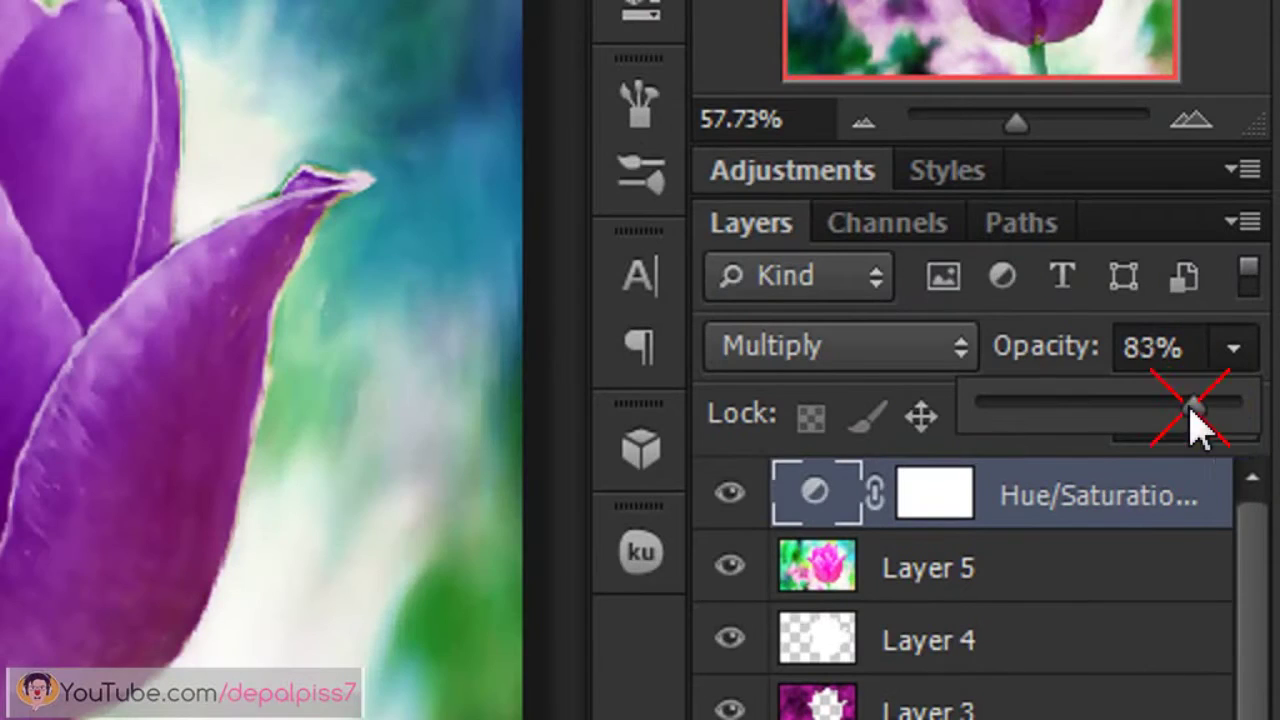
left_click_drag(1088, 440, 1082, 440)
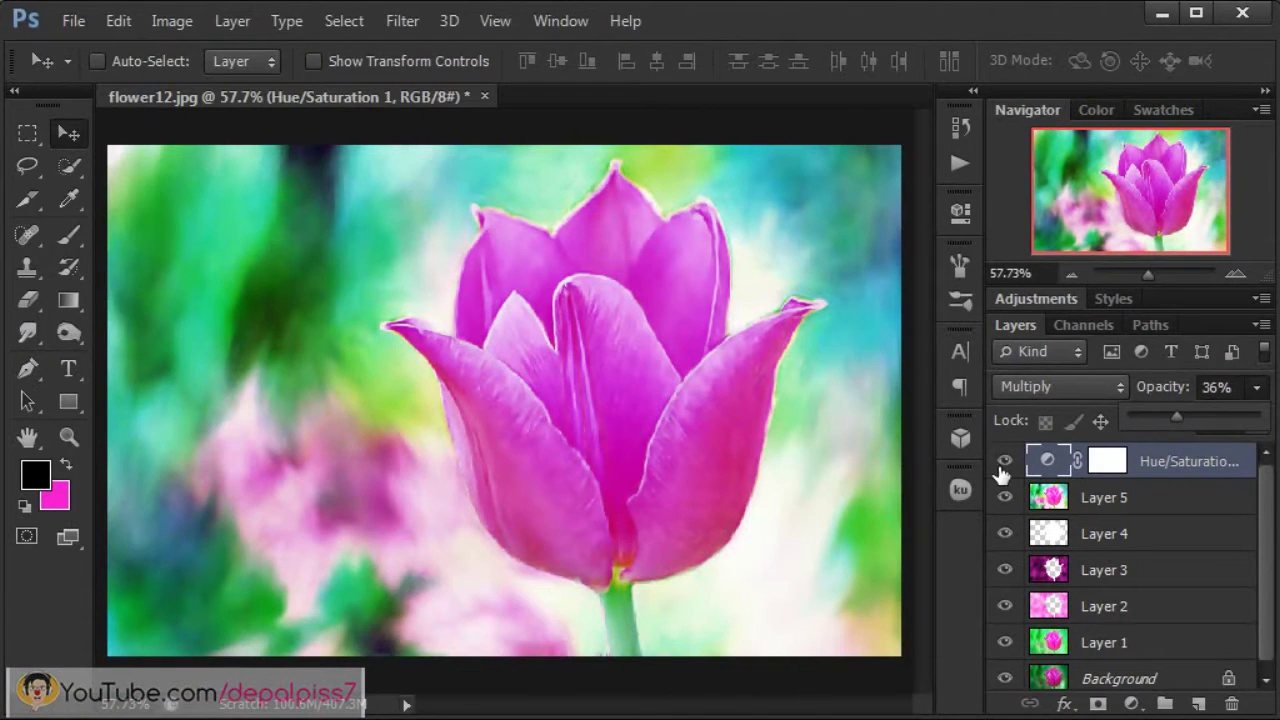
left_click(1004, 466)
left_click(1004, 466)
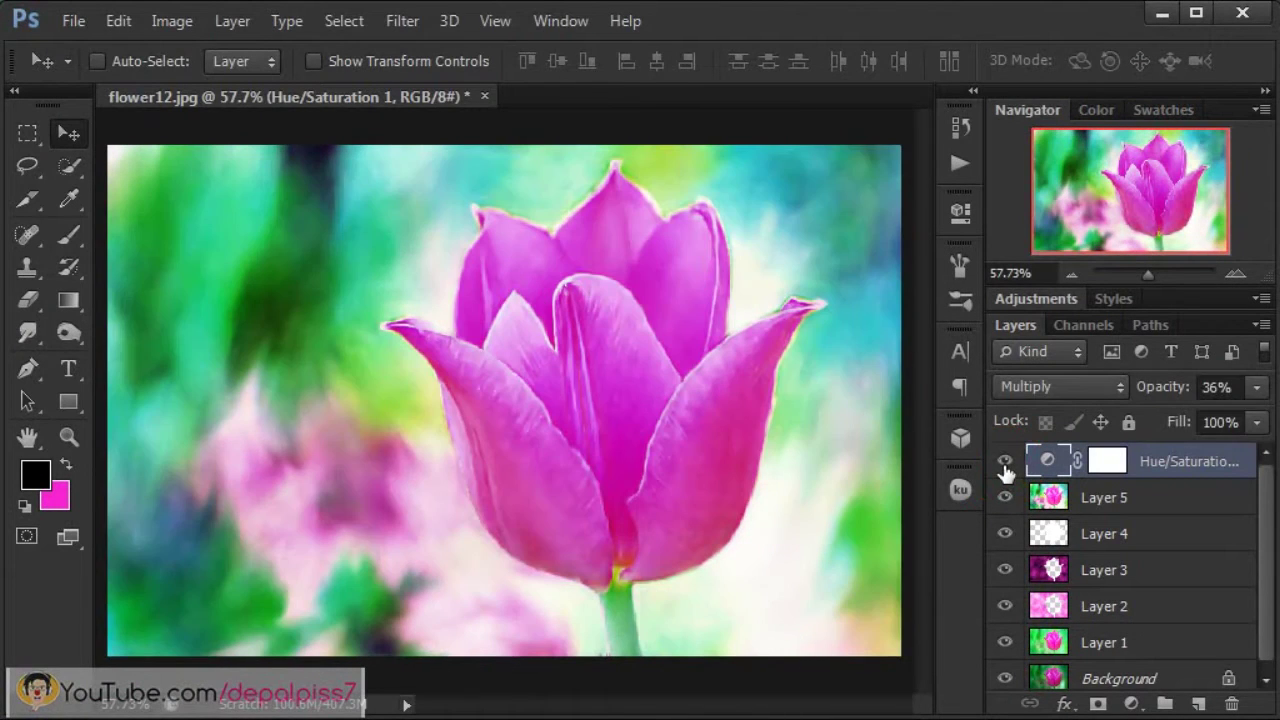
left_click(1004, 462)
left_click(1004, 464)
left_click(1107, 461)
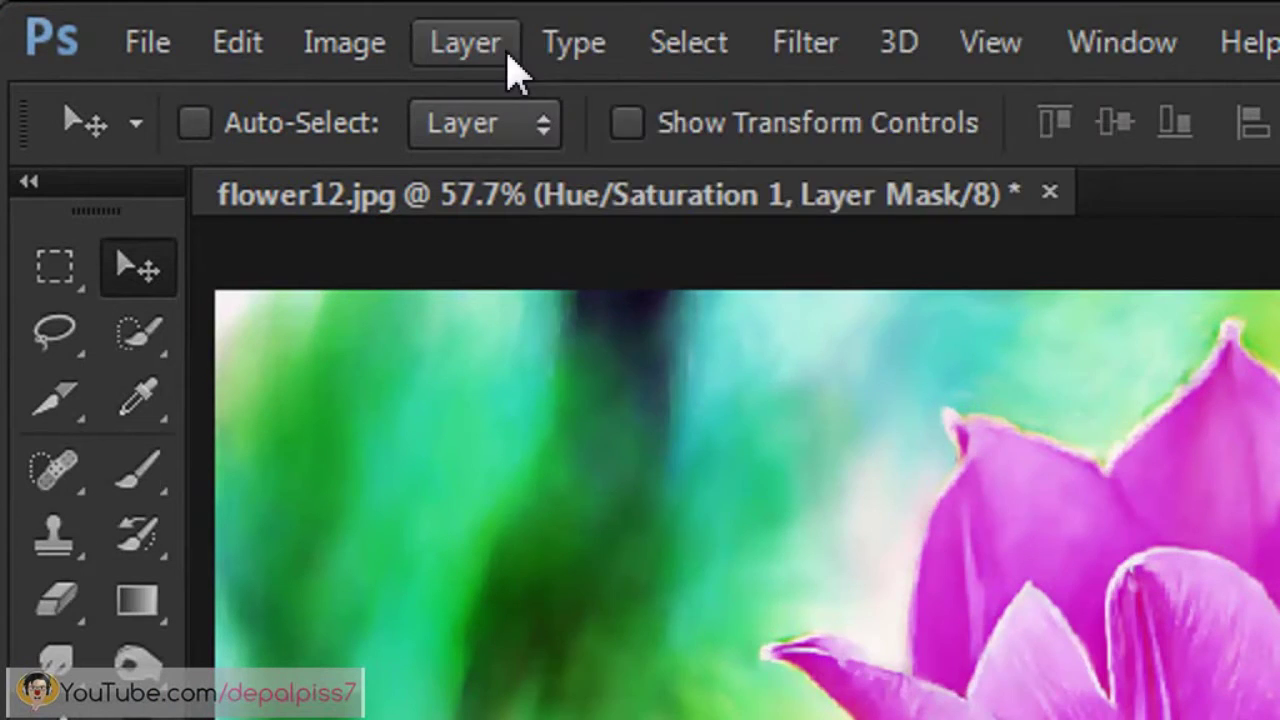
Add a new Channel Mixer 1 adjustment layer.
left_click(254, 22)
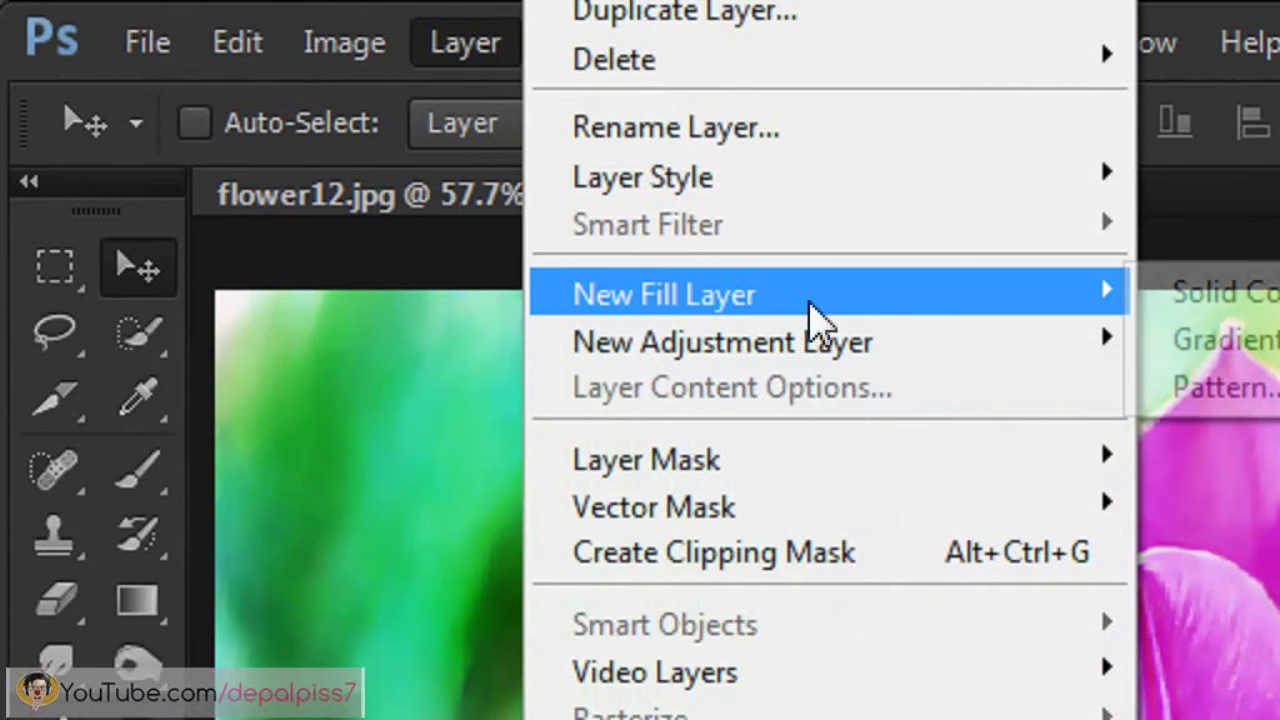
mouse_move(357, 151)
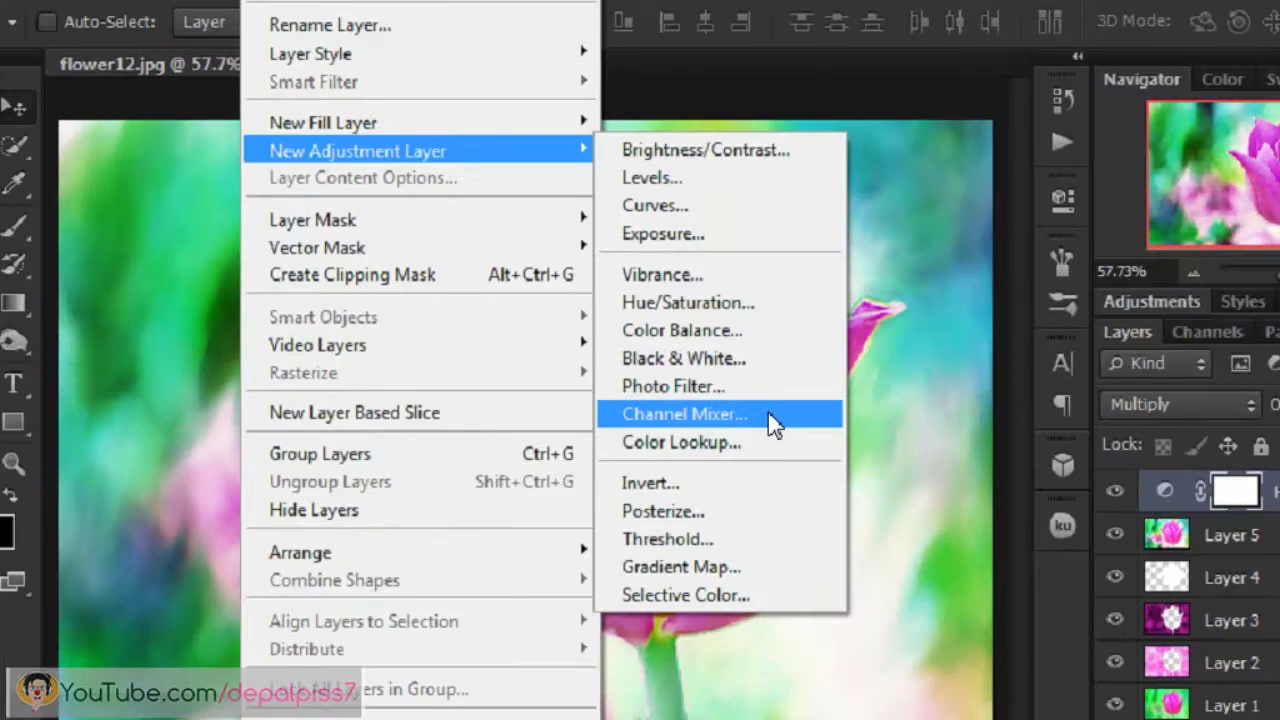
left_click(770, 415)
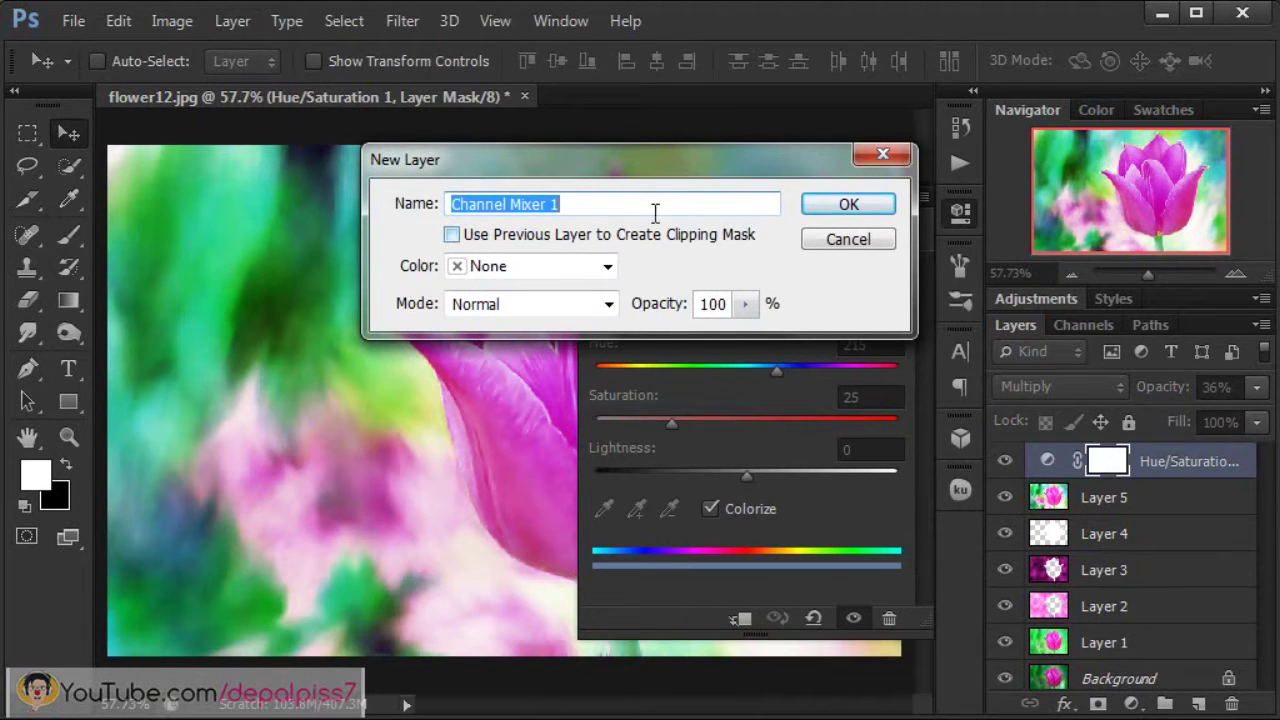
left_click(852, 208)
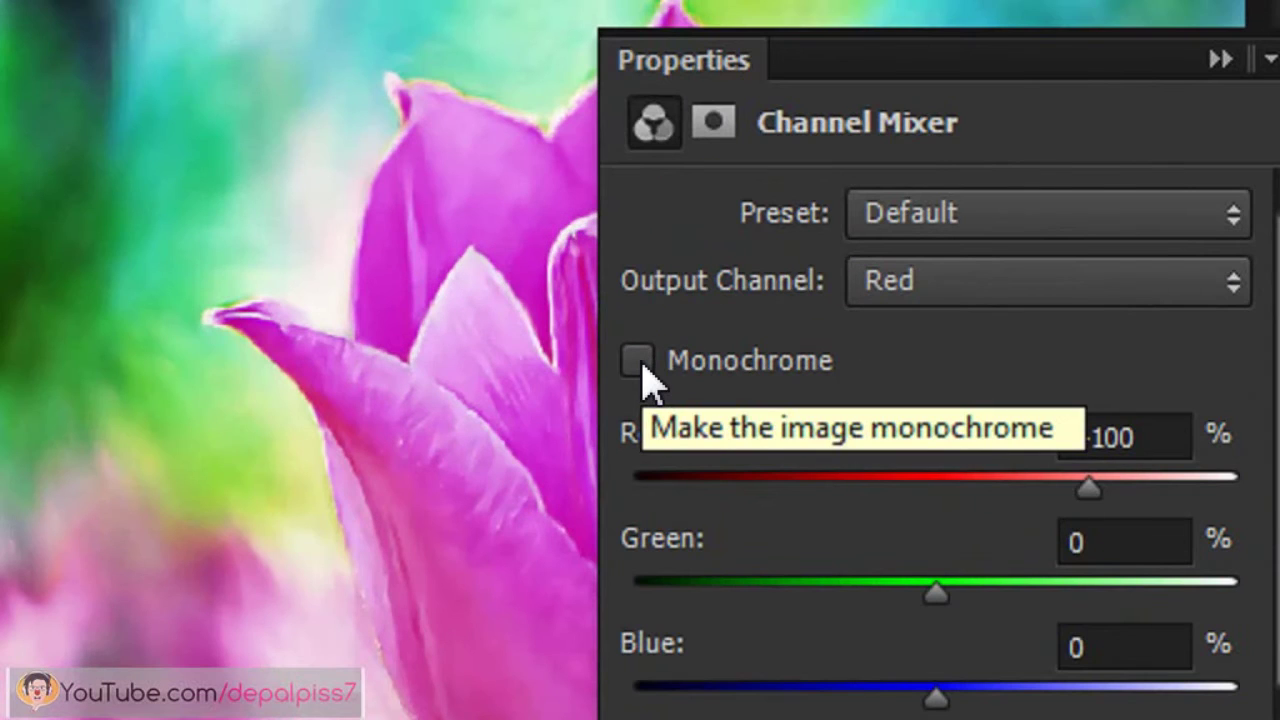
Make the Channel Mixer monochrome with Red 100, Green 0, Blue 0.
left_click(640, 364)
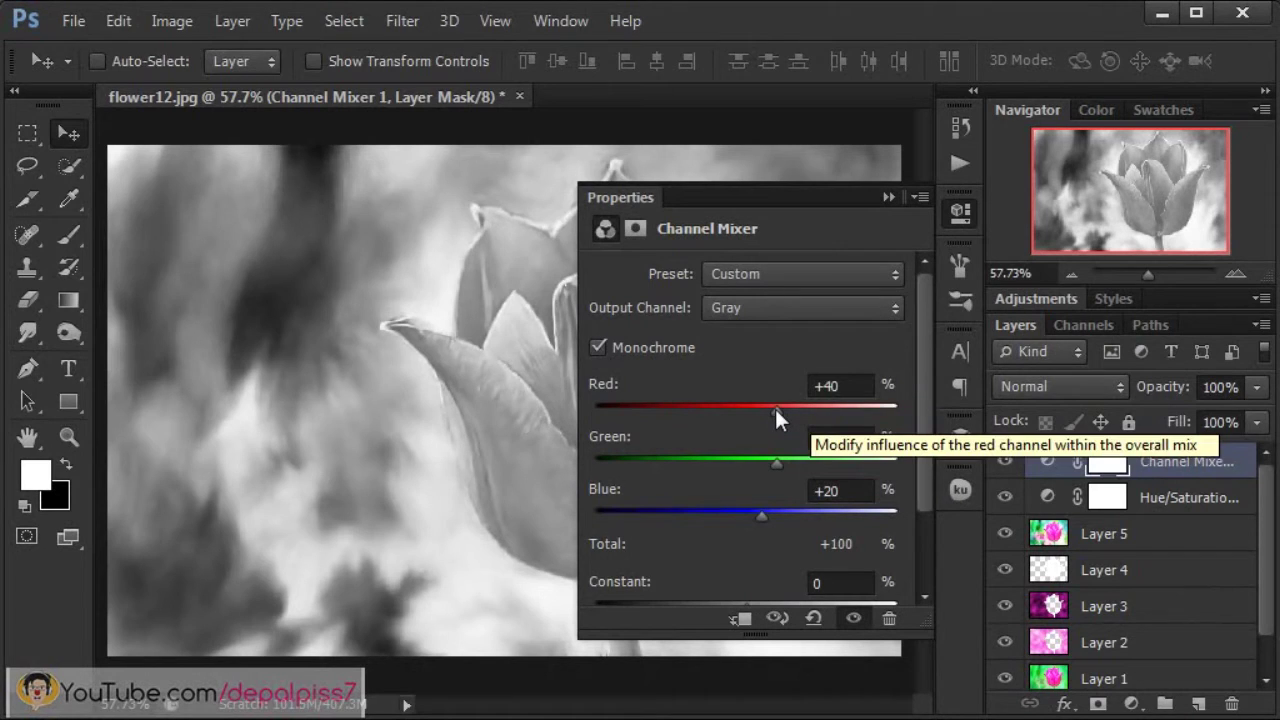
left_click_drag(776, 409, 809, 410)
double_click(845, 388)
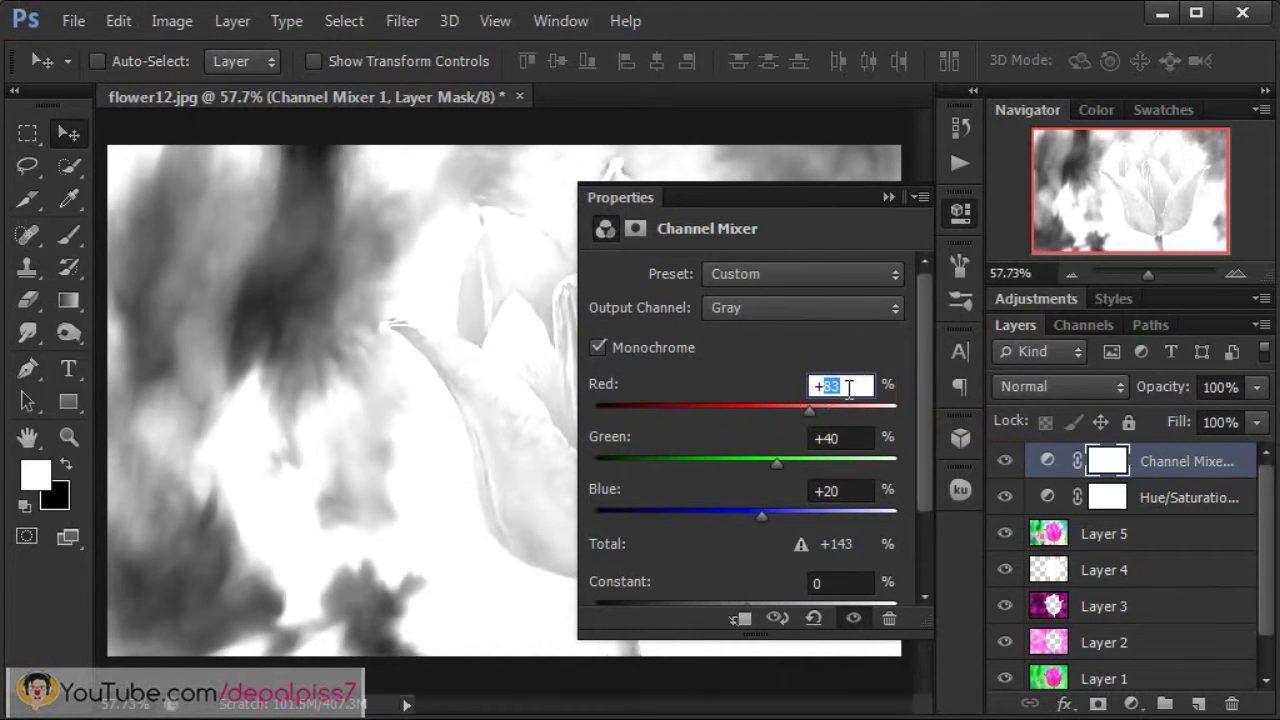
type("100")
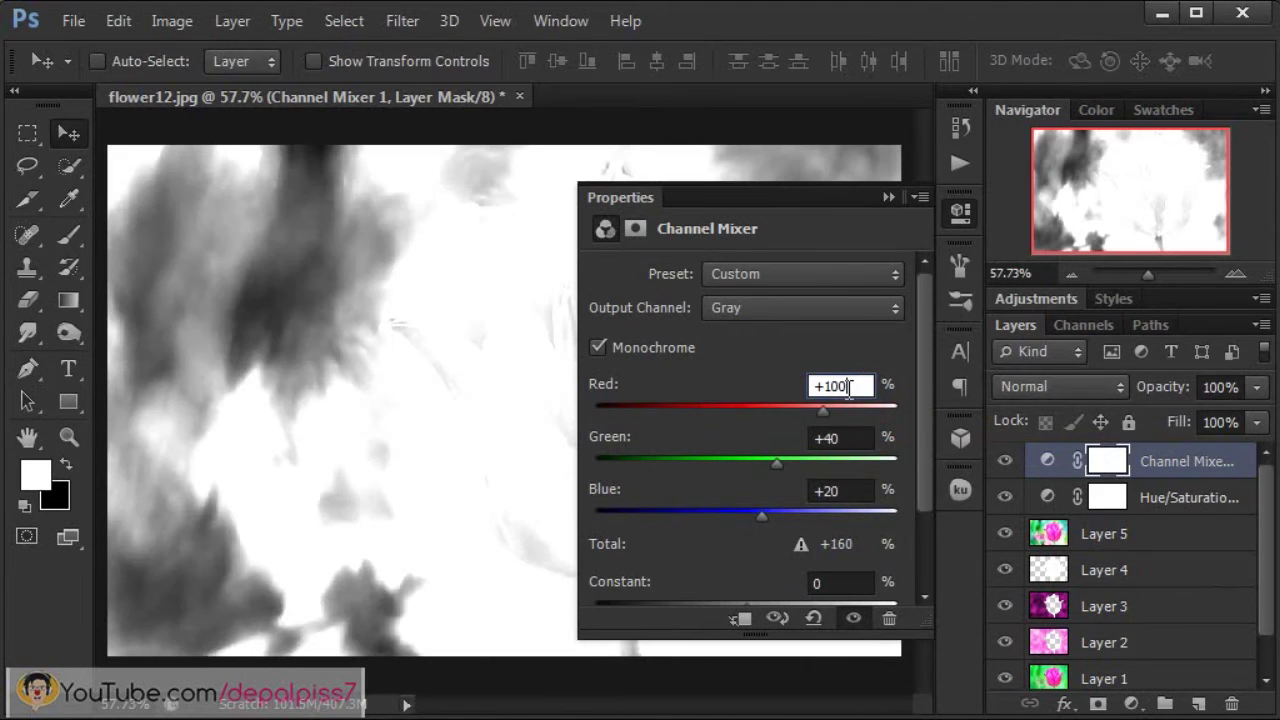
double_click(830, 439)
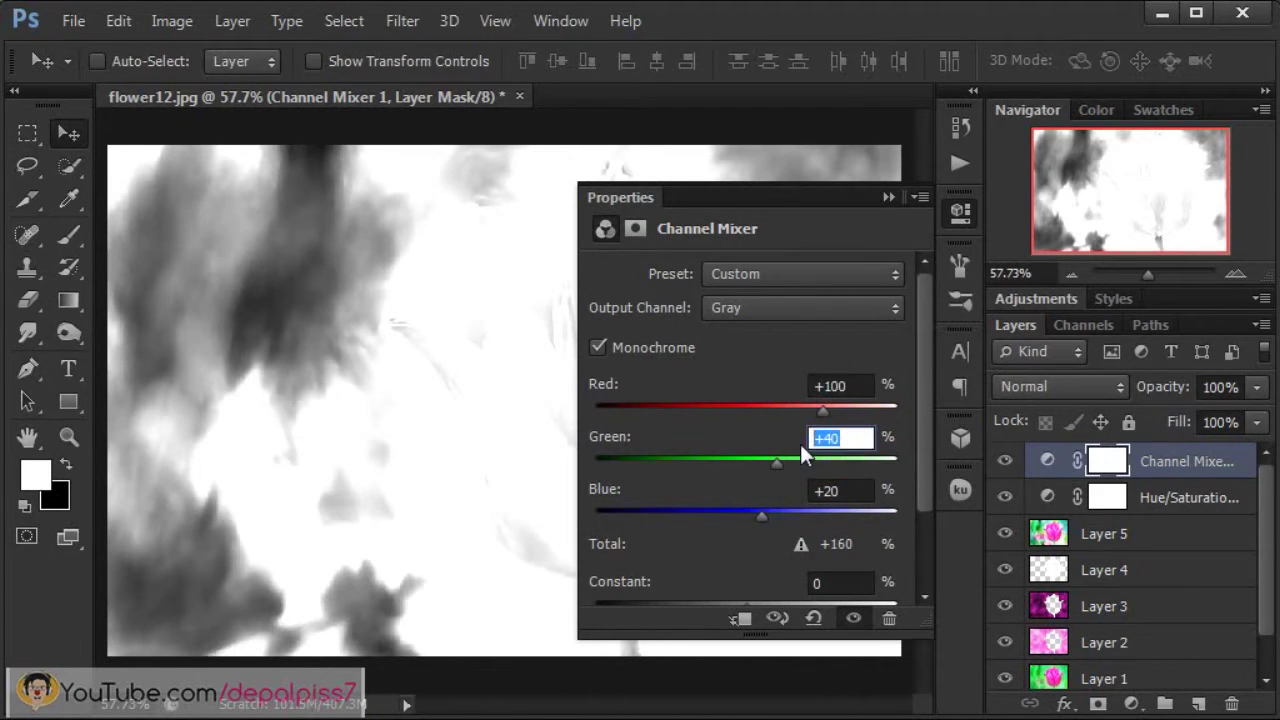
type("0")
left_click(858, 491)
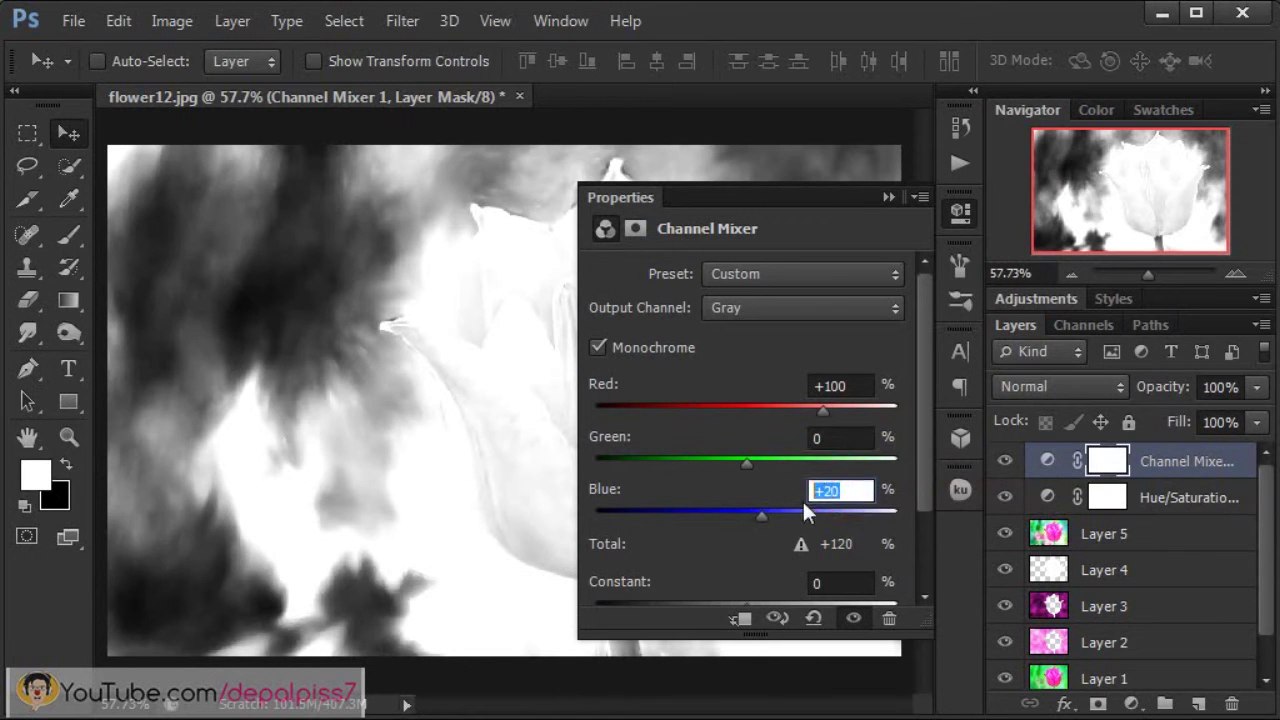
type("0")
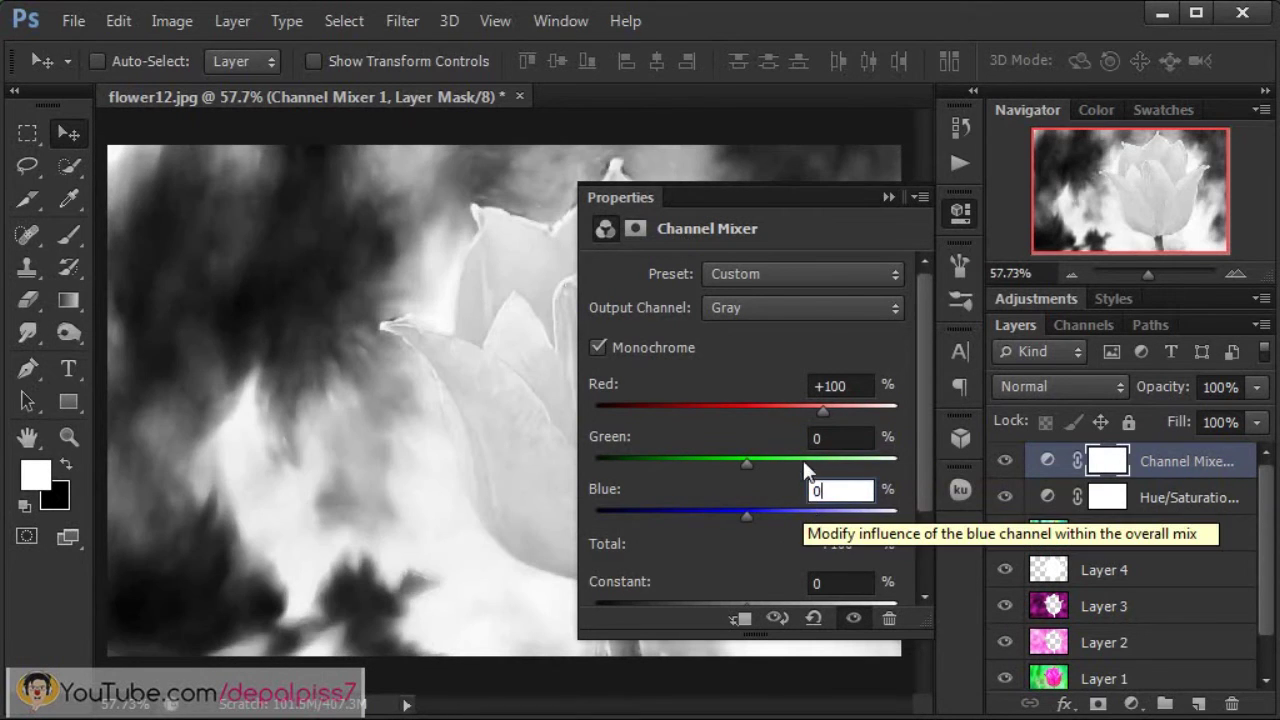
left_click(887, 198)
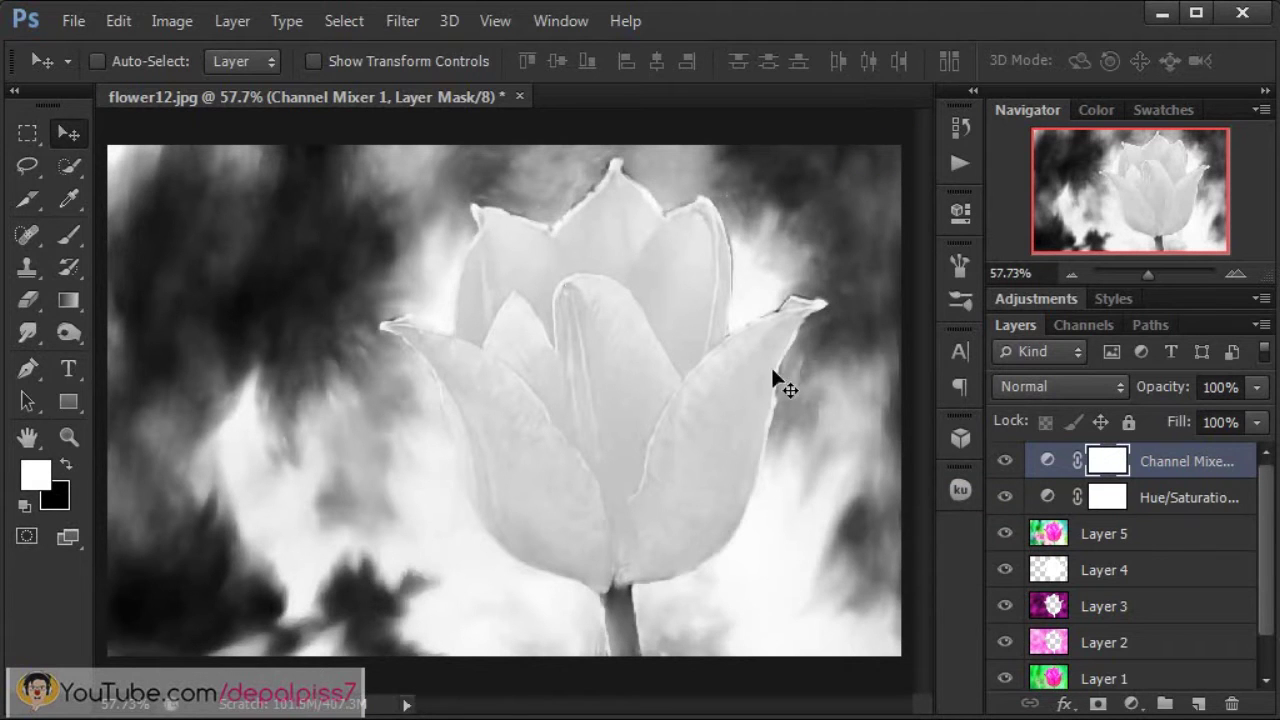
Blend Channel Mixer 1 in Soft Light and toggle its visibility to compare.
left_click(1045, 387)
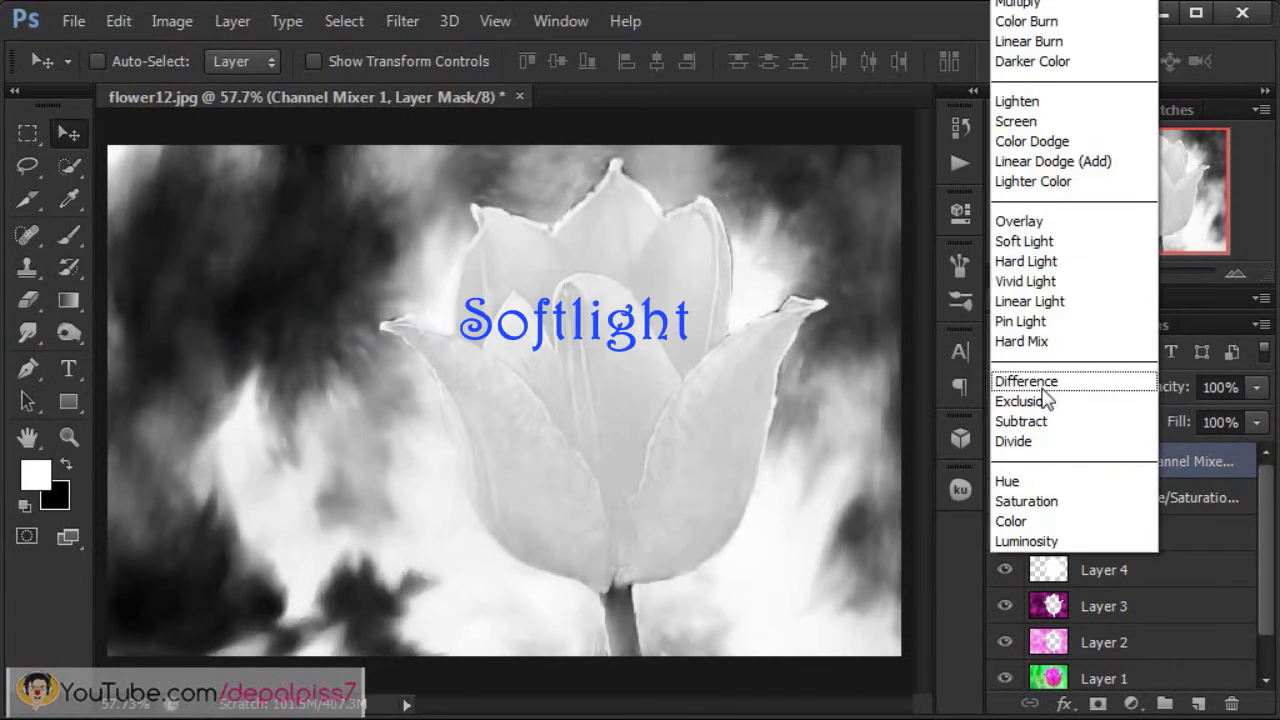
left_click(1040, 239)
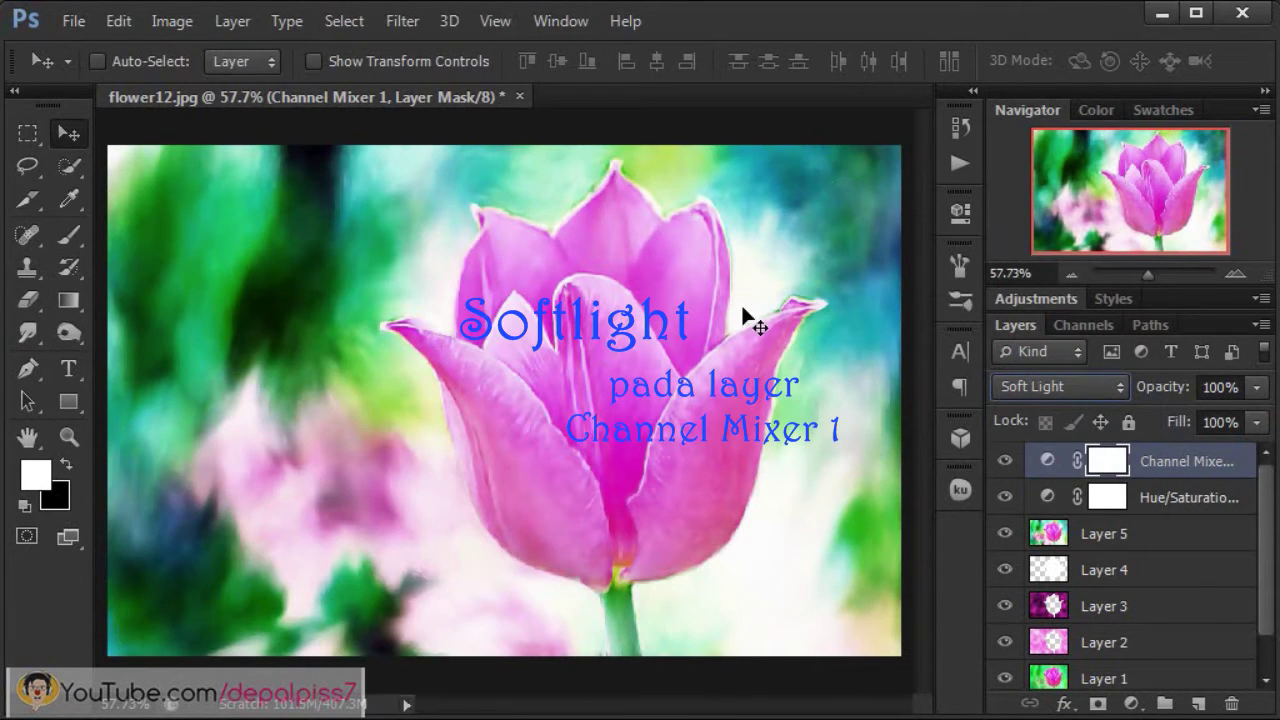
left_click(1004, 463)
left_click(1004, 463)
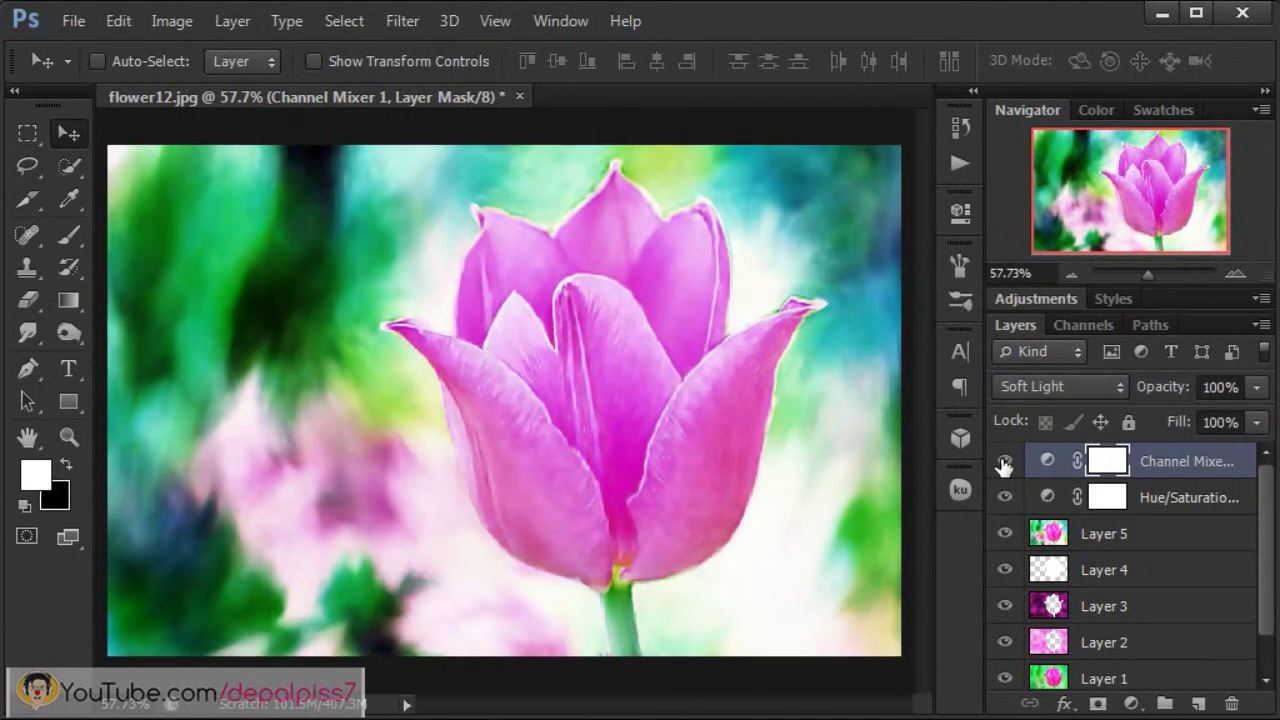
left_click(1004, 463)
left_click(1004, 463)
left_click(1004, 463)
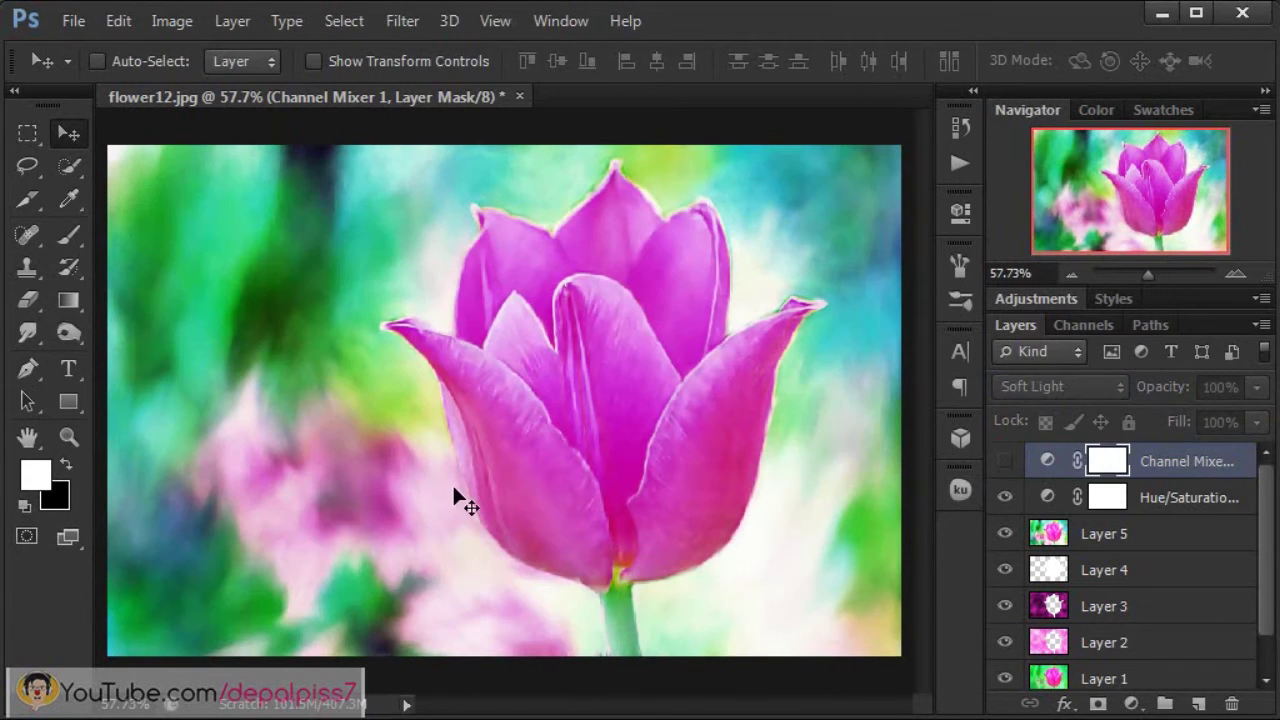
left_click(1004, 462)
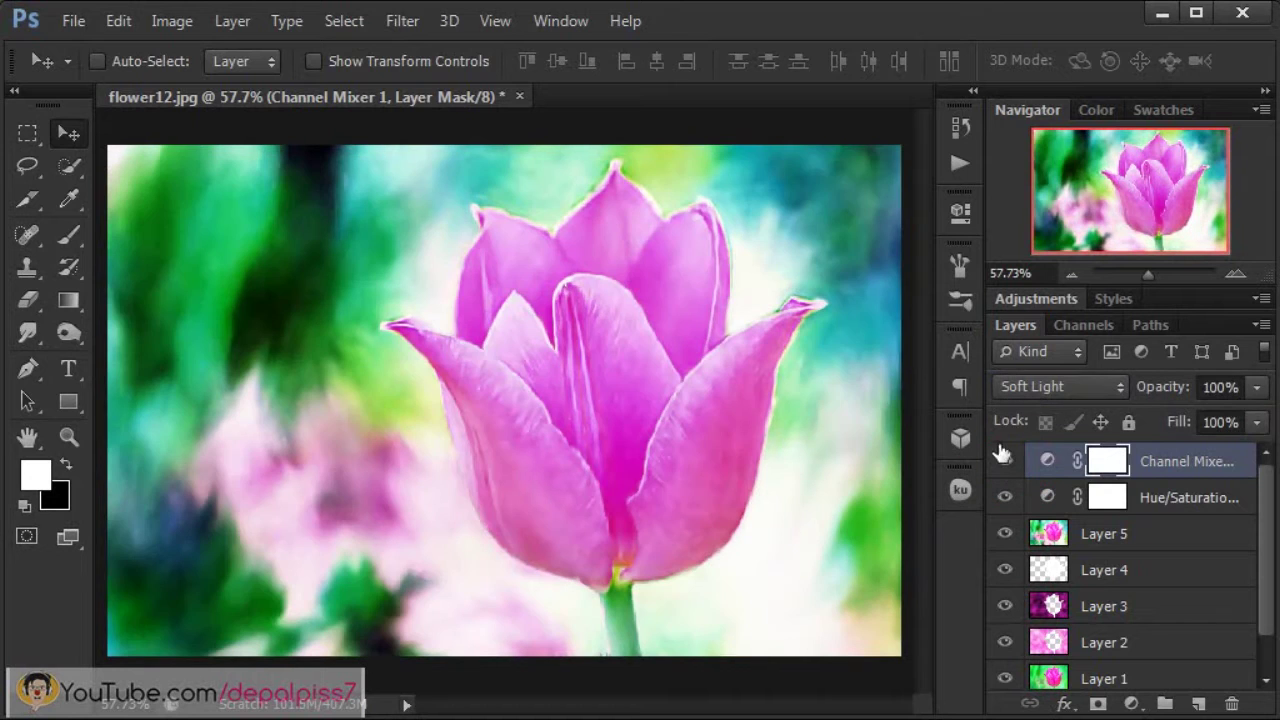
scroll(1268, 590, "down", 2)
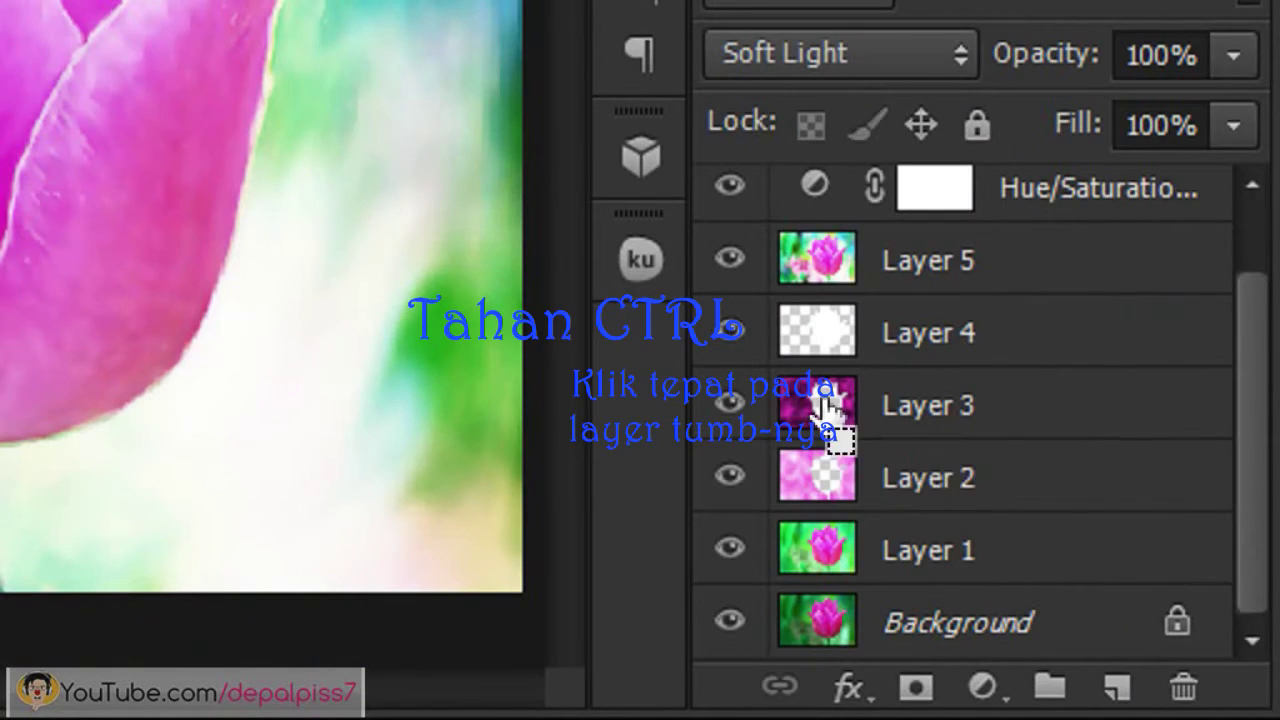
Fill Channel Mixer 1's mask black outside Layer 3's tulip outline, compare, then deselect.
left_click(830, 408, "ctrl")
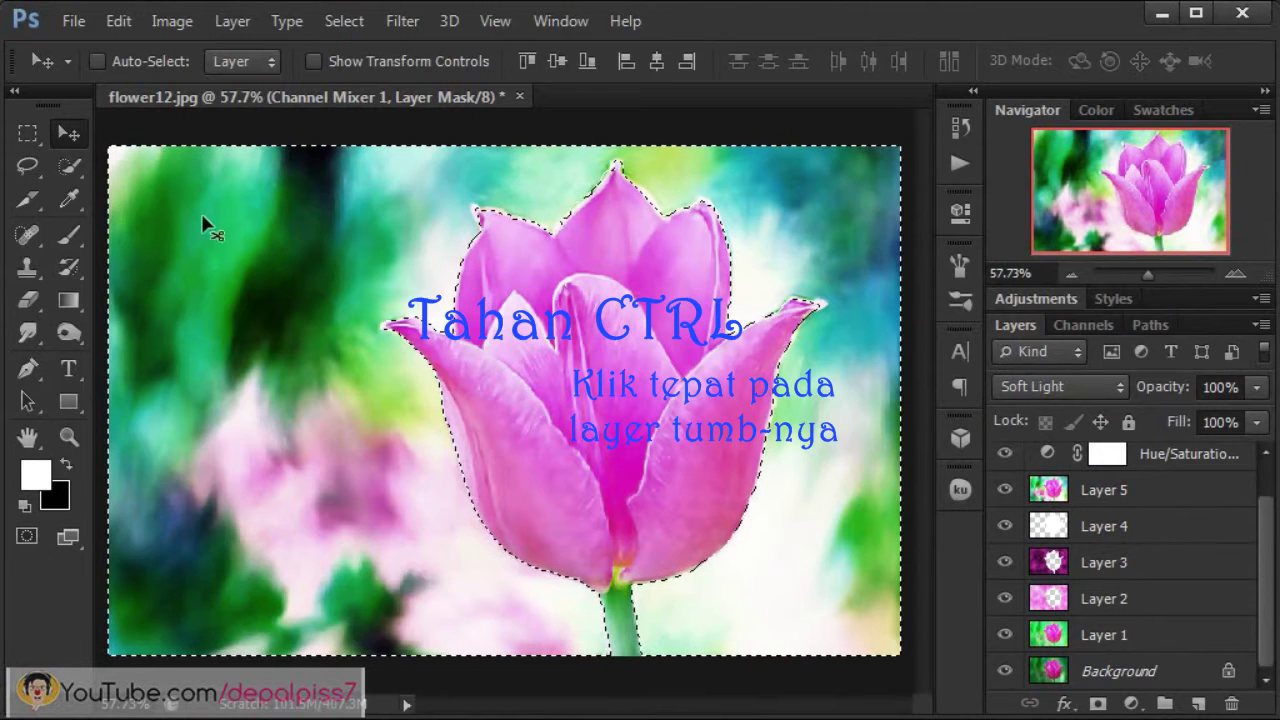
left_click_drag(1268, 610, 1268, 571)
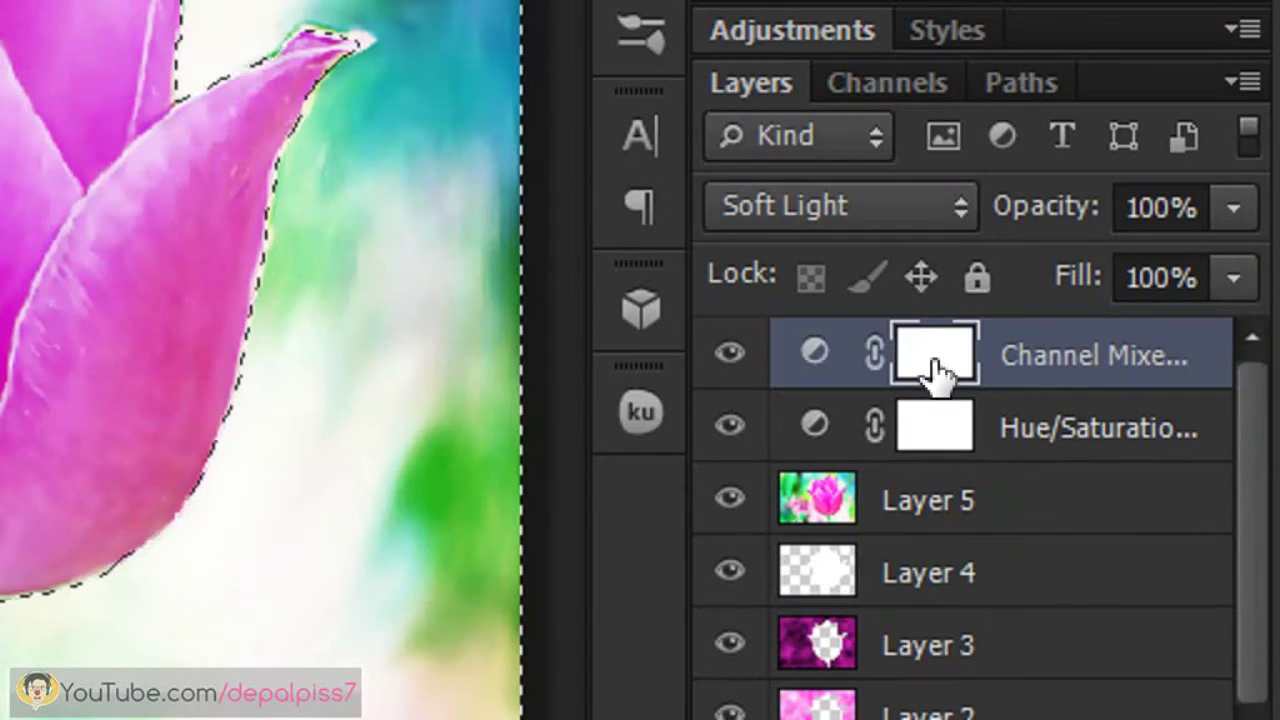
left_click(940, 366)
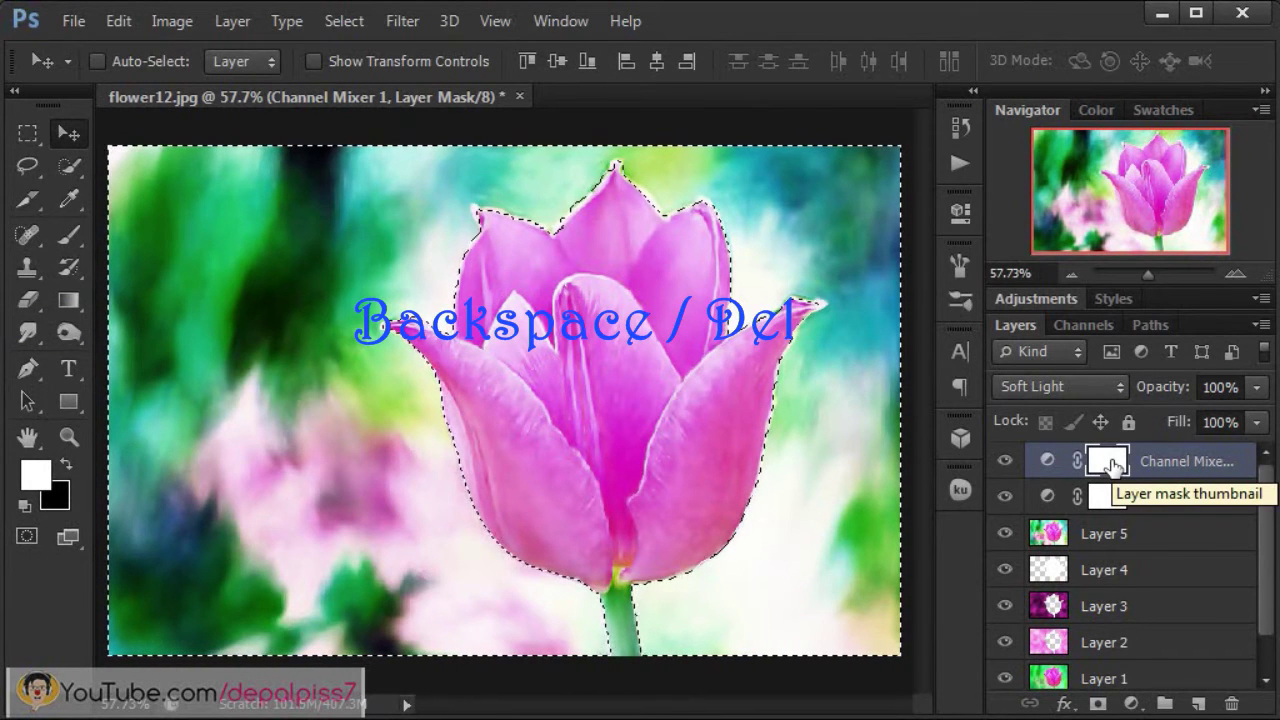
key("BackSpace")
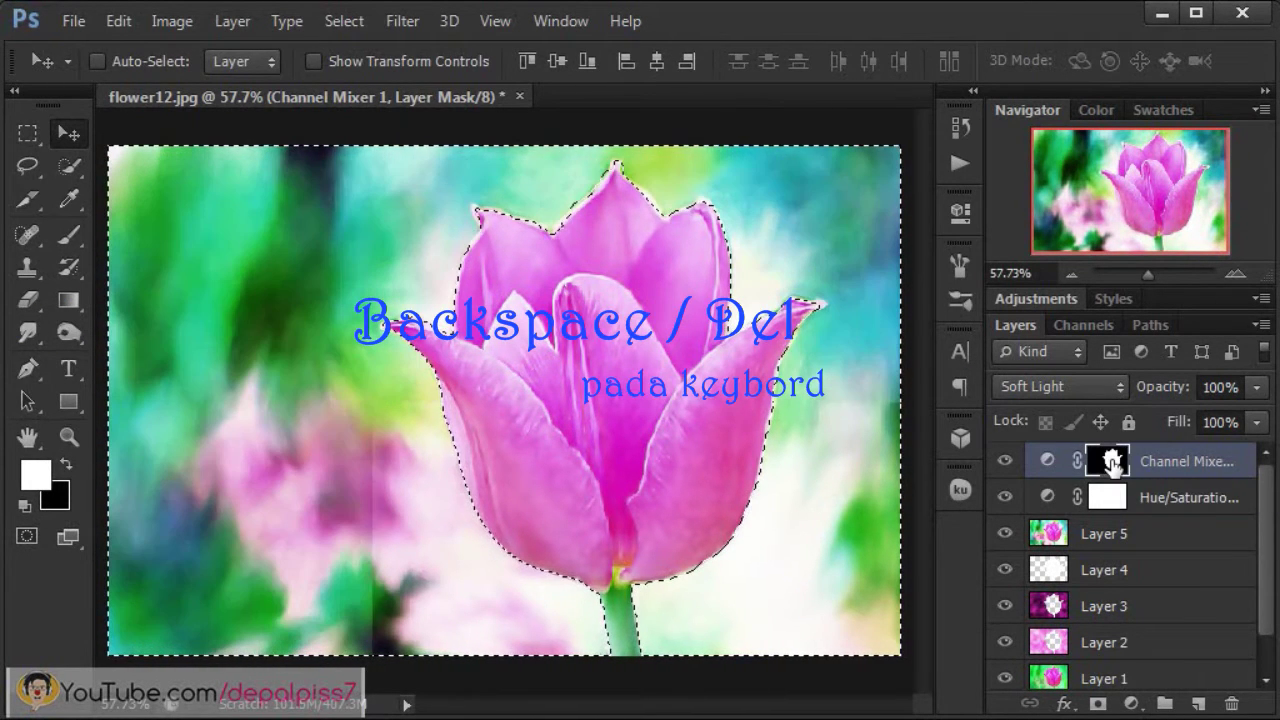
left_click(1004, 463)
left_click(1004, 463)
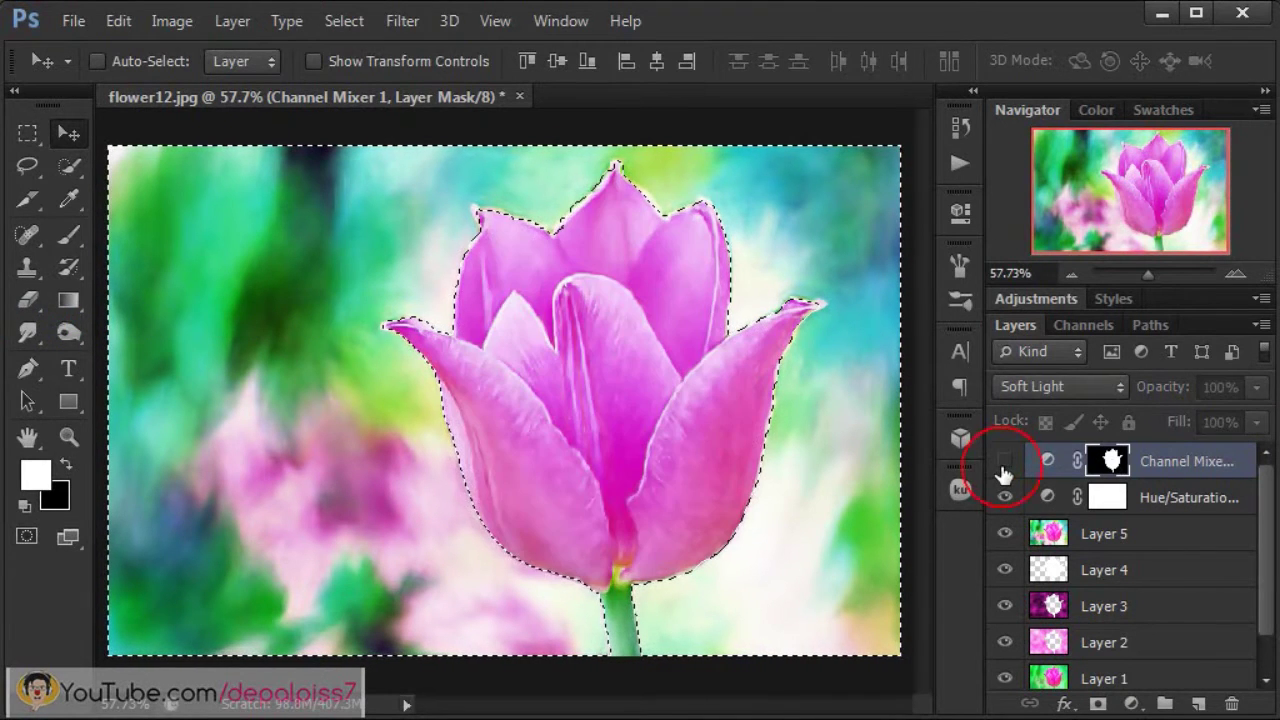
left_click(1004, 463)
left_click(1004, 463)
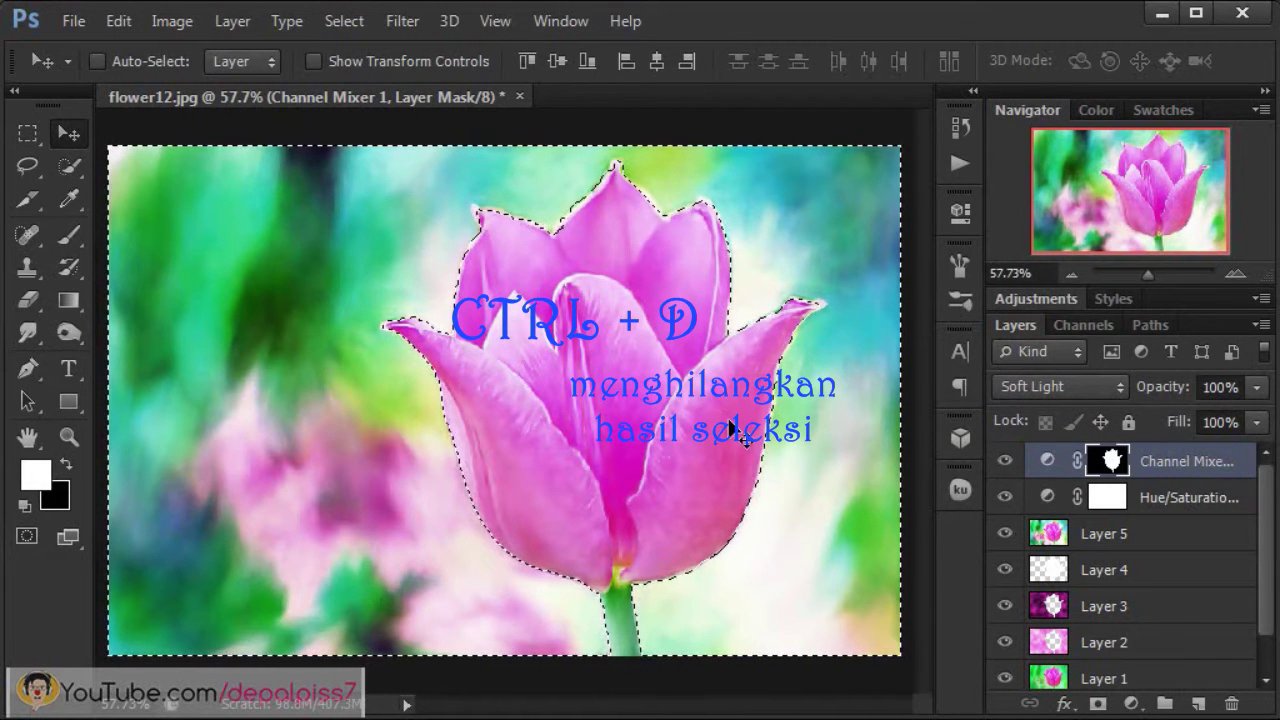
key("ctrl+d")
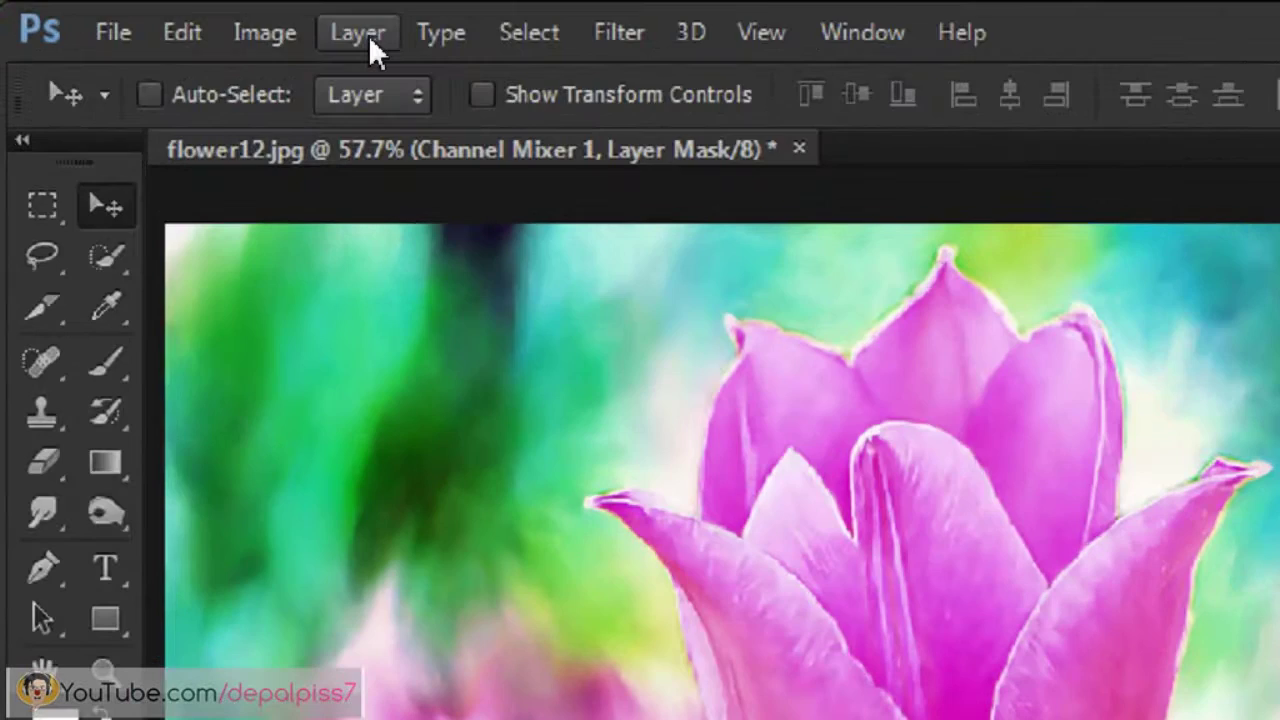
Add a Black & White 1 adjustment layer blended in Multiply at 75% opacity.
left_click(238, 20)
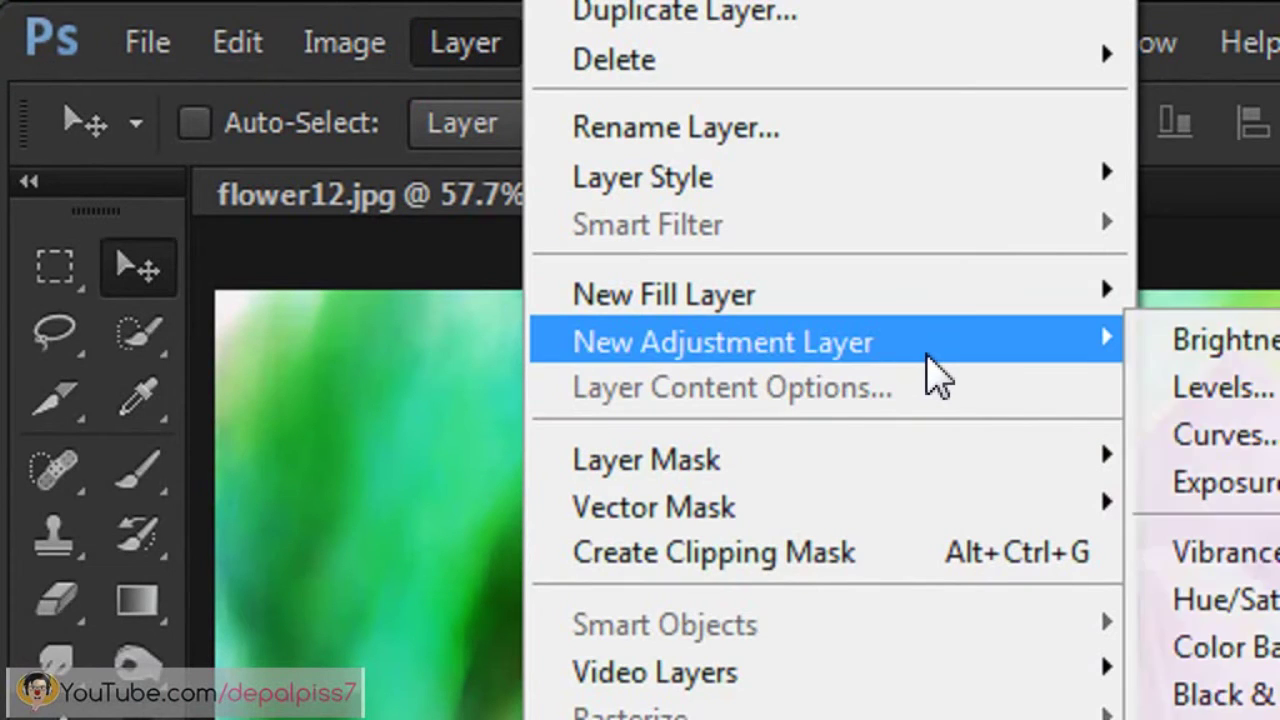
mouse_move(350, 158)
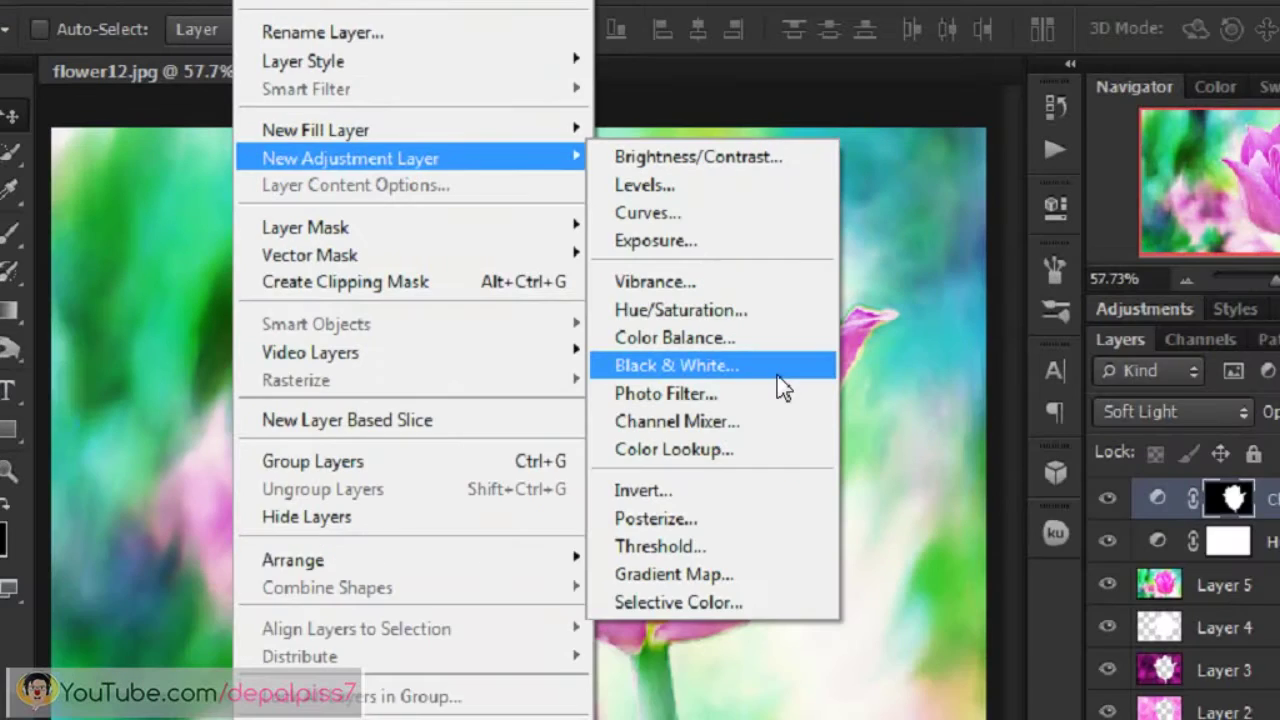
left_click(1033, 470)
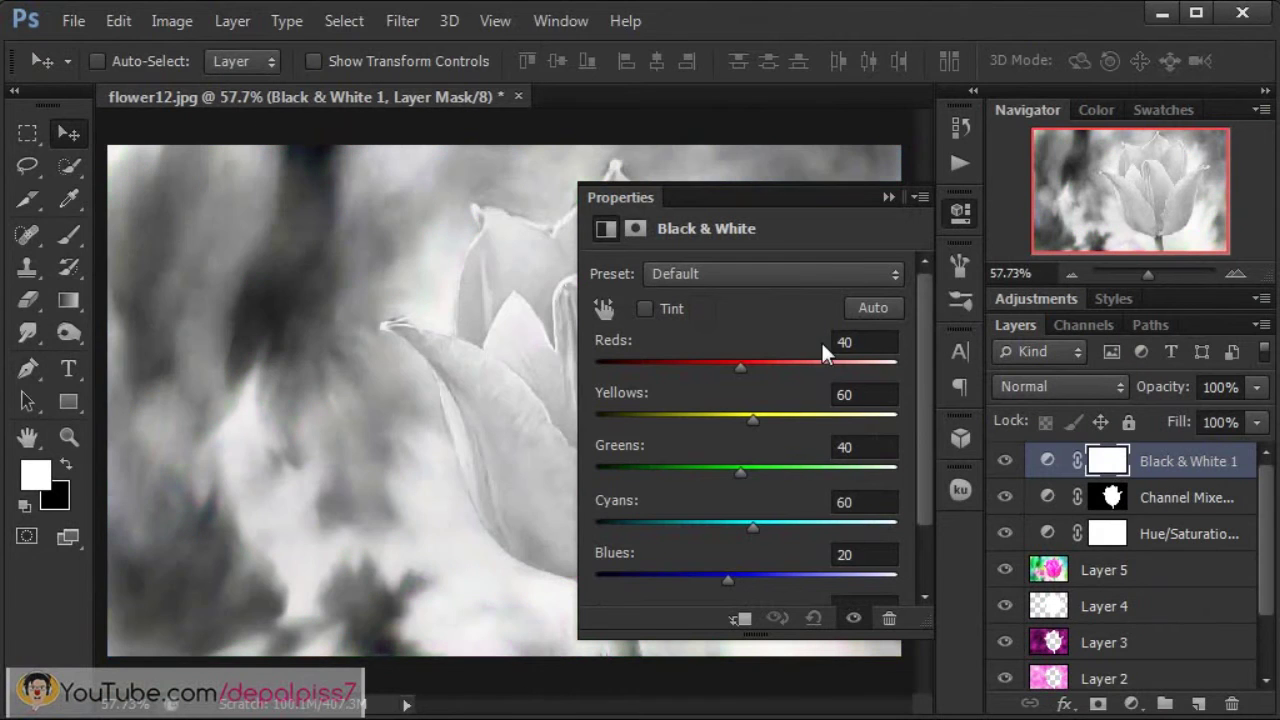
left_click(888, 197)
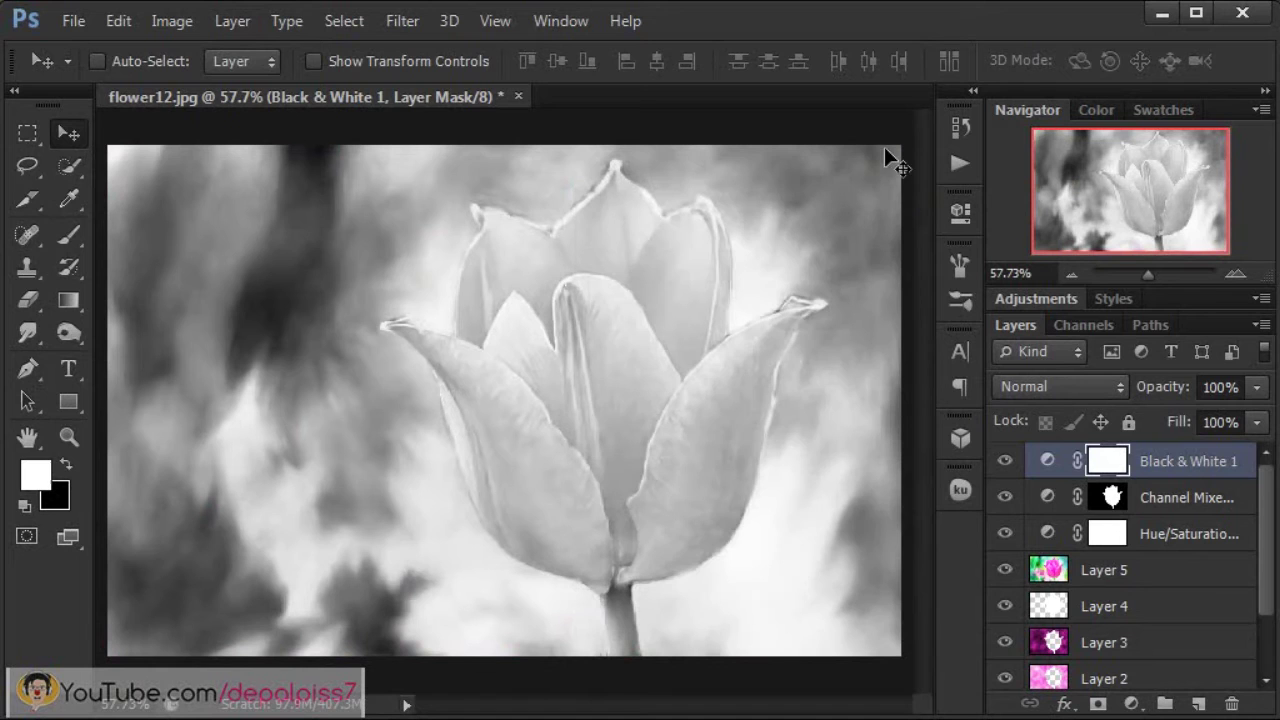
left_click(1068, 385)
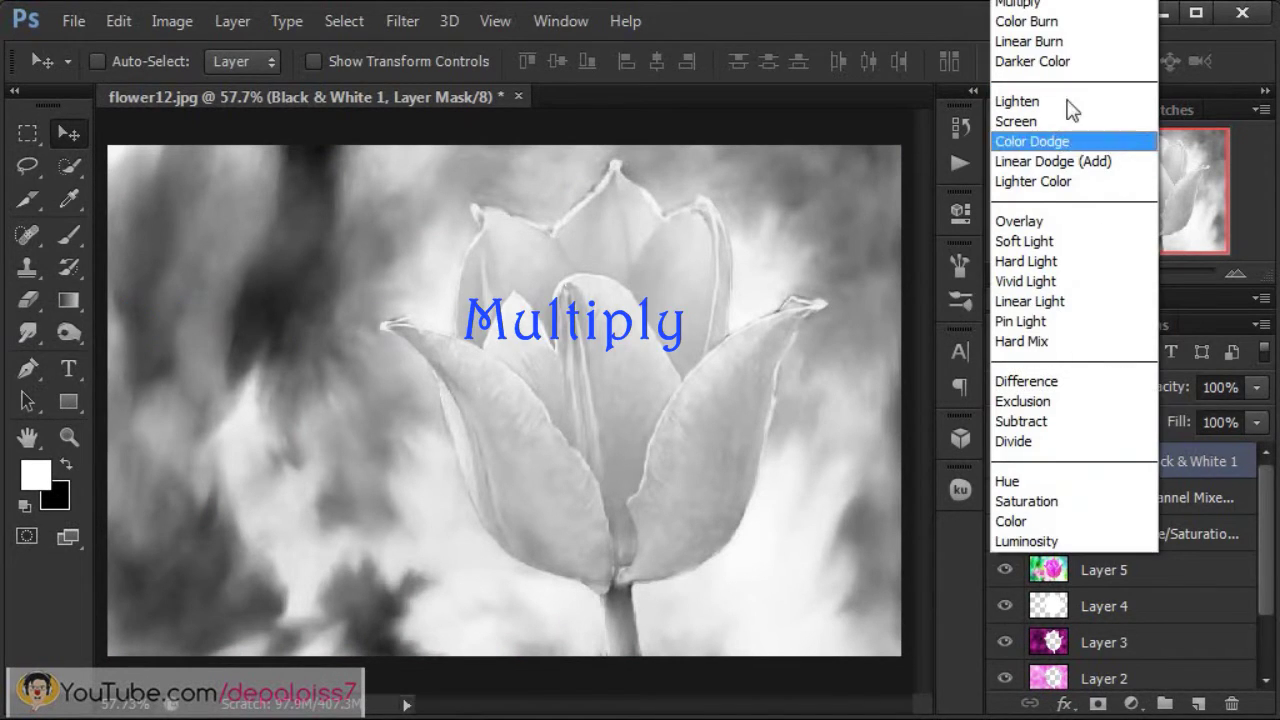
left_click(1058, 8)
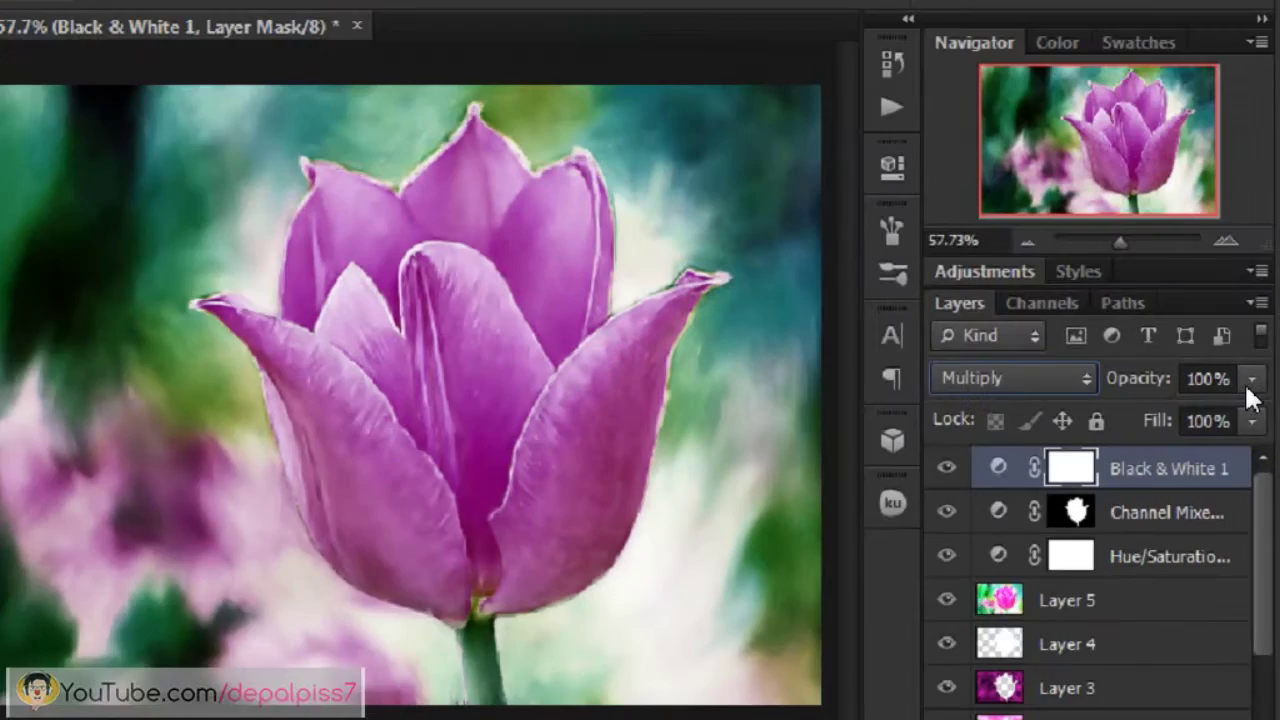
left_click(1251, 378)
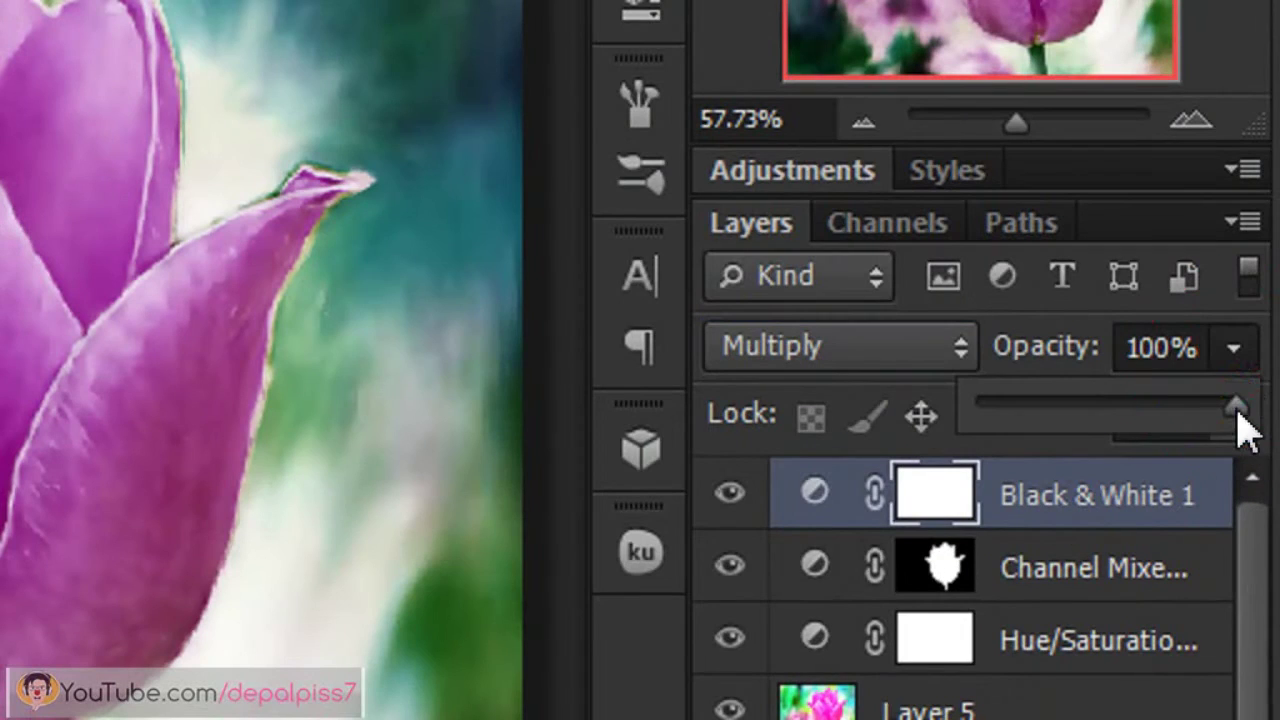
mouse_move(1249, 420)
left_mouse_down()
mouse_move(1178, 423)
mouse_move(1176, 408)
left_mouse_up()
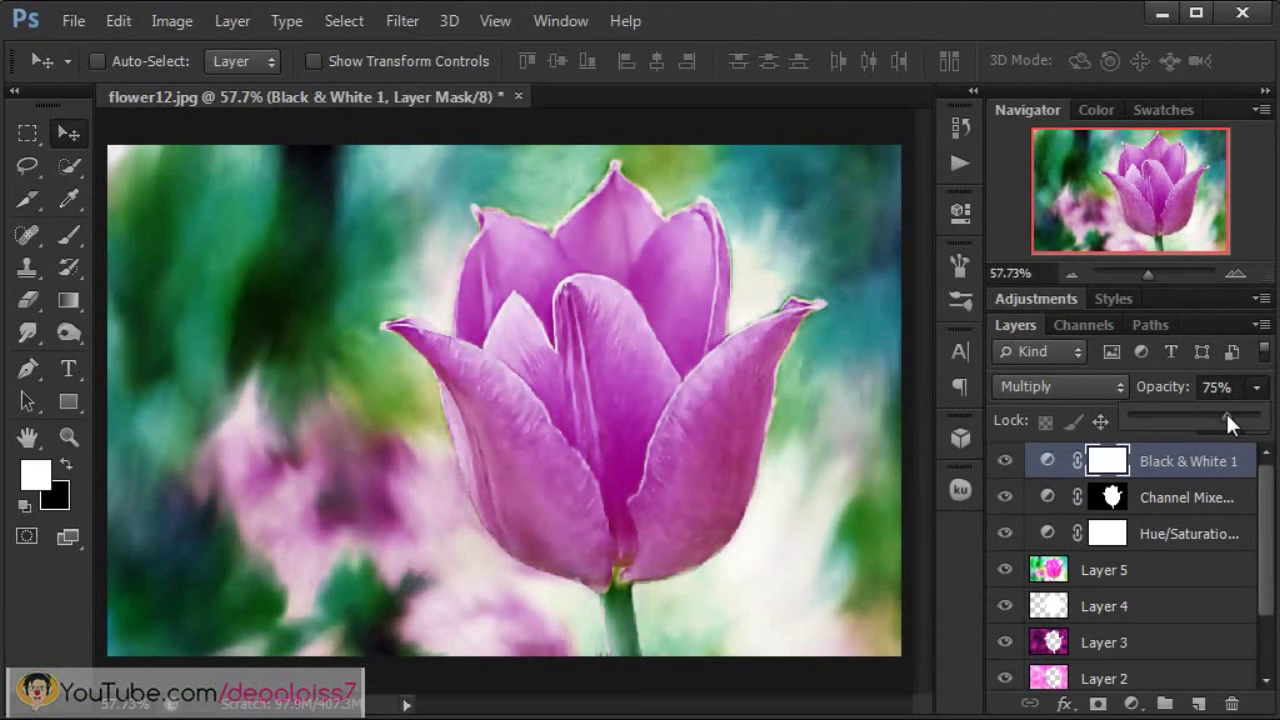
left_click(1218, 420)
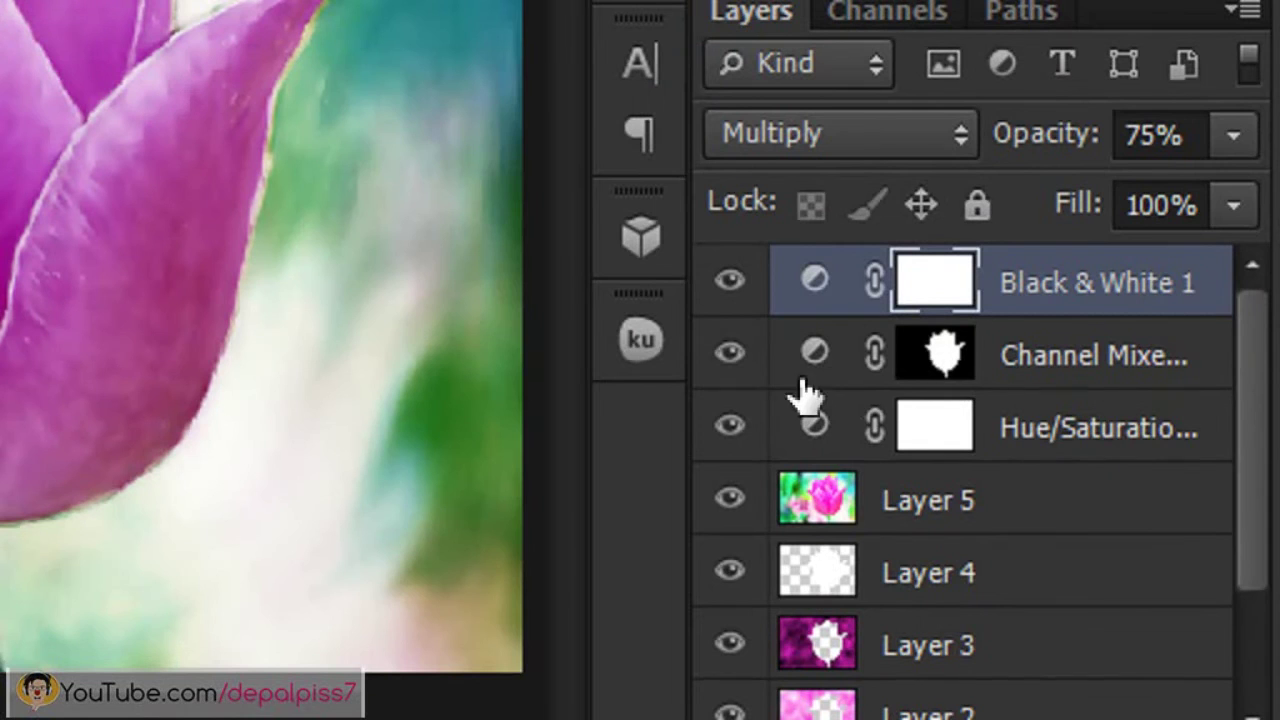
Load the Channel Mixer mask, invert it, and fill Black & White 1's mask black there.
left_click(945, 368, "ctrl")
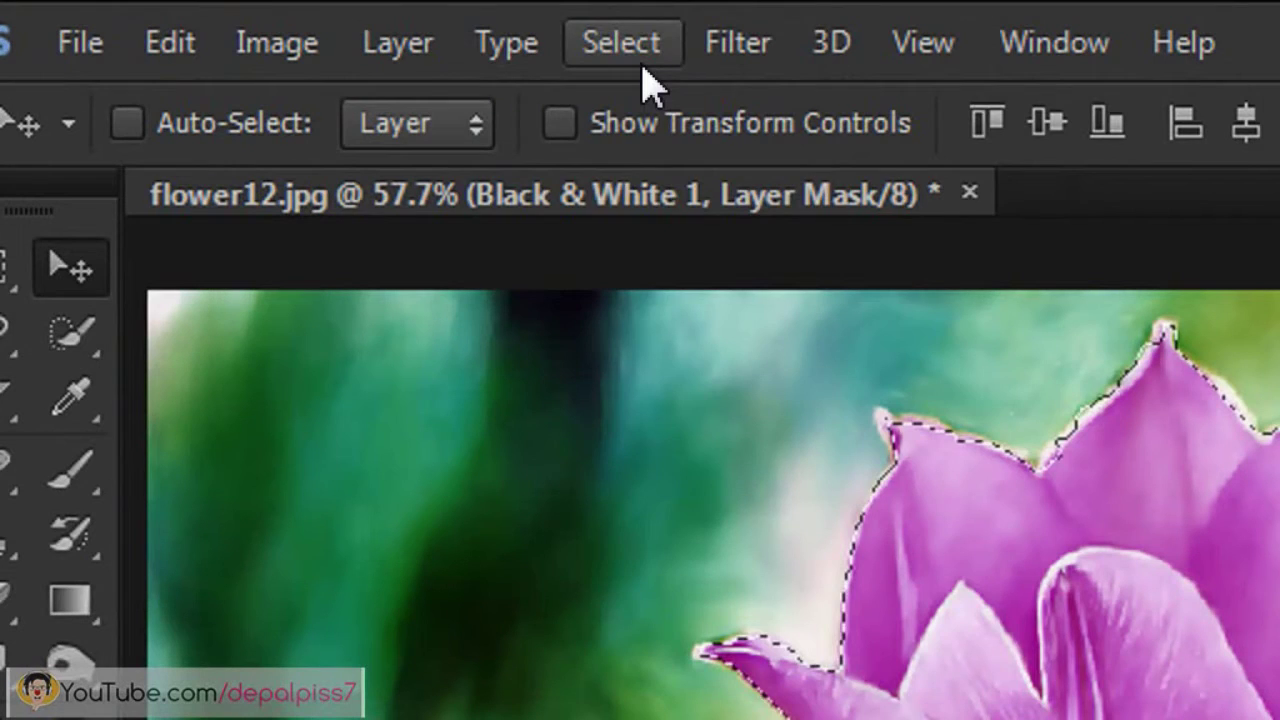
left_click(350, 24)
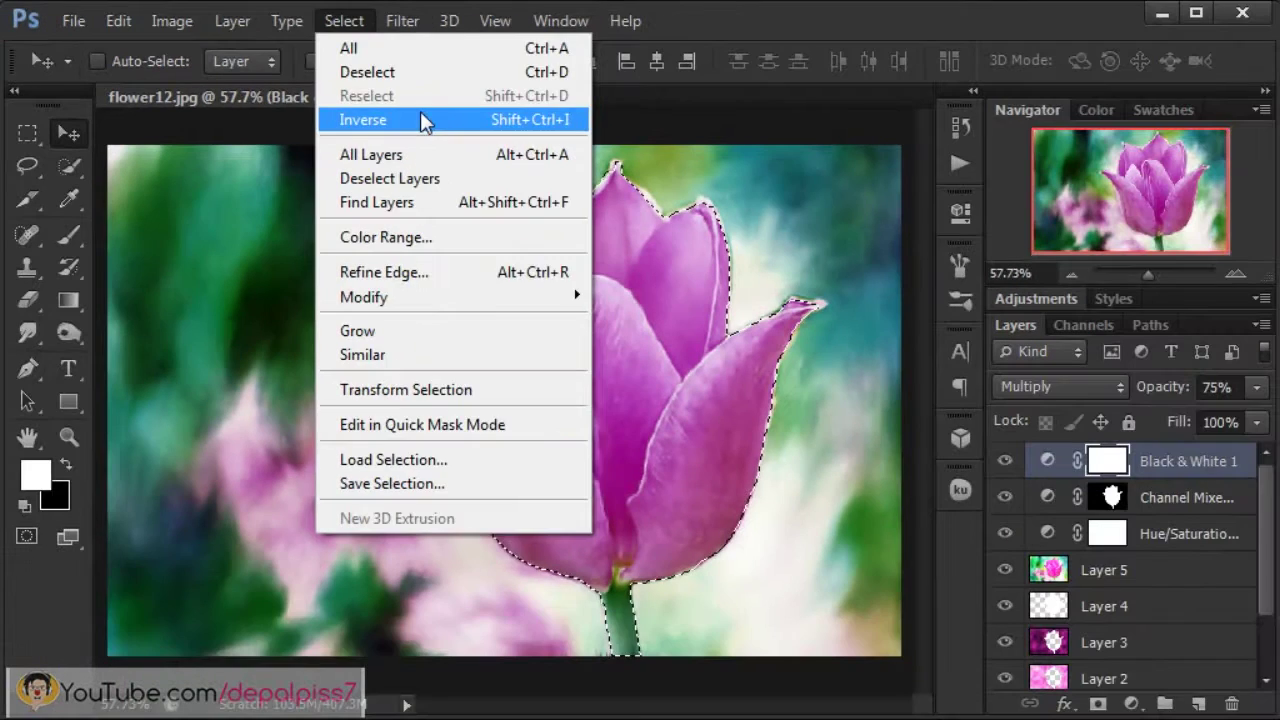
left_click(484, 142)
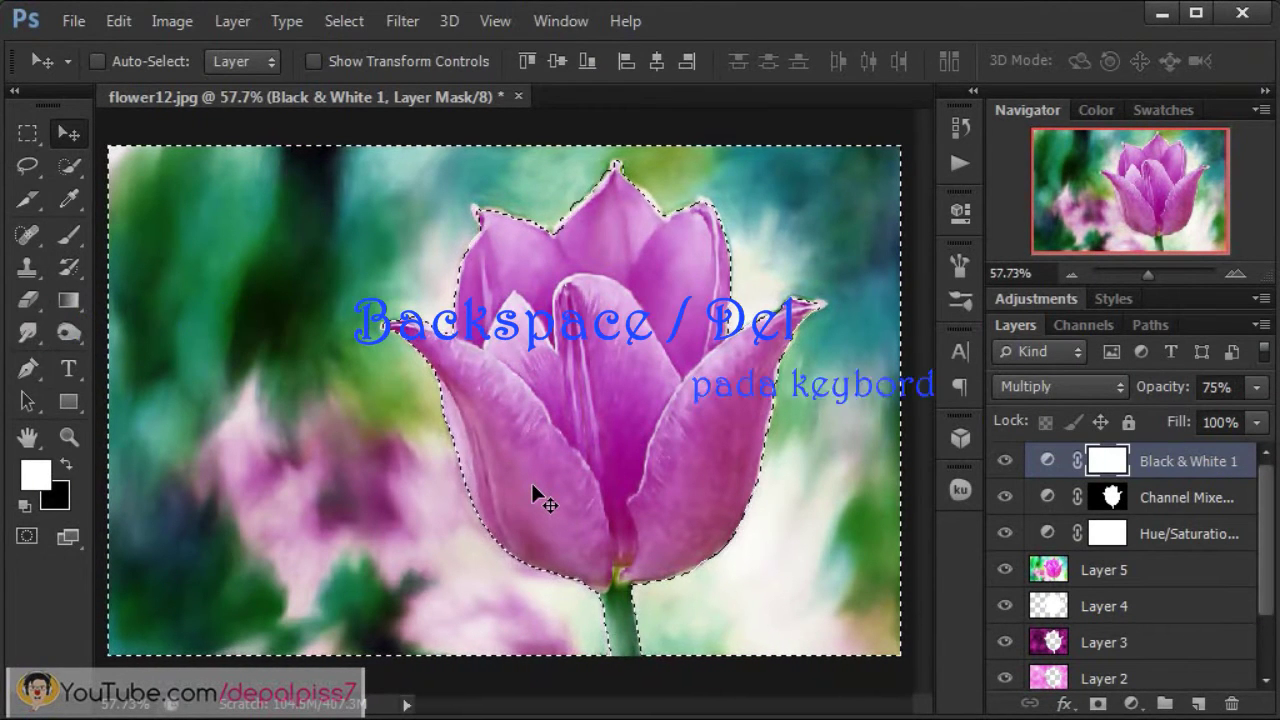
key("Delete")
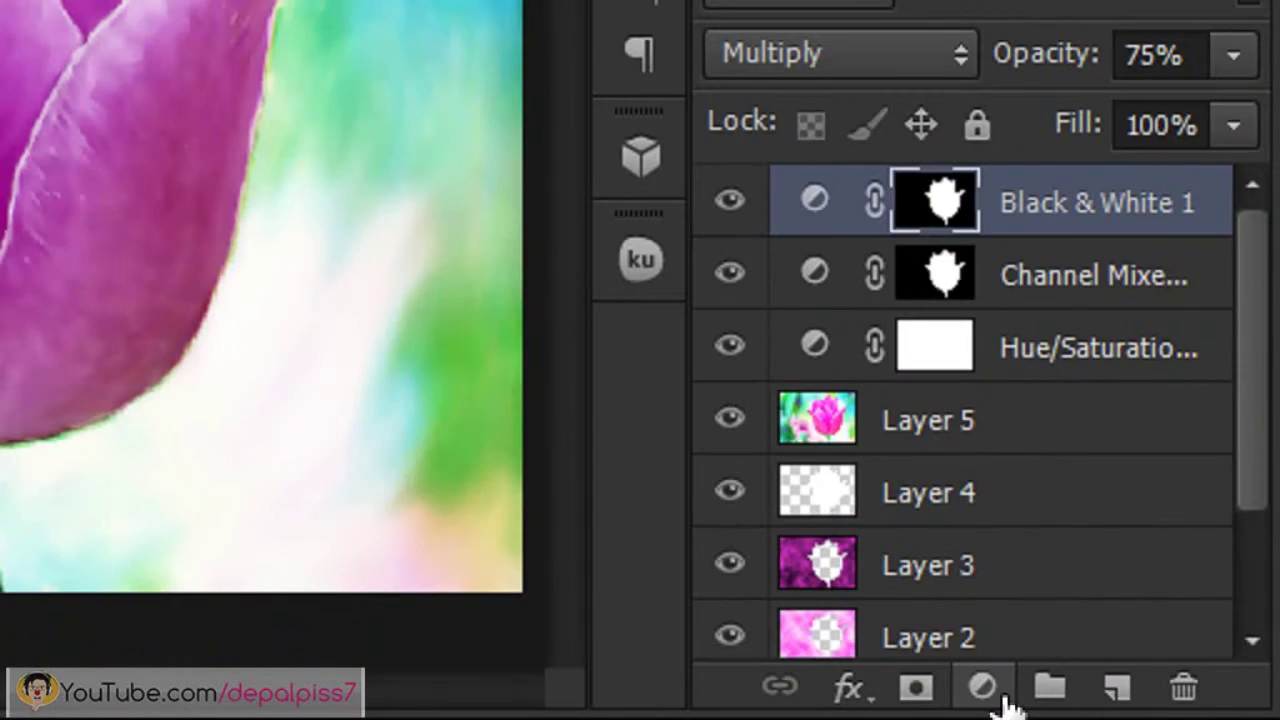
Add a Vibrance adjustment layer with Vibrance +100 and Saturation +23.
left_click(1136, 703)
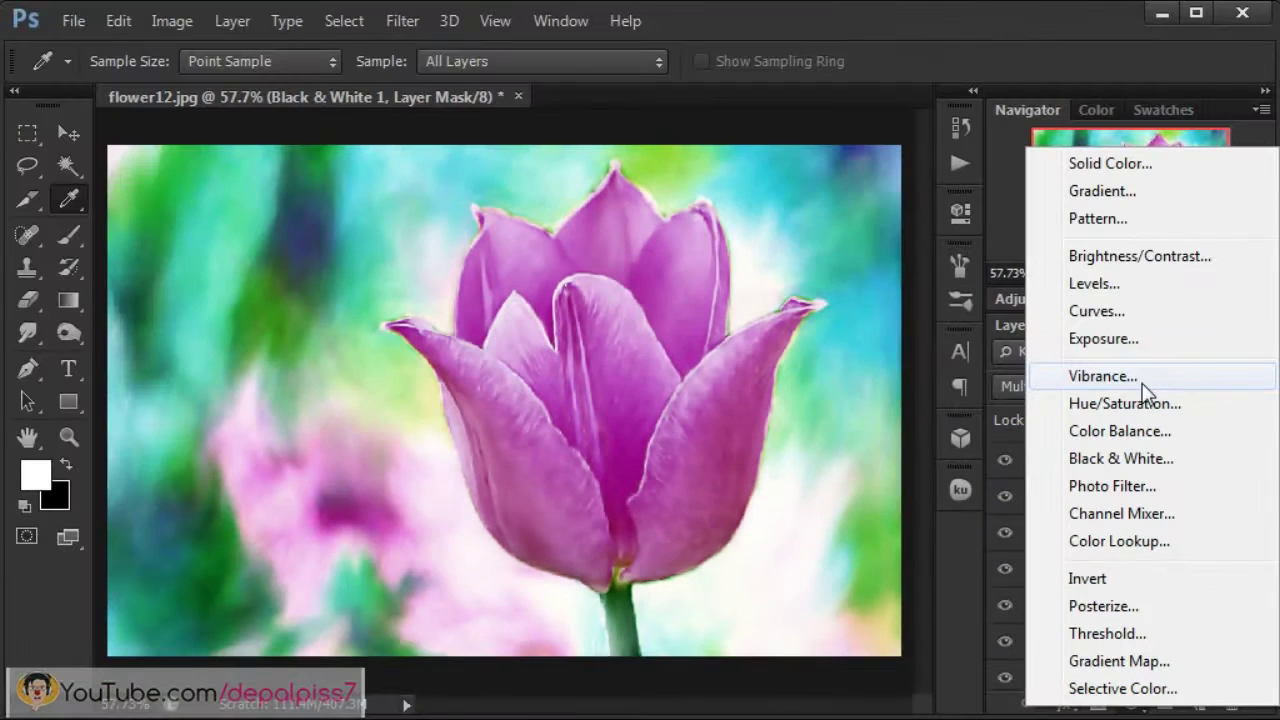
left_click(1077, 319)
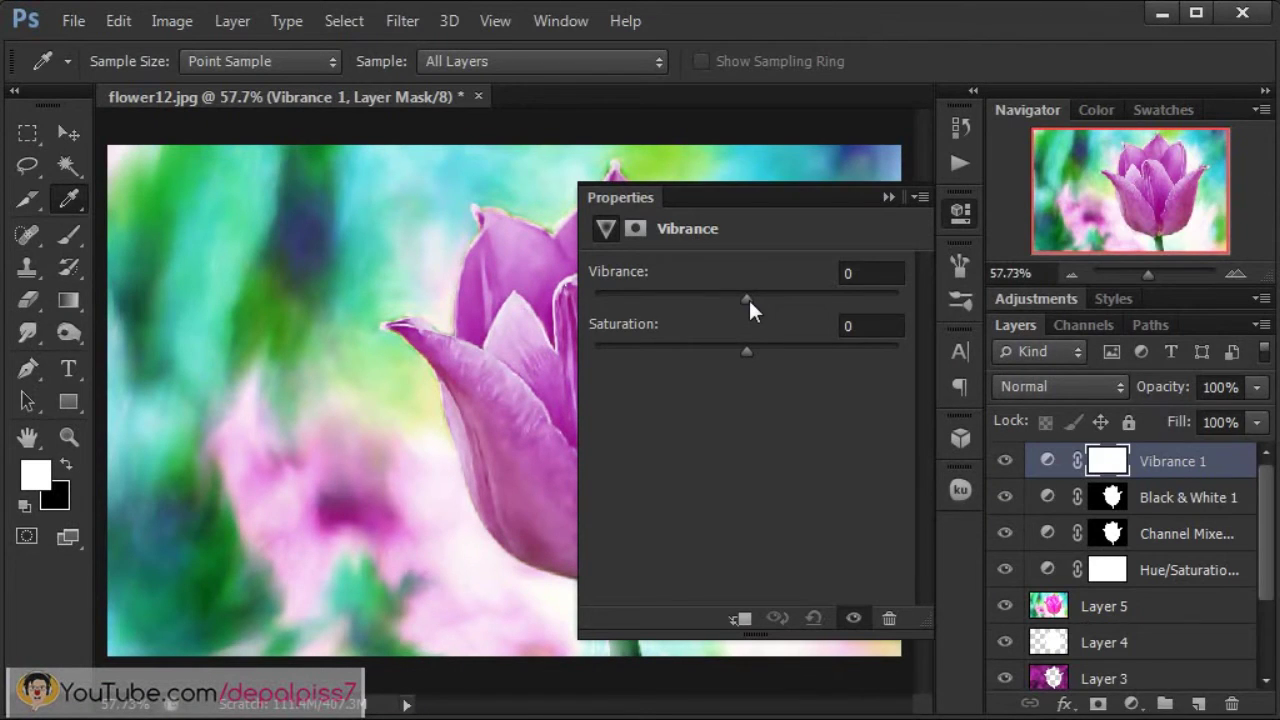
left_click_drag(749, 300, 913, 310)
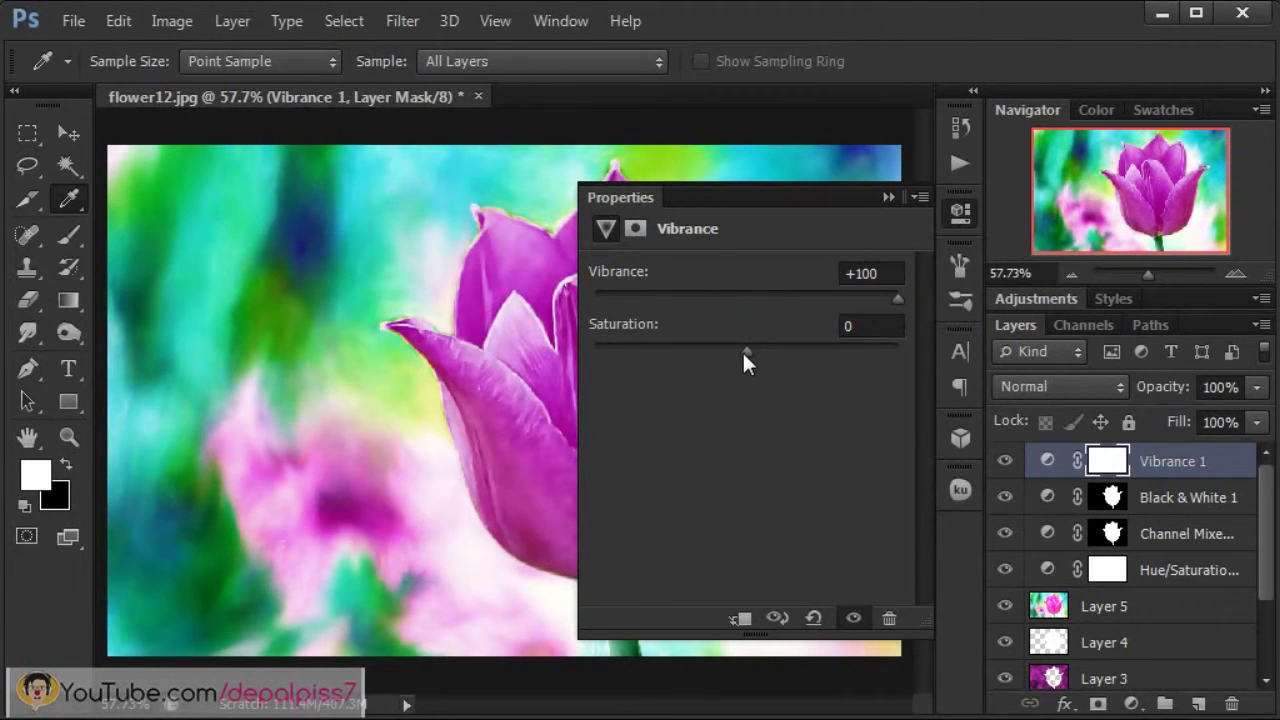
left_click_drag(744, 351, 781, 346)
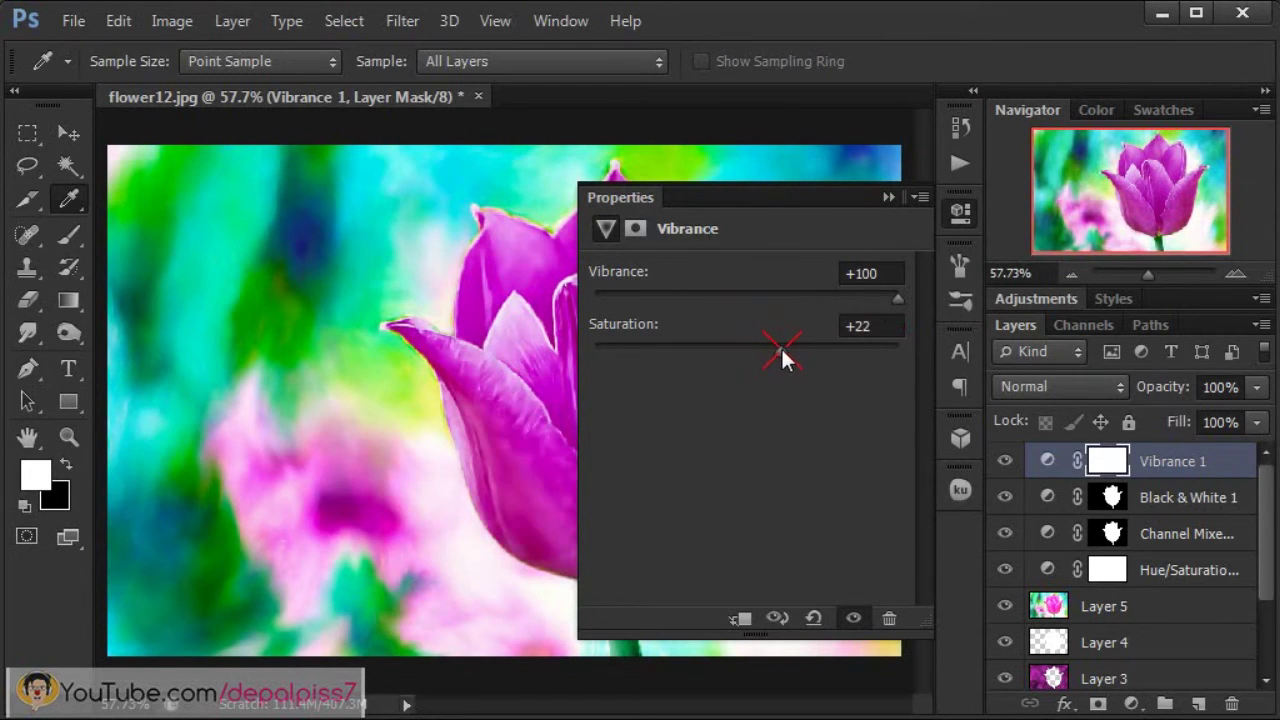
left_click(886, 199)
Set the Vibrance 1 layer to Saturation blend mode at 75% opacity.
left_click(1057, 390)
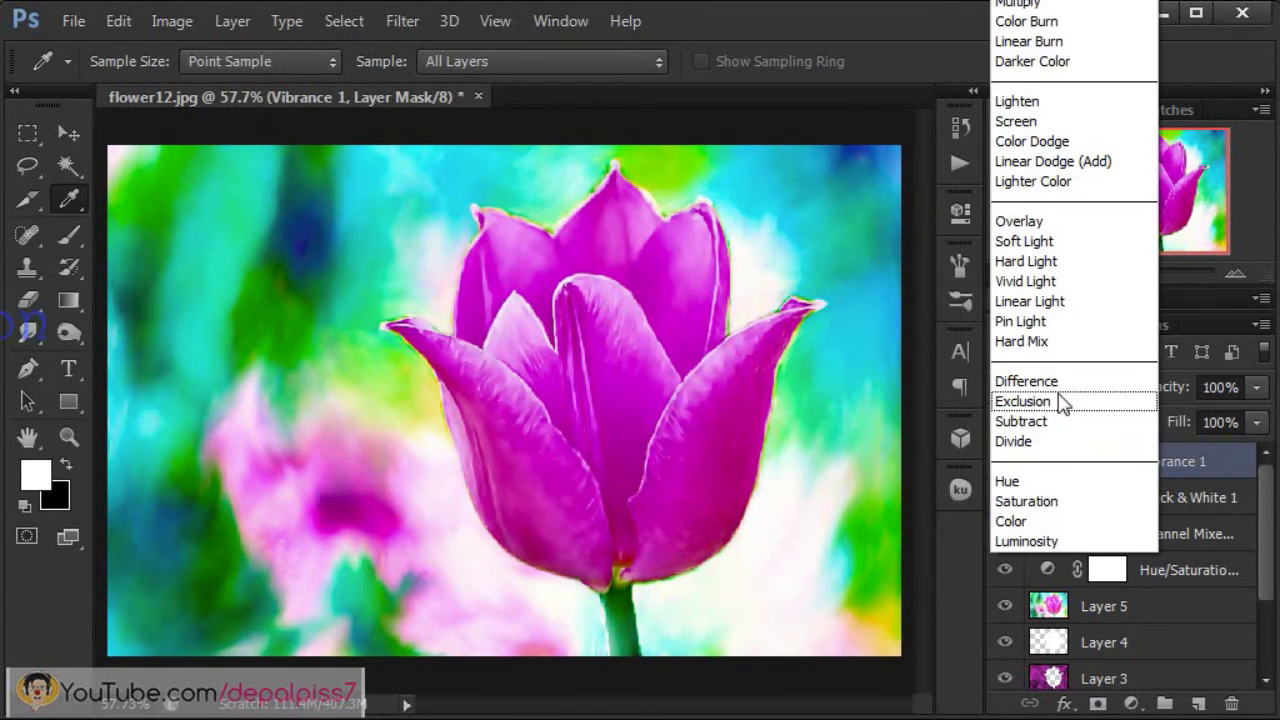
left_click(1064, 505)
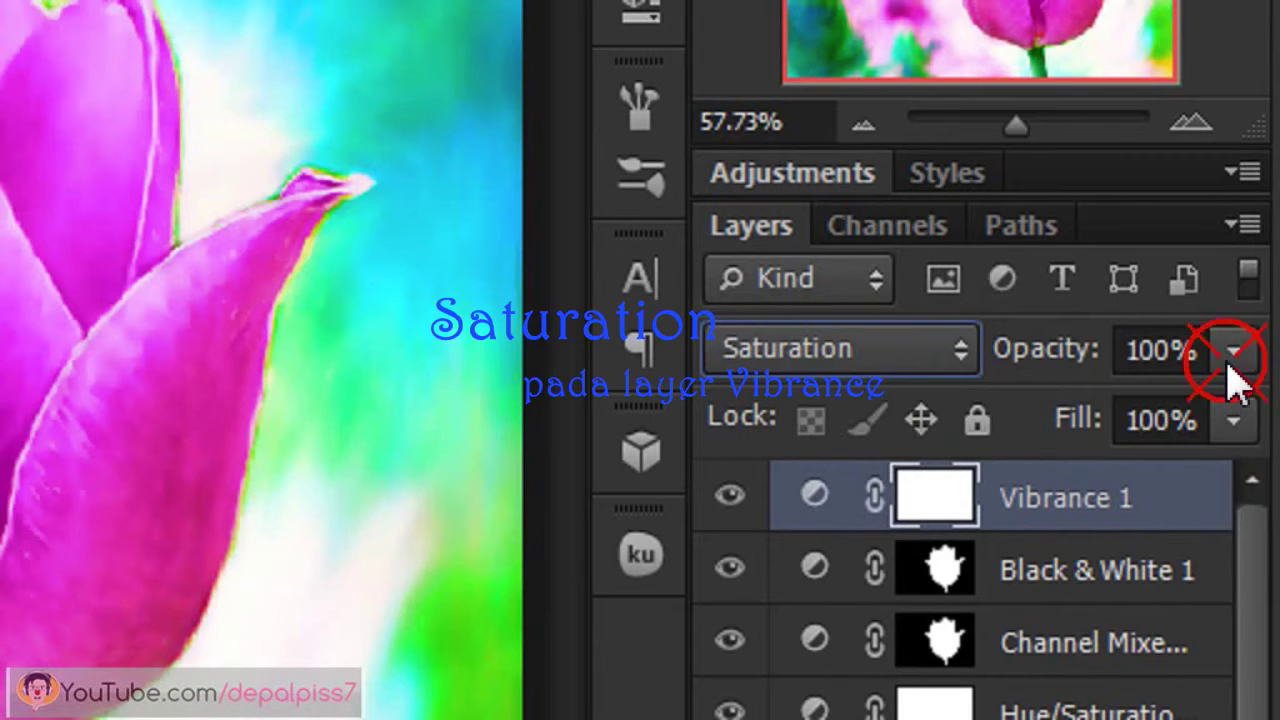
left_click(1256, 388)
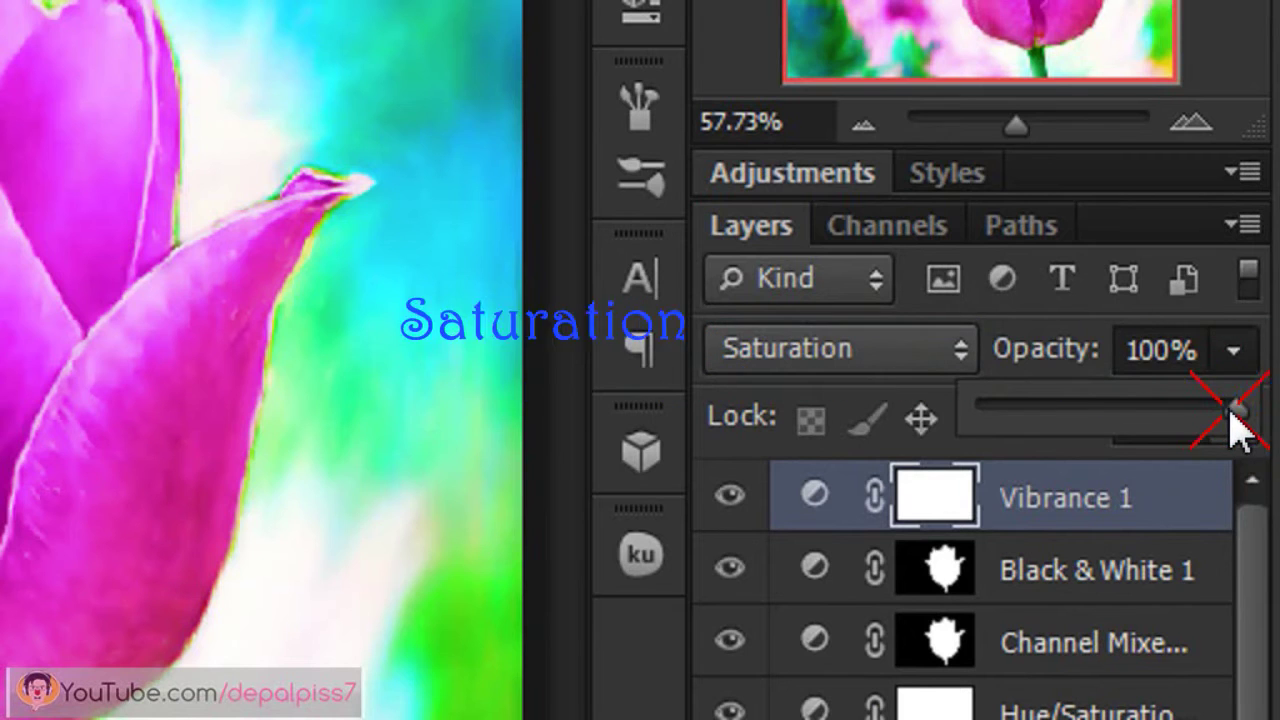
left_click_drag(1231, 412, 1175, 412)
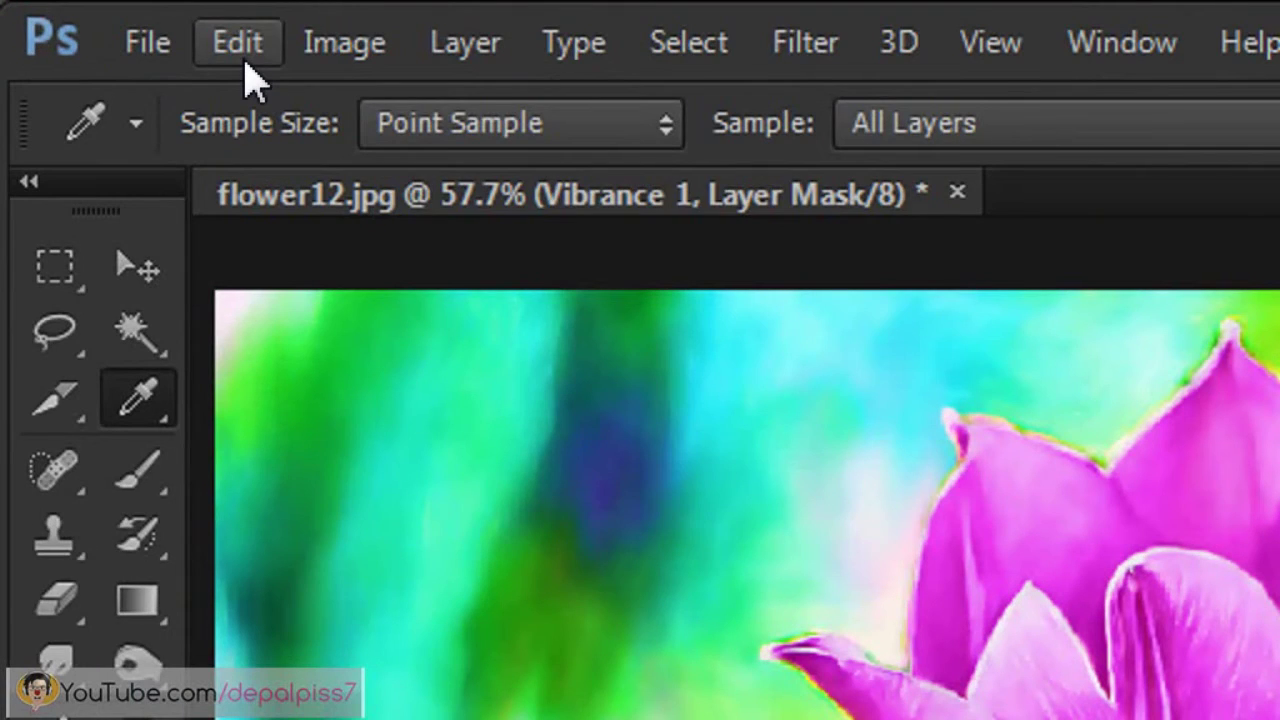
Fill Vibrance 1's mask with 50% Gray at Normal mode, 100% opacity.
left_click(240, 50)
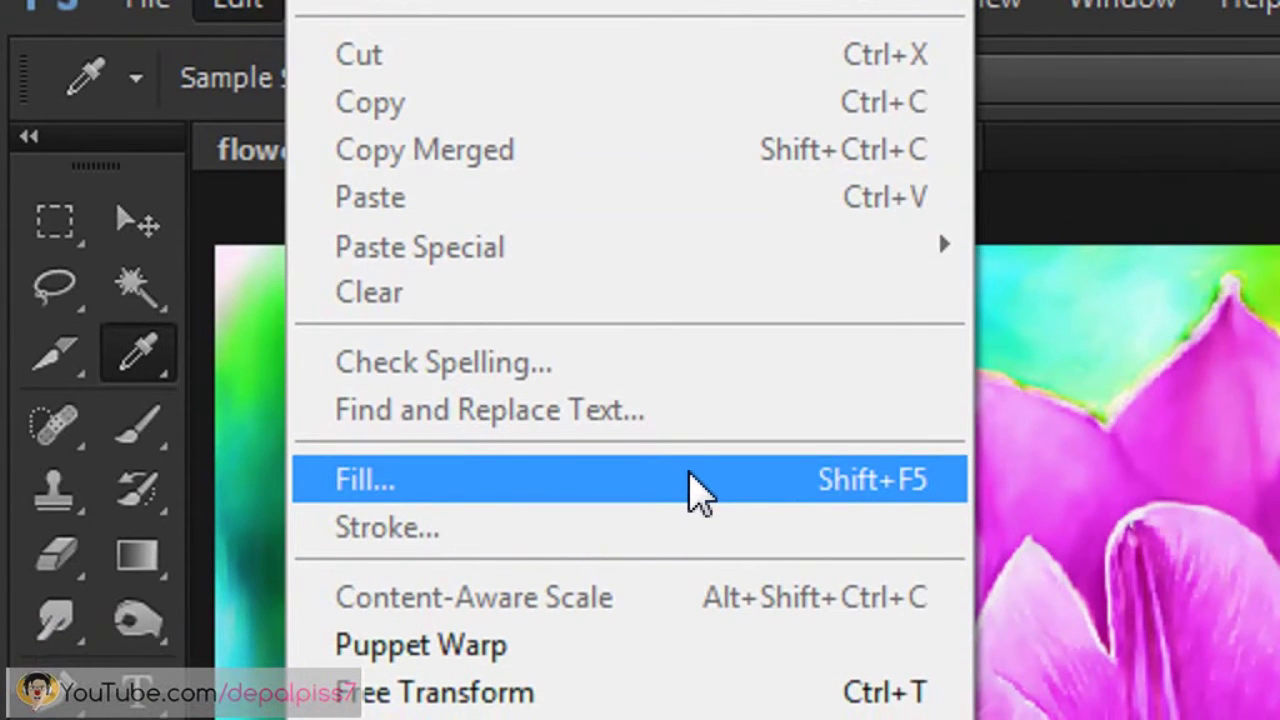
left_click(697, 487)
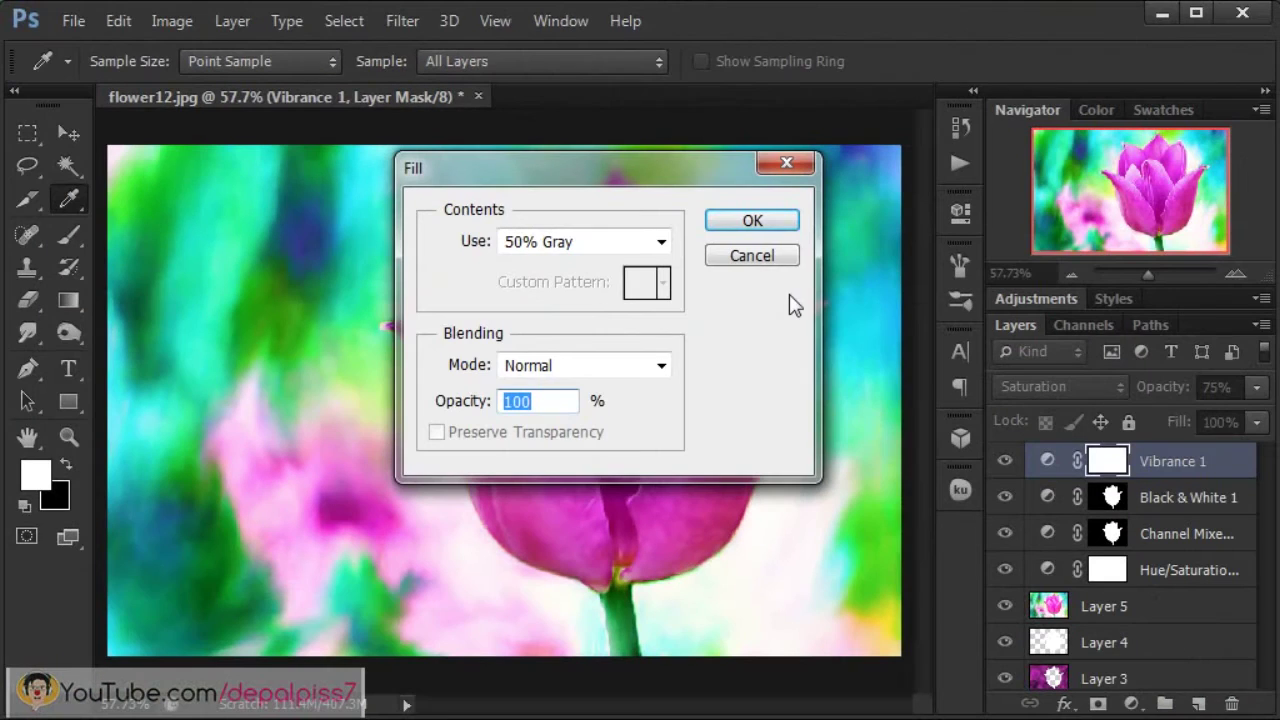
left_click(660, 242)
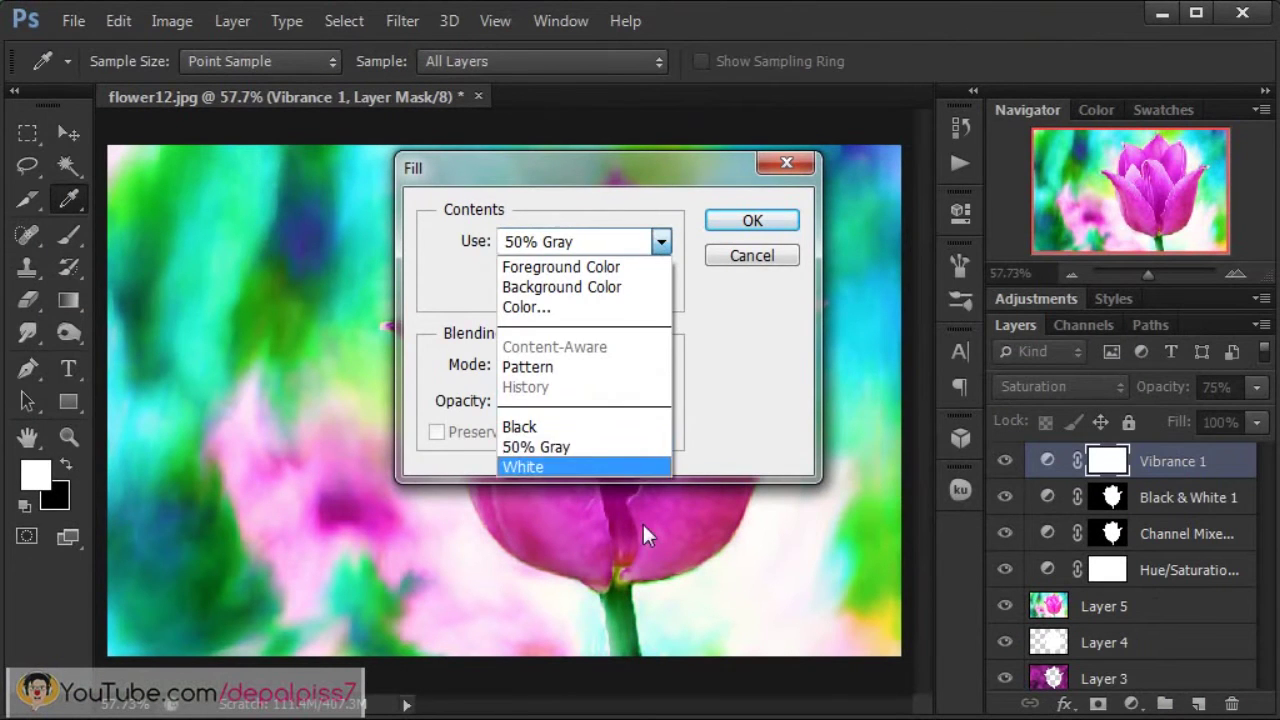
left_click(637, 452)
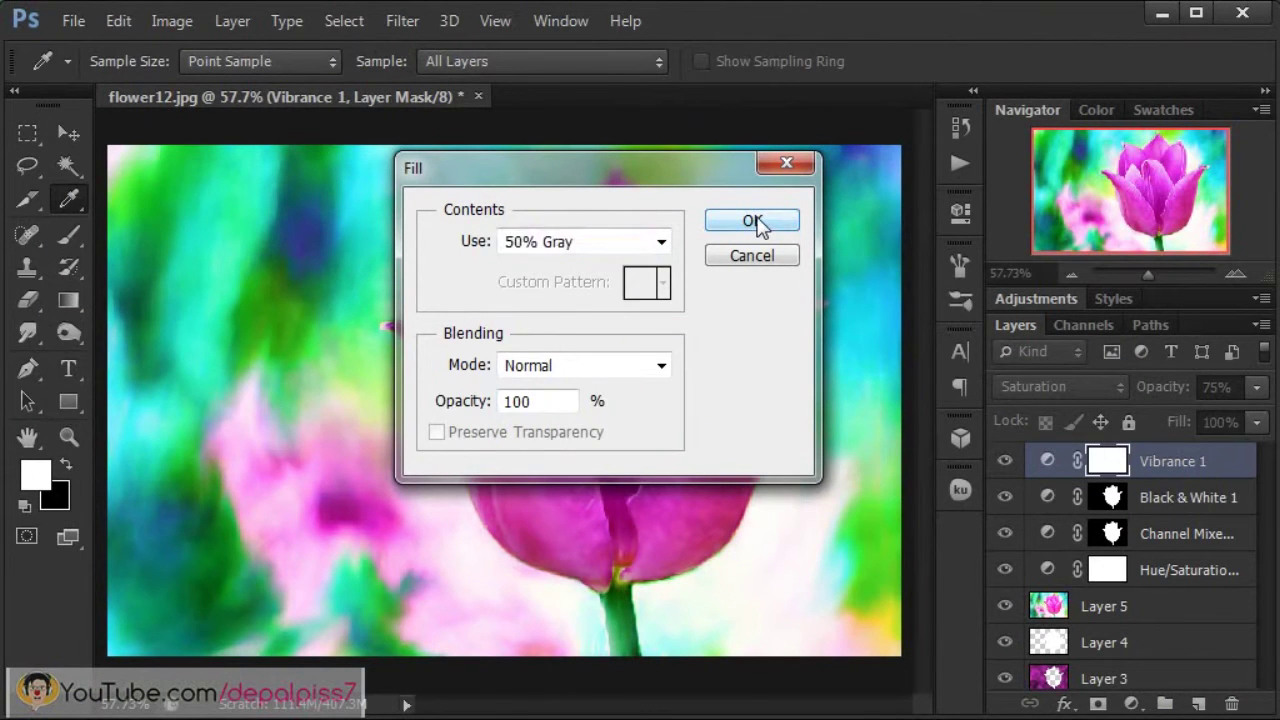
left_click(752, 221)
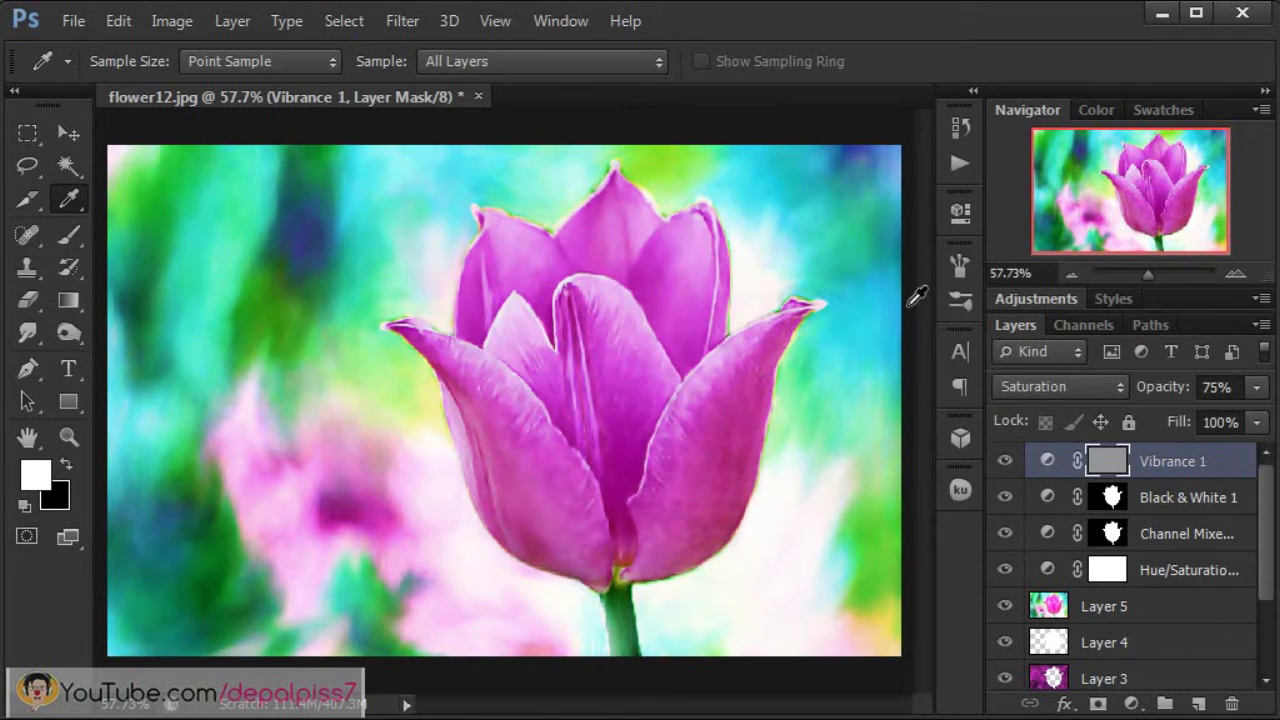
Select Black & White 1, Channel Mixer, Hue/Saturation and Layers 1–5 together.
left_click(1190, 497, "ctrl")
left_click(1188, 535, "ctrl")
left_click(1199, 570, "ctrl")
scroll(1262, 582, "down", 1)
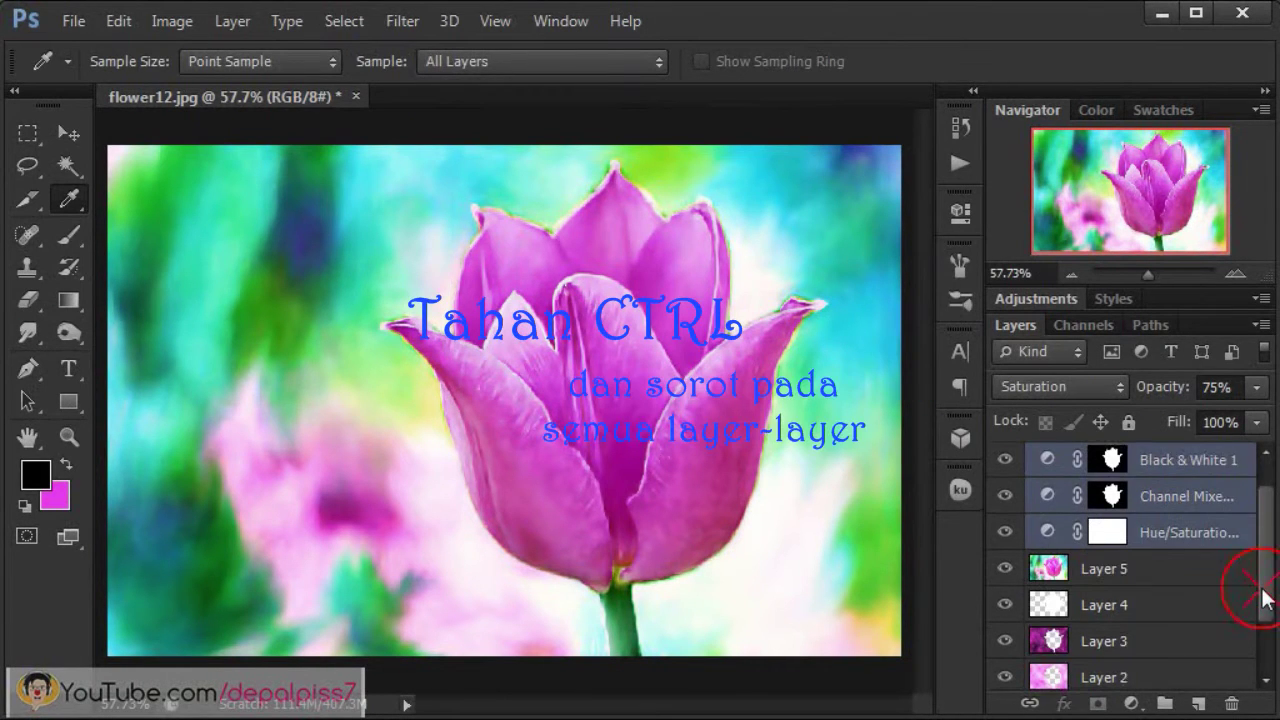
left_click(1223, 555, "ctrl")
left_click(1223, 600, "ctrl")
left_click(1275, 625, "ctrl")
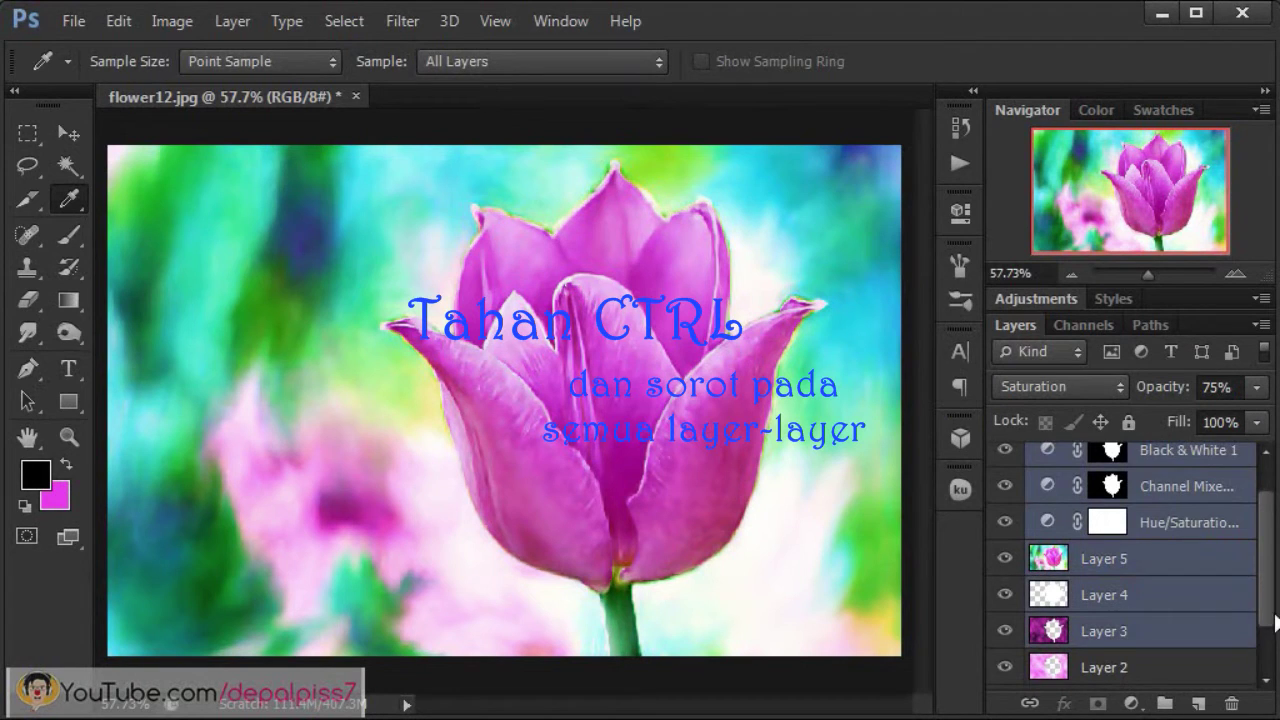
scroll(1268, 612, "down", 2)
left_click(1237, 600, "ctrl")
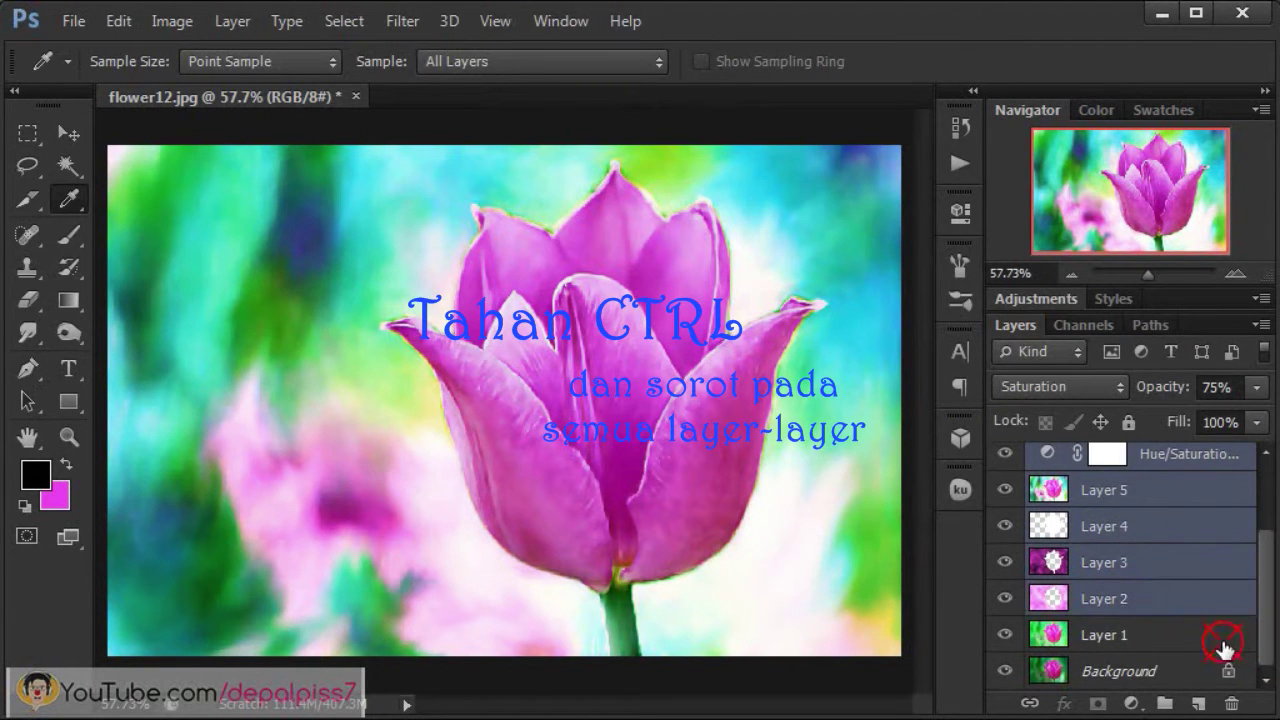
left_click(1223, 636, "ctrl")
scroll(1134, 531, "up", 3)
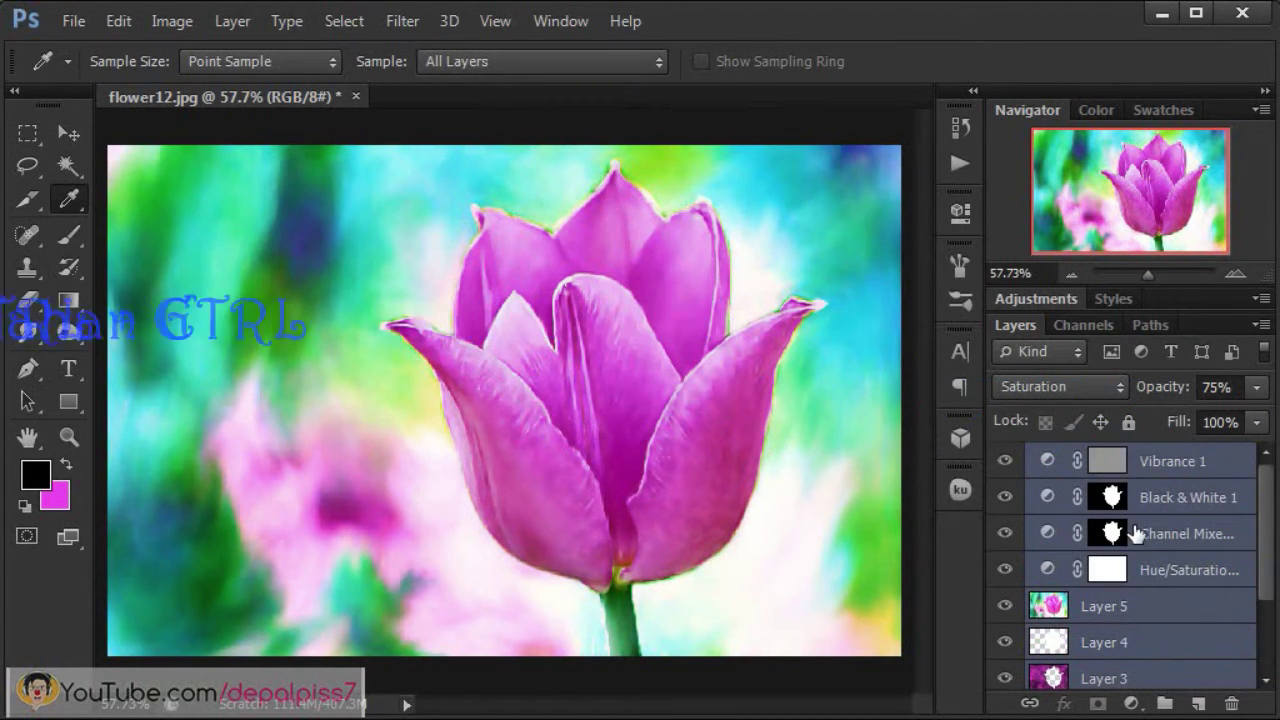
Group the selected layers into Group 1 and stamp the visible image as Layer 6.
key("ctrl+g")
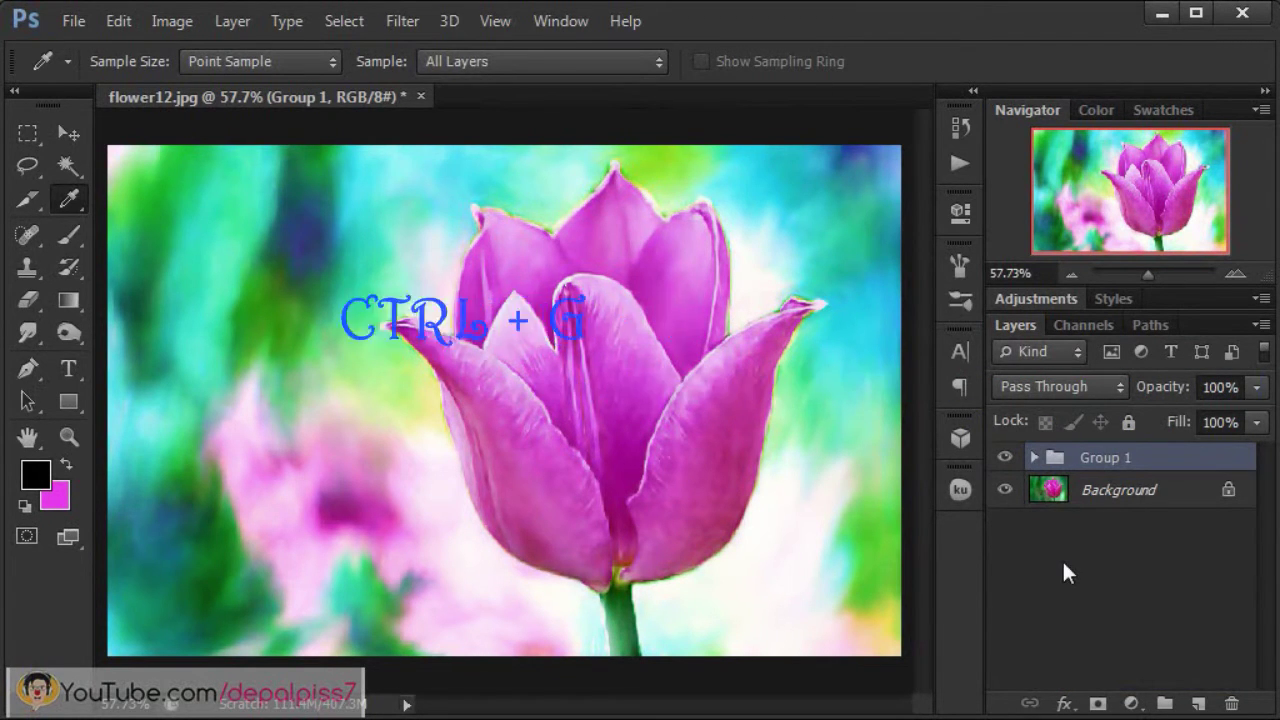
left_click(1161, 14)
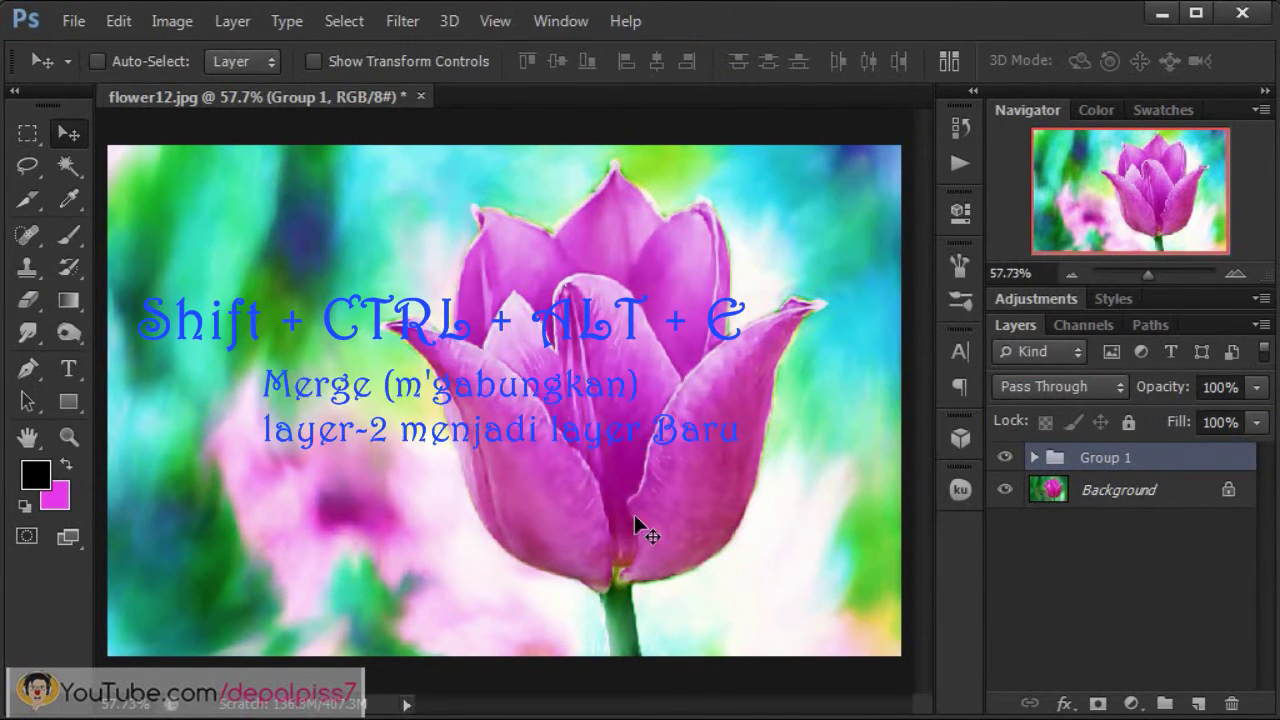
key("ctrl+shift+alt+e")
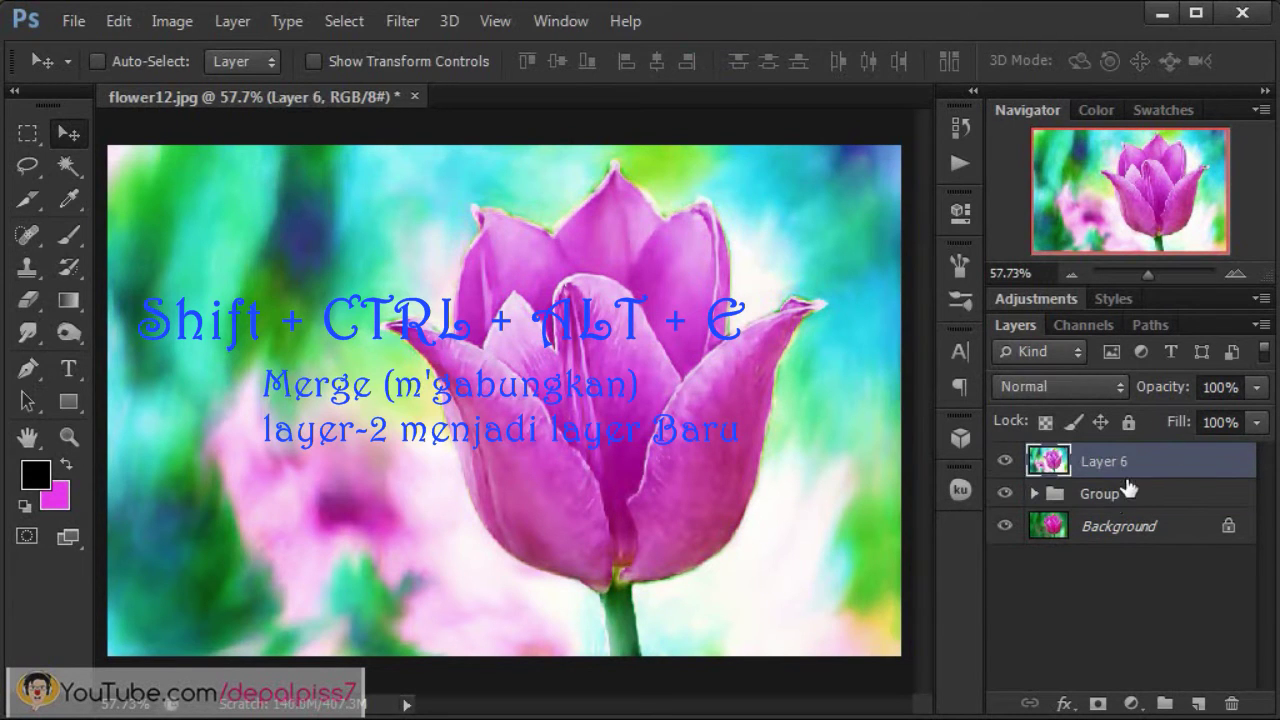
Use the Black & White 1 mask to copy the tulip from Layer 6 onto Layer 7, then reselect it.
left_click(1035, 494)
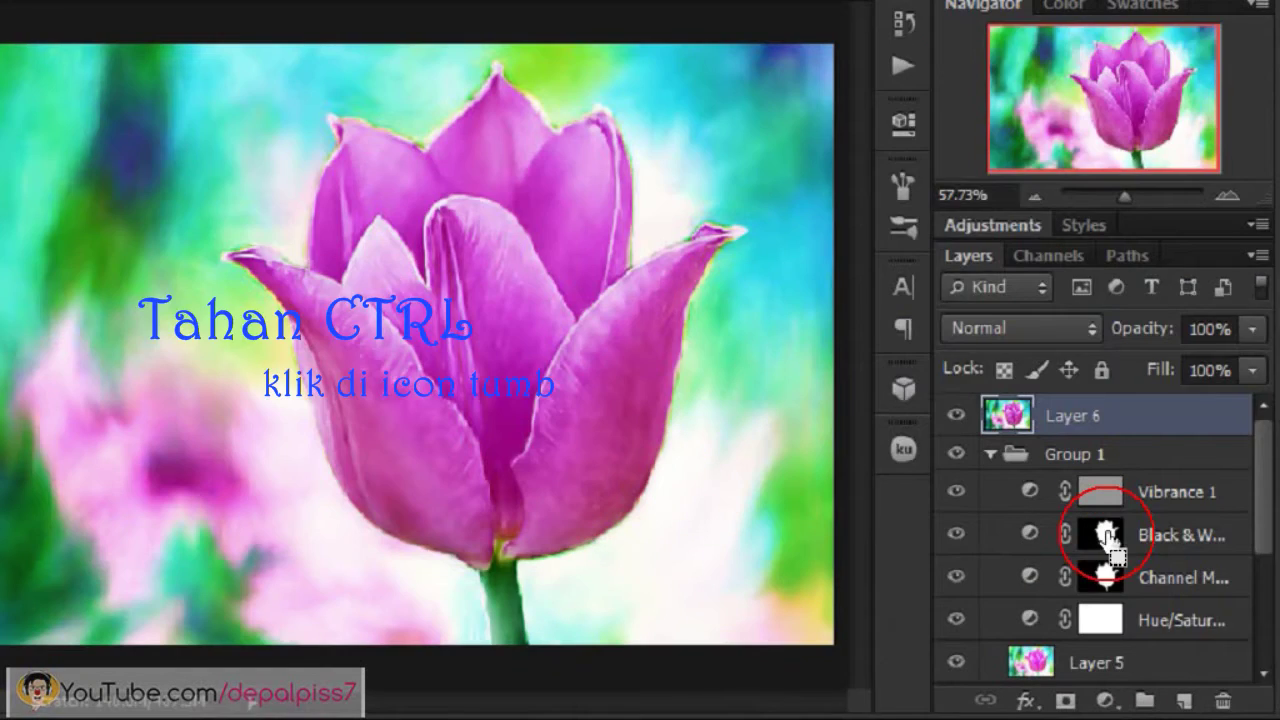
left_click(990, 410, "ctrl")
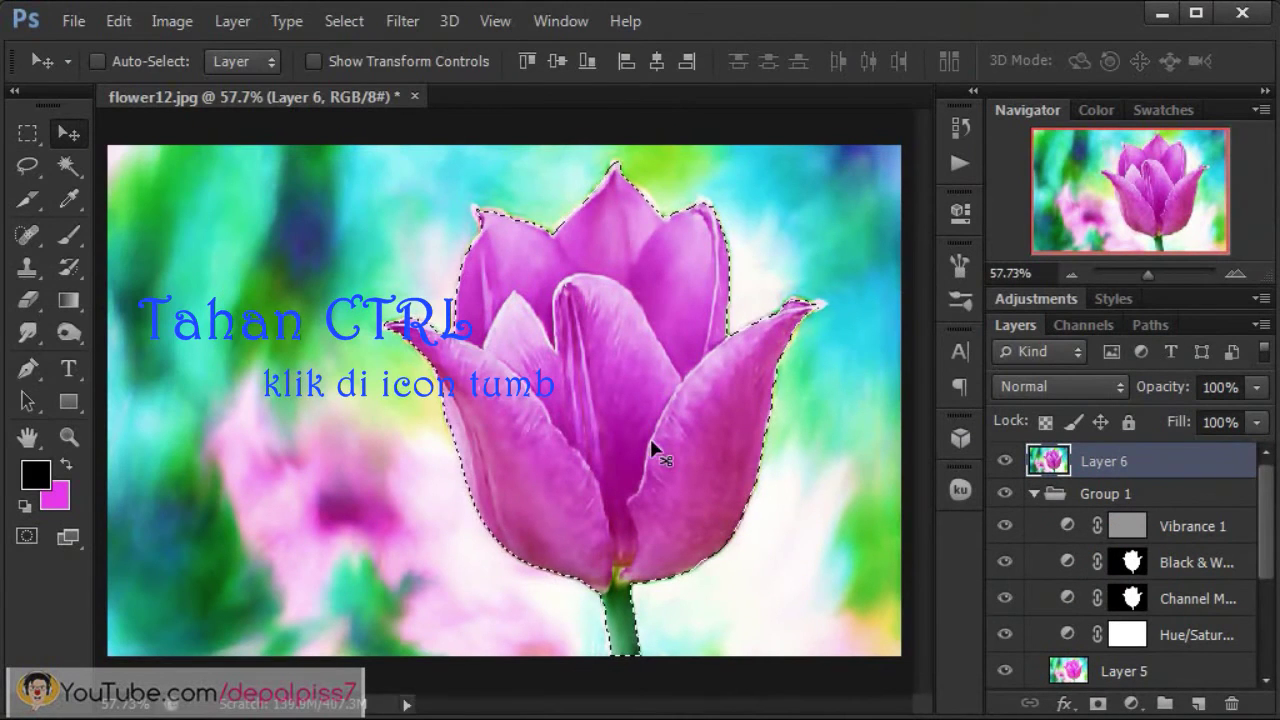
left_click(1034, 494)
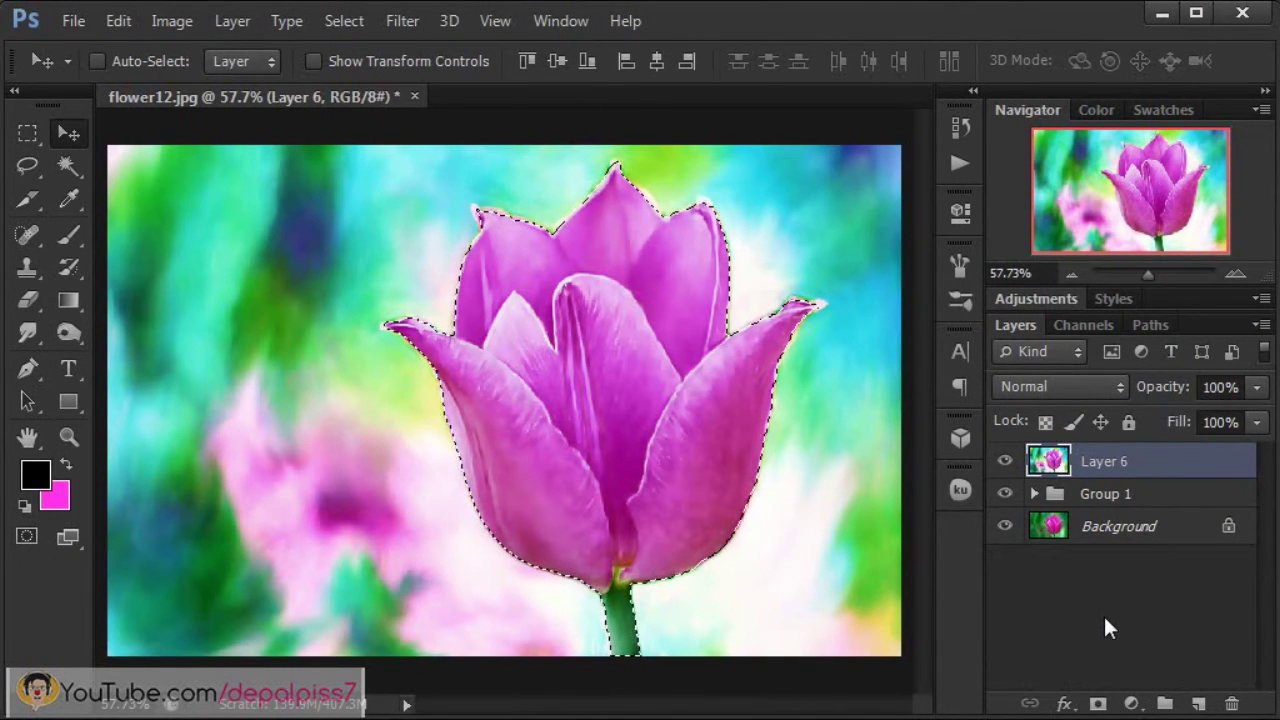
key("ctrl+j")
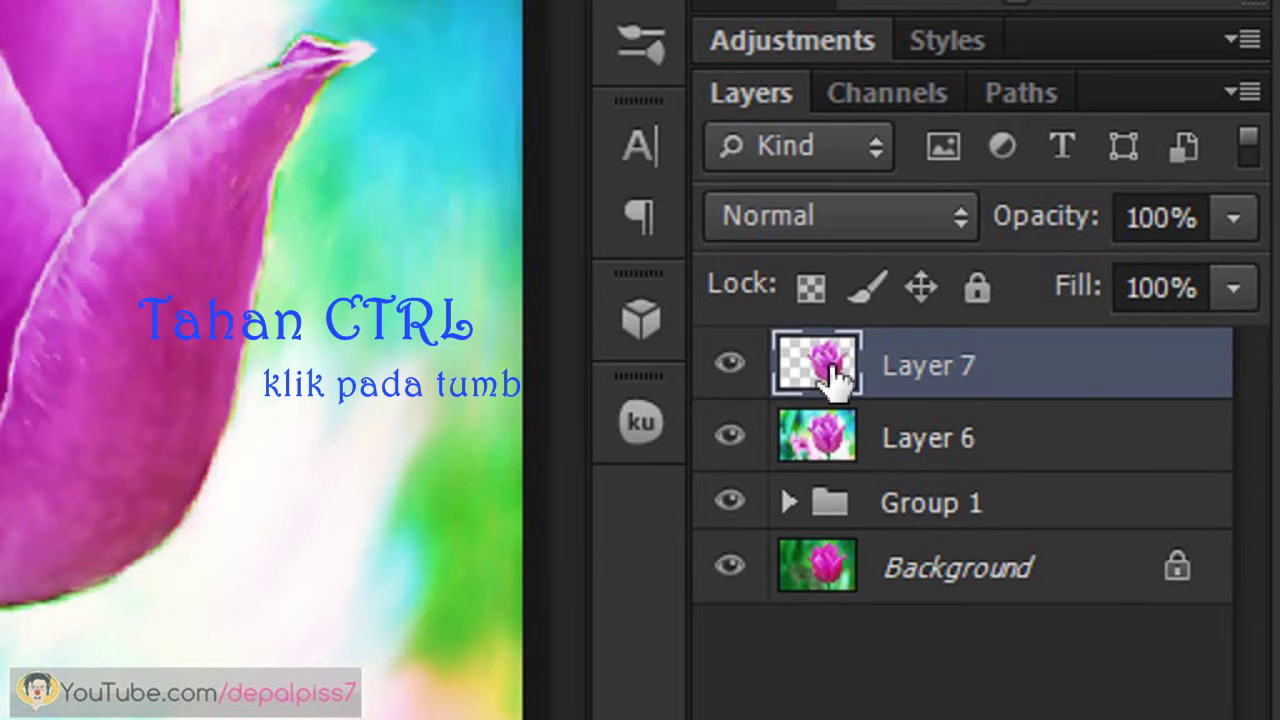
left_click(830, 370, "ctrl")
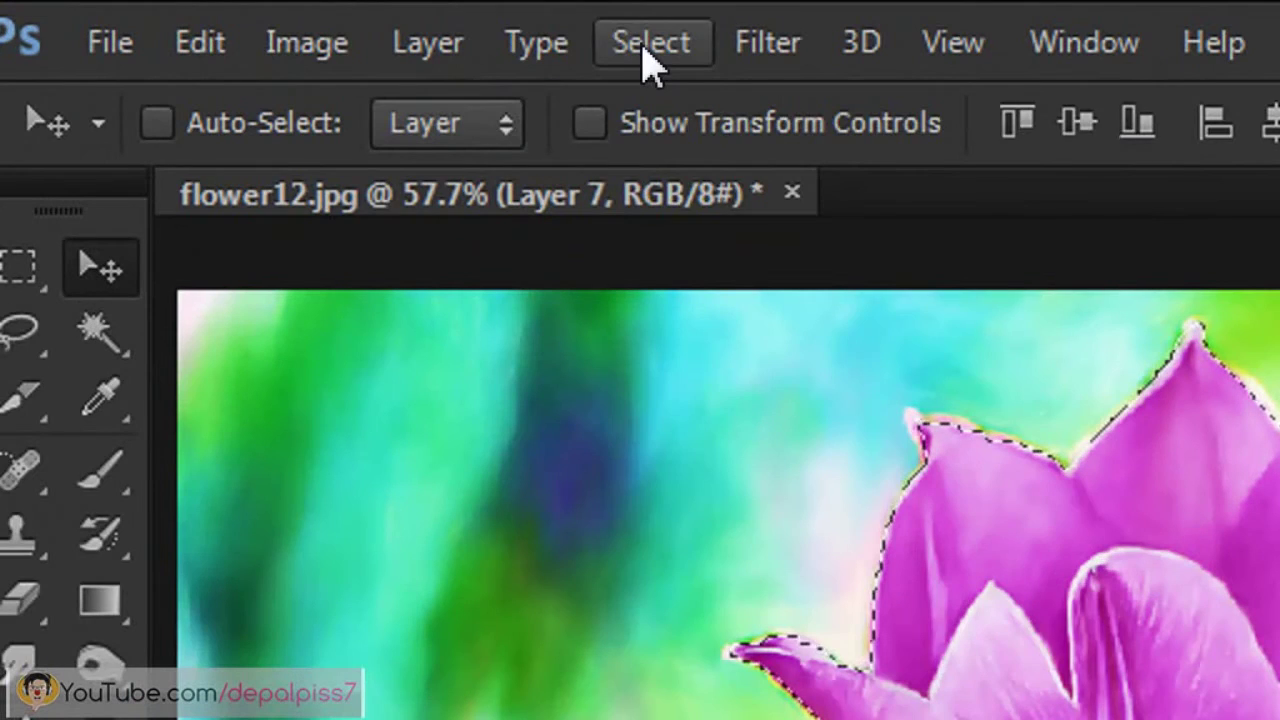
Contract the tulip selection on Layer 7 by 3 pixels.
left_click(341, 21)
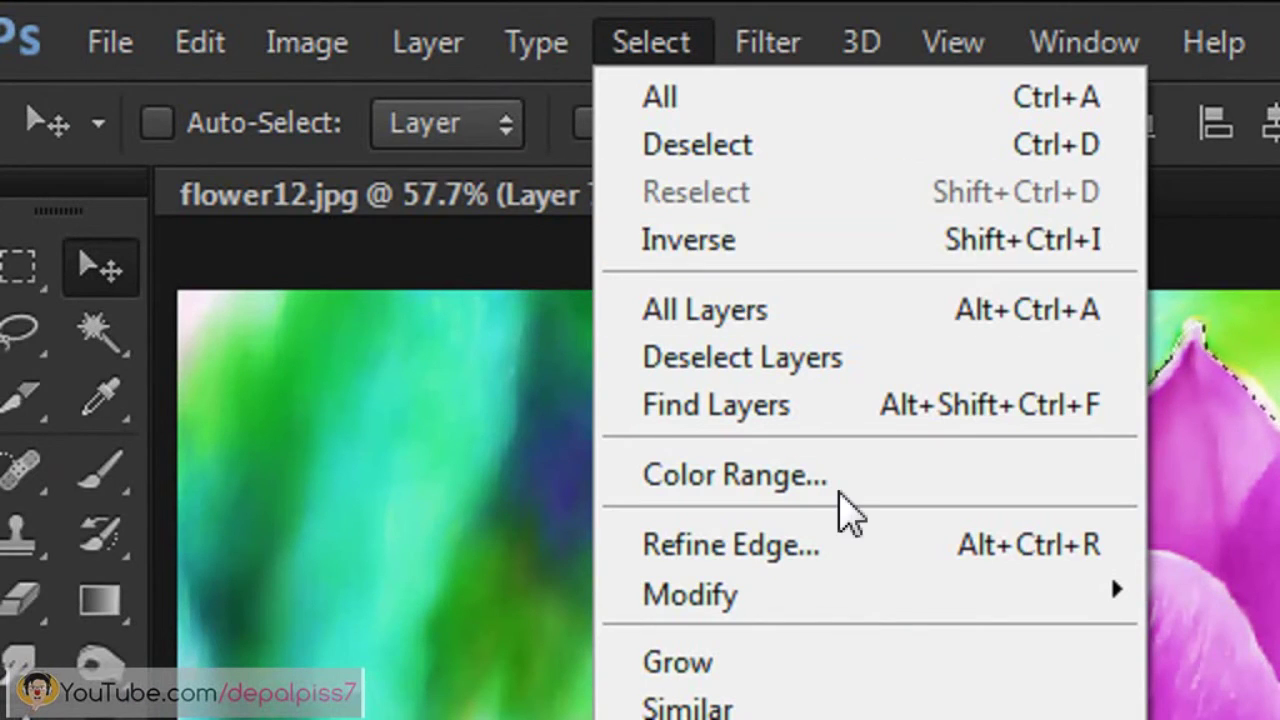
mouse_move(480, 307)
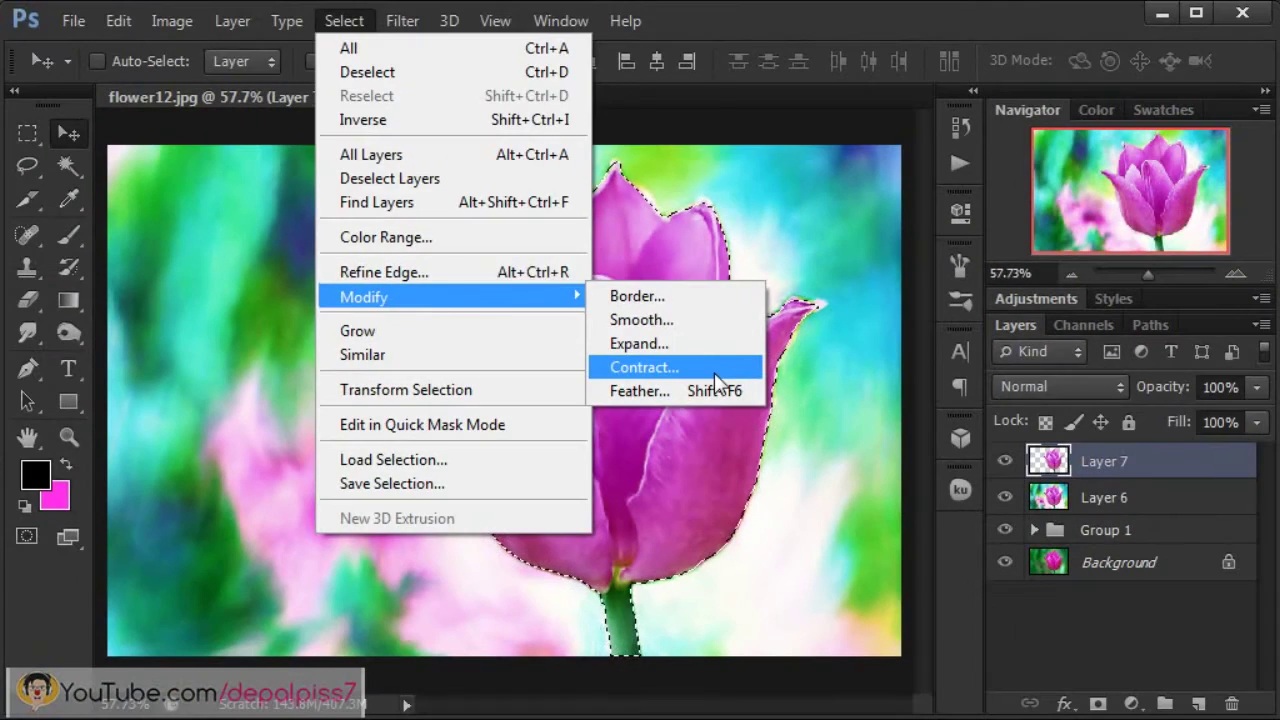
left_click(715, 370)
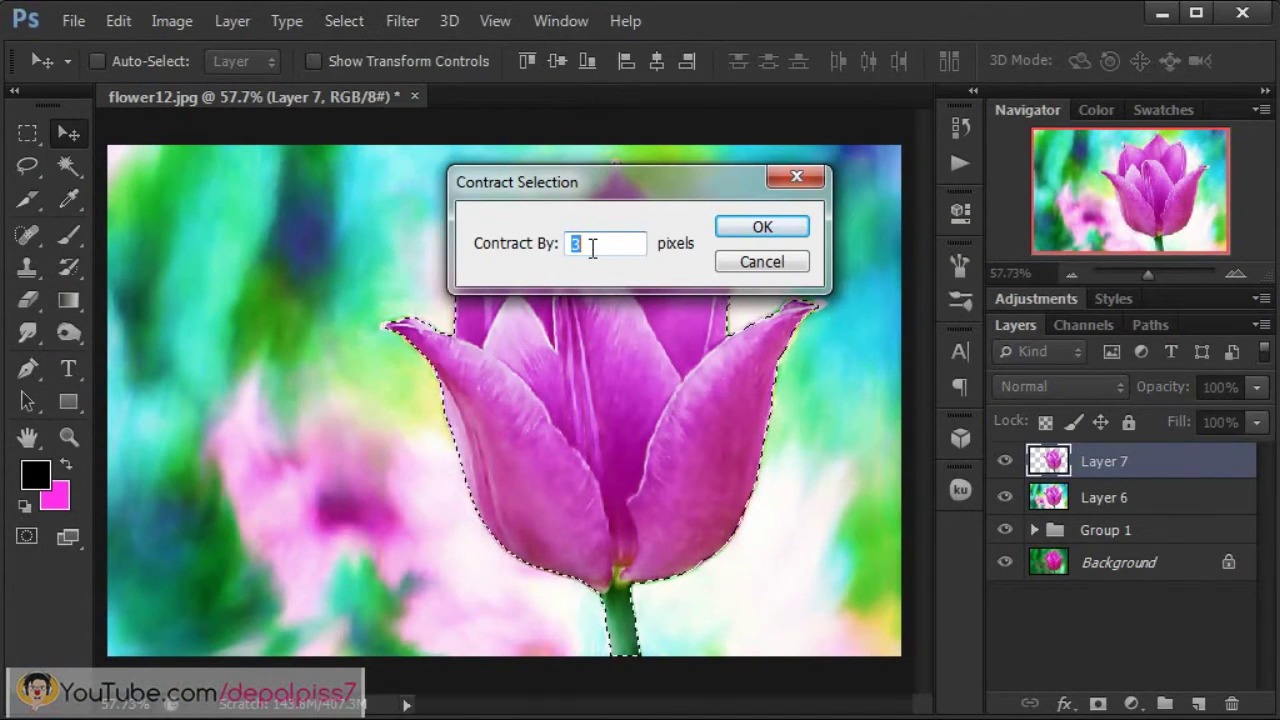
left_click(750, 230)
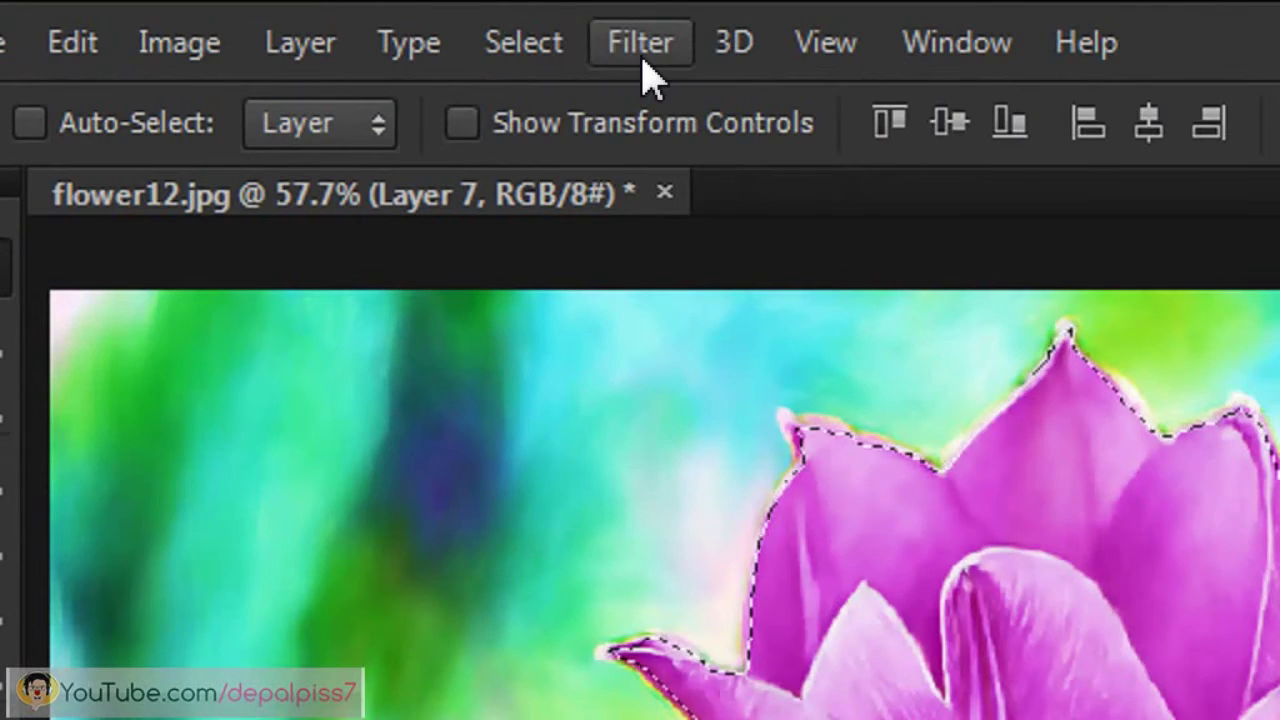
Apply a Box Blur of 19 pixels radius to the tulip on Layer 7.
left_click(402, 22)
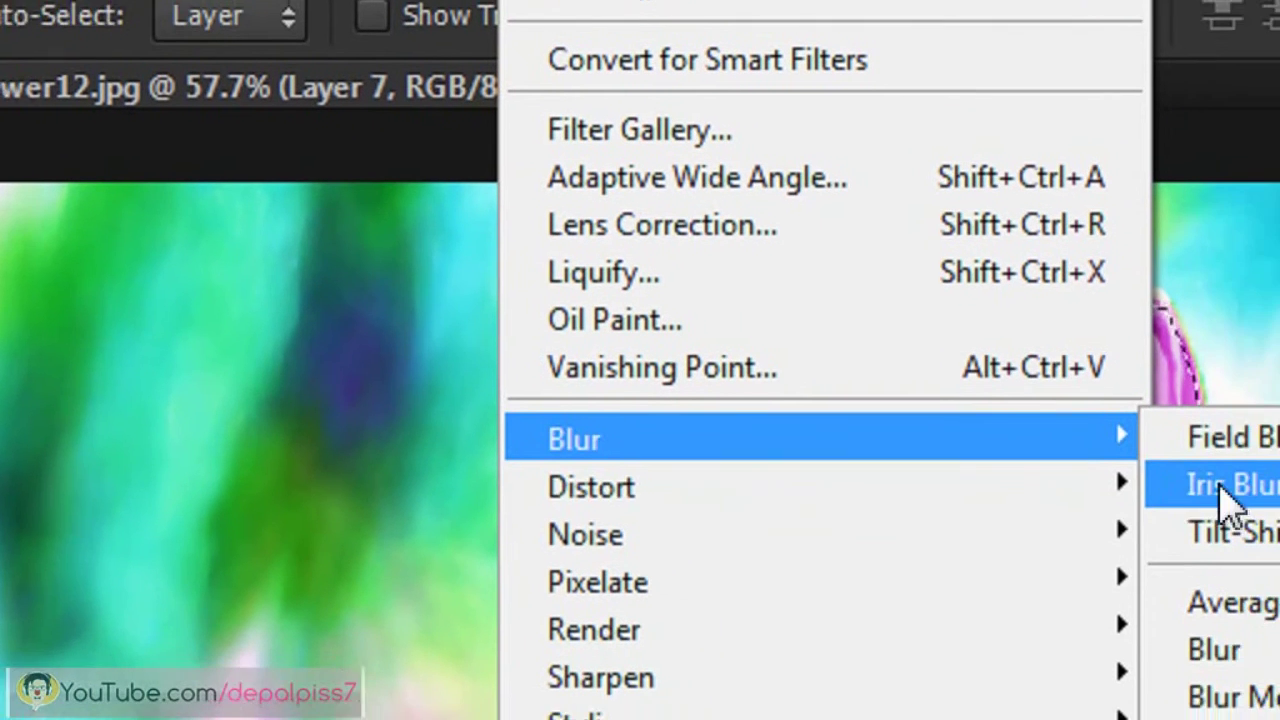
mouse_move(414, 273)
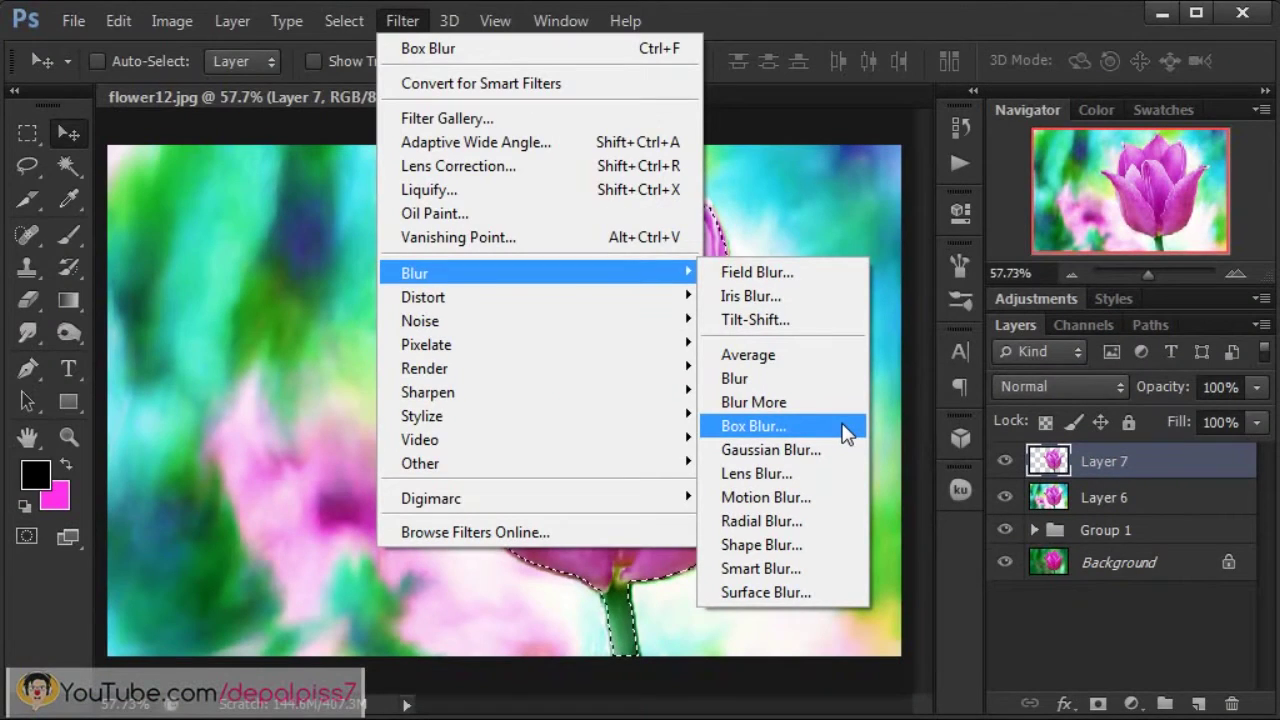
left_click(845, 427)
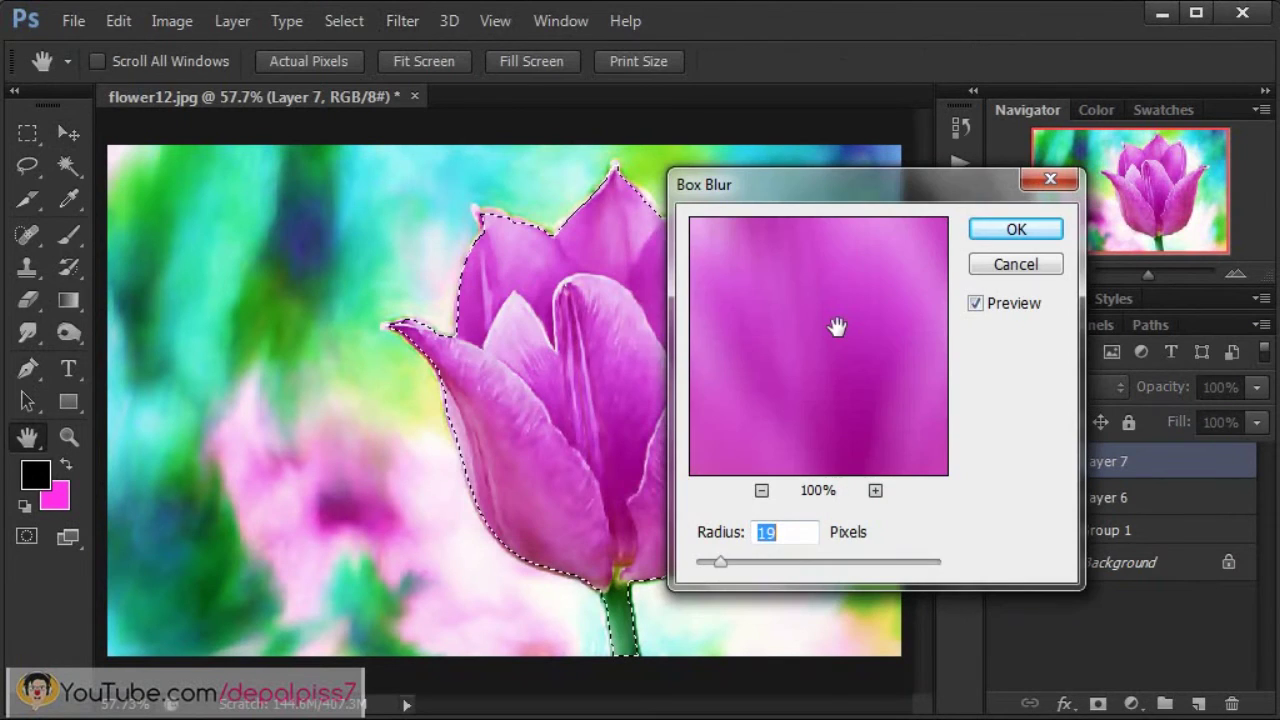
left_click(811, 536)
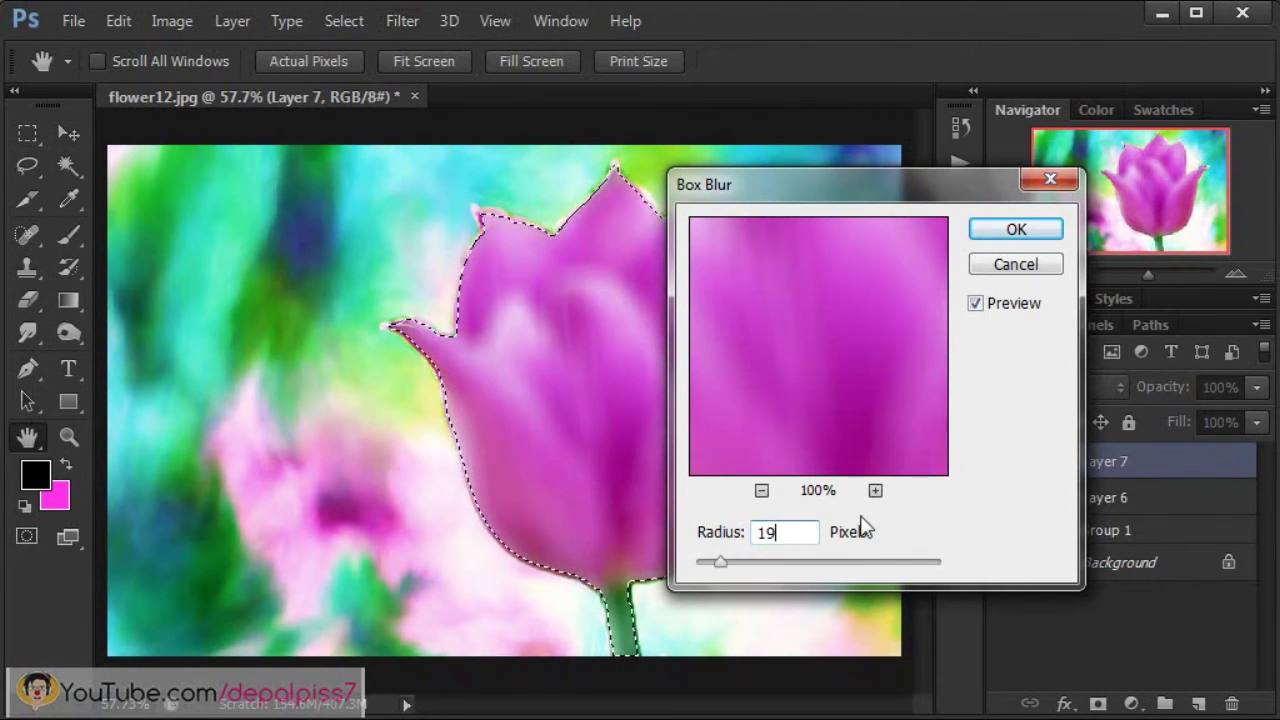
left_click(1016, 230)
key("v")
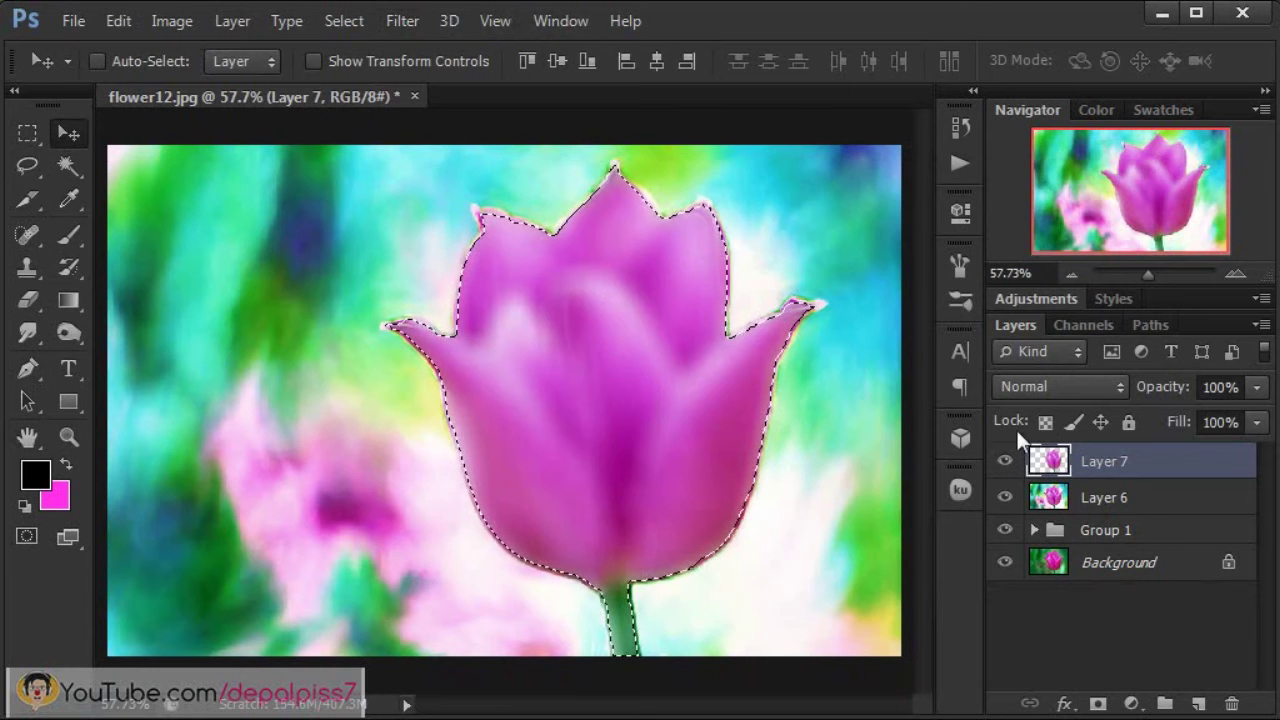
left_click(1064, 387)
Set Layer 7 to Overlay, then duplicate it as Layer 8 in Color blend mode.
left_click(1080, 215)
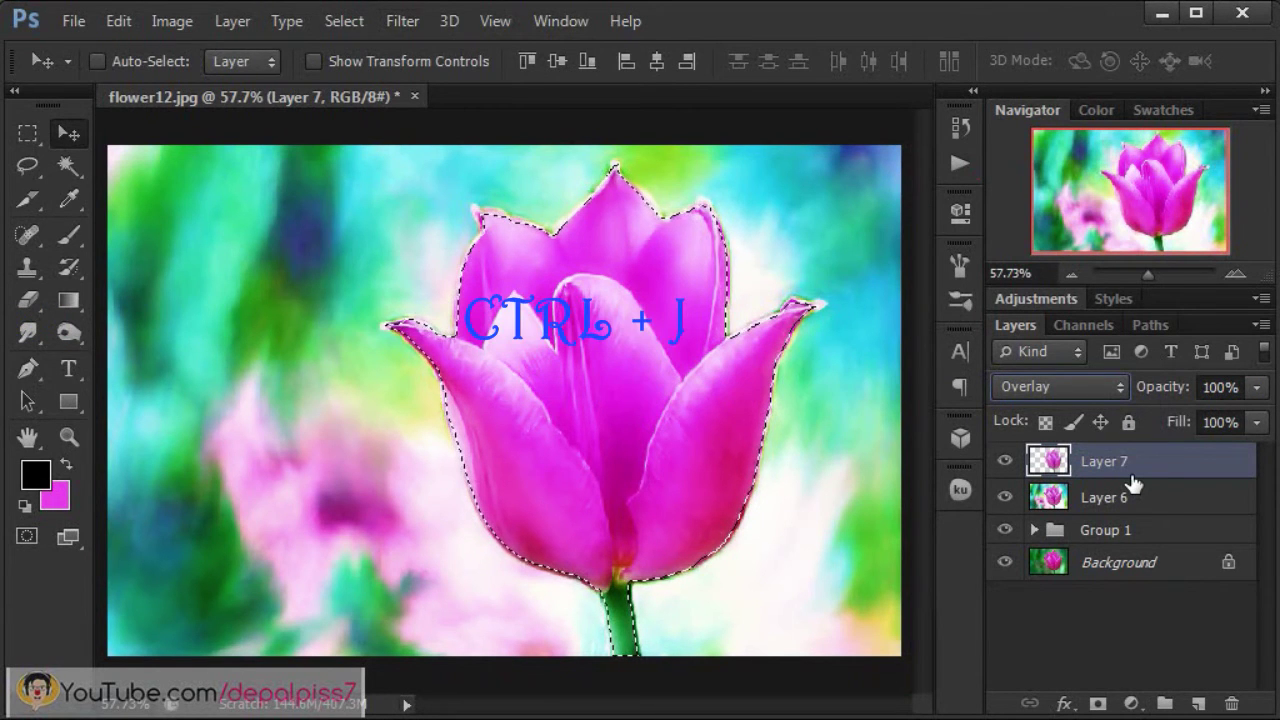
key("ctrl+j")
key("ctrl+d")
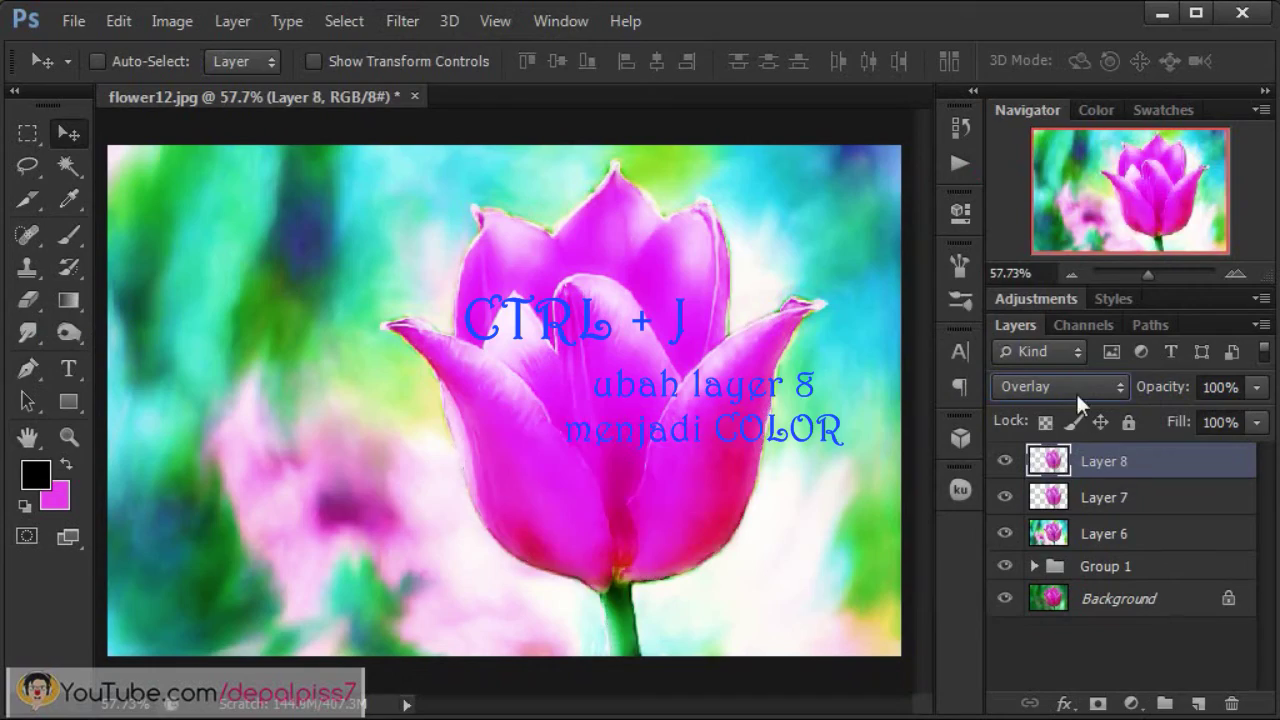
left_click(1077, 390)
left_click(1040, 521)
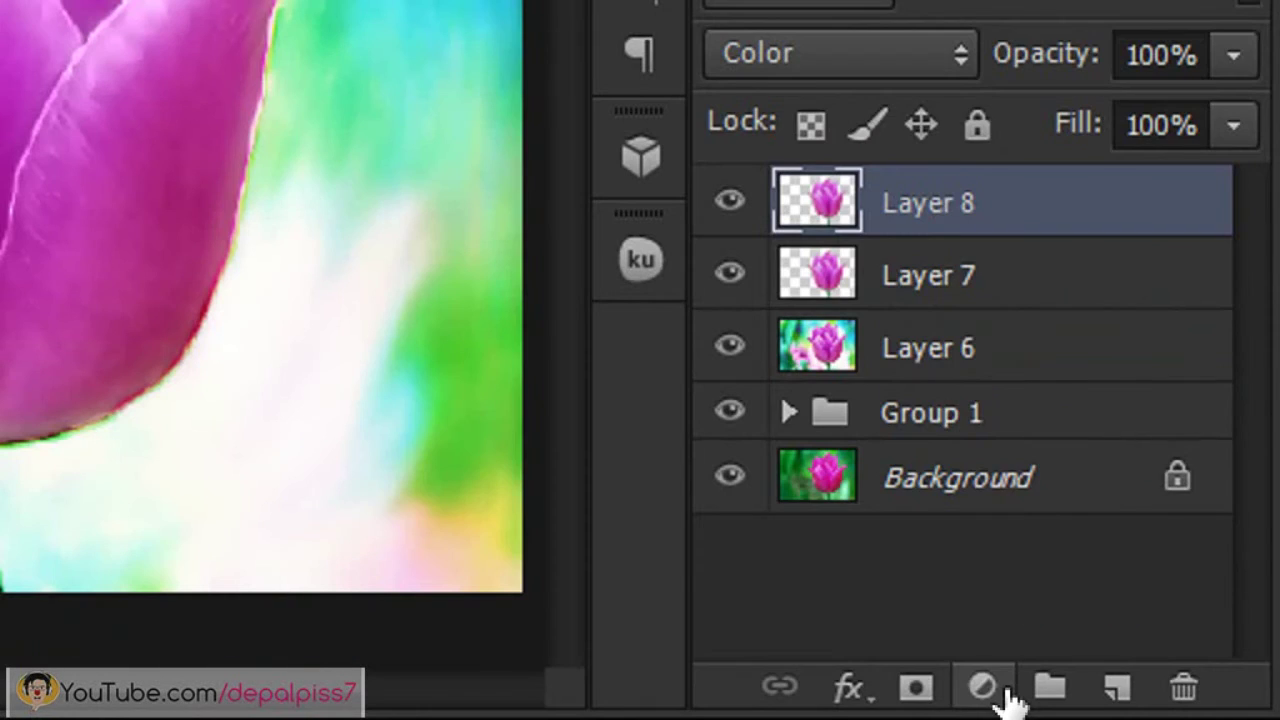
Add a Black & White adjustment layer with default settings.
left_click(1006, 690)
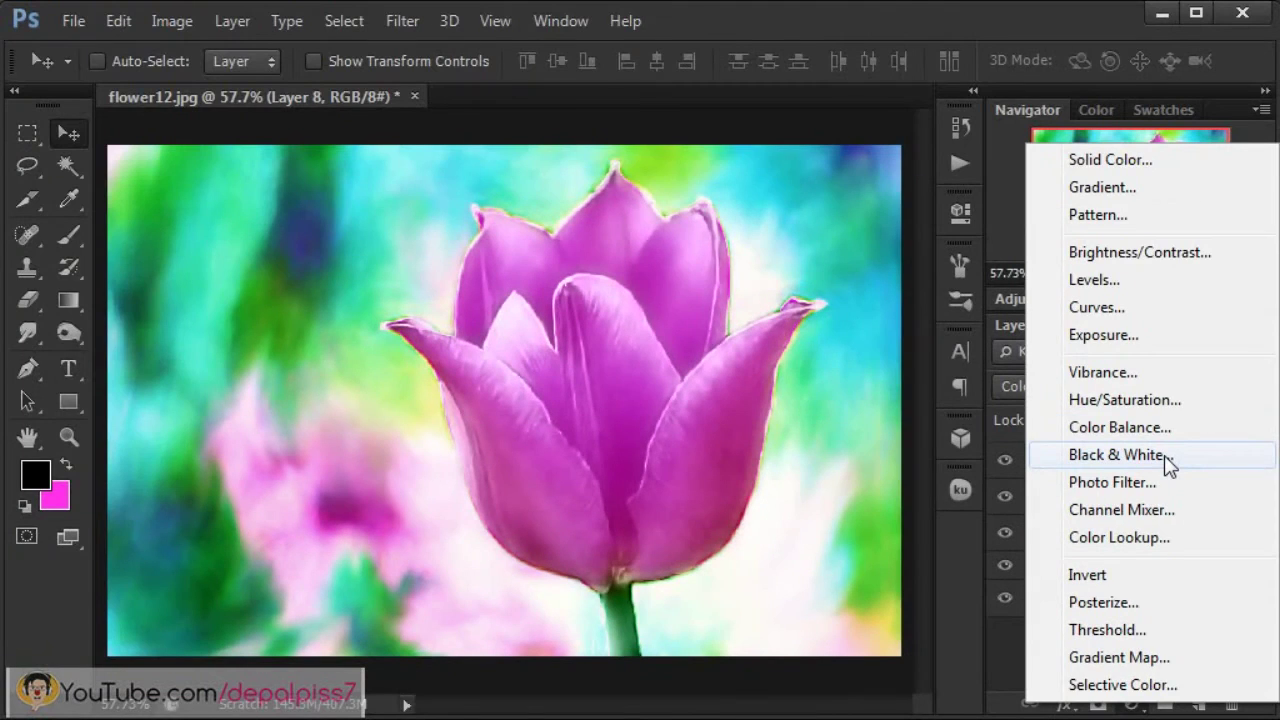
left_click(1164, 455)
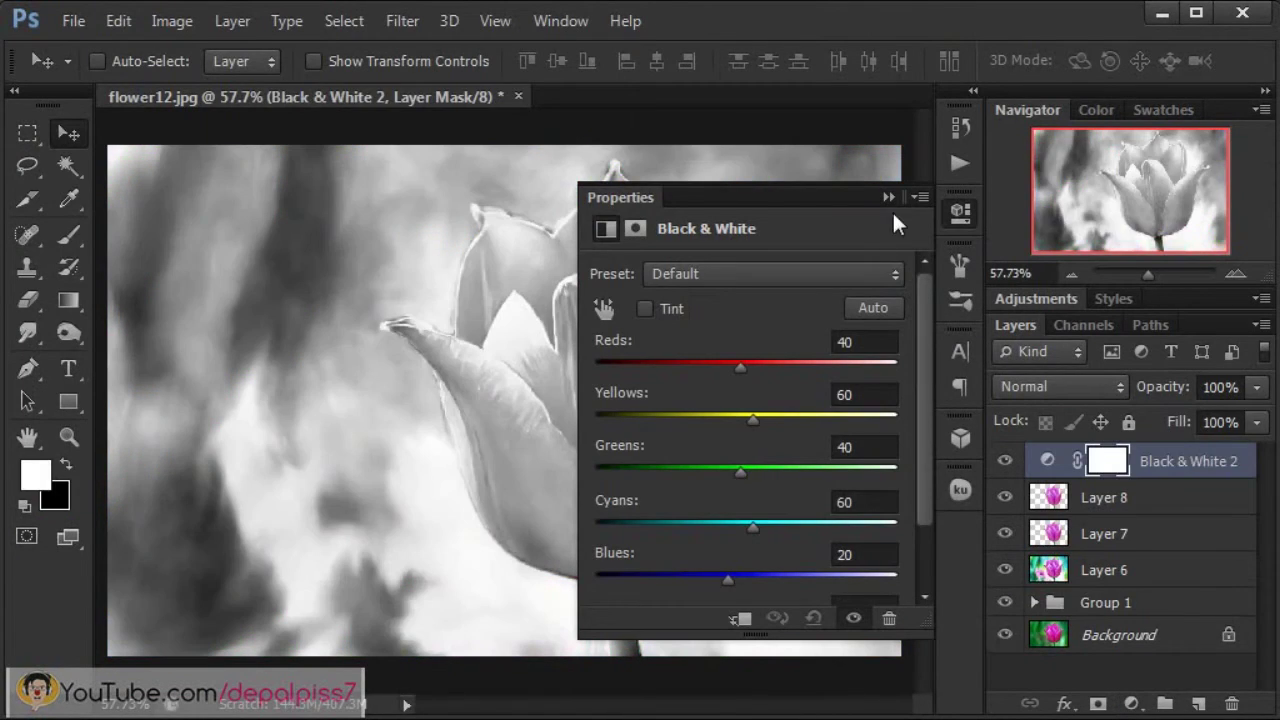
left_click(888, 197)
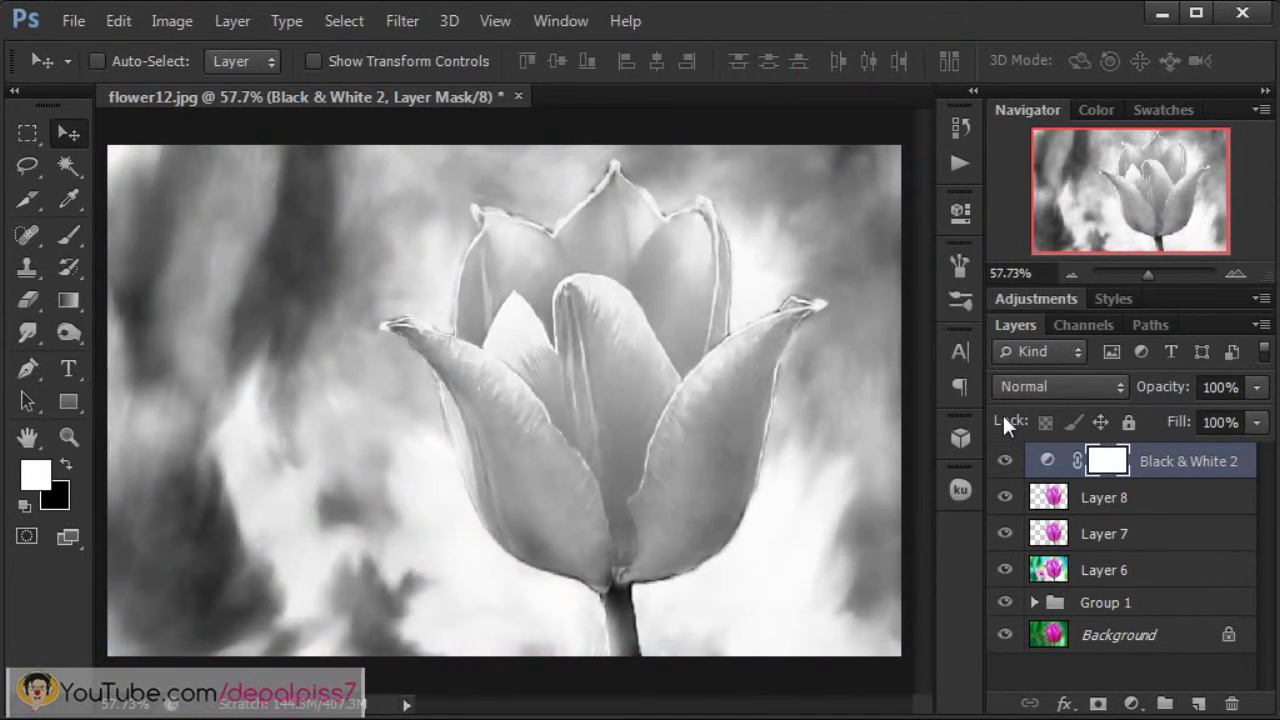
Blend Black & White 2 in Multiply at 20% opacity and toggle it to compare.
left_click(1036, 388)
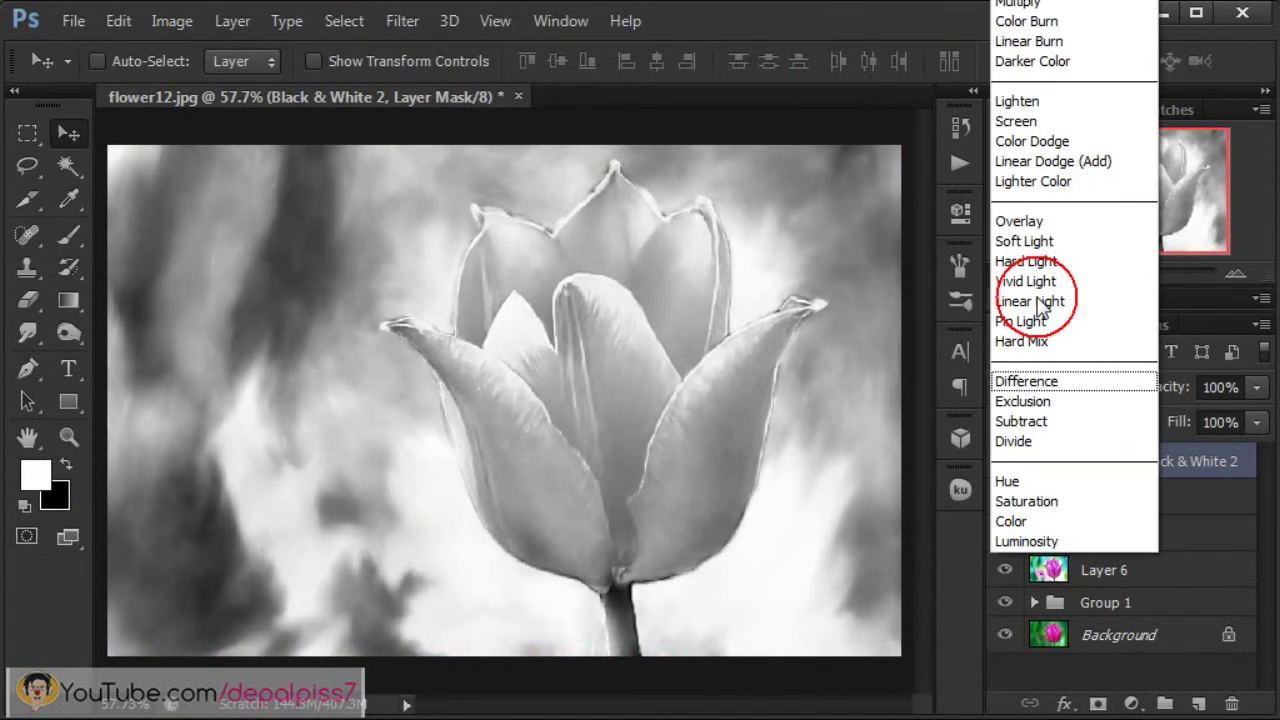
left_click(1030, 6)
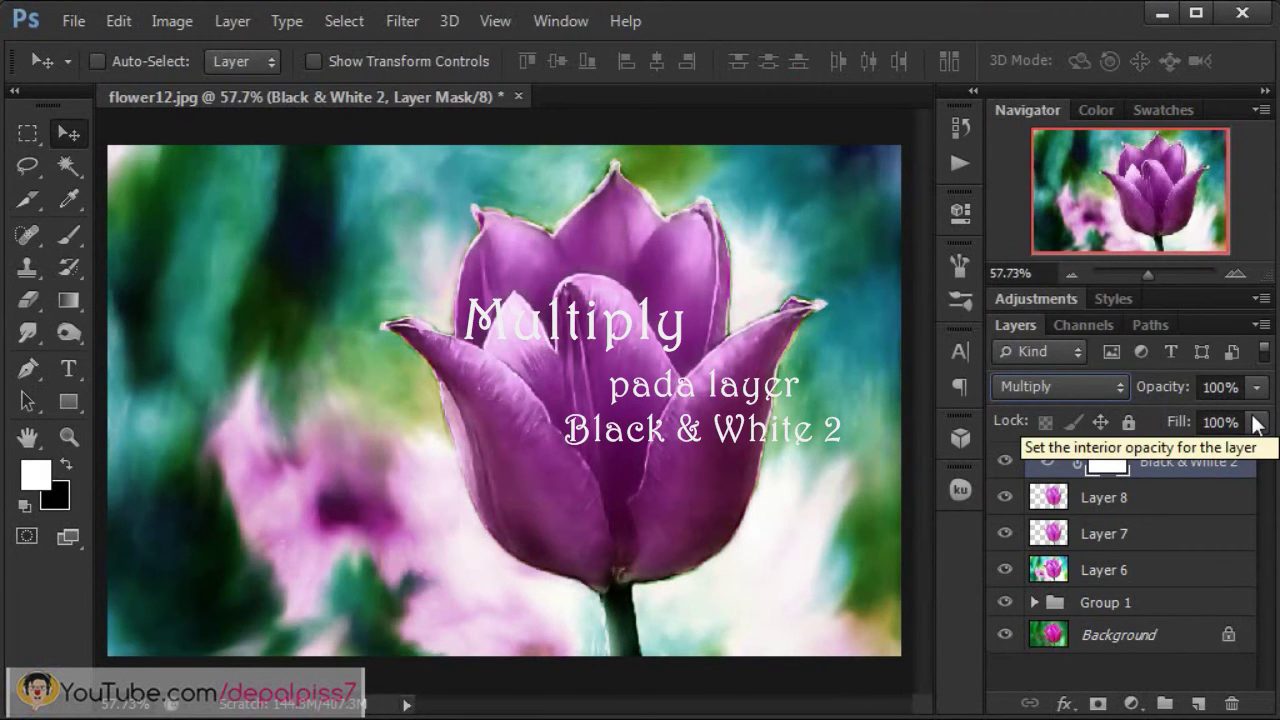
left_click(1255, 408)
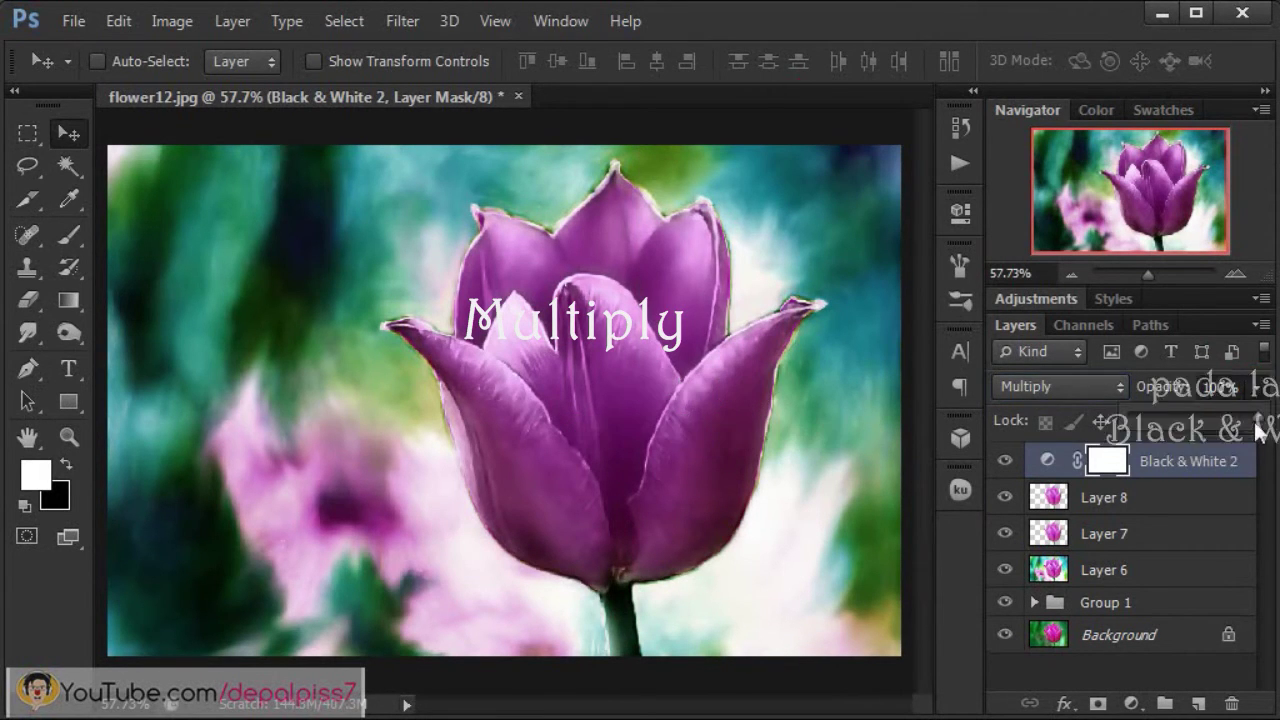
left_click_drag(1252, 418, 1159, 418)
left_click(1210, 388)
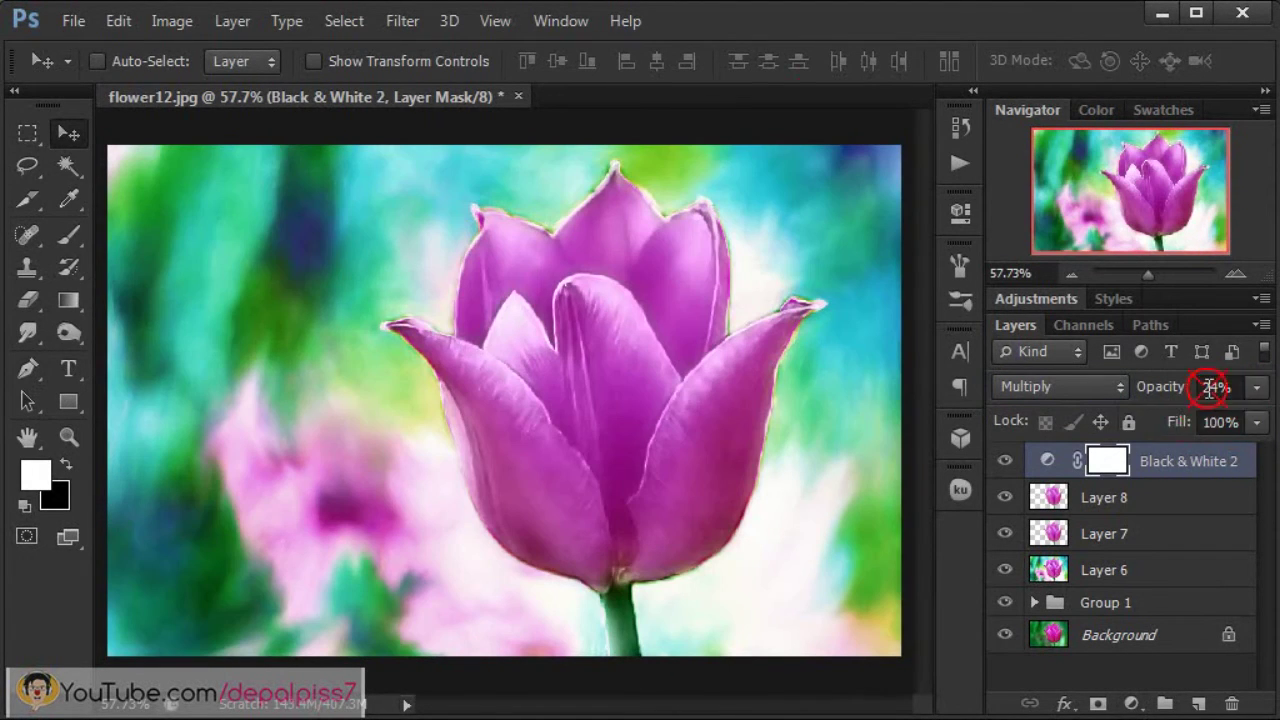
type("0")
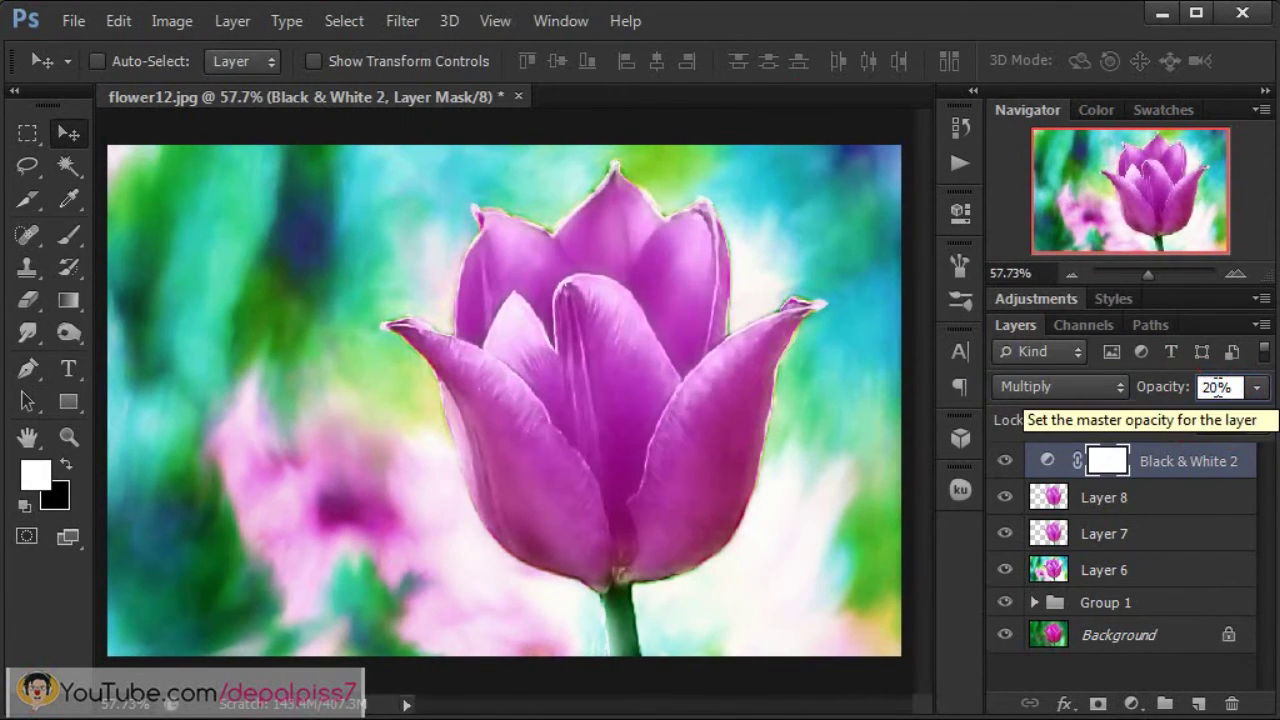
left_click(1005, 461)
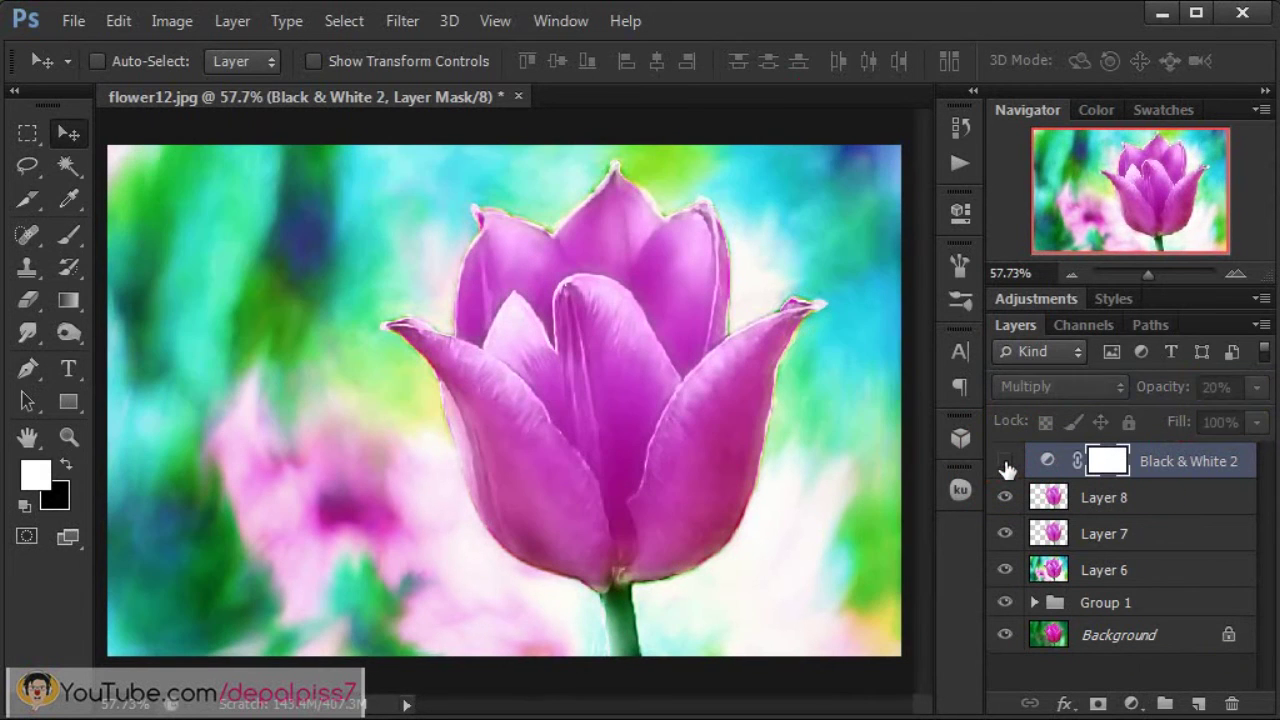
left_click(1005, 461)
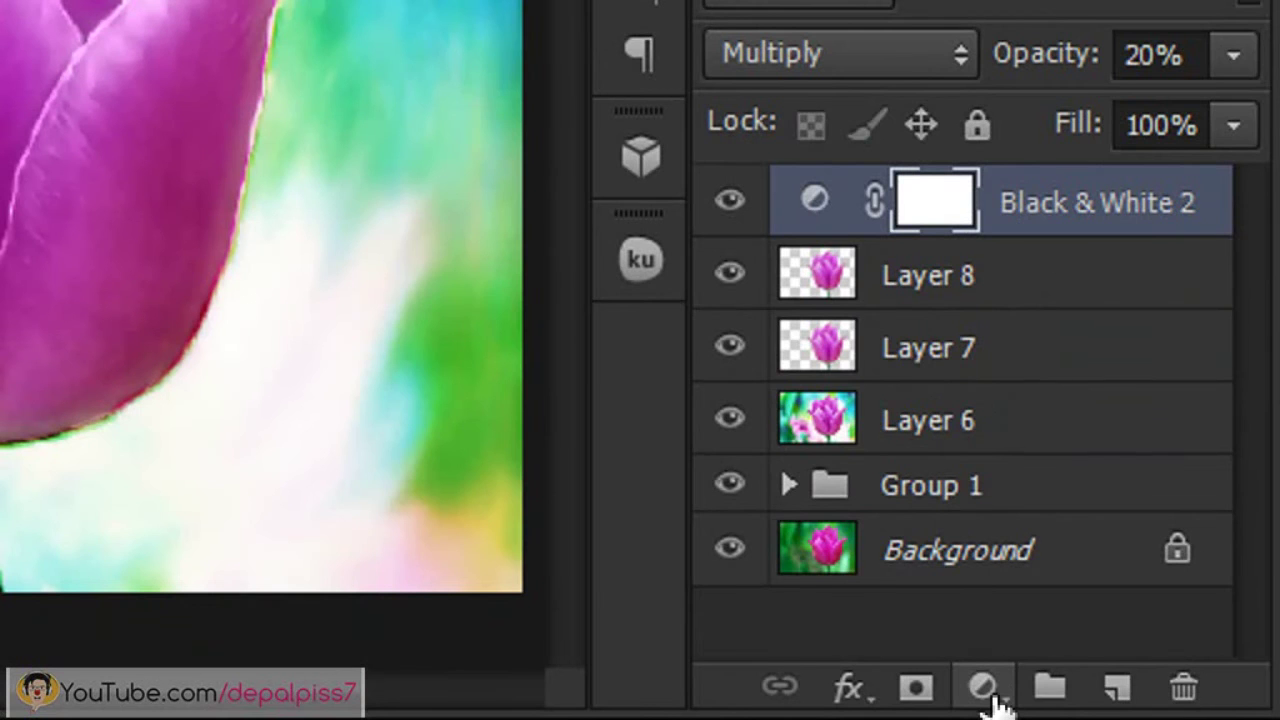
Create Hue/Saturation 2 above Black & White 2 with Hue +10, Saturation +10, Lightness -5.
left_click(998, 700)
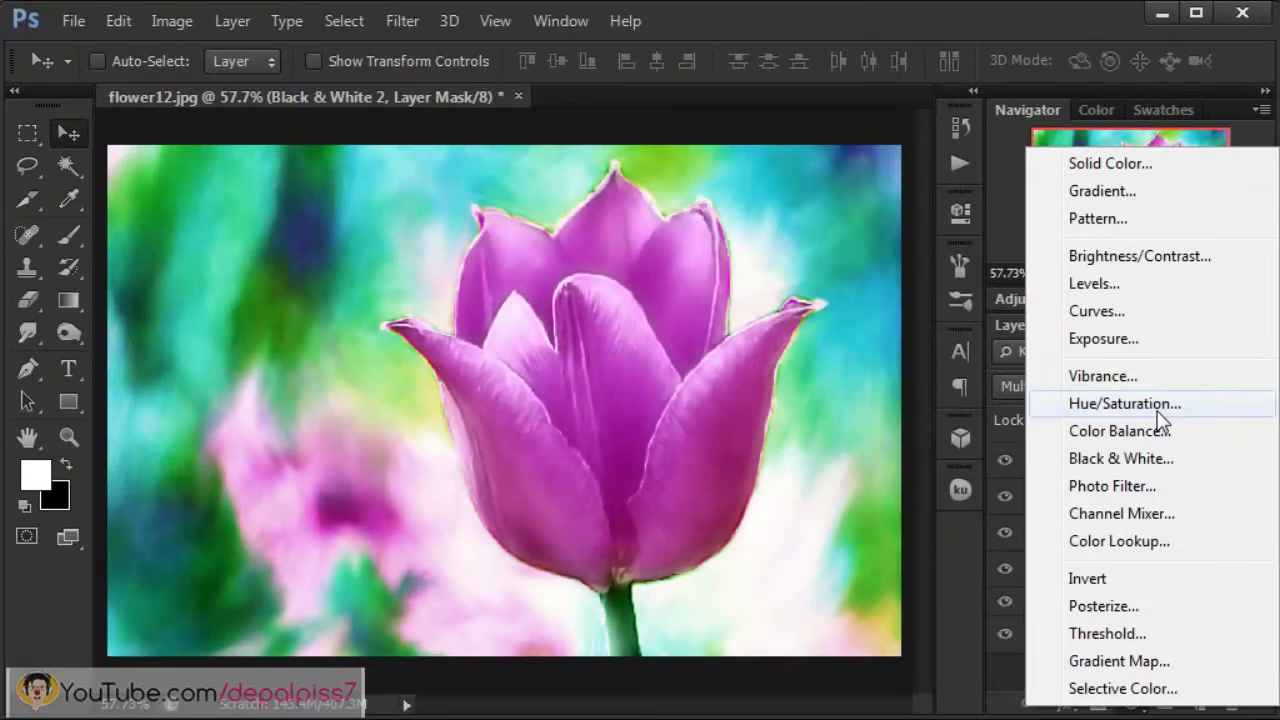
left_click(1100, 405)
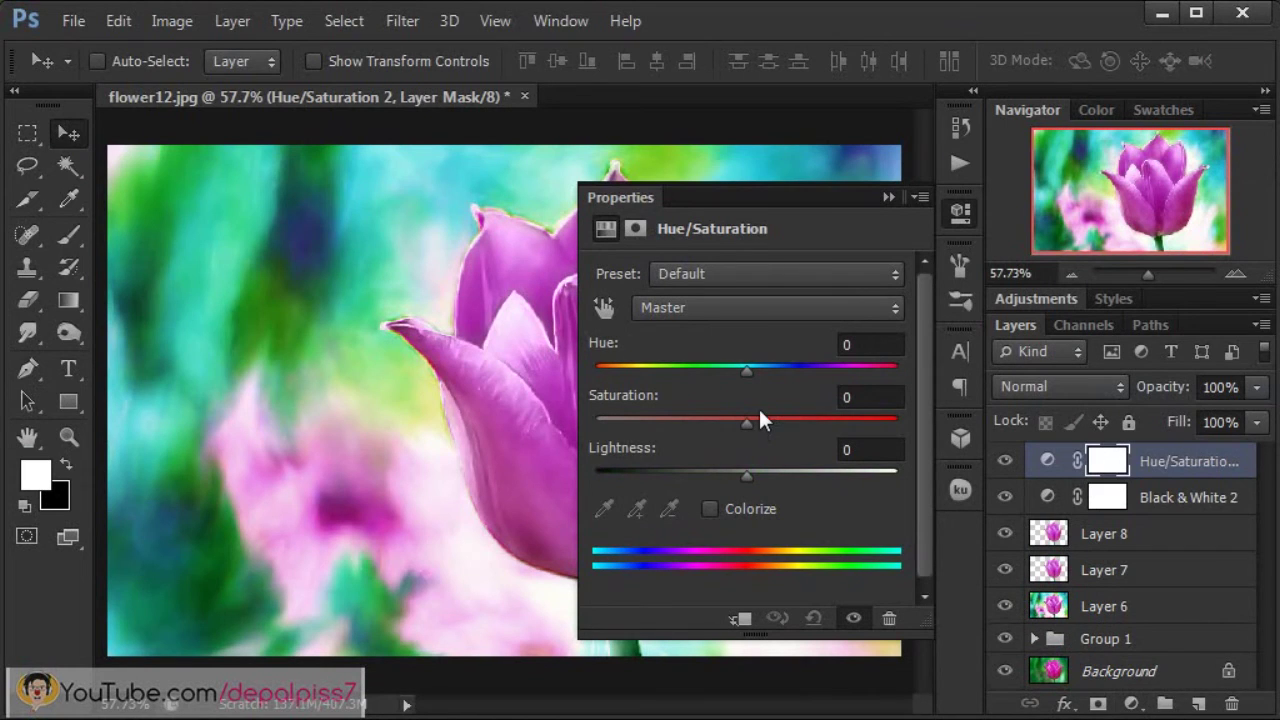
left_click_drag(748, 366, 761, 370)
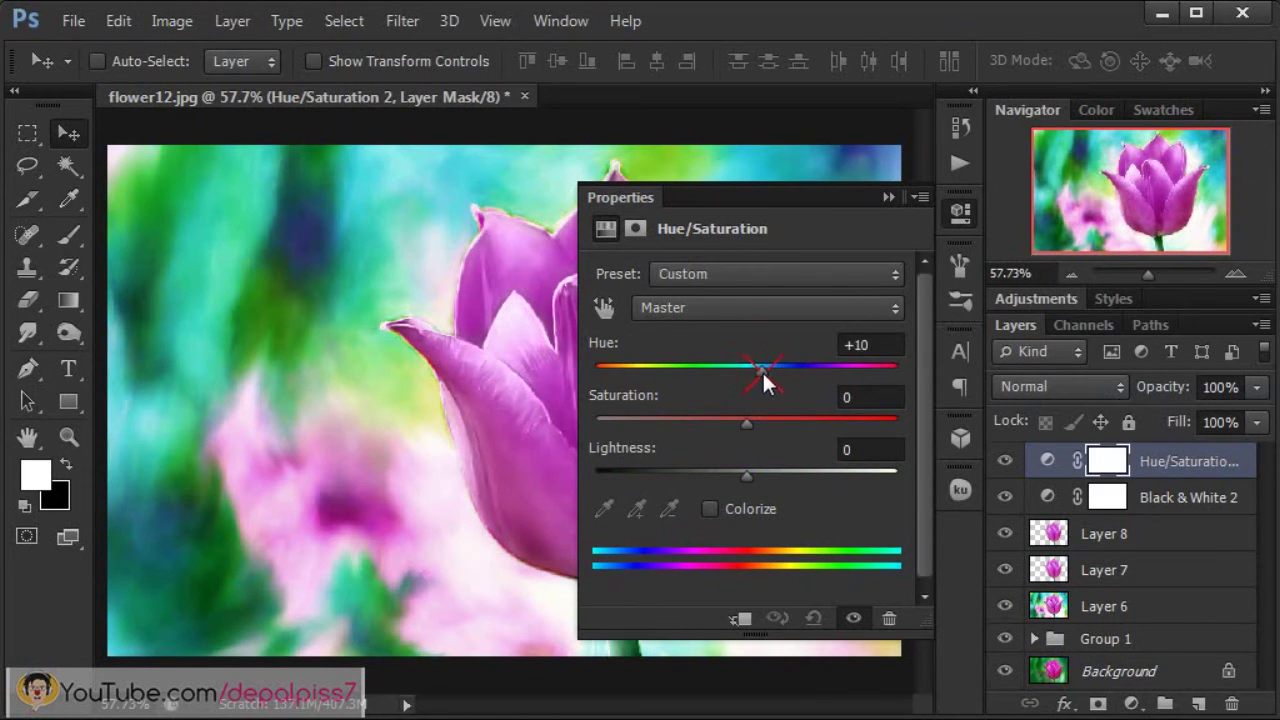
type("+1")
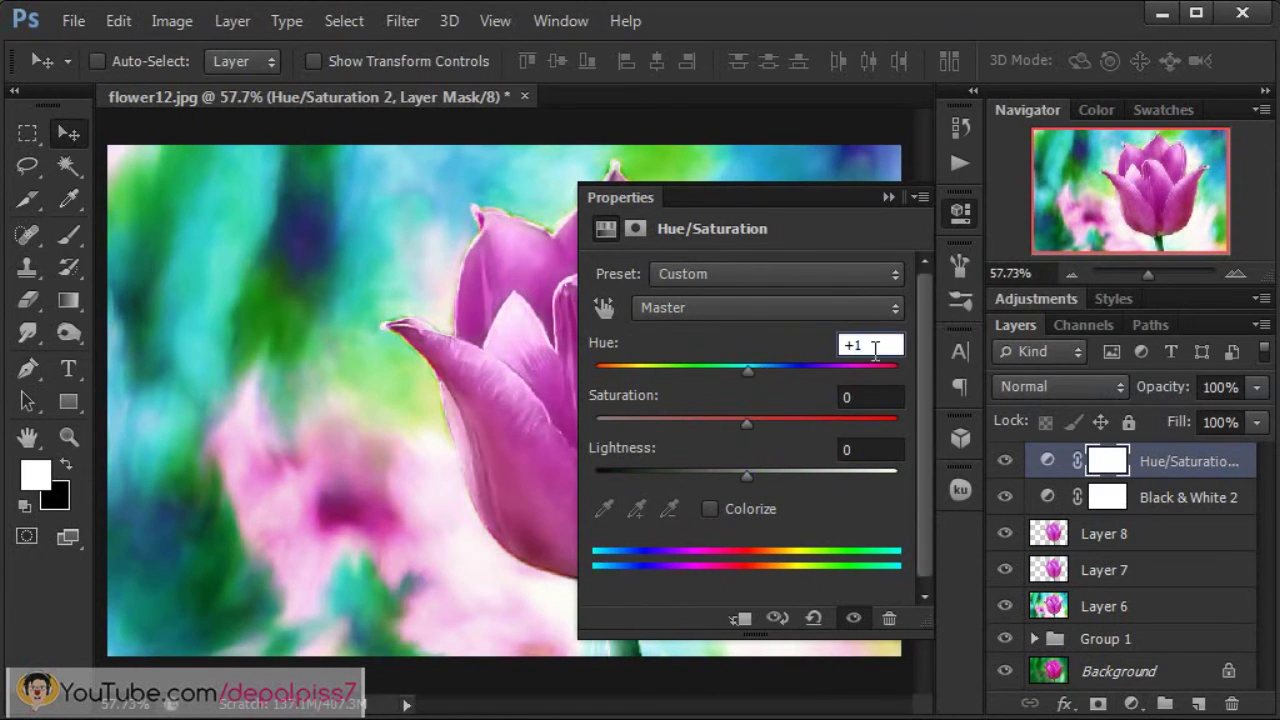
type("0")
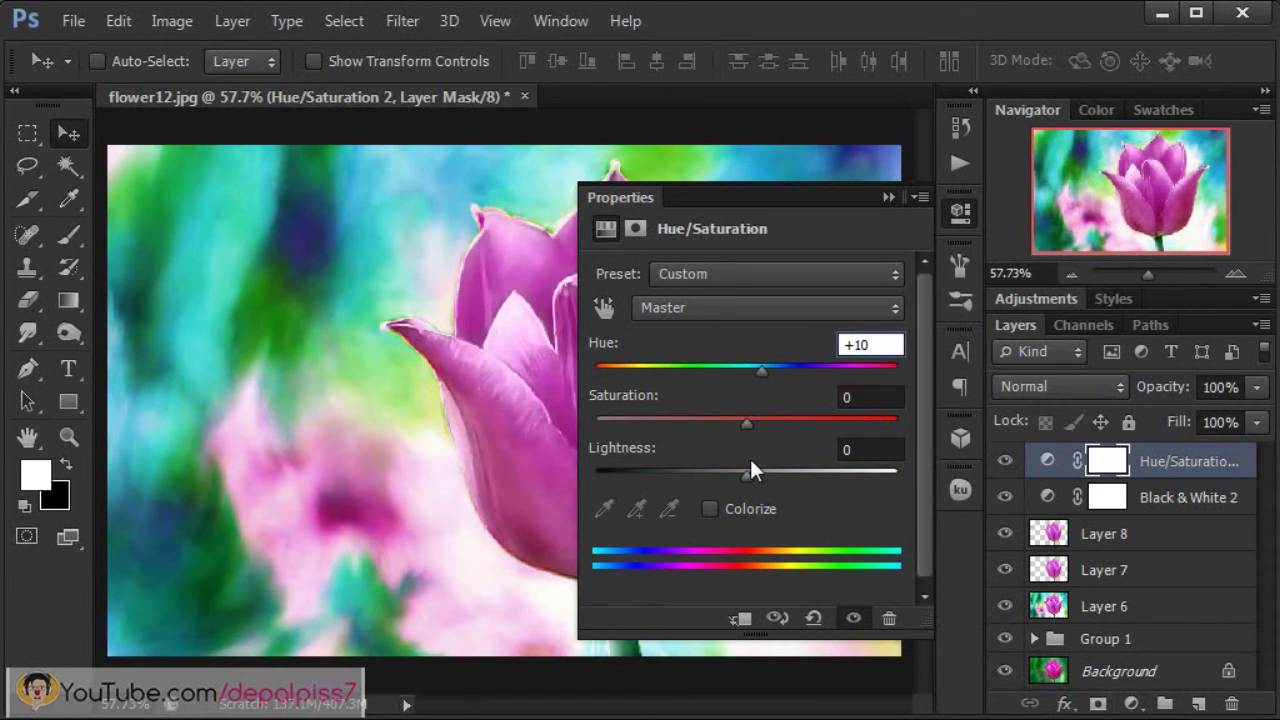
left_click(749, 422)
left_click_drag(751, 421, 761, 421)
left_click_drag(746, 475, 739, 477)
left_click(878, 451)
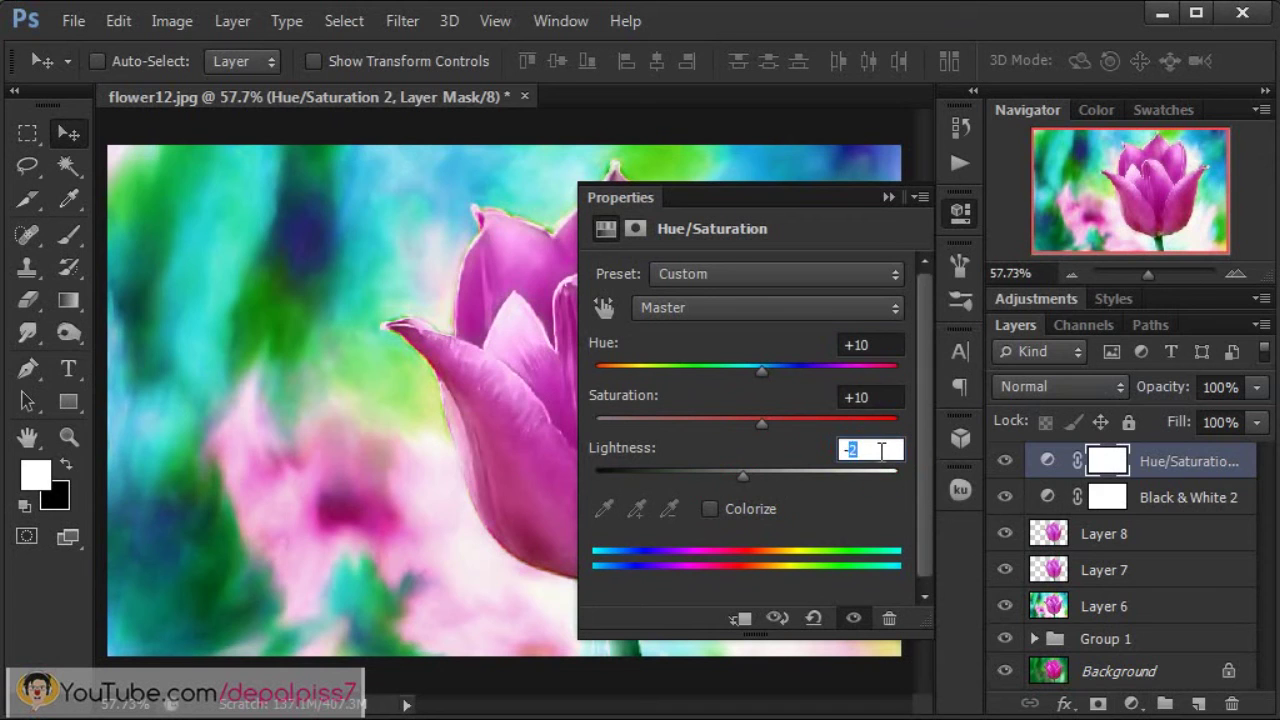
type("-5")
left_click(888, 198)
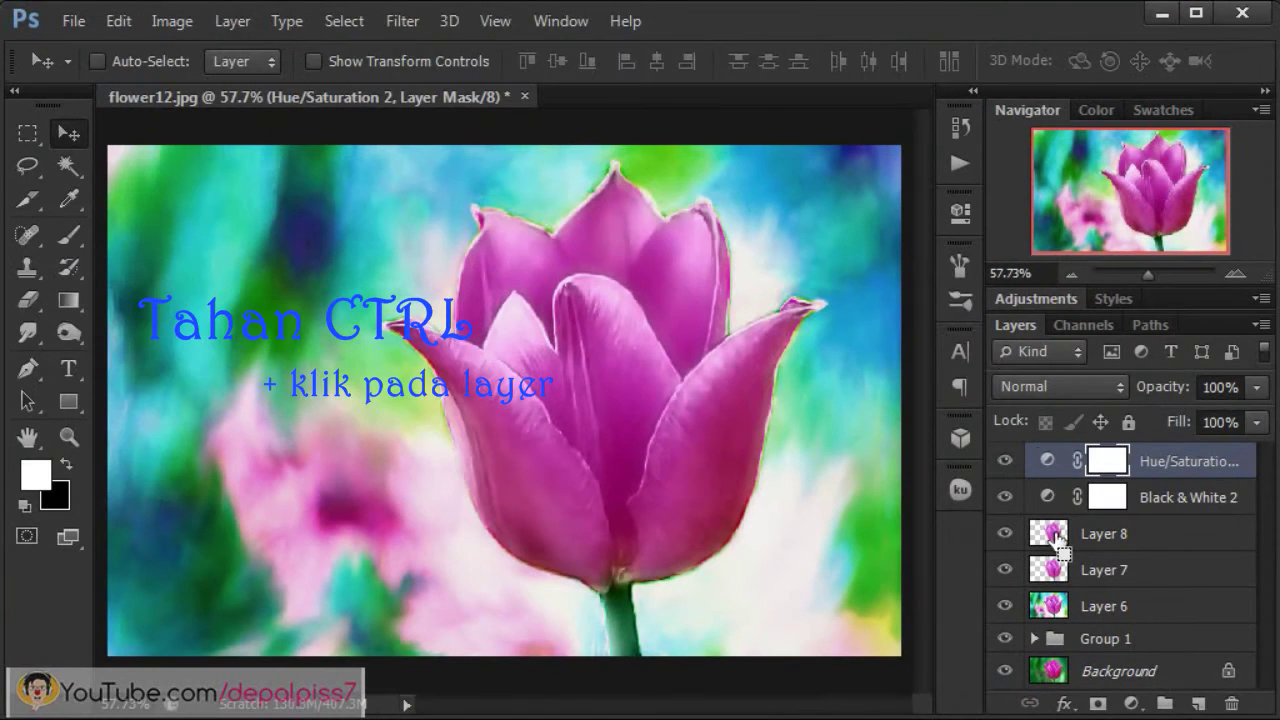
Mask Black & White 2 to the tulip using Layer 8's inverted outline.
left_click(1050, 535, "ctrl")
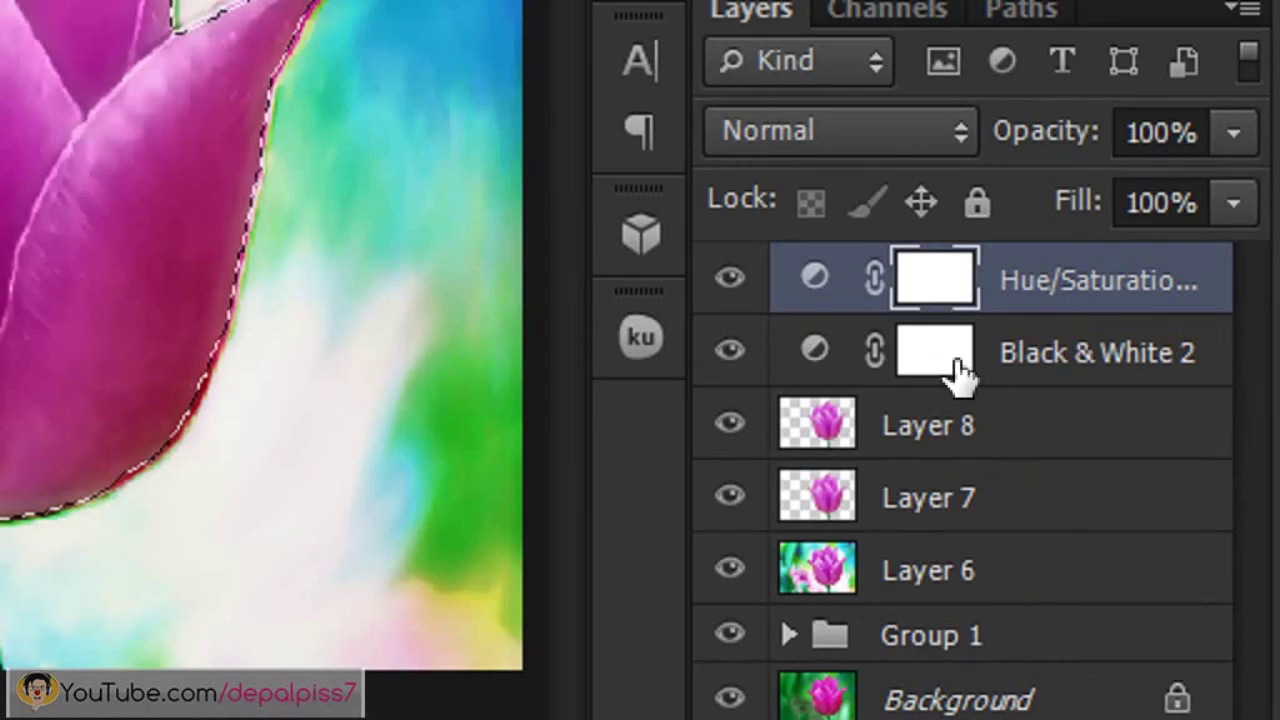
left_click(1118, 508)
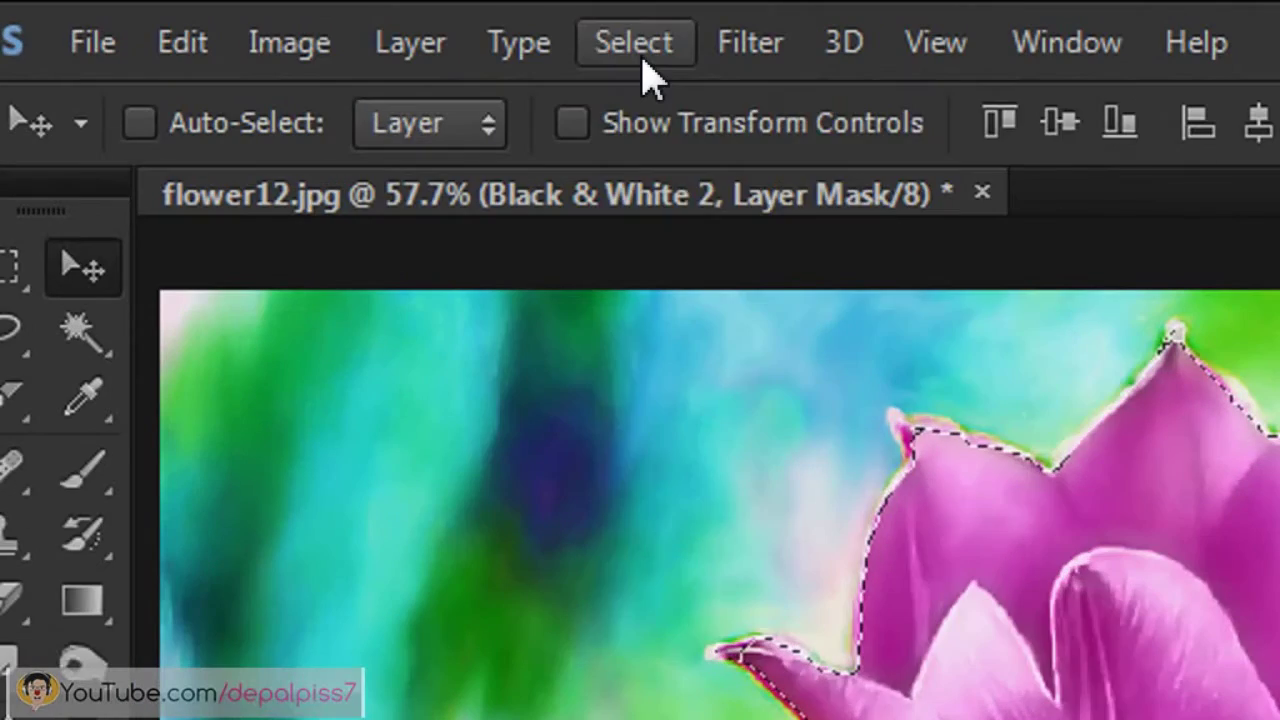
left_click(345, 22)
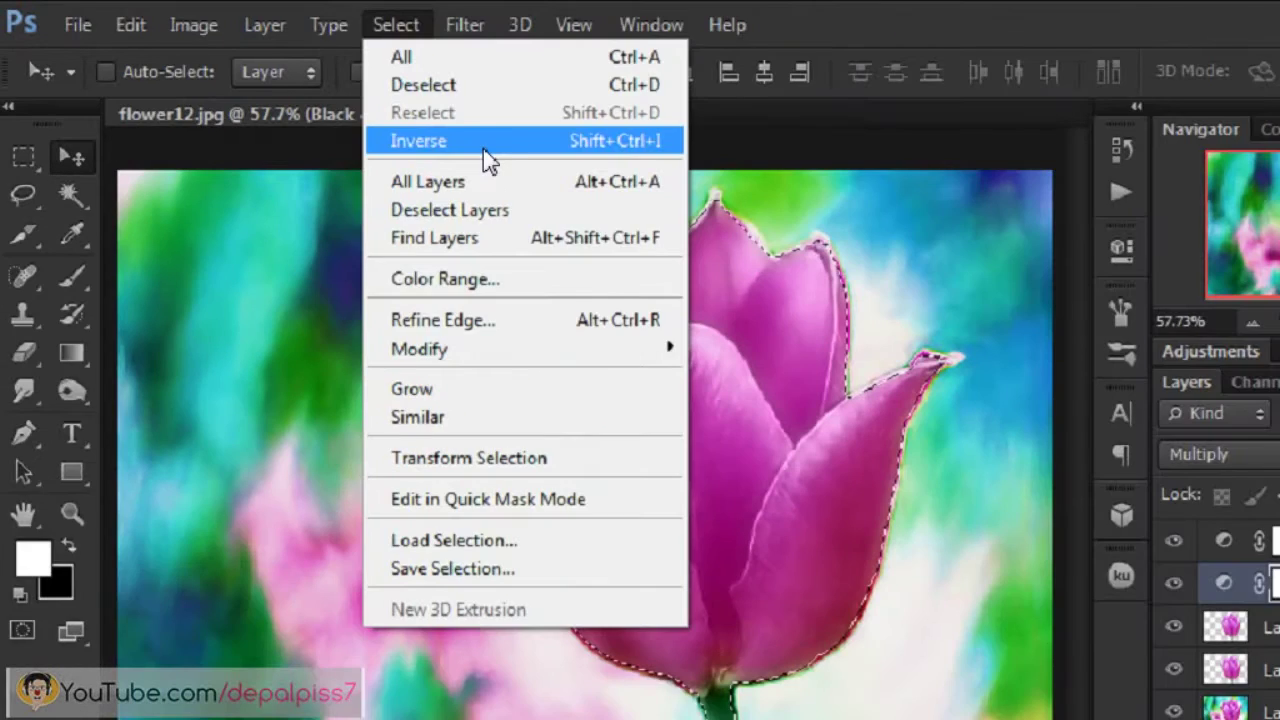
left_click(486, 163)
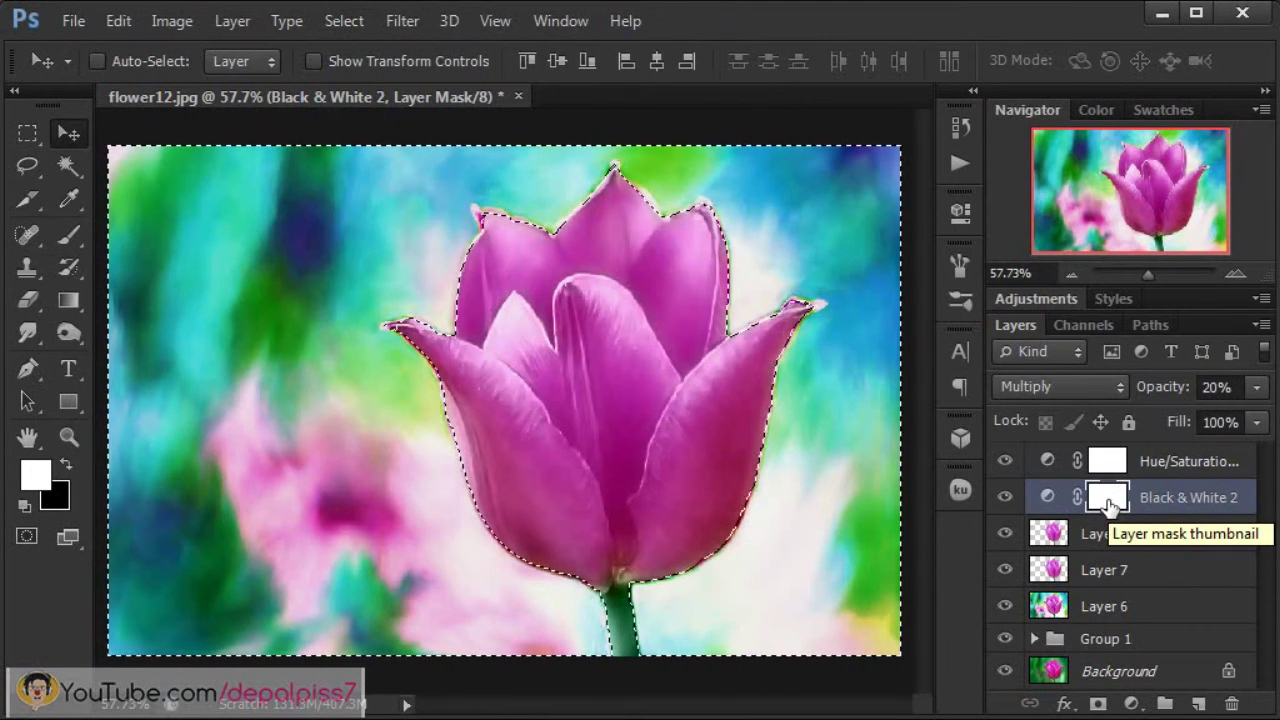
key("Delete")
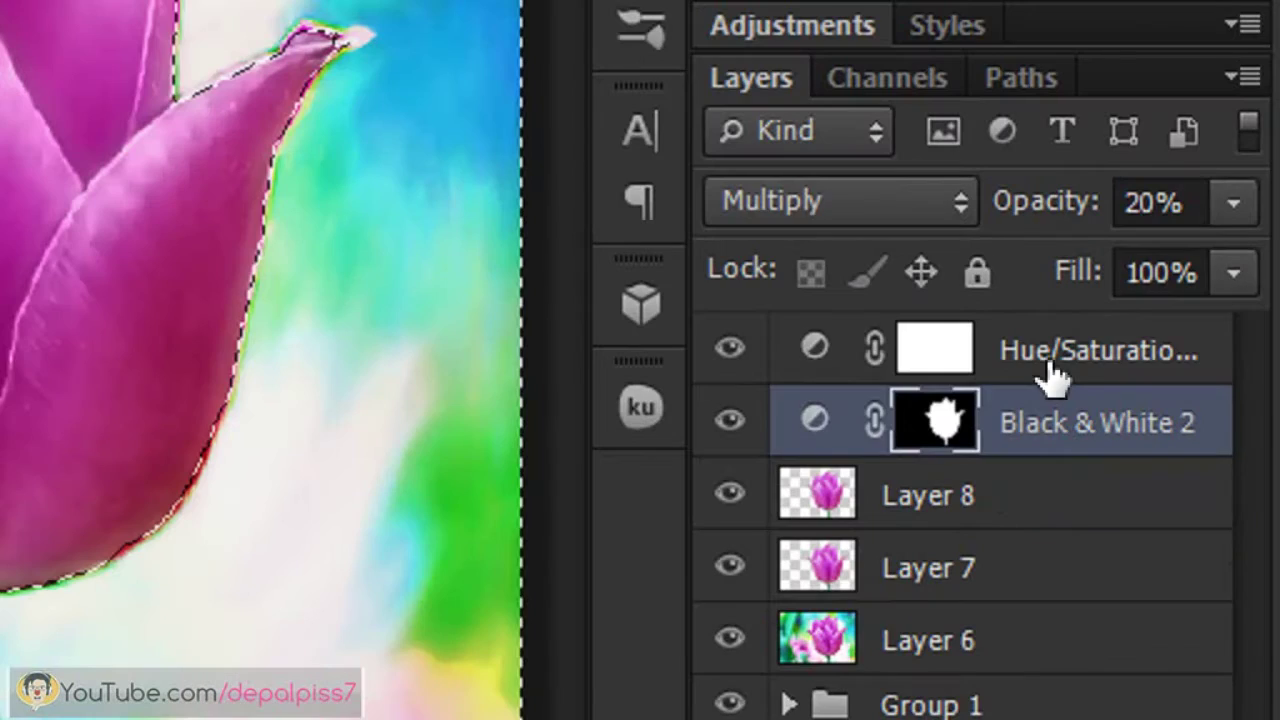
Copy the tulip mask onto Hue/Saturation 2, deselect, and duplicate that layer.
left_click_drag(905, 345, 940, 355)
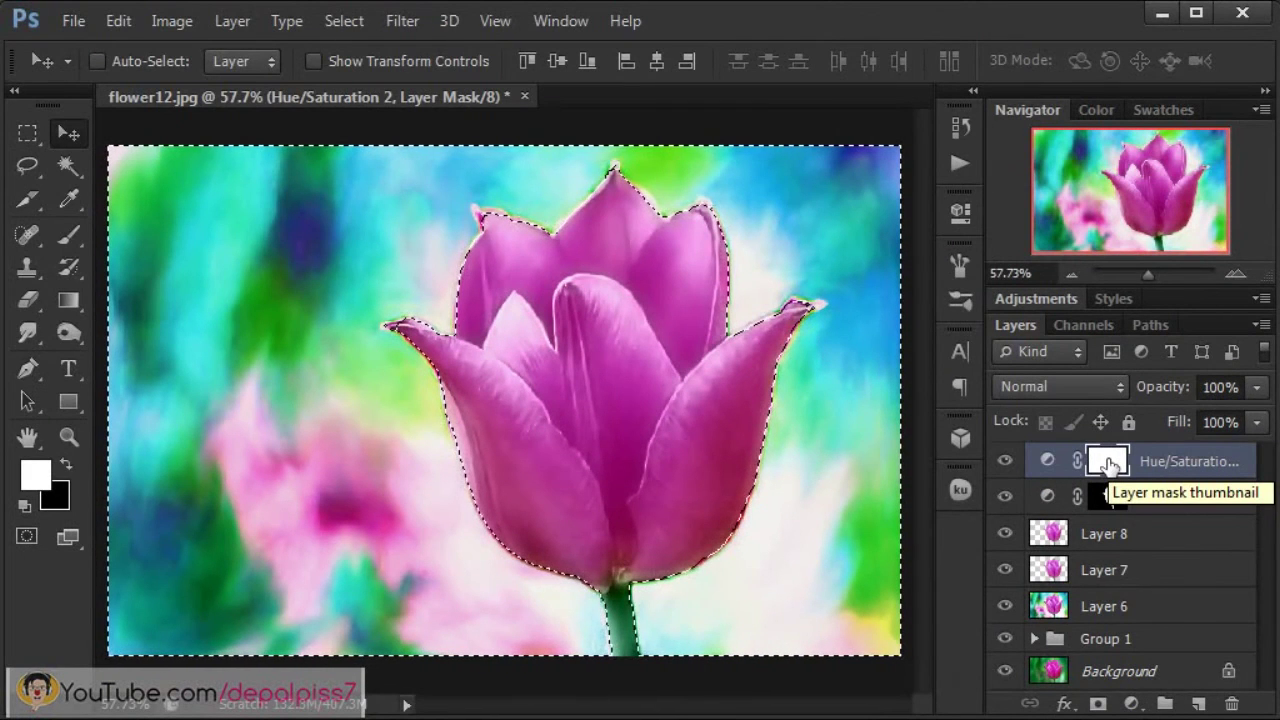
left_click_drag(1108, 463, 1110, 460)
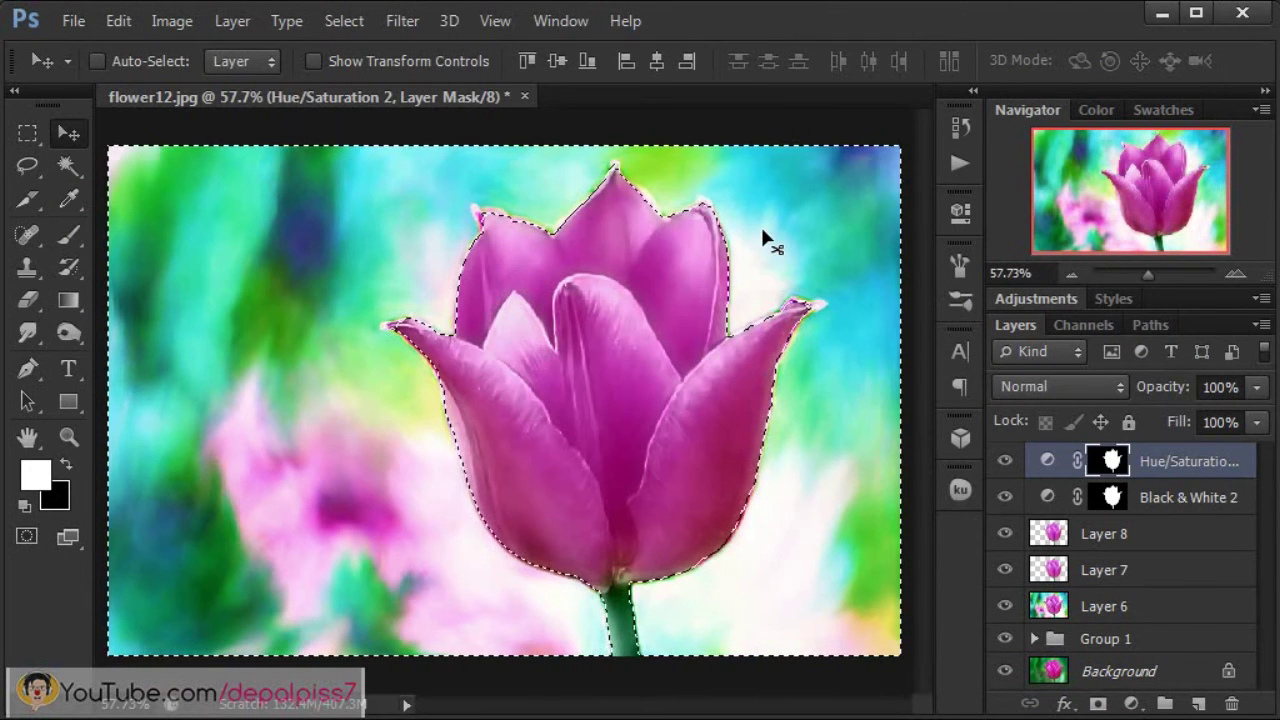
key("ctrl+d")
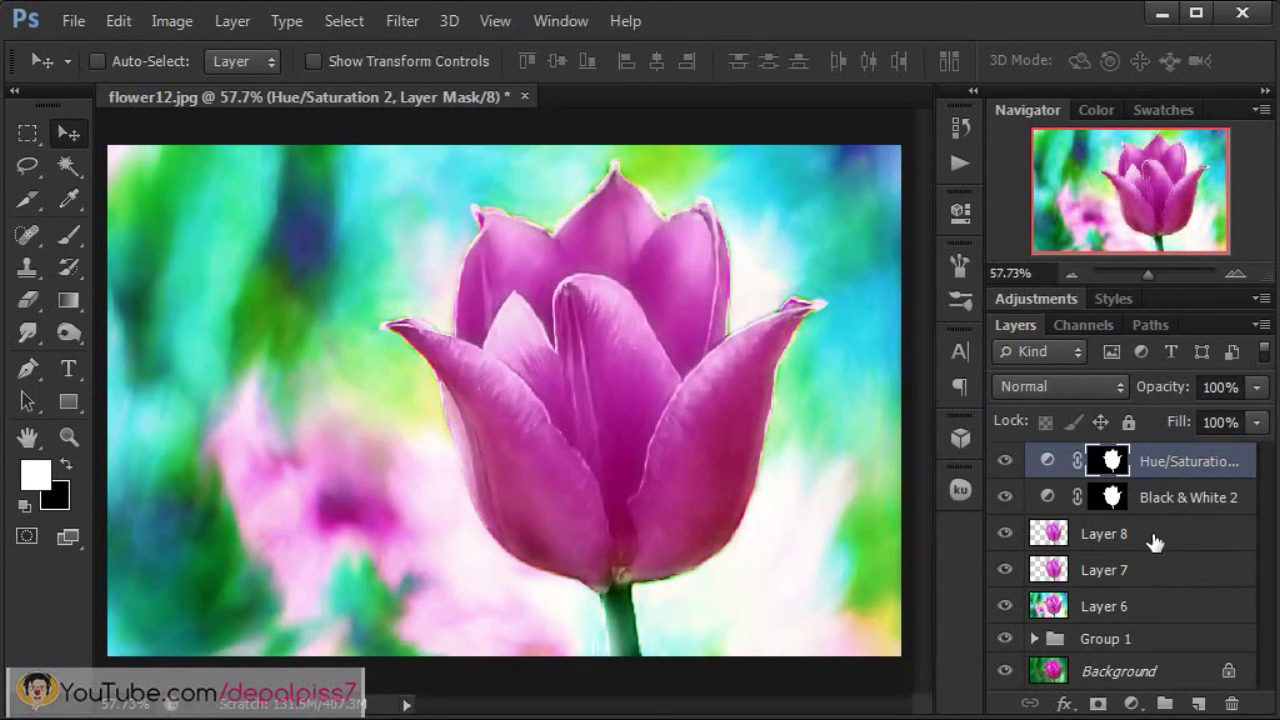
key("ctrl+j")
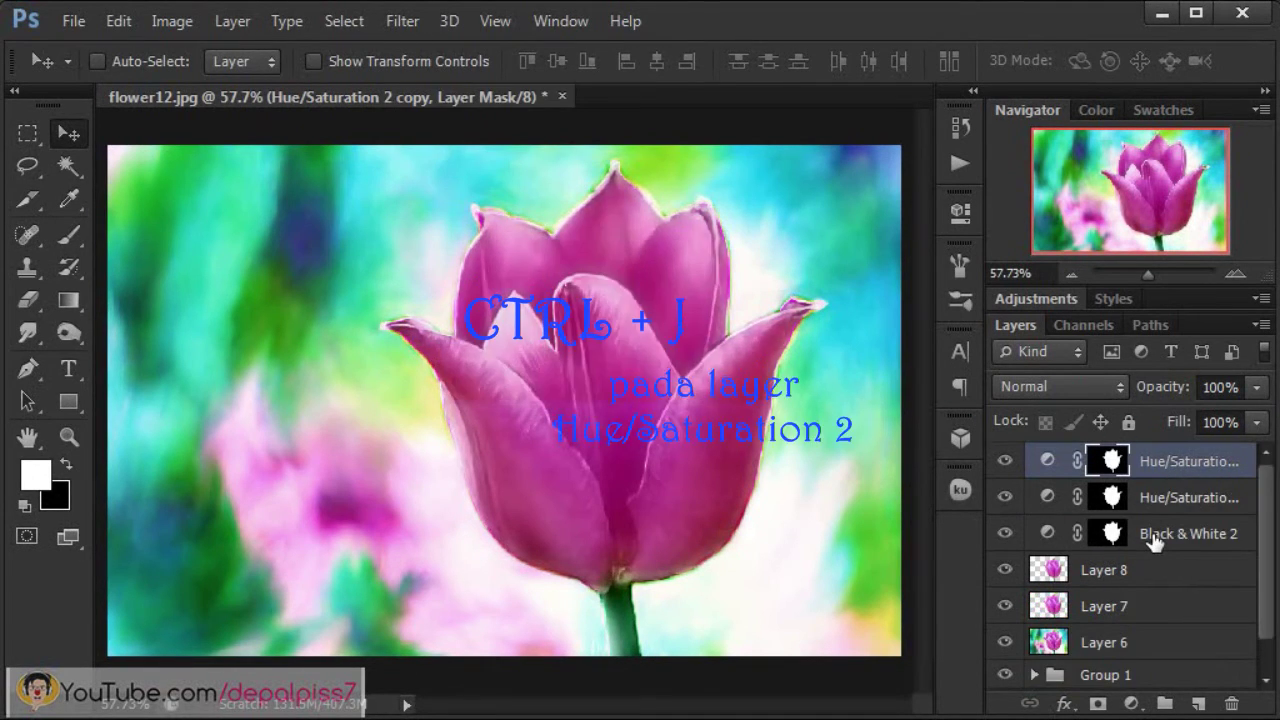
Blend the Hue/Saturation 2 copy in Linear Dodge (Add) at 30% opacity, then select Black & White 2.
left_click(1067, 391)
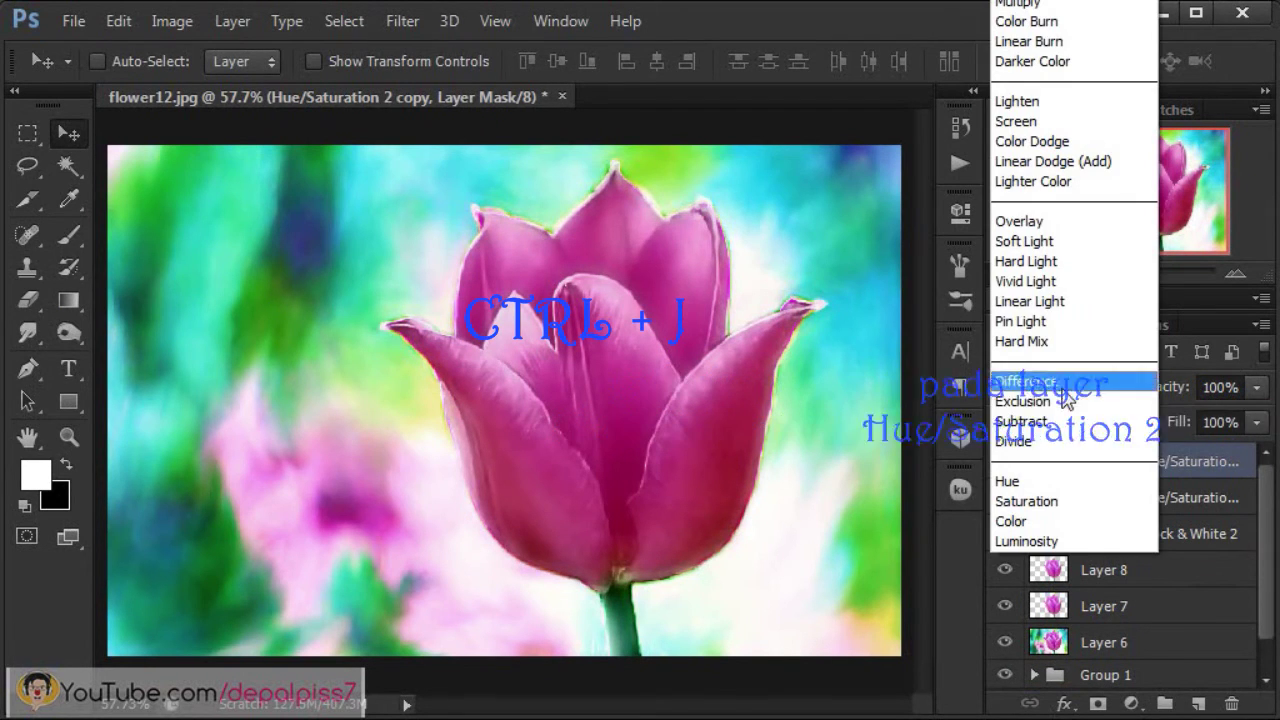
left_click(1091, 166)
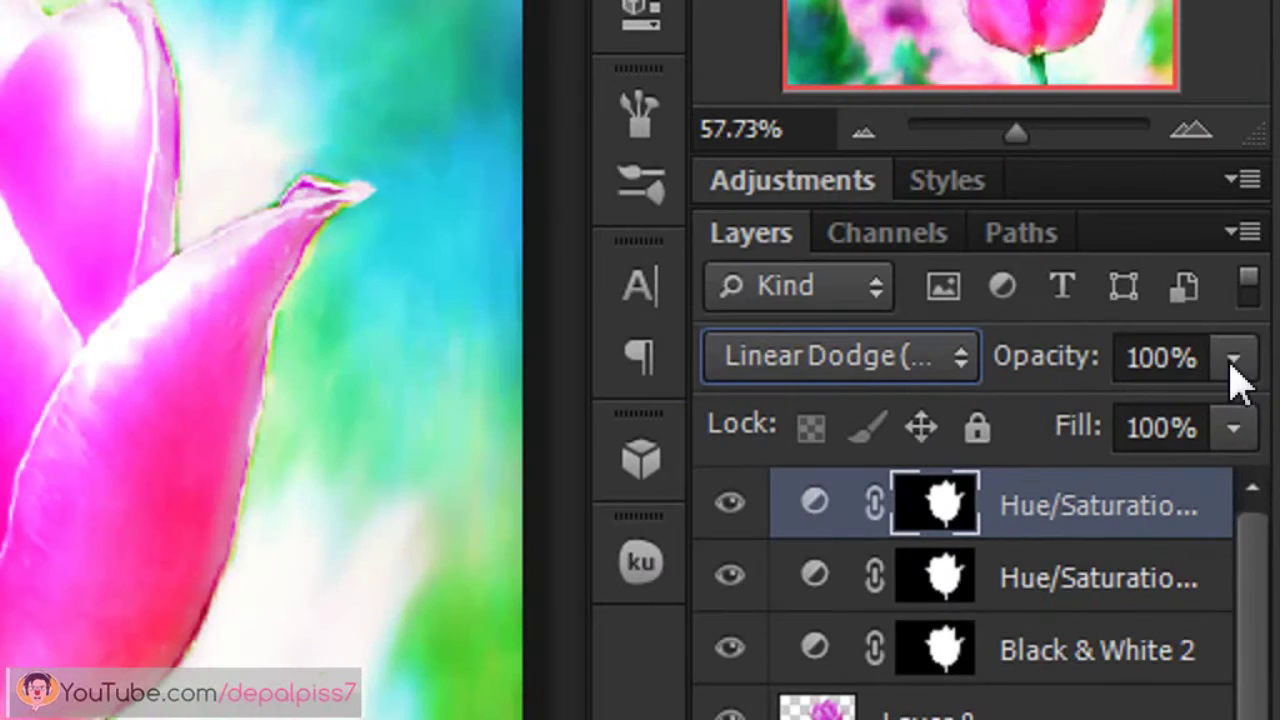
left_click(1256, 390)
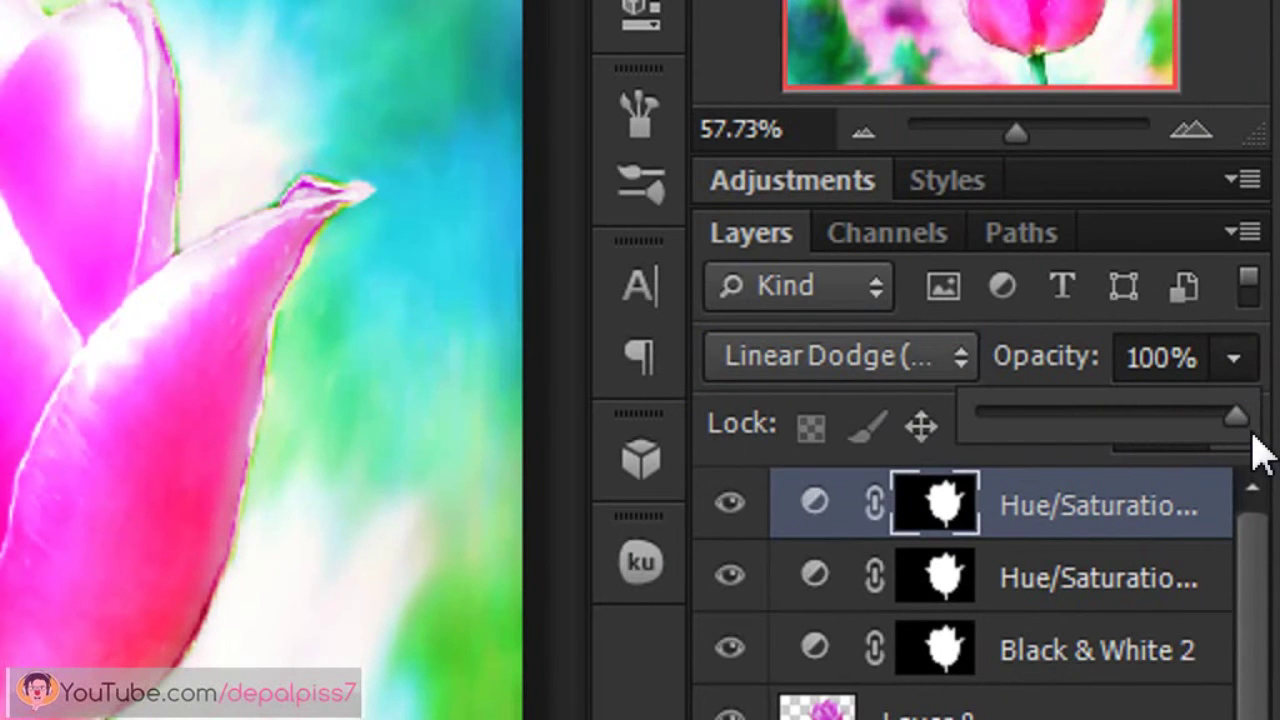
mouse_move(1247, 433)
left_mouse_down()
mouse_move(1060, 423)
mouse_move(1061, 436)
left_mouse_up()
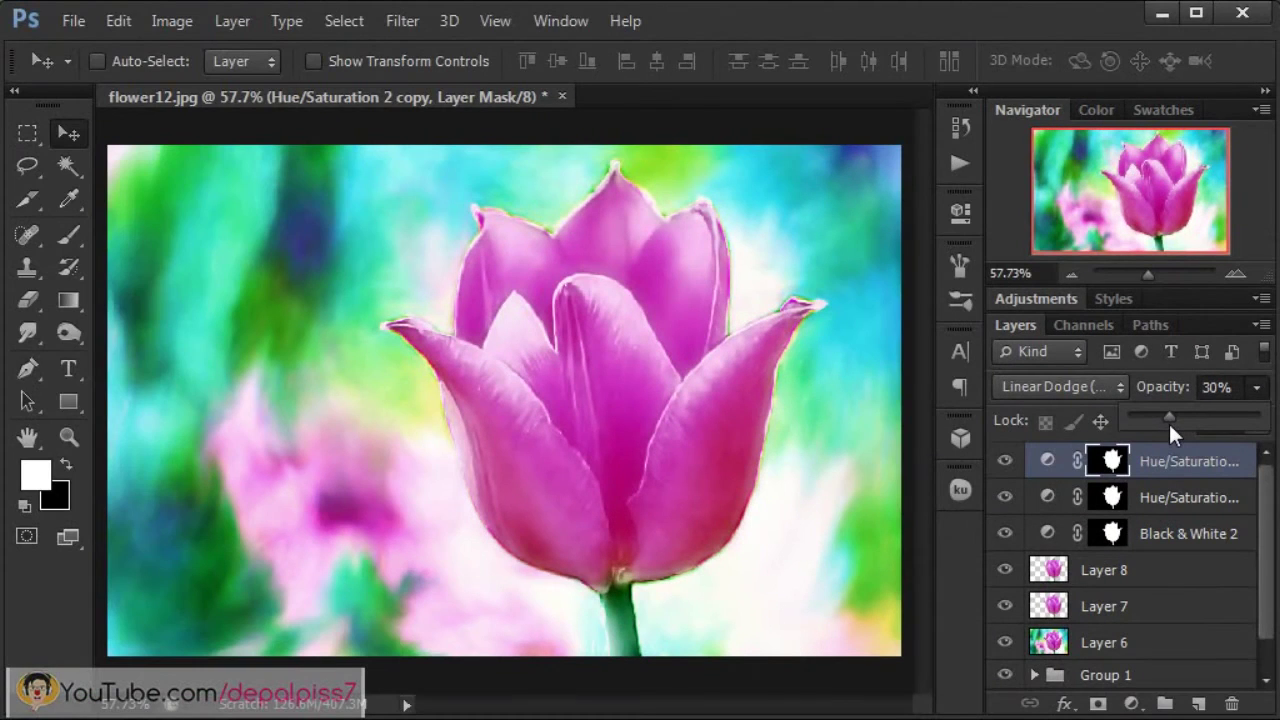
left_click(1006, 466)
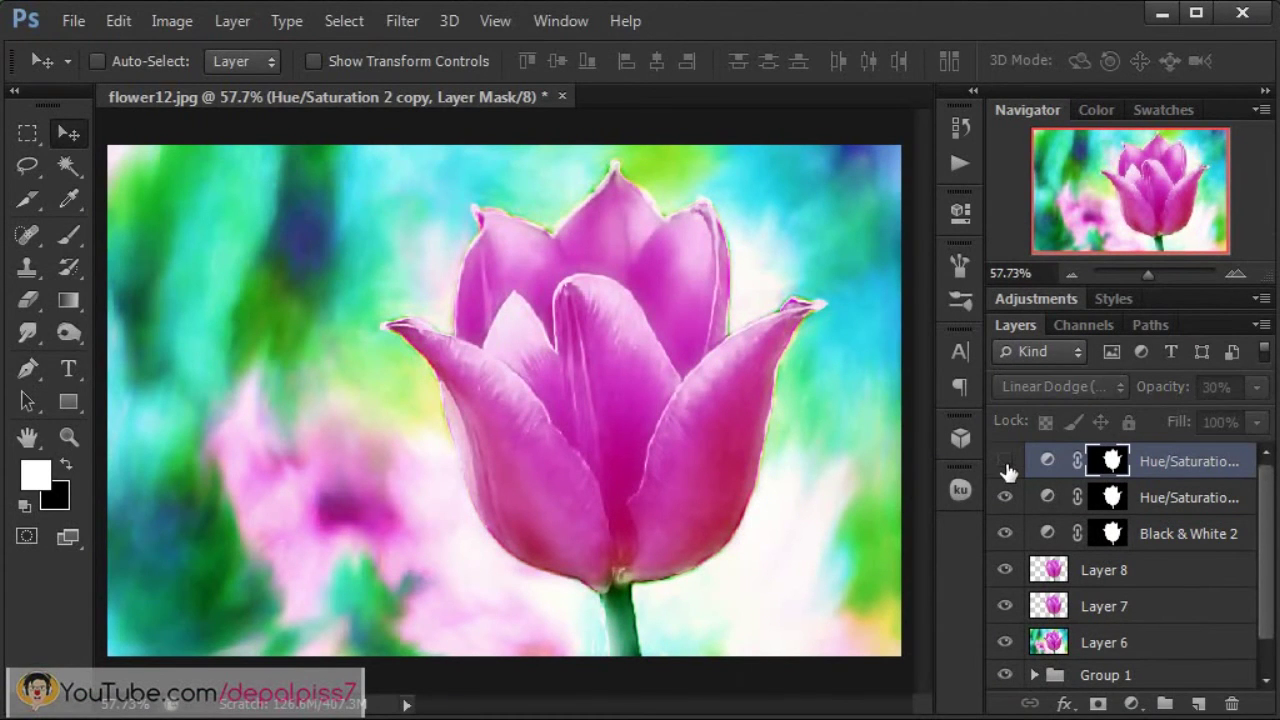
left_click(1006, 466)
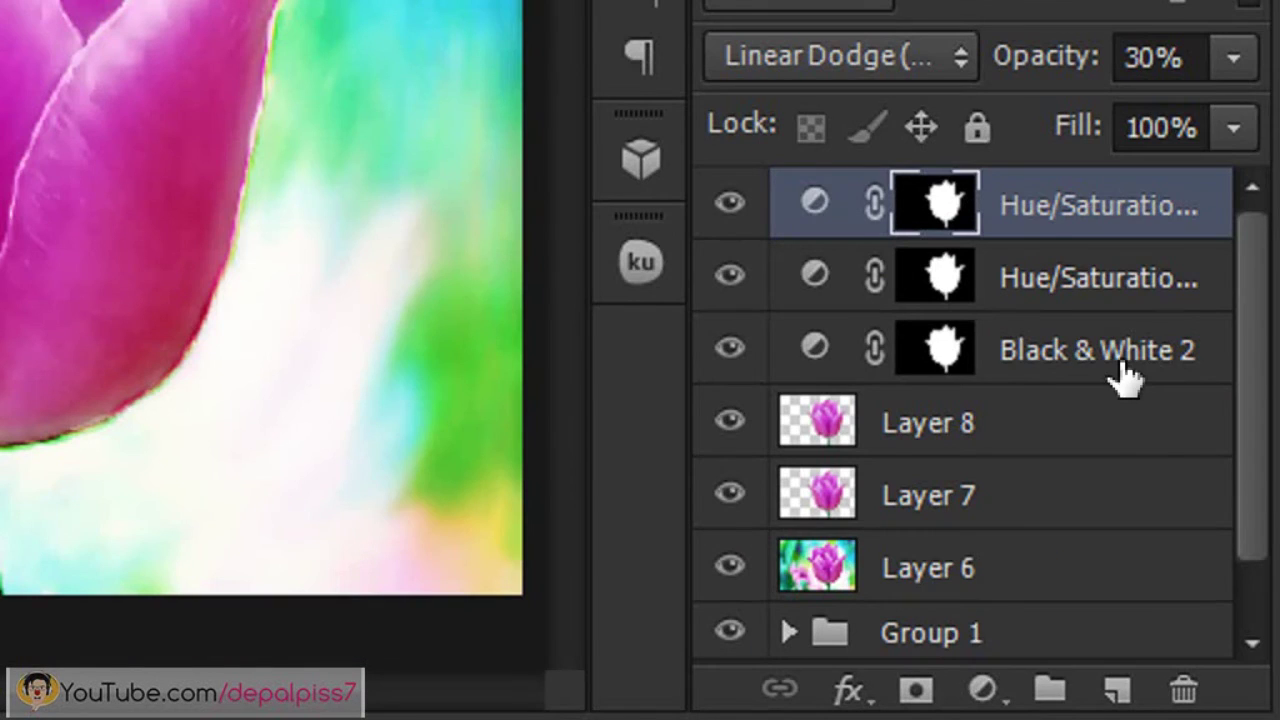
left_click(1200, 541)
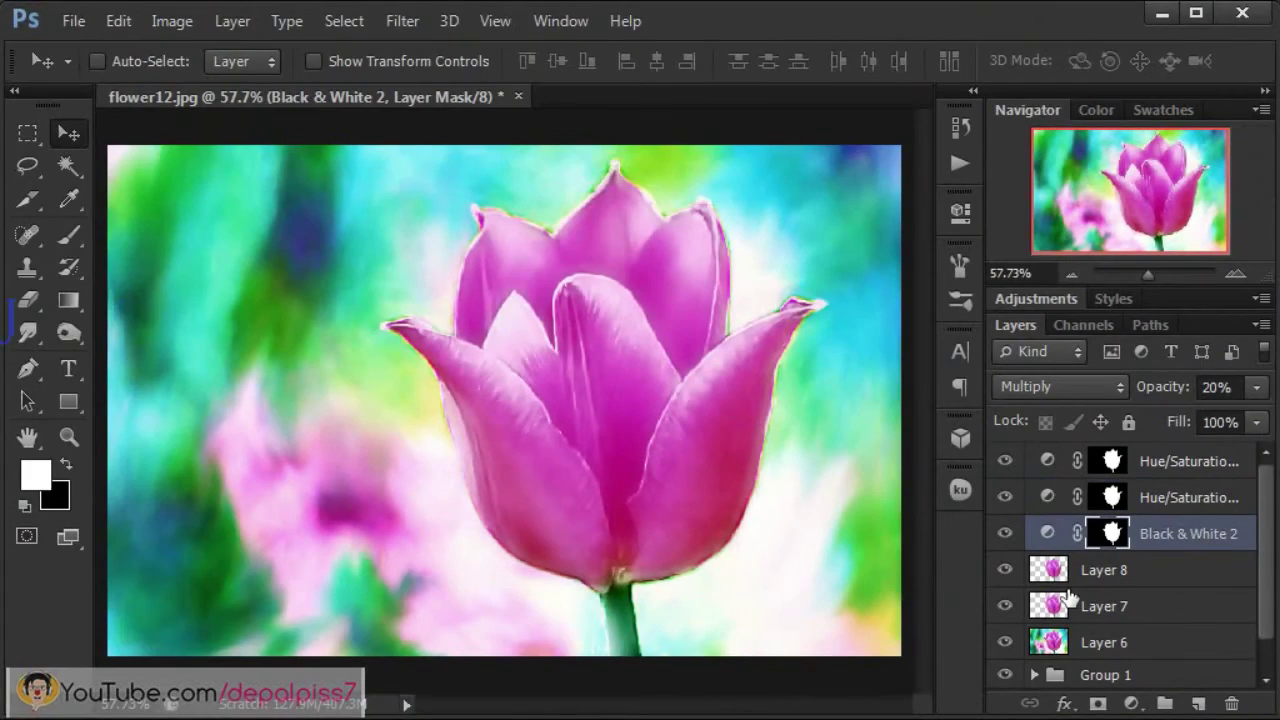
Duplicate Black & White 2, move the copy to the top, and blend it in Soft Light.
key("ctrl+j")
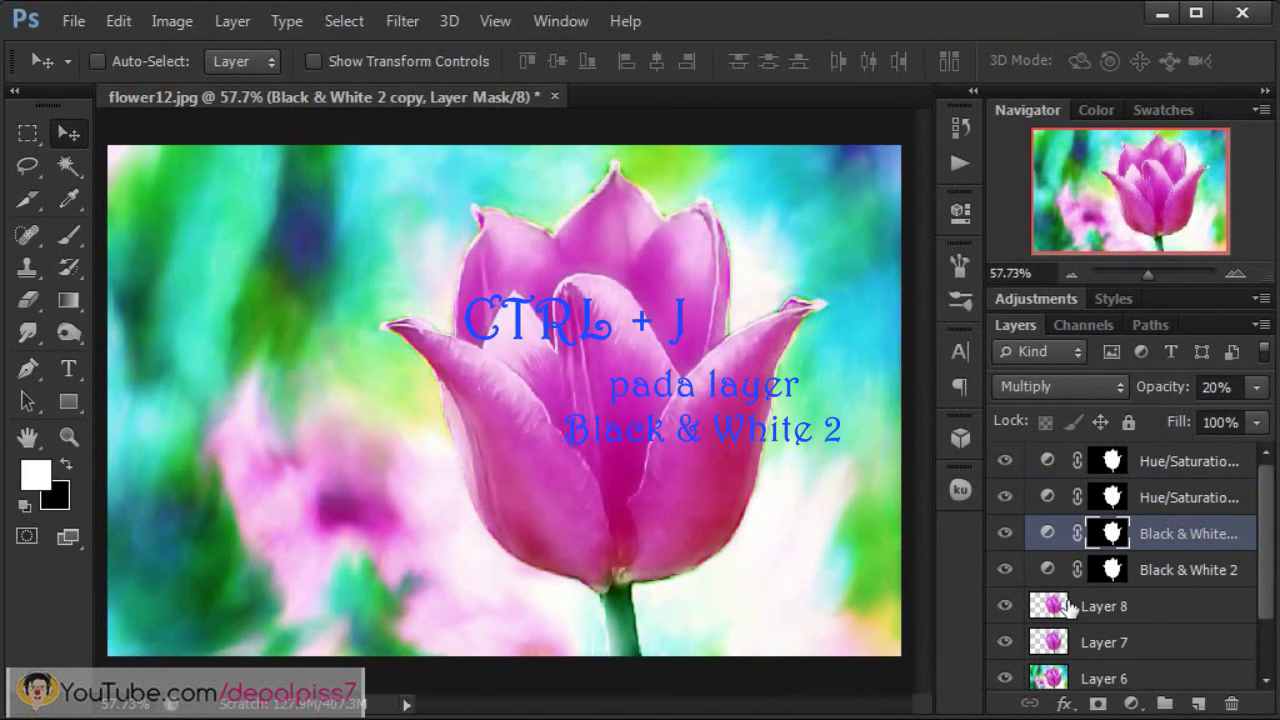
mouse_move(1190, 553)
left_mouse_down()
mouse_move(1197, 445)
mouse_move(1190, 456)
left_mouse_up()
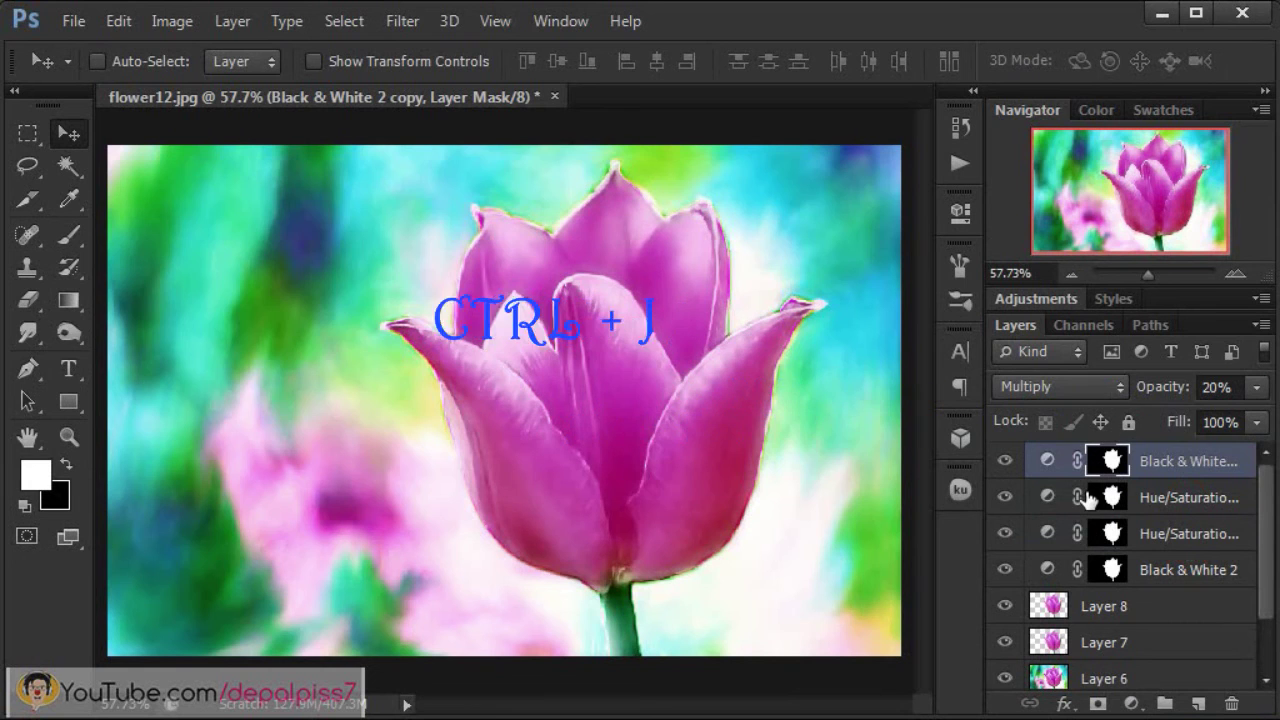
left_click(1060, 386)
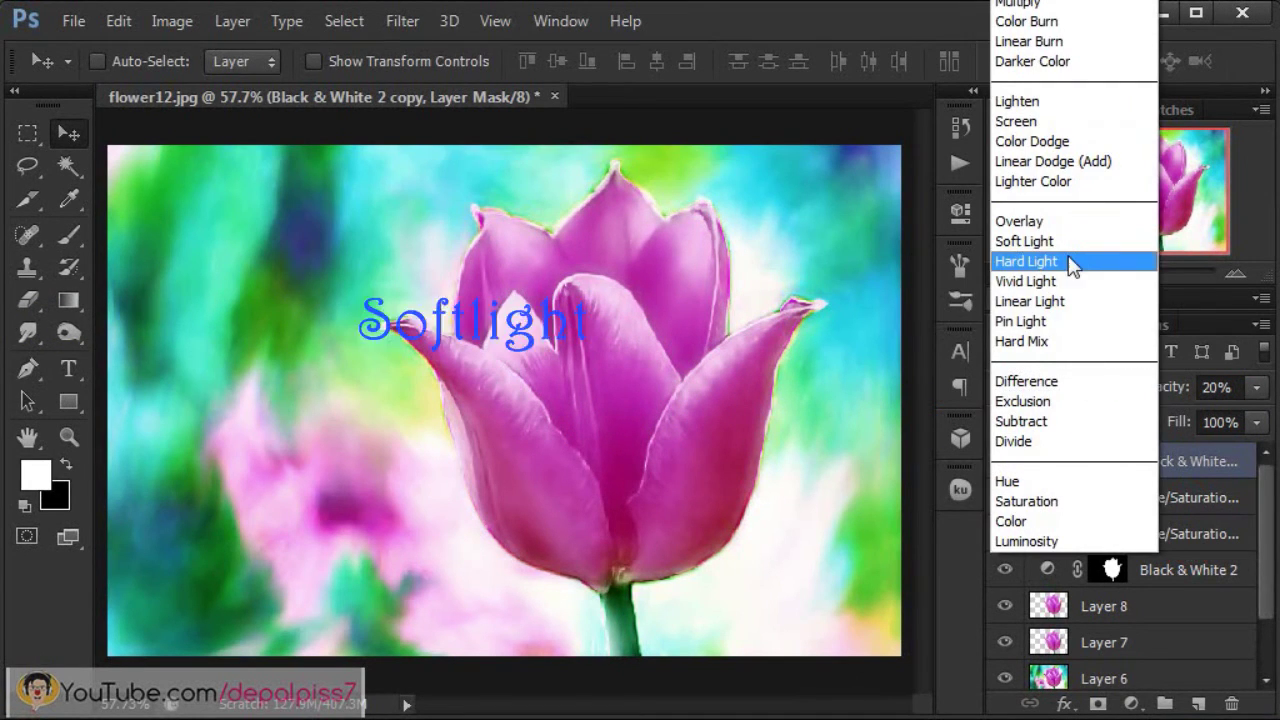
left_click(1066, 246)
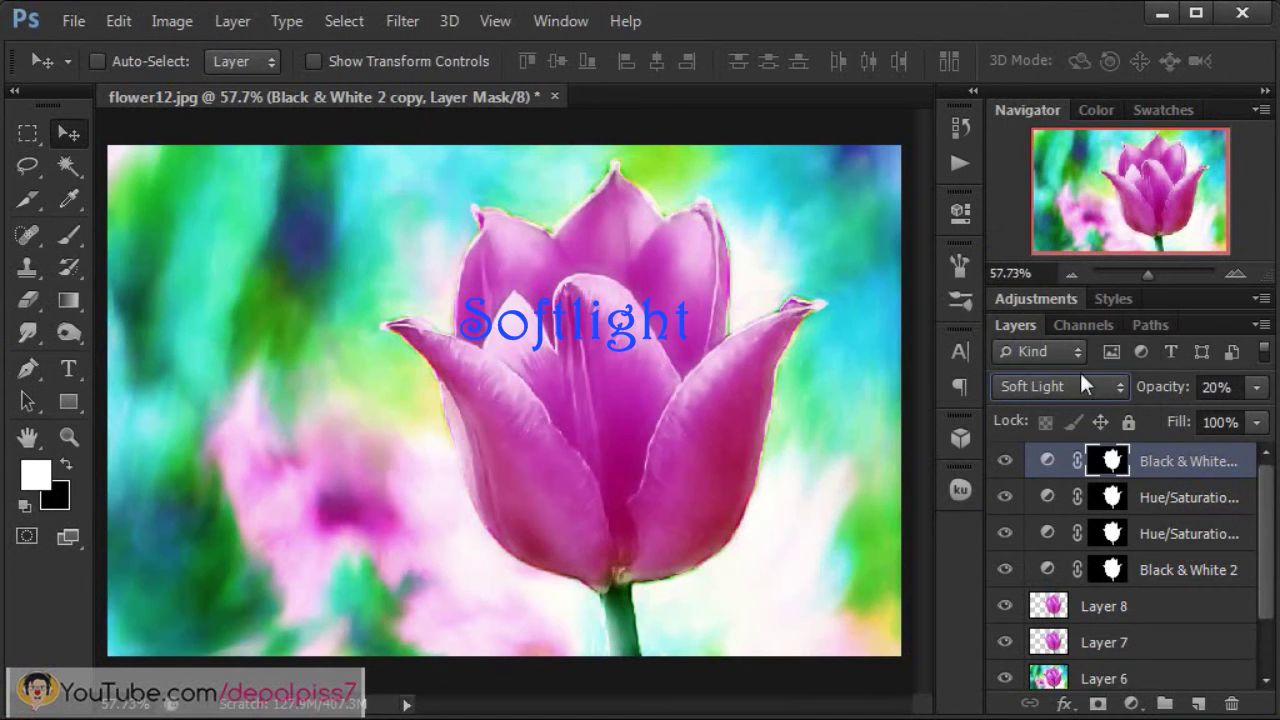
Set the Black & White 2 copy to 75% opacity and toggle it to compare.
left_click(1257, 393)
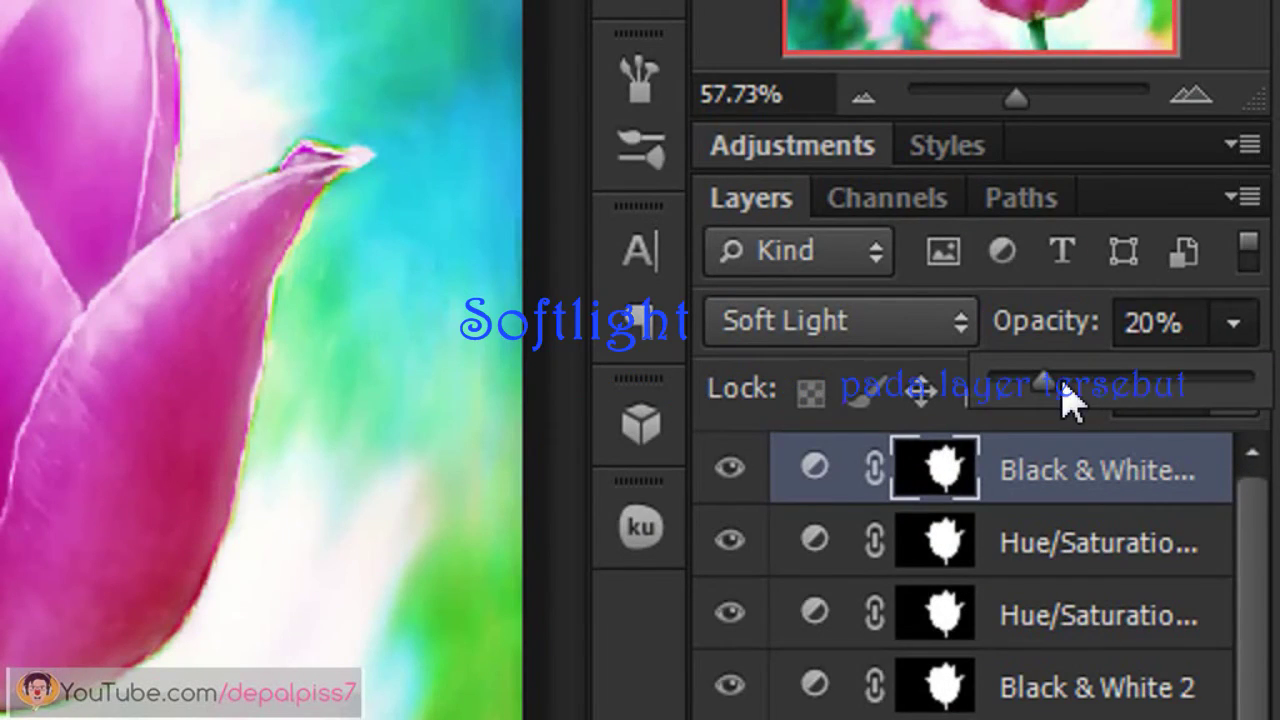
left_click_drag(1060, 385, 1168, 405)
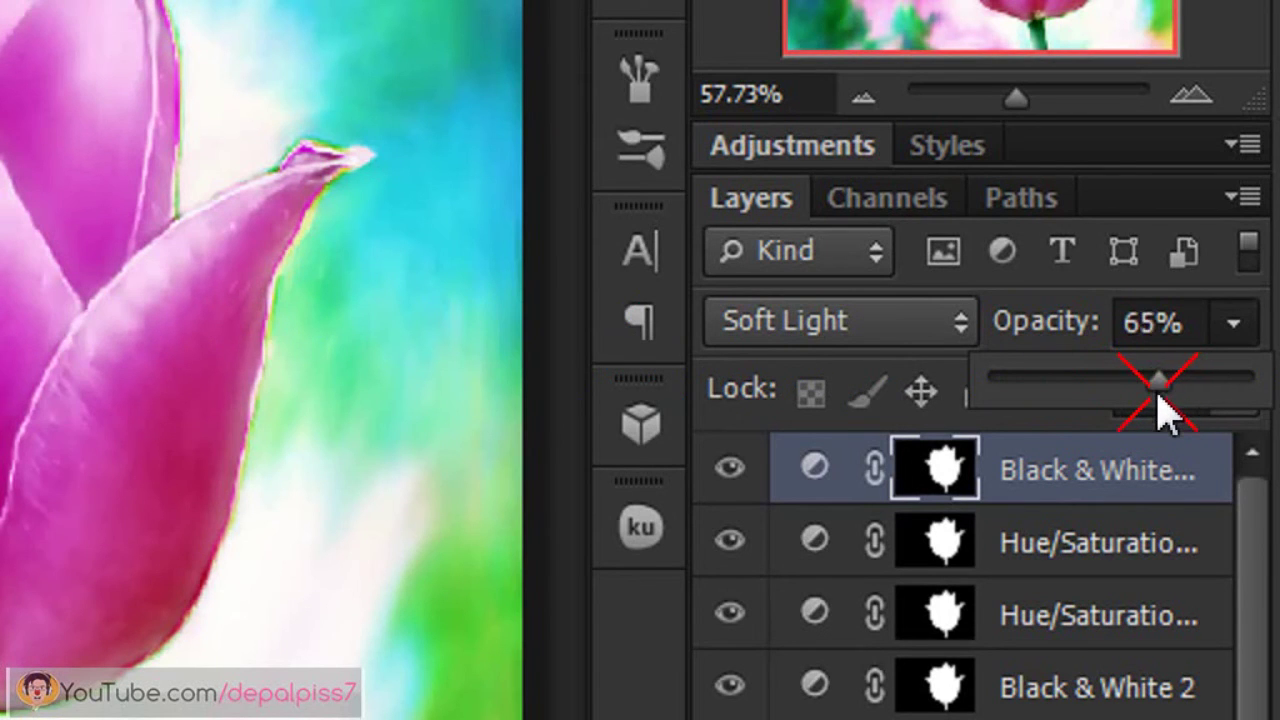
left_click_drag(1168, 405, 1189, 400)
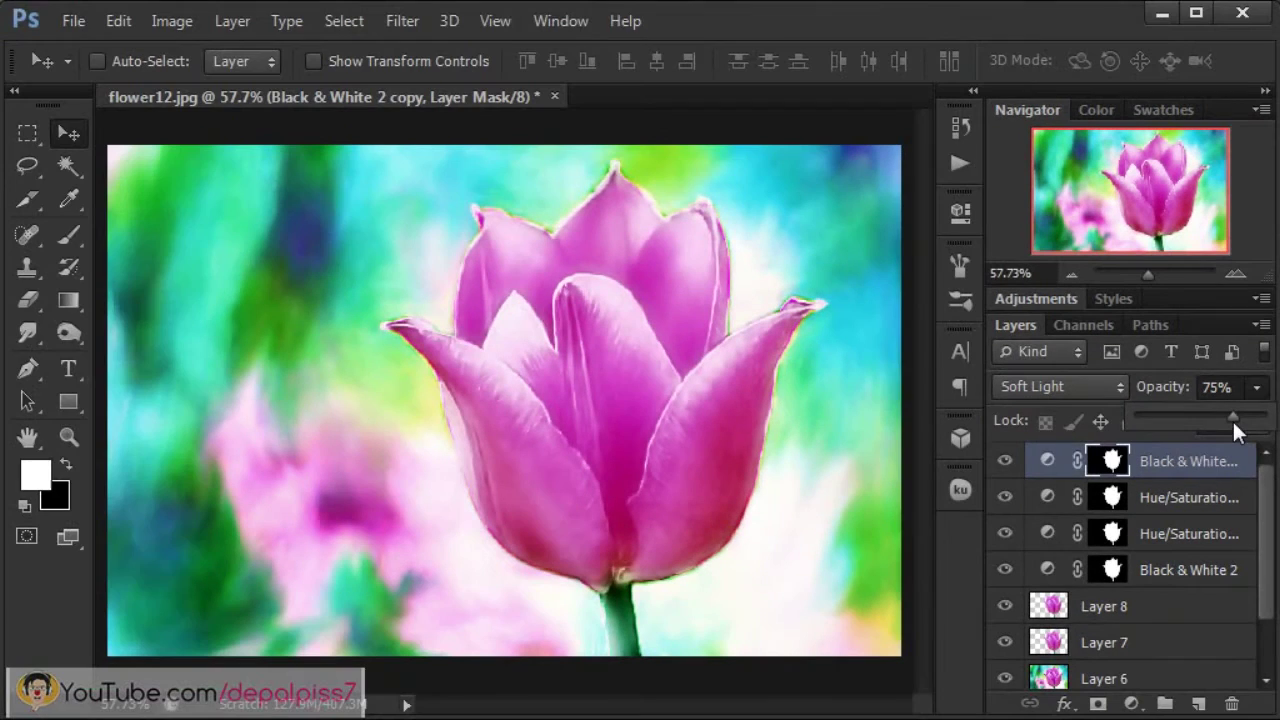
left_click(1005, 461)
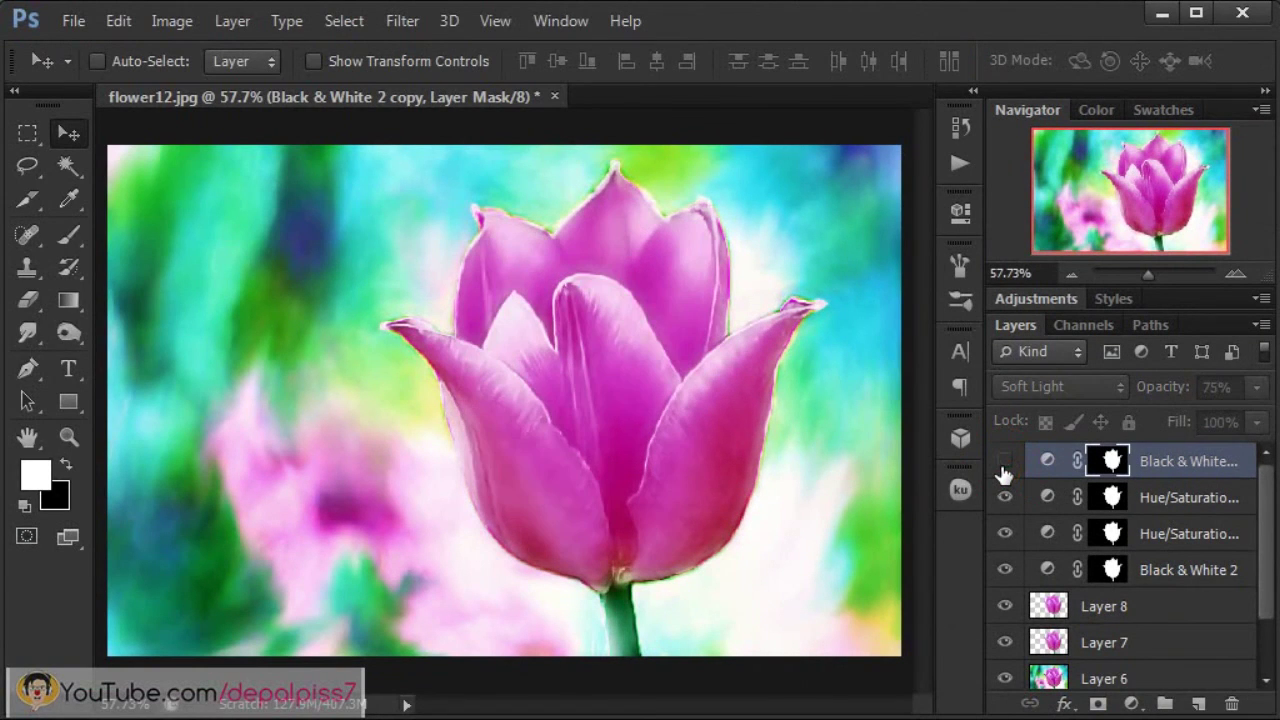
left_click(1005, 461)
left_click(1005, 461)
left_click(1005, 461)
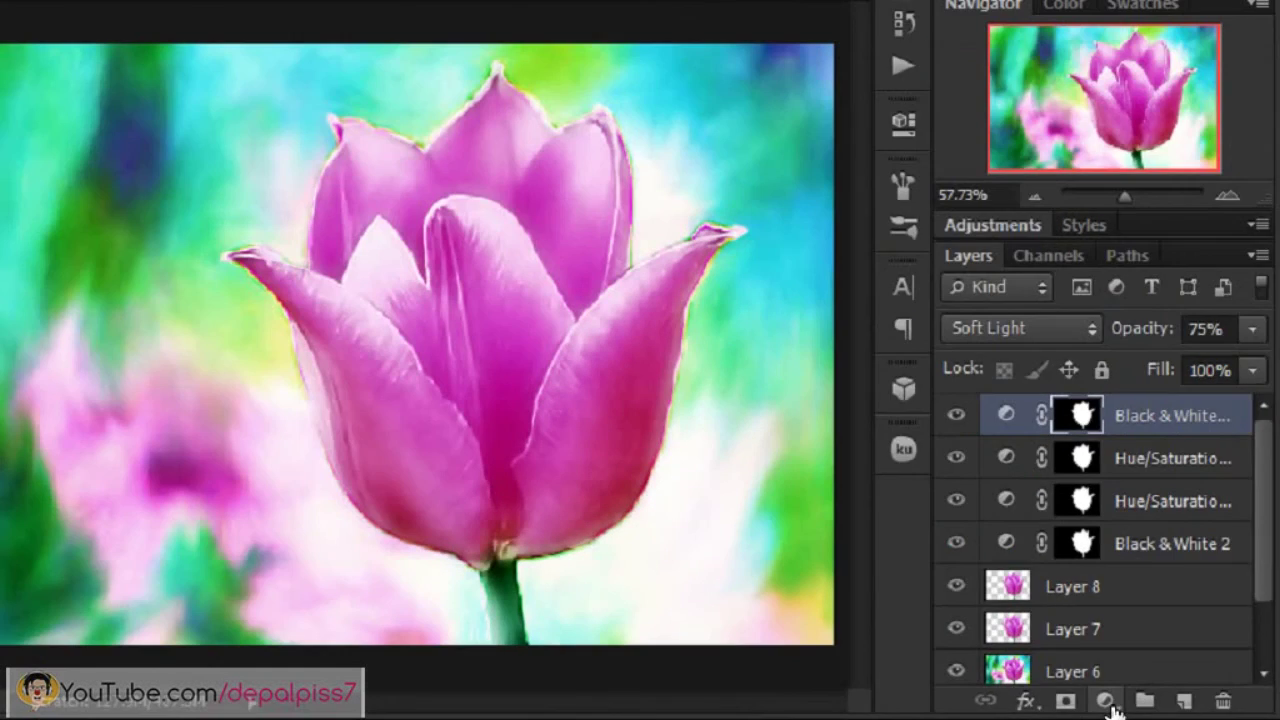
Add a Levels 1 adjustment layer on top with the black input level set to 20.
left_click(1108, 697)
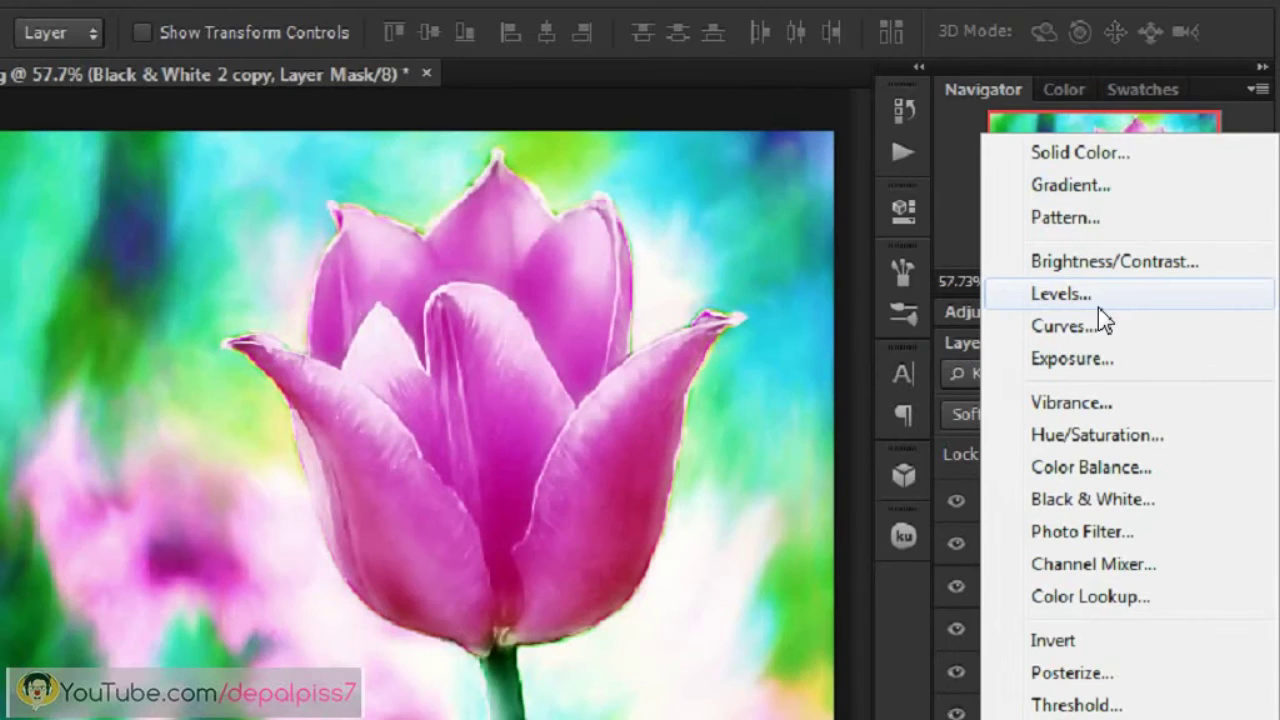
left_click(1098, 305)
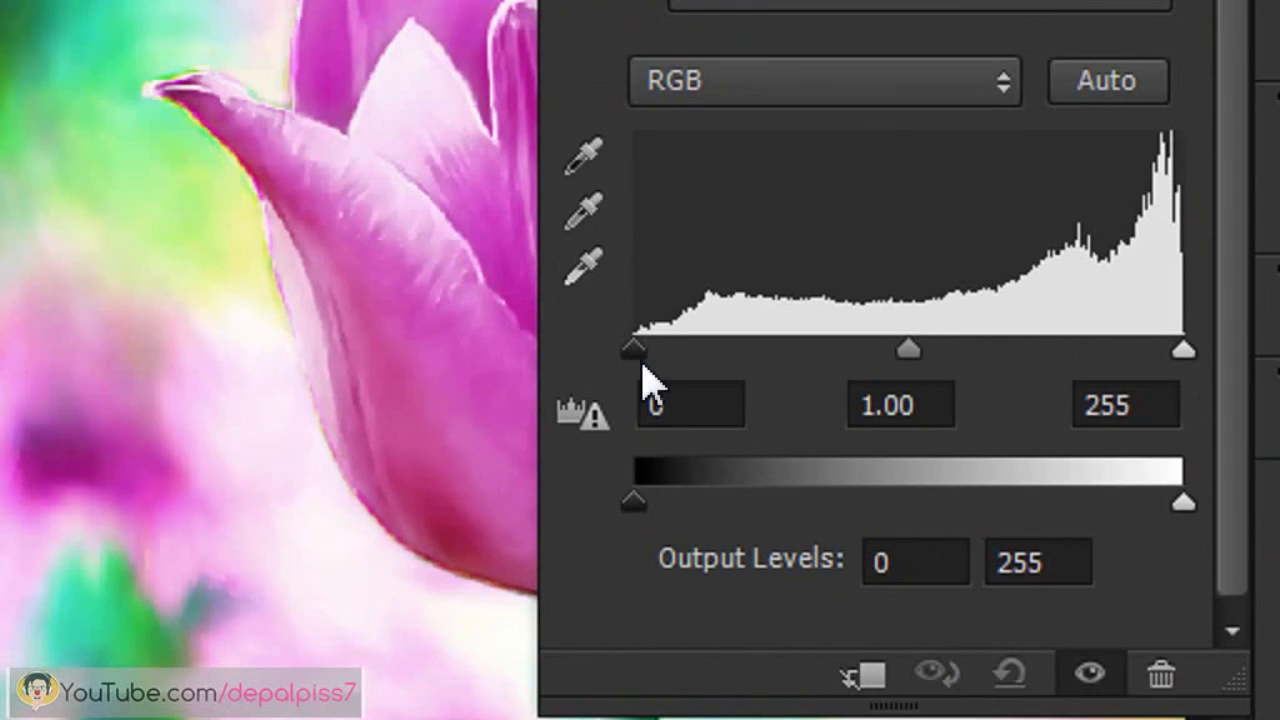
left_click_drag(628, 459, 635, 459)
mouse_move(655, 363)
left_mouse_down()
mouse_move(682, 373)
mouse_move(691, 400)
left_mouse_up()
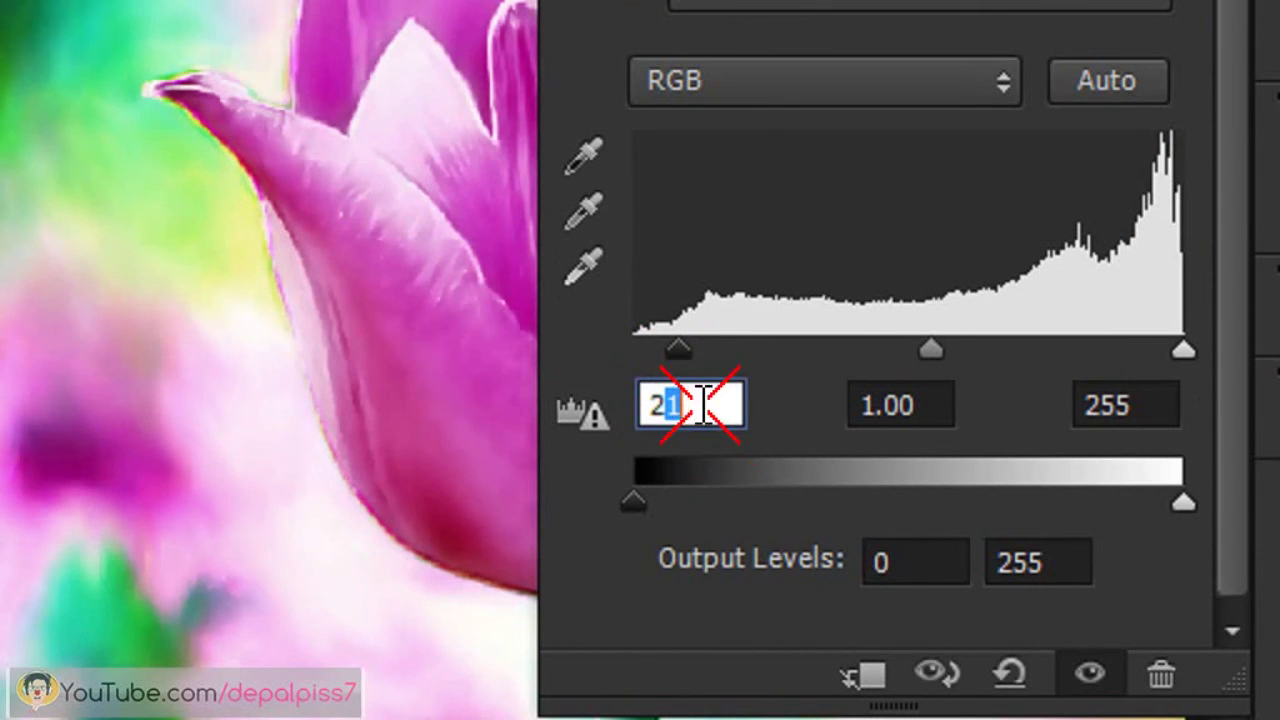
type("0")
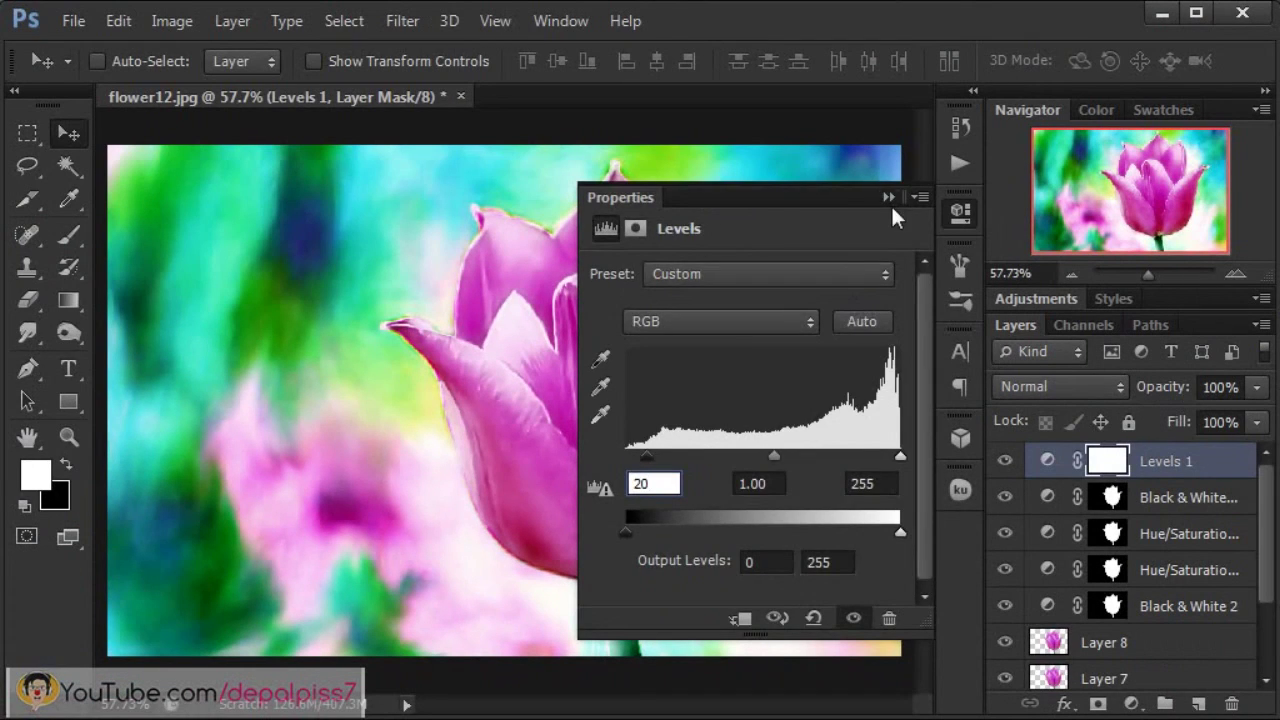
left_click(890, 200)
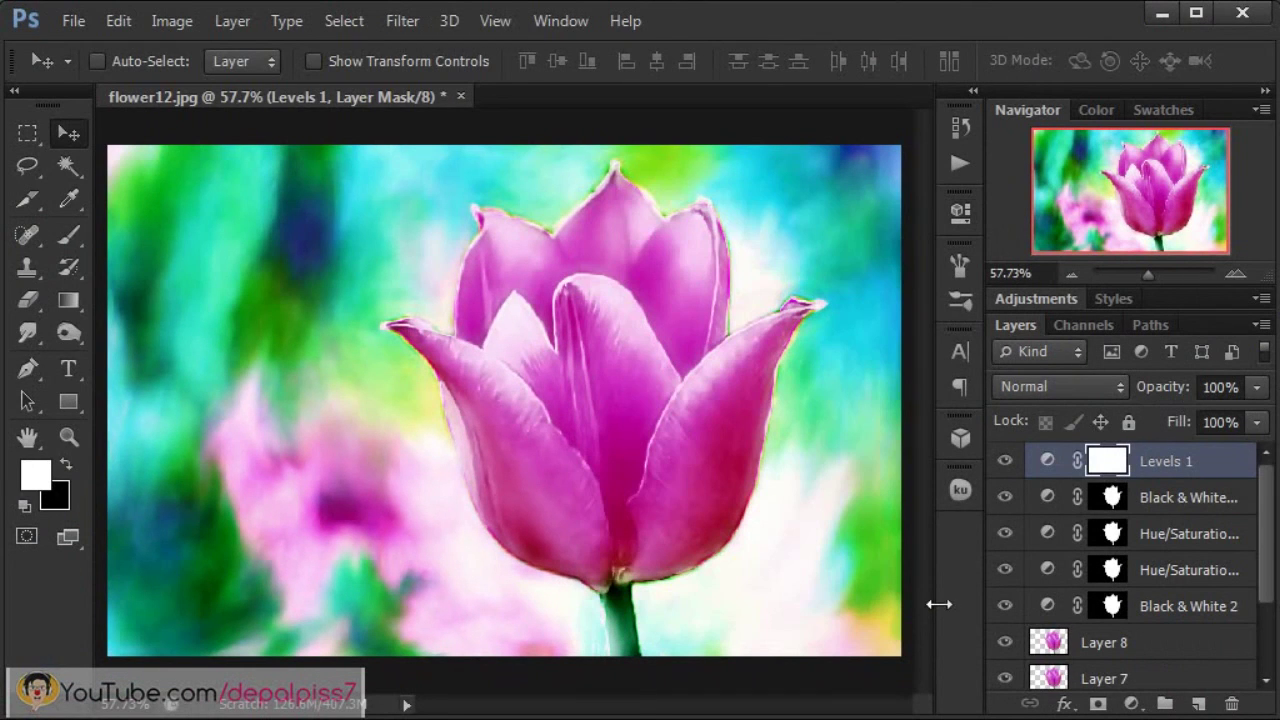
Select Levels 1, the Black & White and Hue/Saturation layers, and Layers 6–8, then group them into Group 2.
left_click(1005, 461)
left_click(1188, 500, "shift")
left_click(1180, 540, "shift")
left_click(1182, 575, "shift")
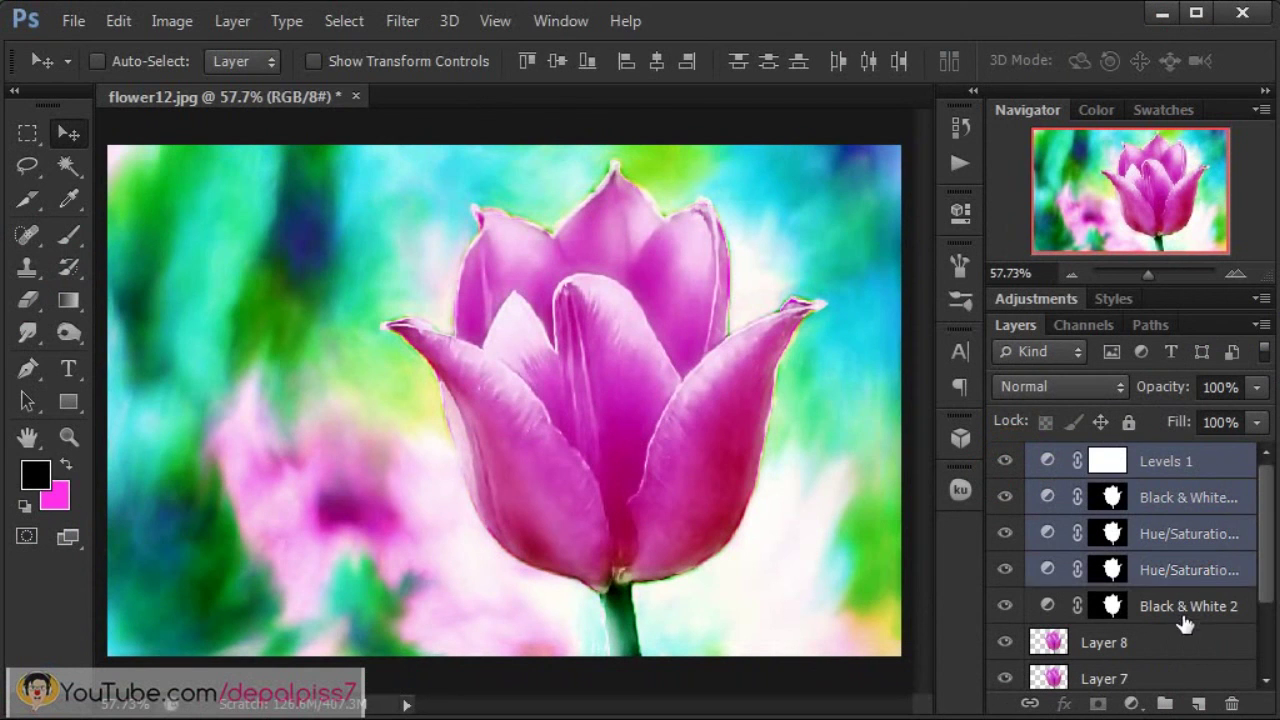
left_click(1186, 612, "shift")
left_click_drag(1263, 575, 1262, 634)
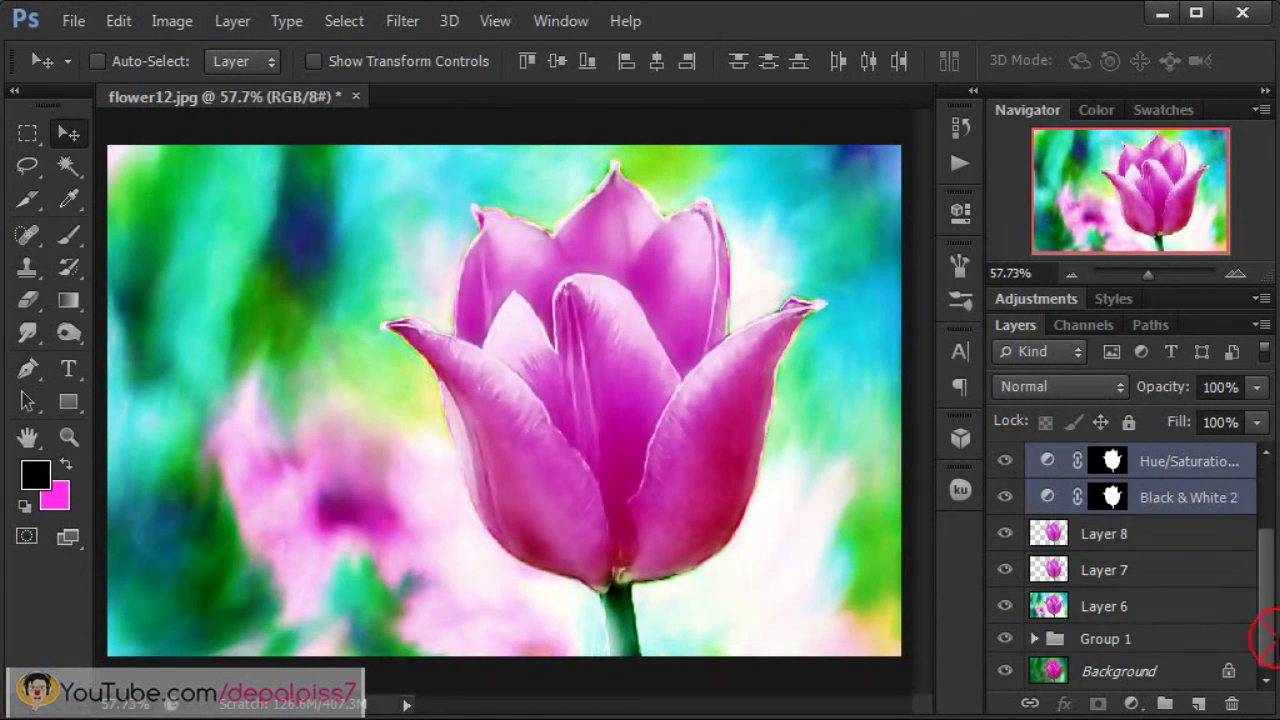
left_click(1200, 536, "shift")
left_click(1190, 572, "shift")
left_click(1186, 607, "shift")
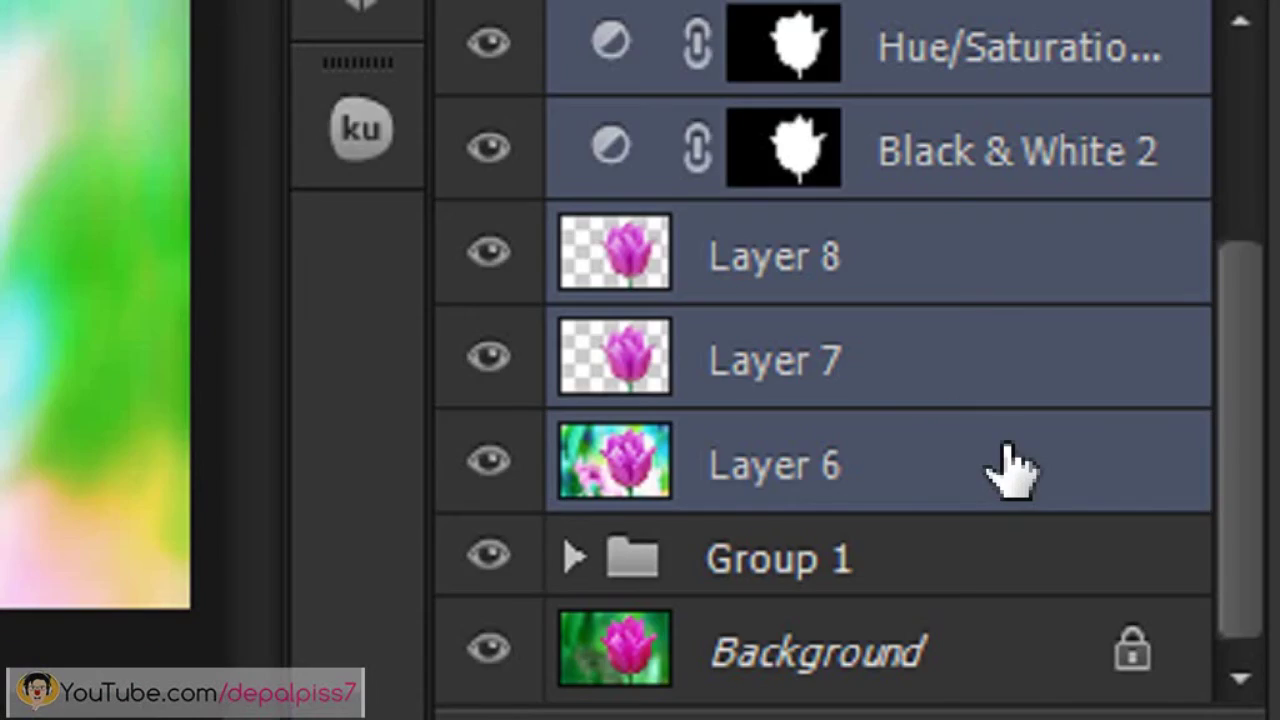
key("ctrl+g")
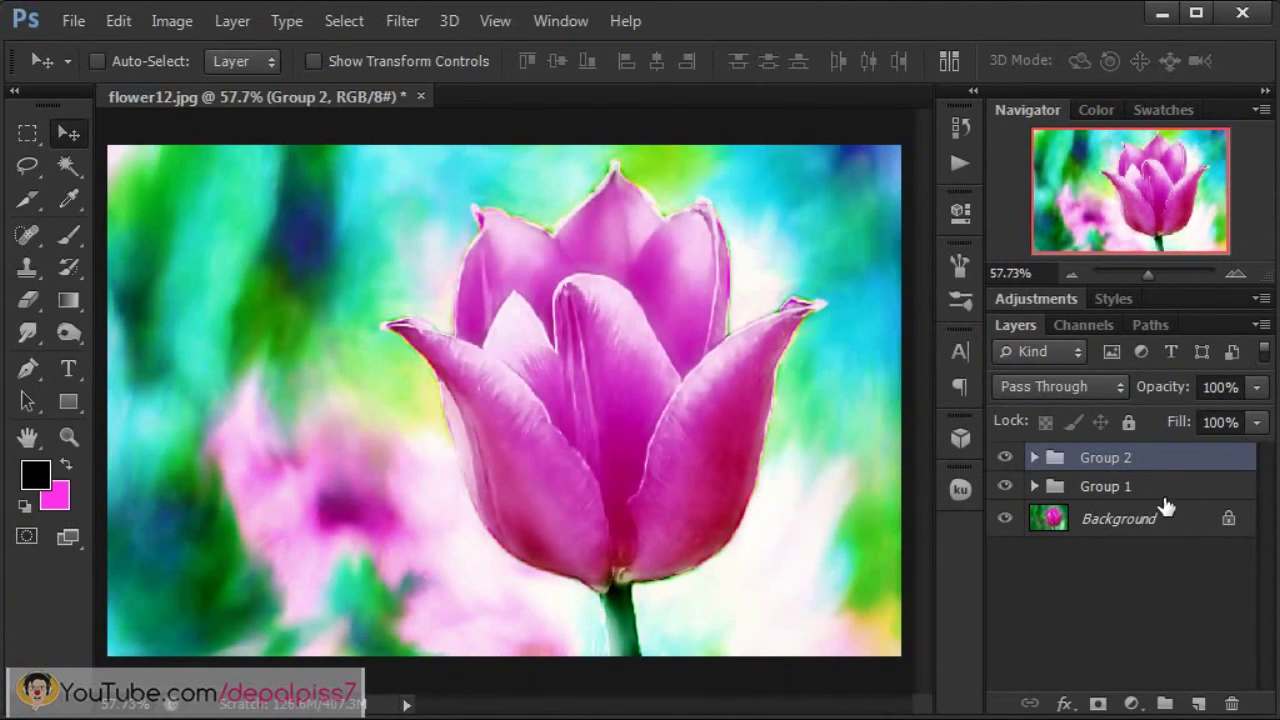
Hide and re-show Group 2 to compare the painted look with the original photo.
left_click(1005, 465)
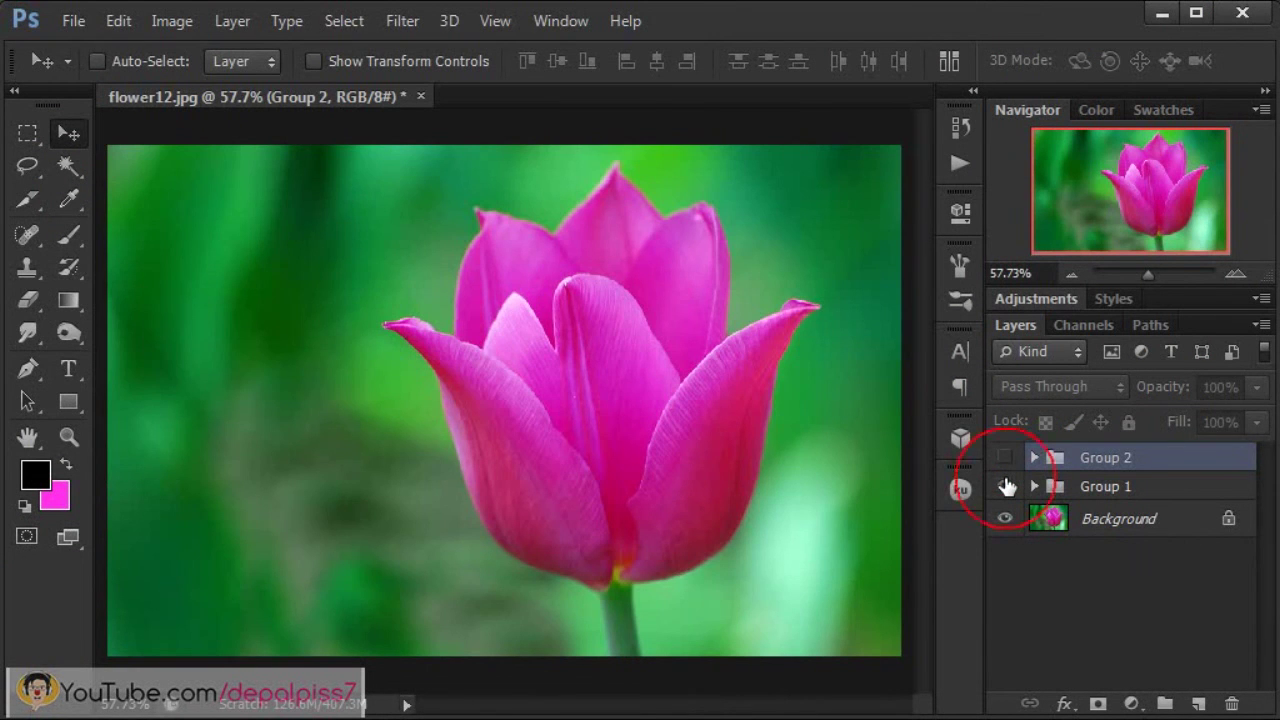
left_click(1005, 486)
left_click(1005, 458)
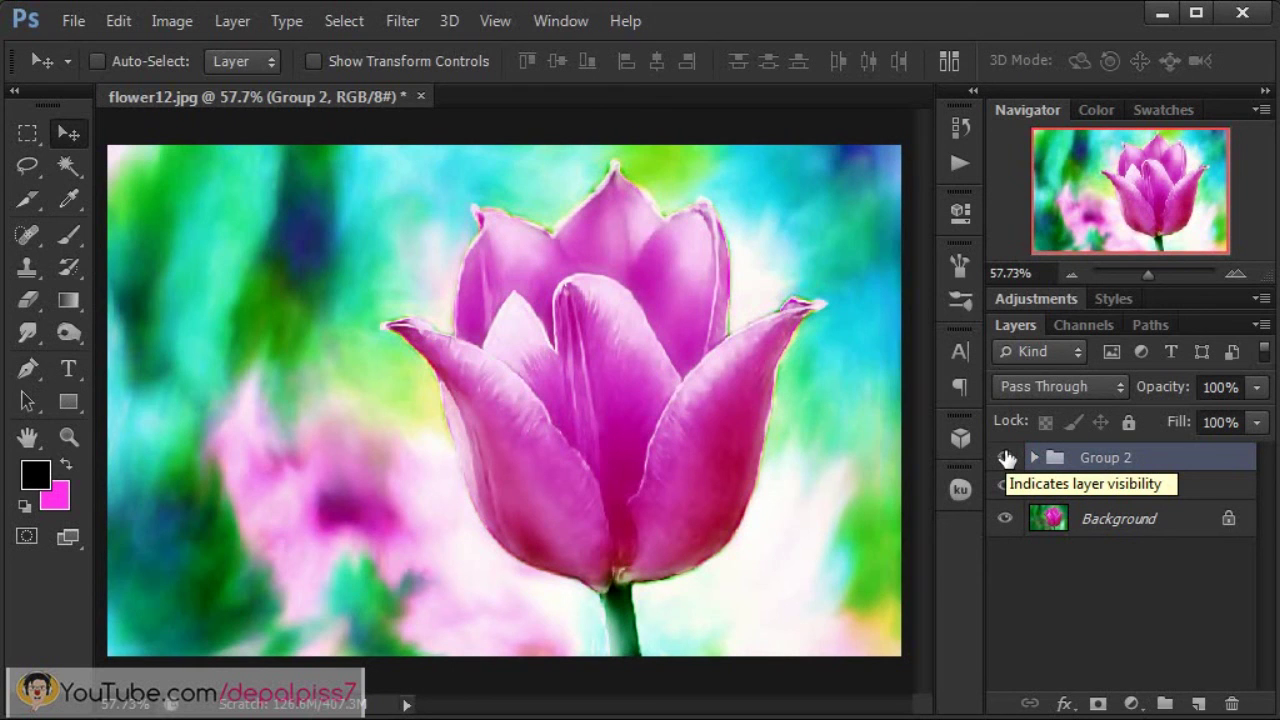
Collapse the side panels to icons and fit the whole painted tulip on screen.
left_click(1264, 91)
left_click(484, 22)
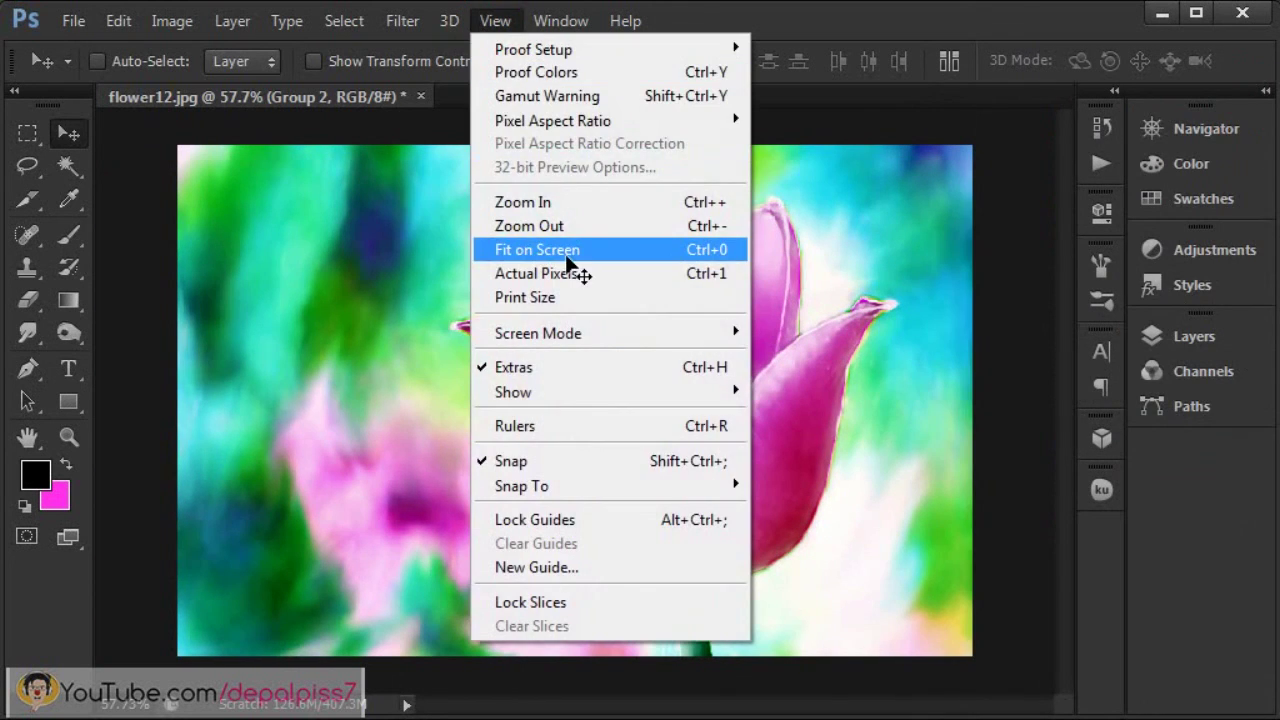
left_click(565, 250)
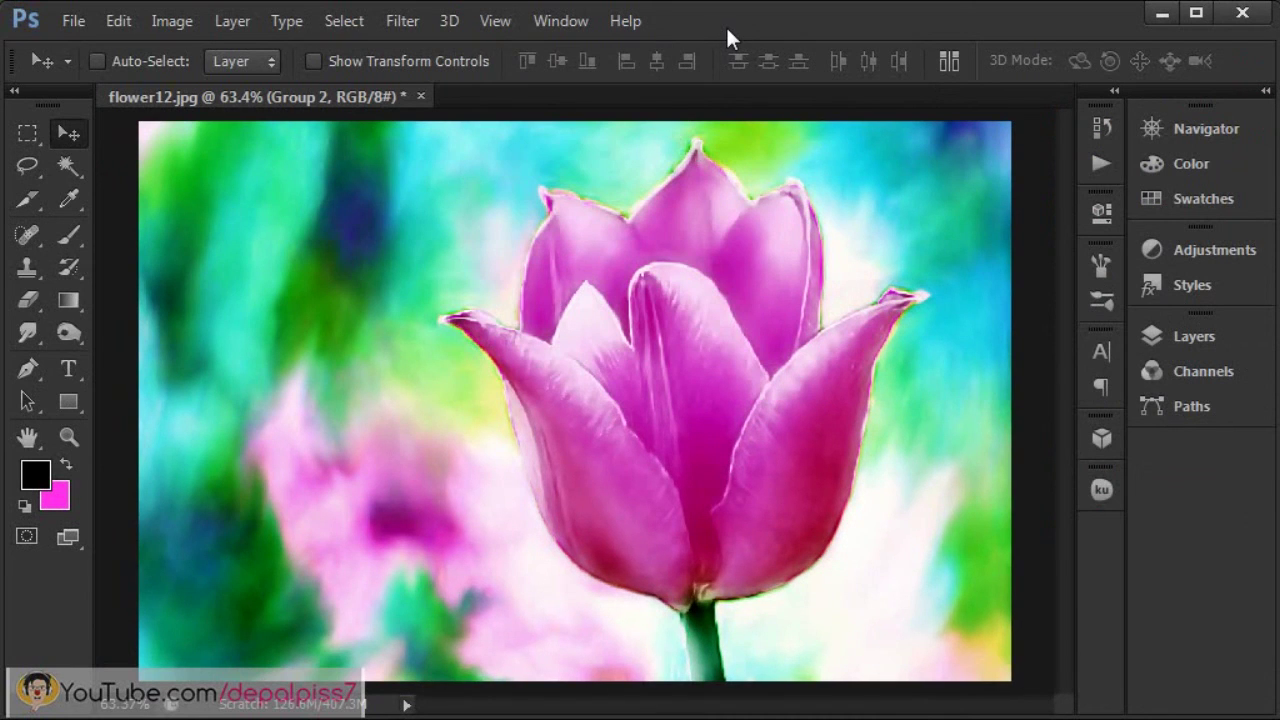